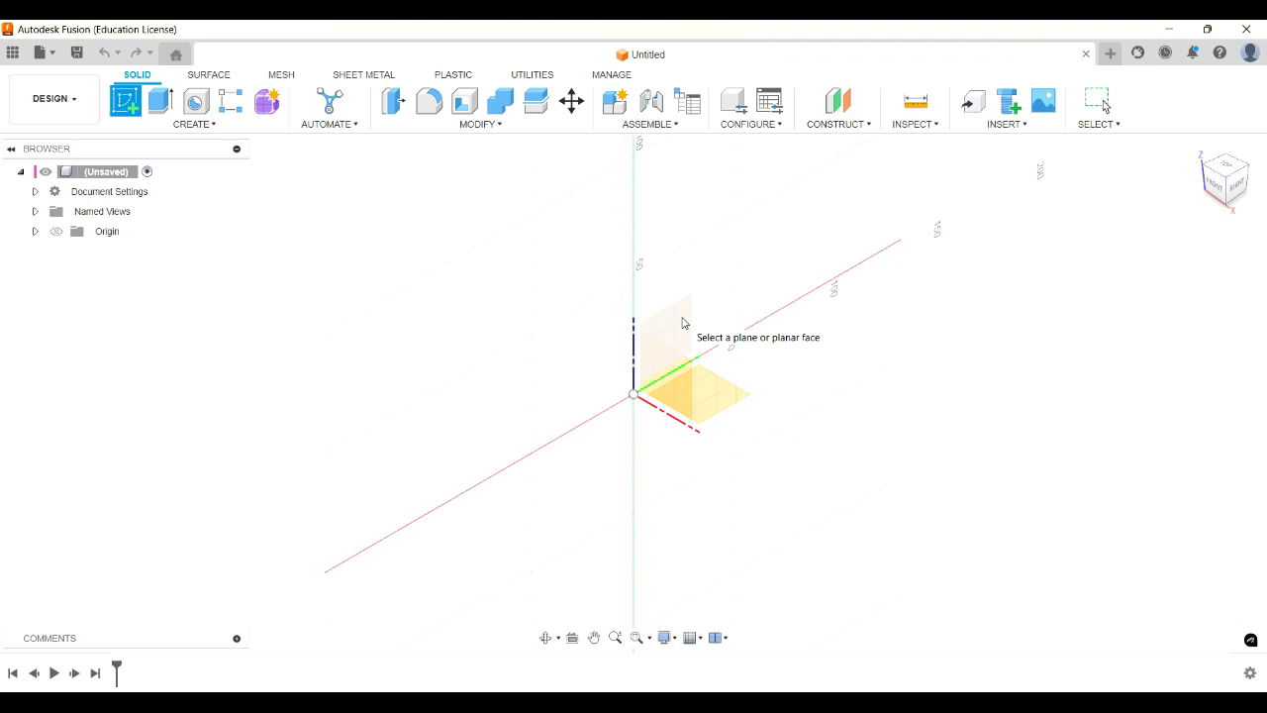
Start a sketch on the vertical YZ plane and draw a rectangle about 56 mm wide with one corner at the origin.
click(682, 322)
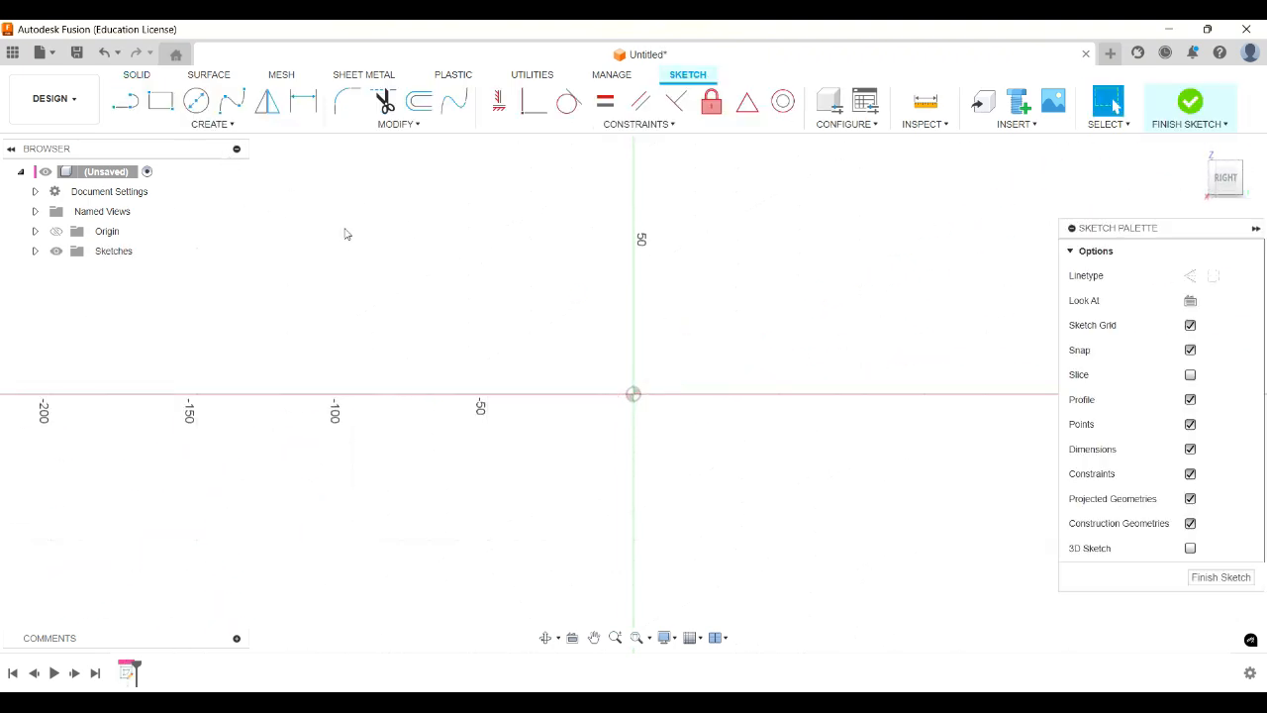
key(r)
click(634, 396)
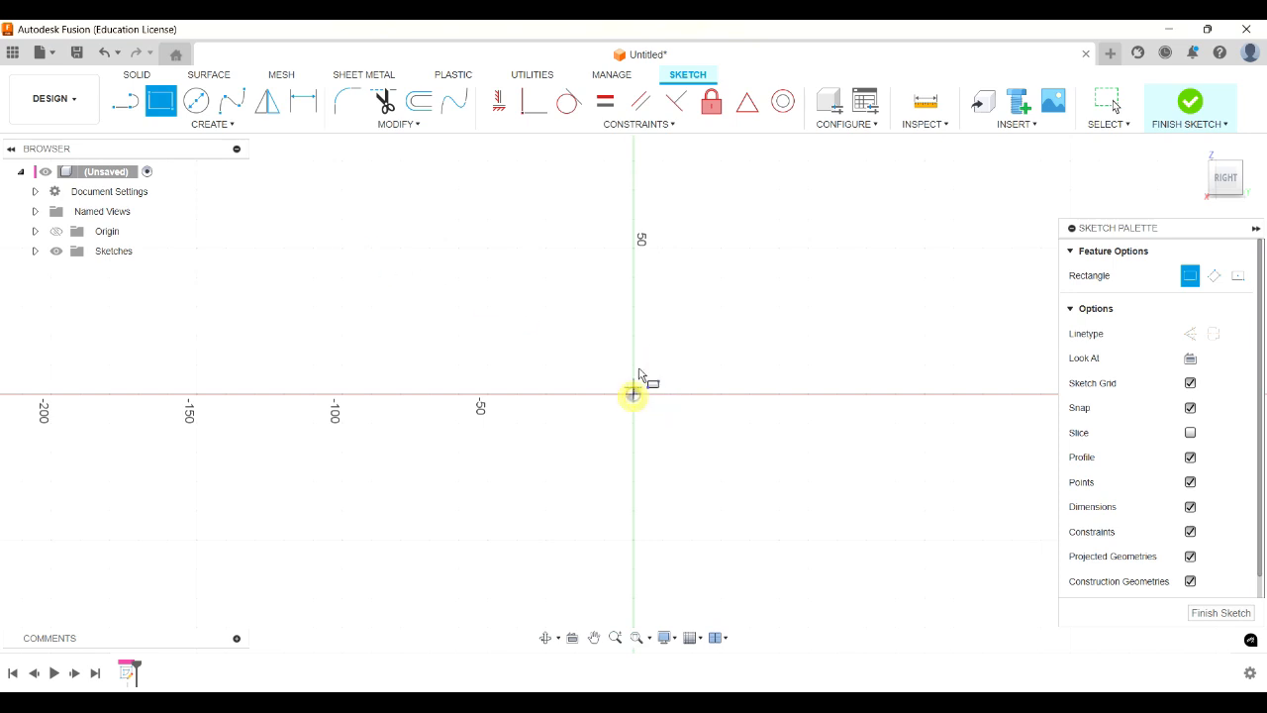
click(800, 280)
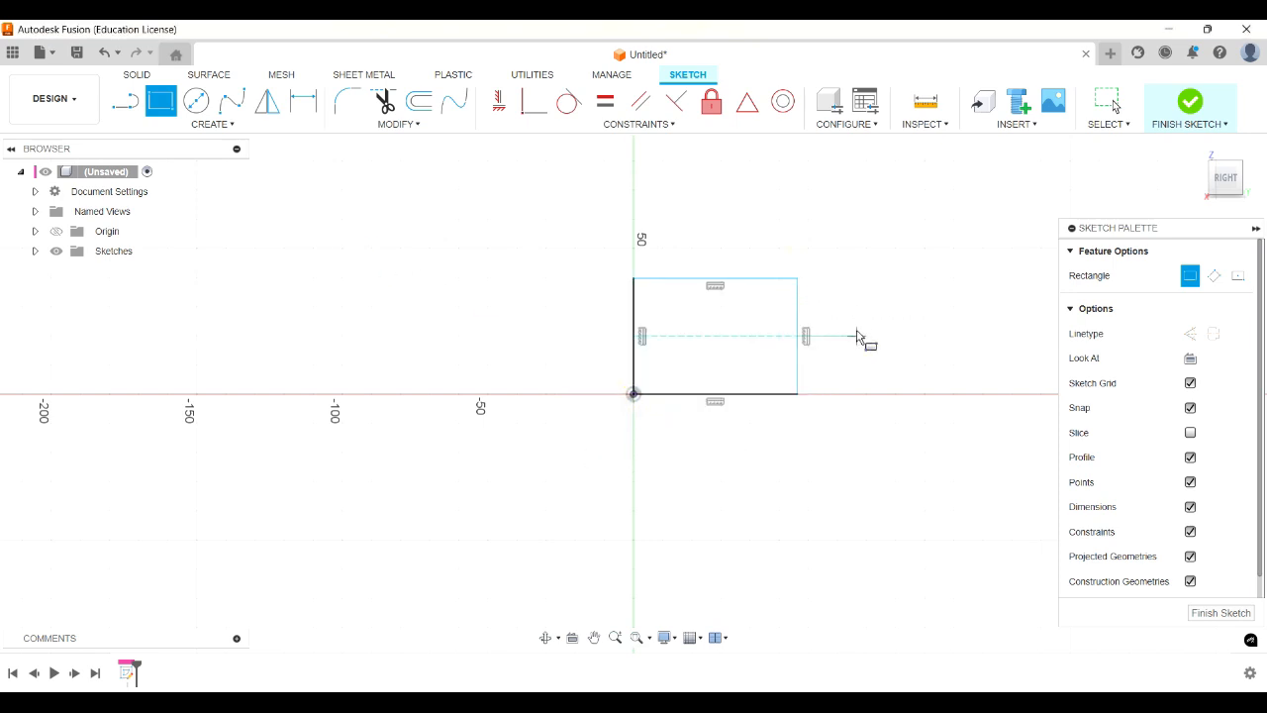
Draw a sloping line from the rectangle's upper outer corner to the horizontal axis and close the triangle at the lower corner.
key(l)
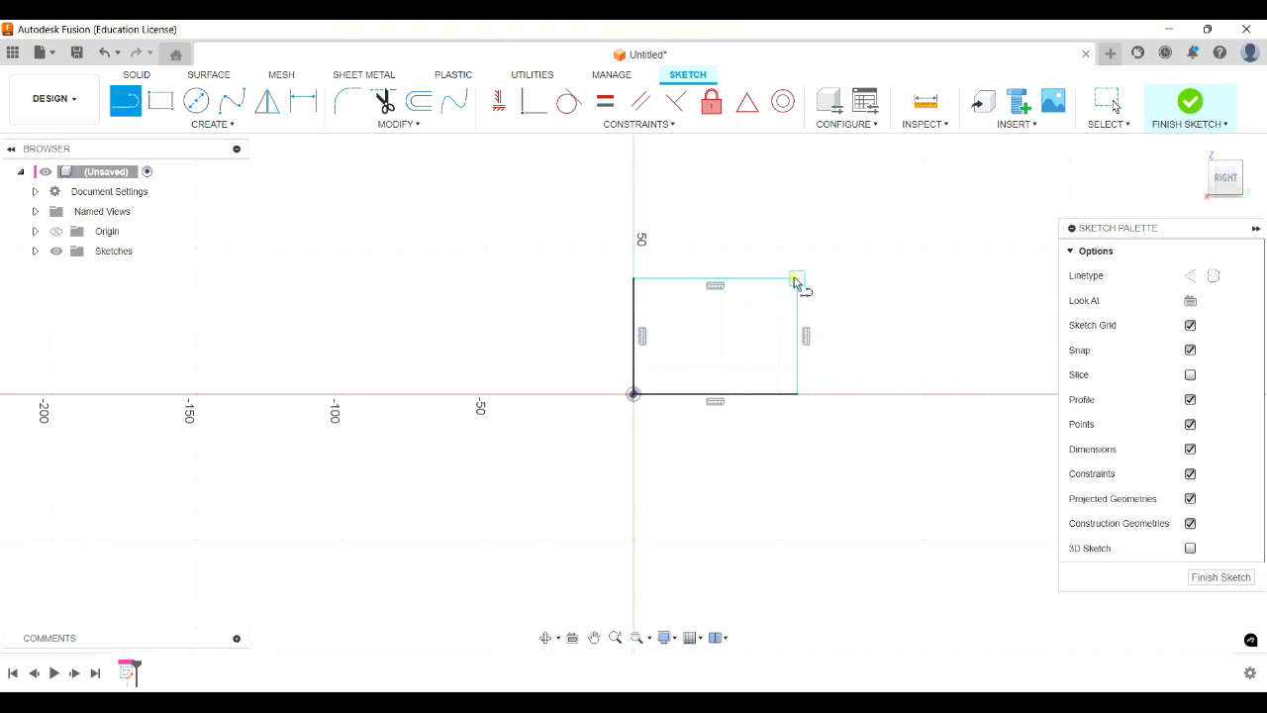
click(797, 281)
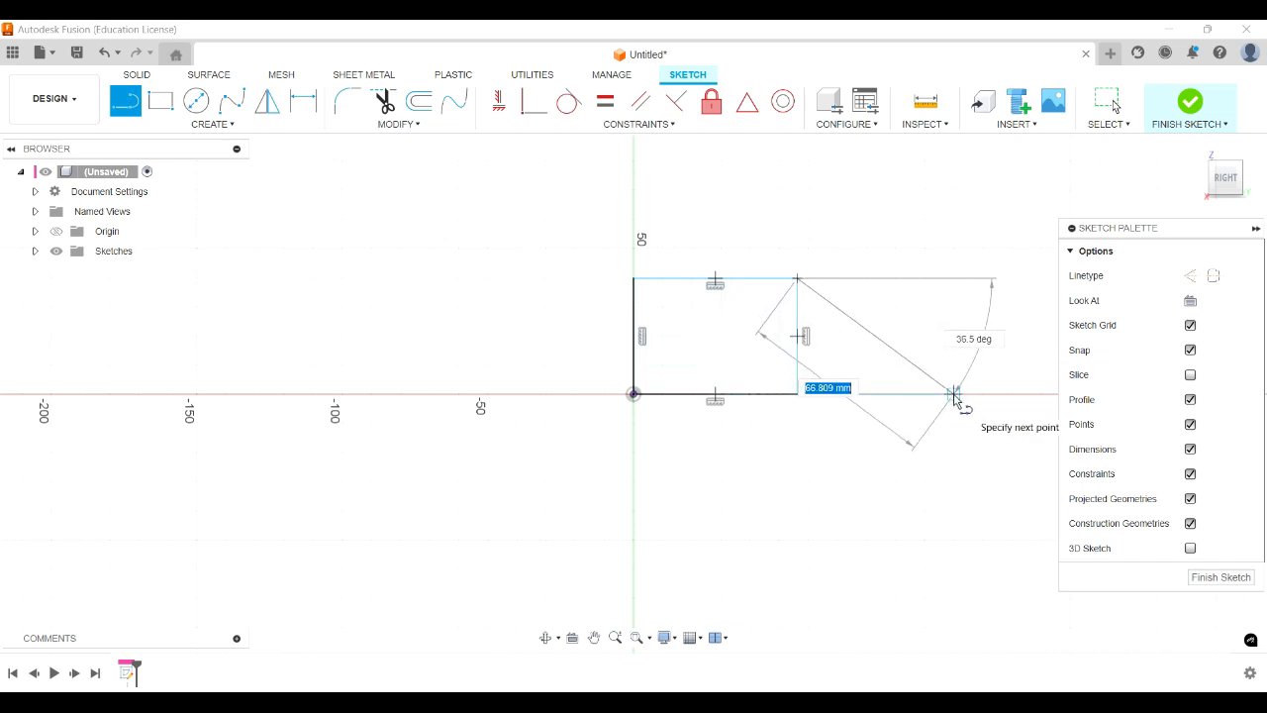
click(954, 394)
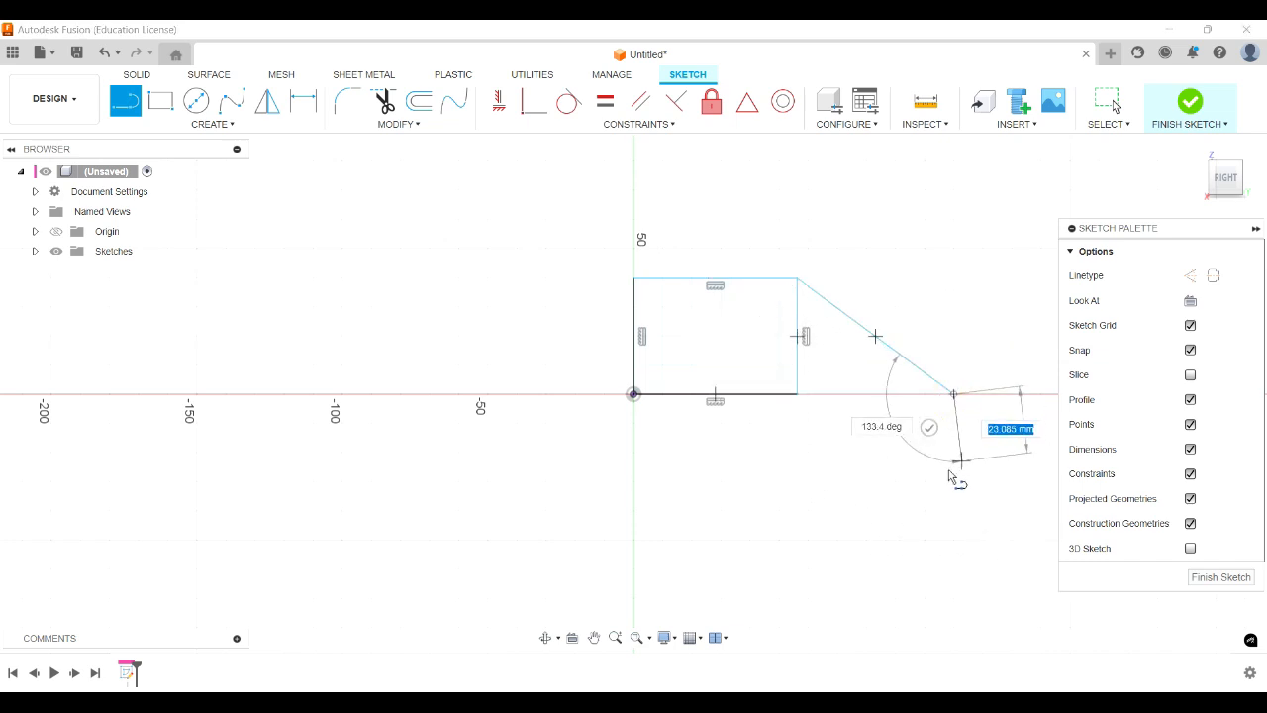
click(797, 394)
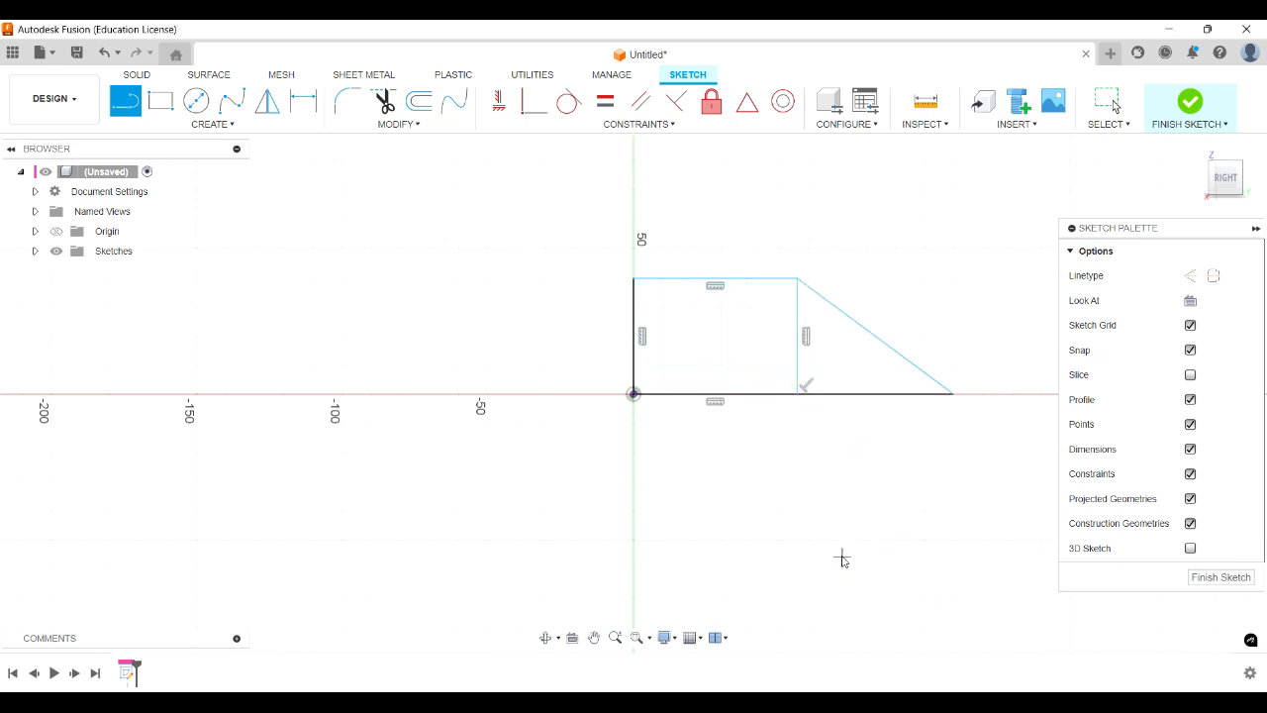
key(Escape)
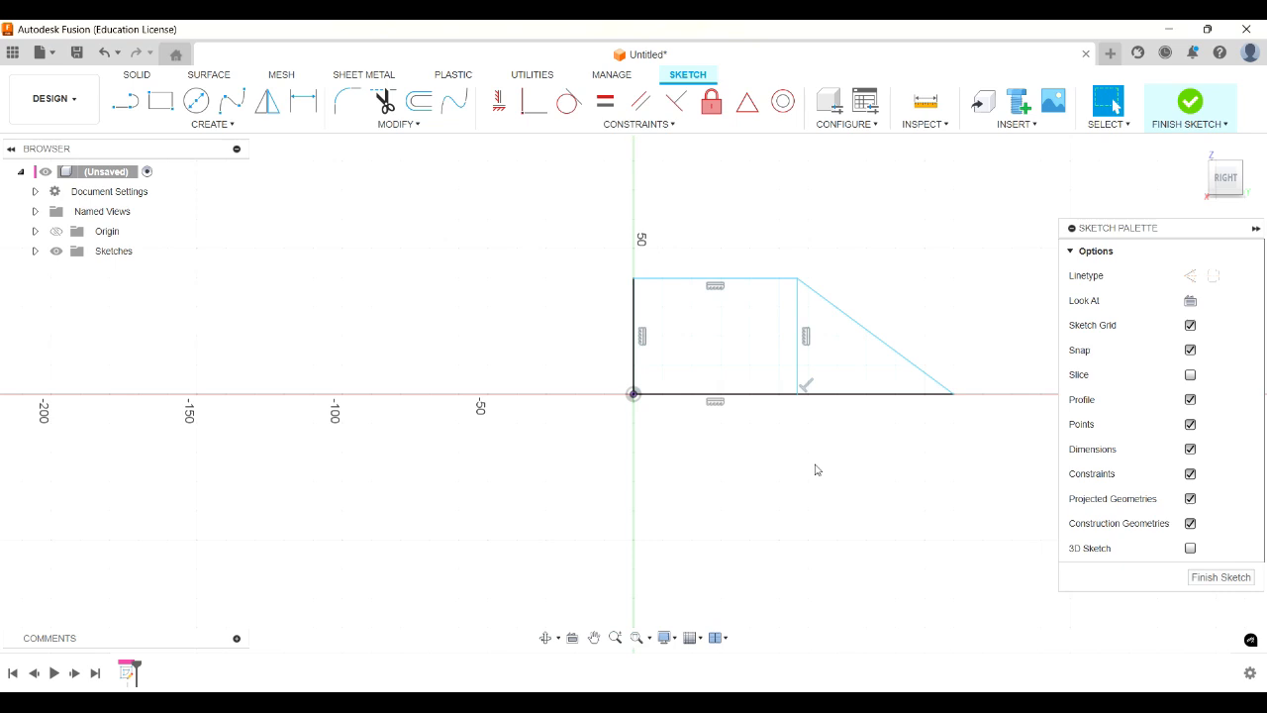
Dimension the rectangle to 50 mm wide and 30 mm high.
key(d)
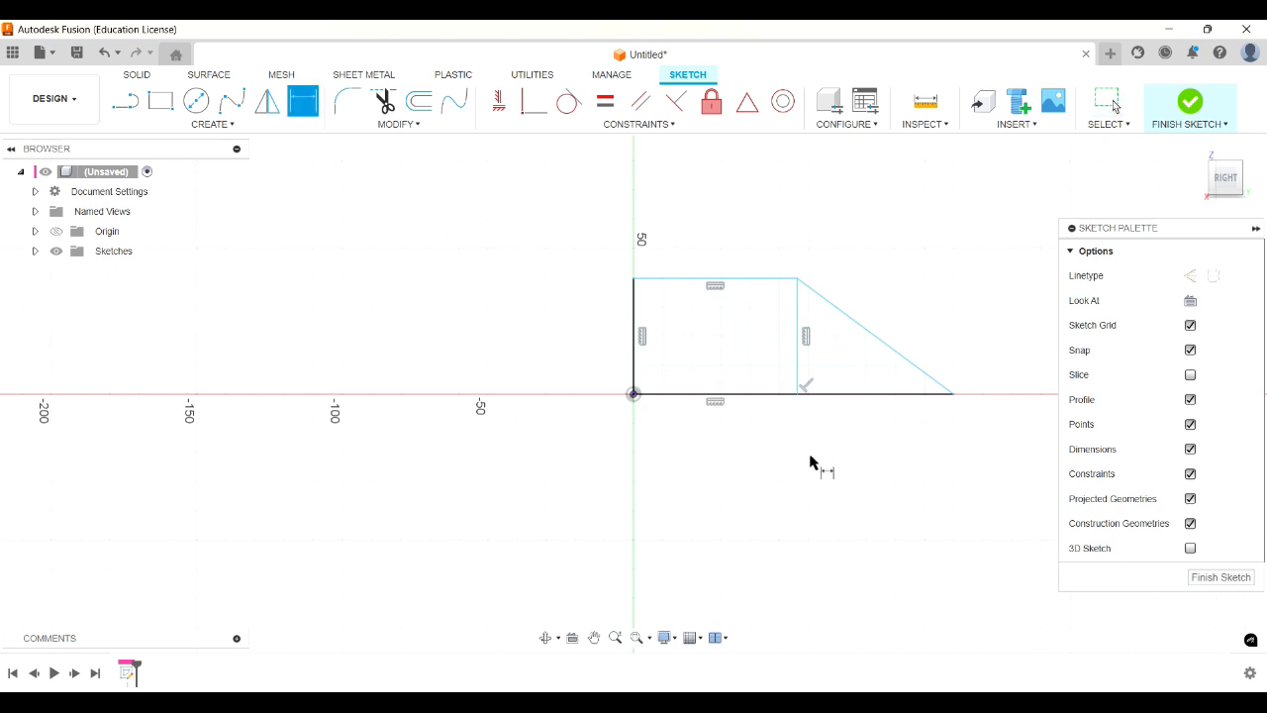
click(745, 284)
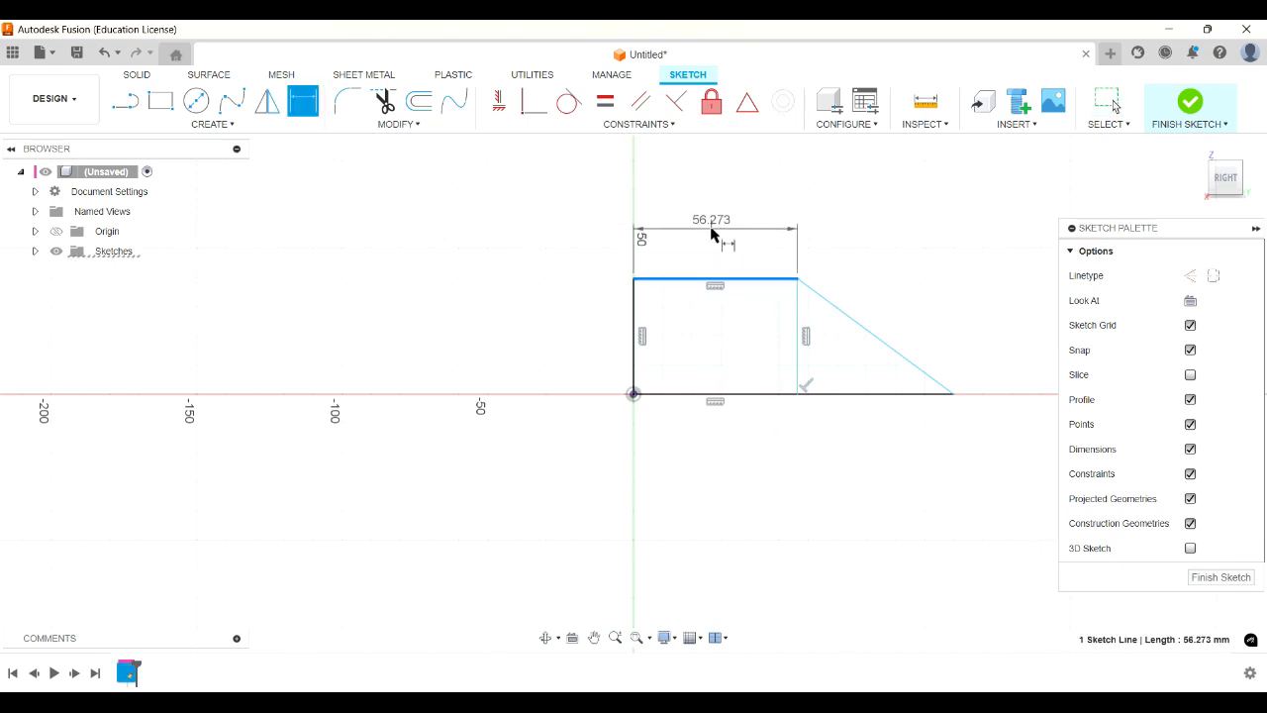
click(725, 242)
text(50)
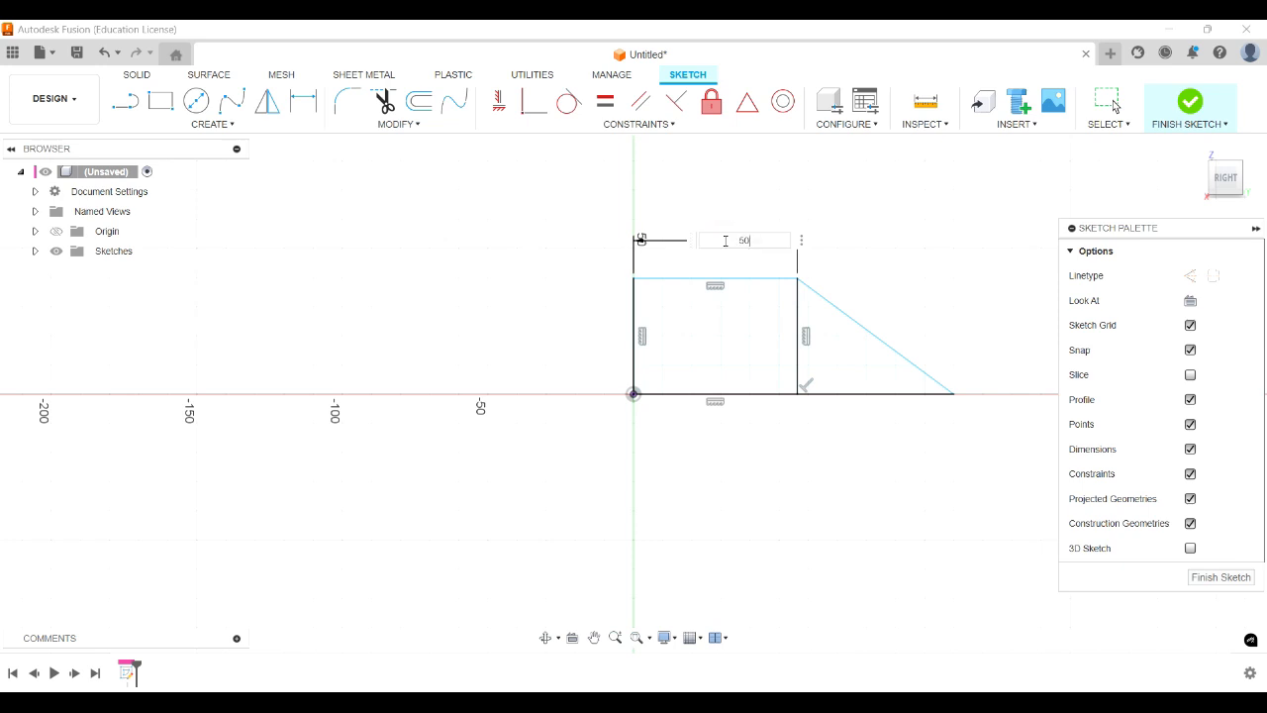
key(Return)
click(634, 322)
click(572, 330)
text(3)
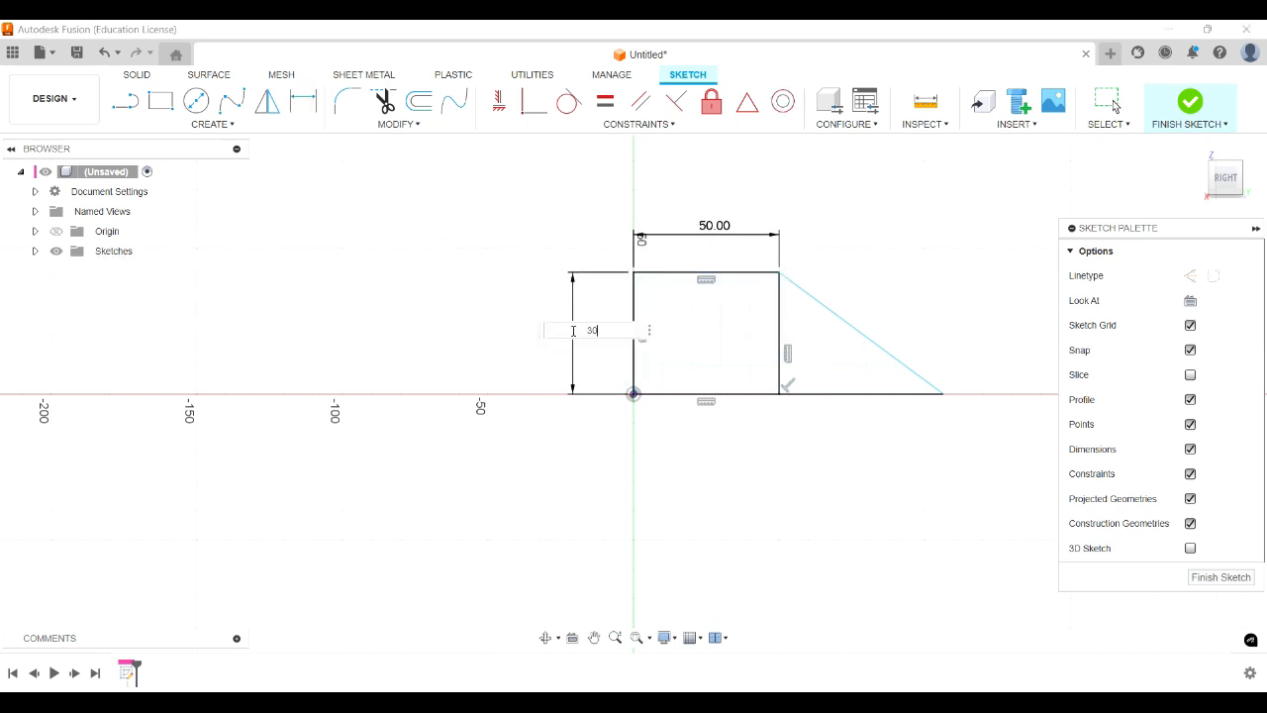
text(0)
key(Return)
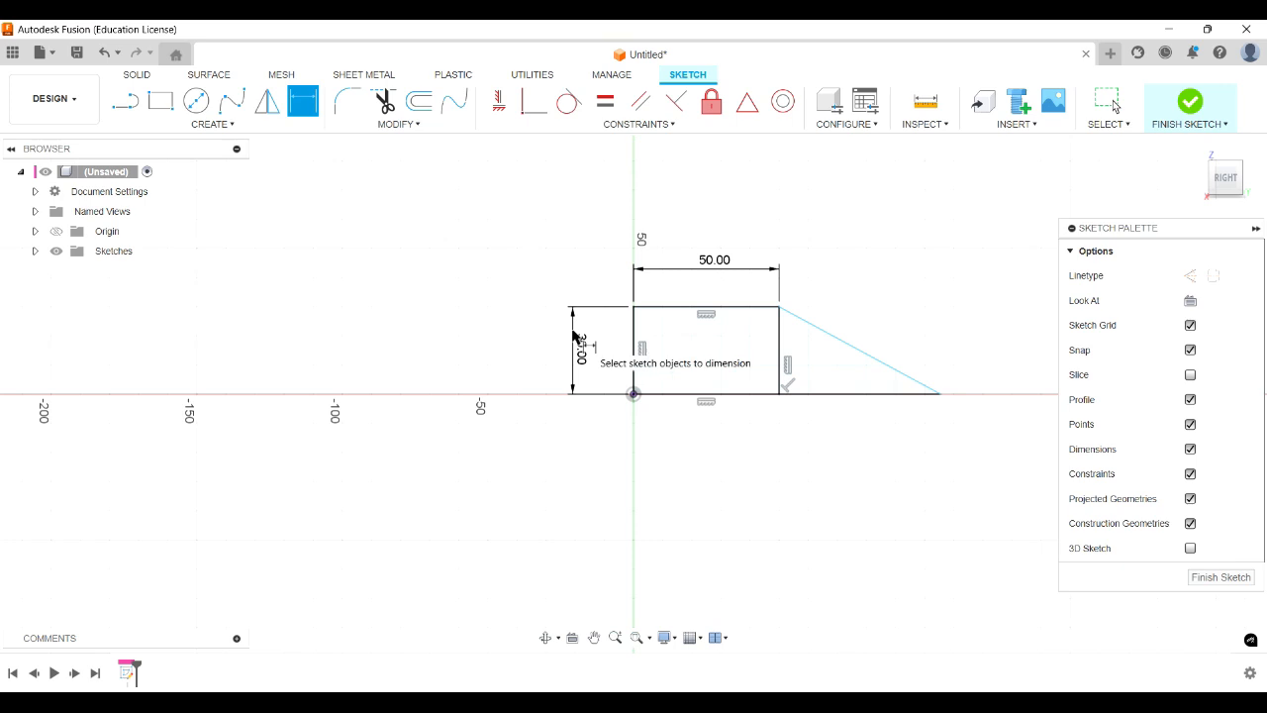
Dimension the triangle's base to 50 mm.
click(807, 395)
click(846, 286)
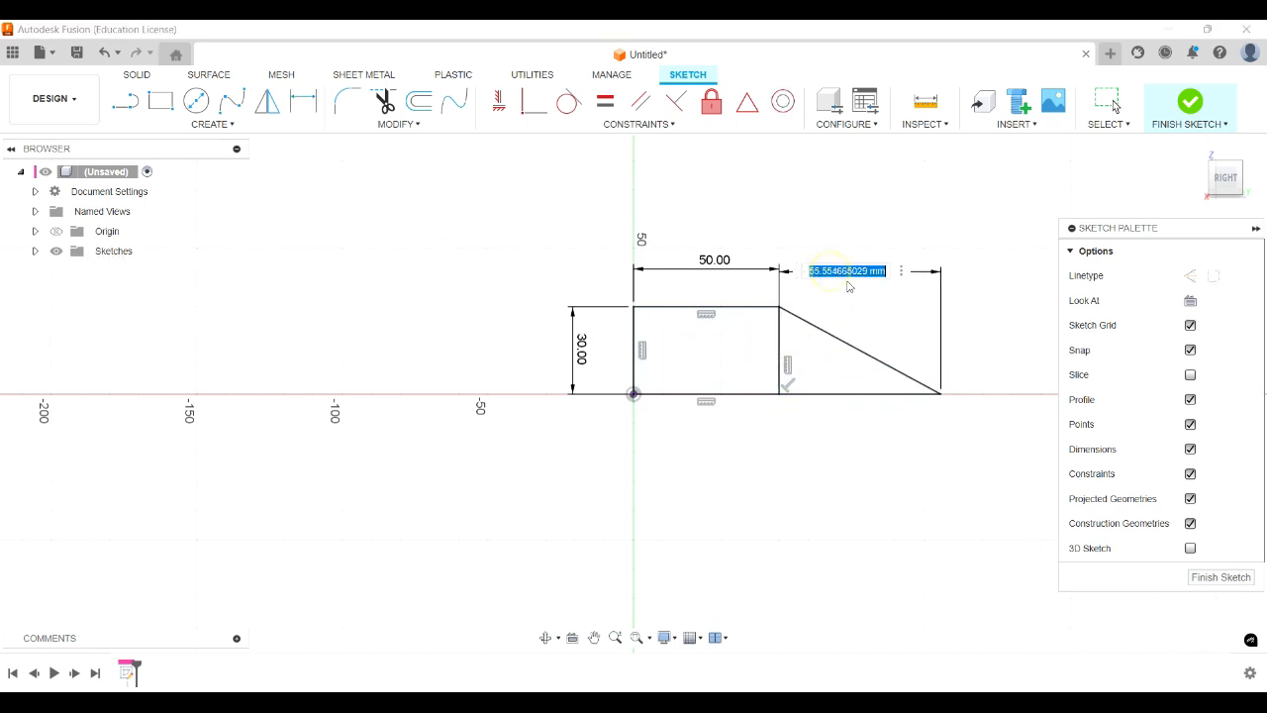
text(50)
key(Return)
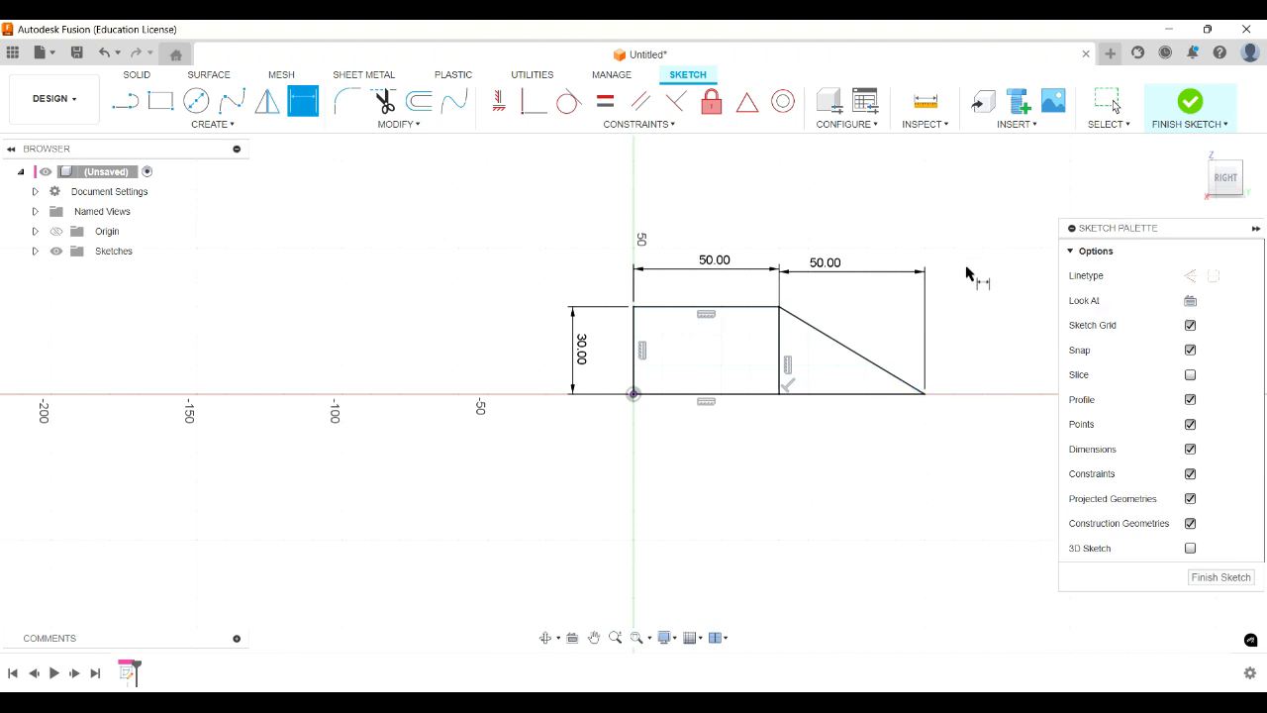
Extrude the rectangular profile symmetrically as a new body with a whole-length distance of 60 mm.
key(e)
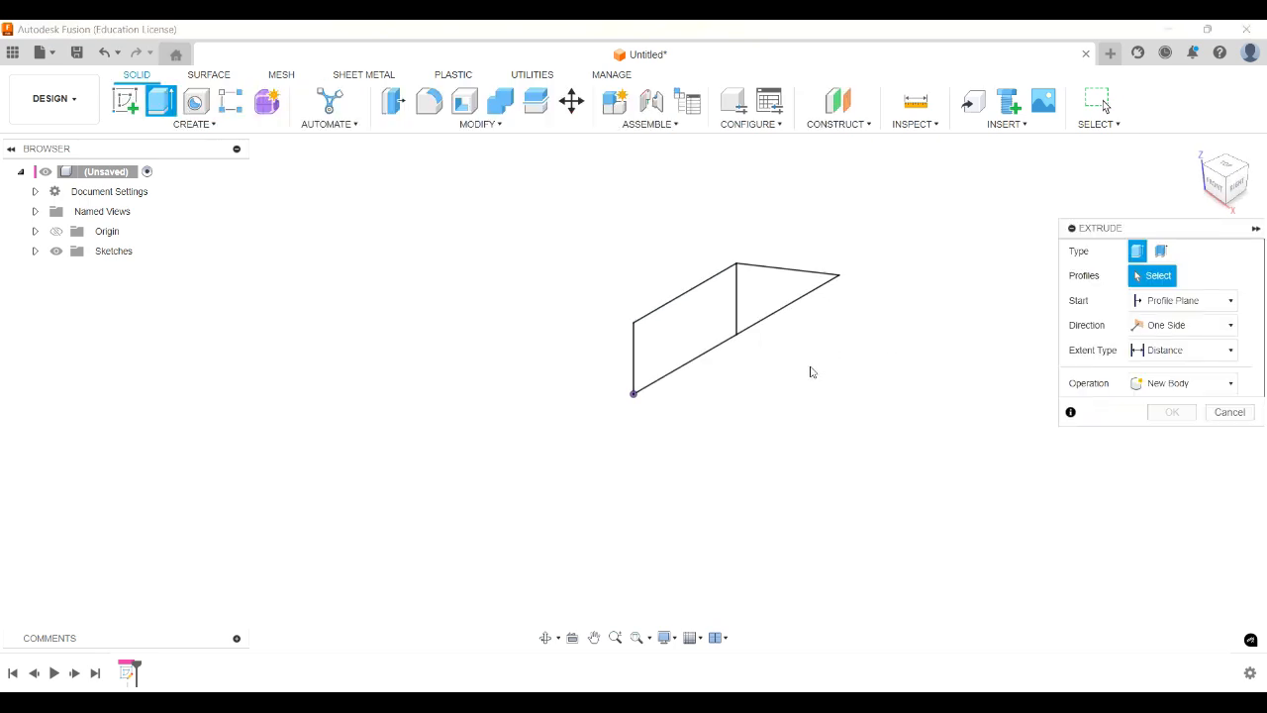
click(693, 337)
click(1210, 330)
click(1171, 380)
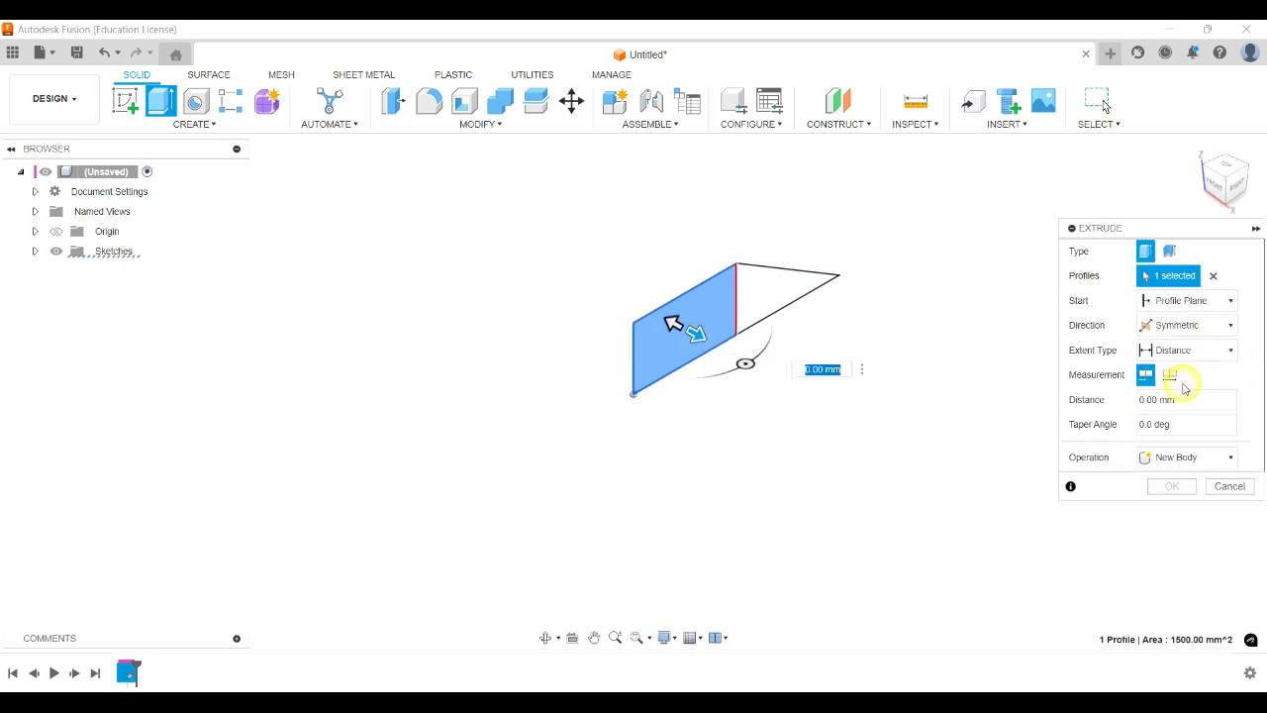
drag(696, 334, 718, 346)
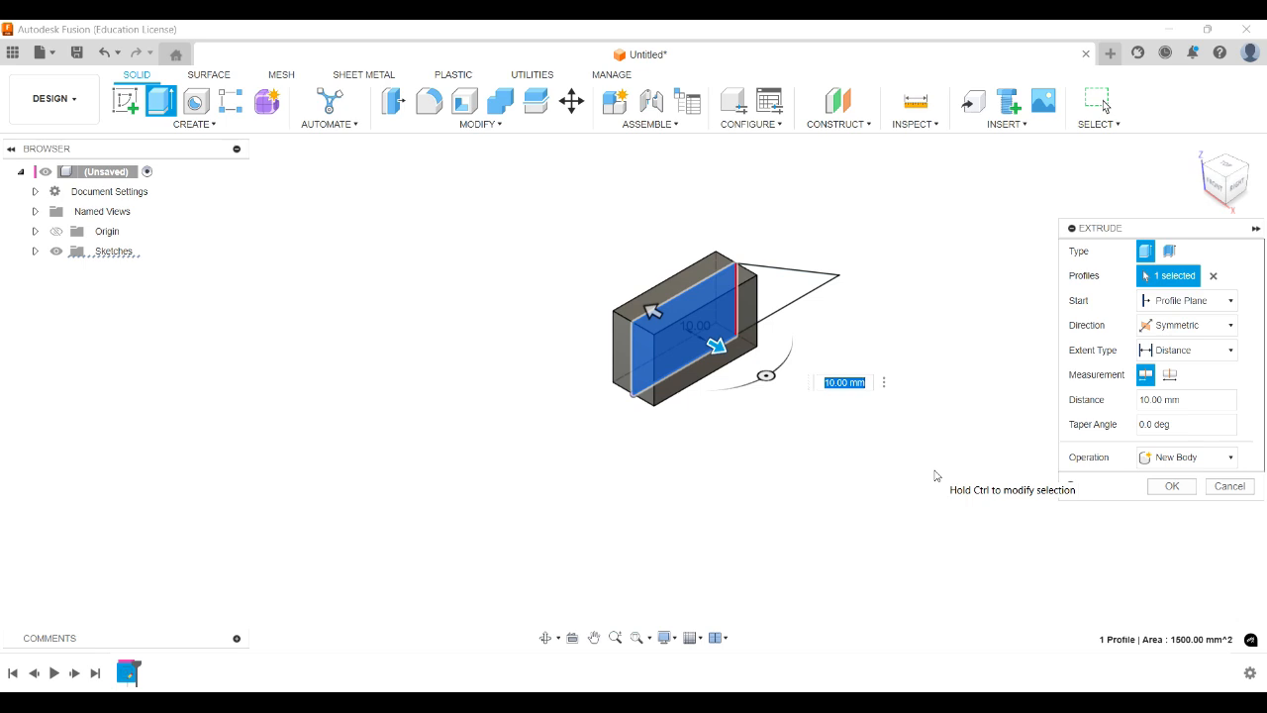
click(1170, 376)
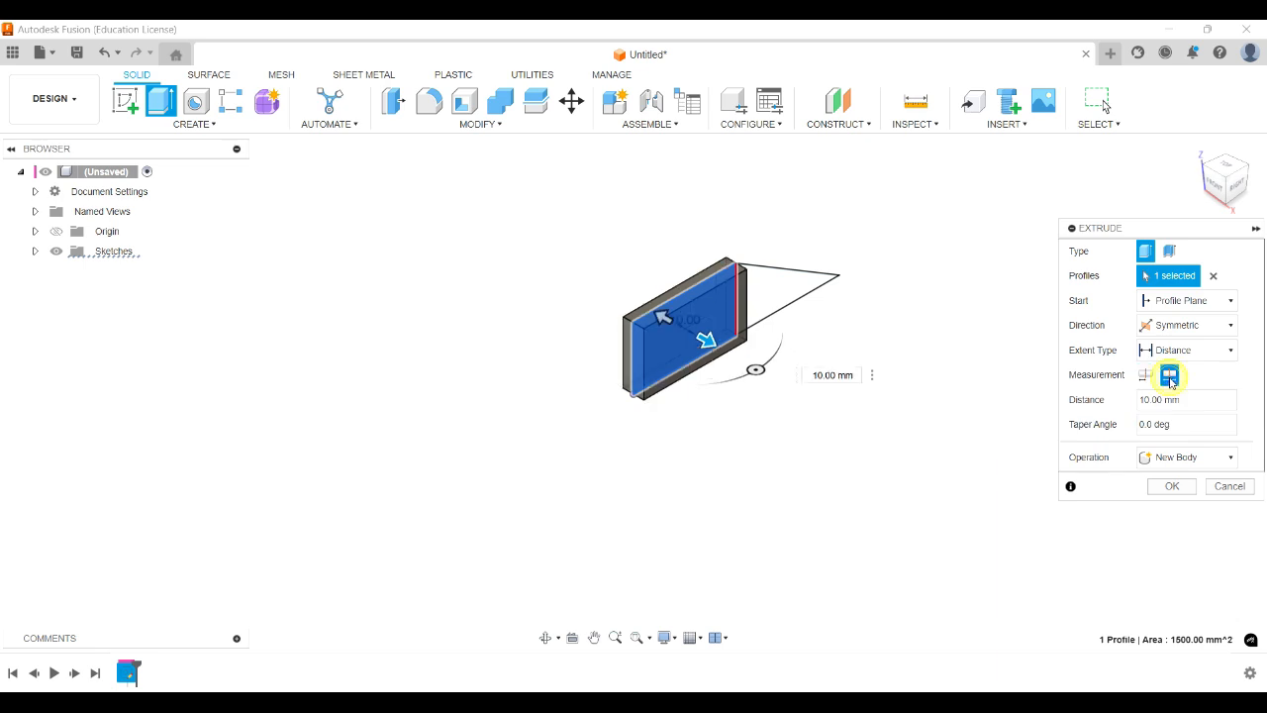
drag(1189, 399, 1130, 397)
text(60)
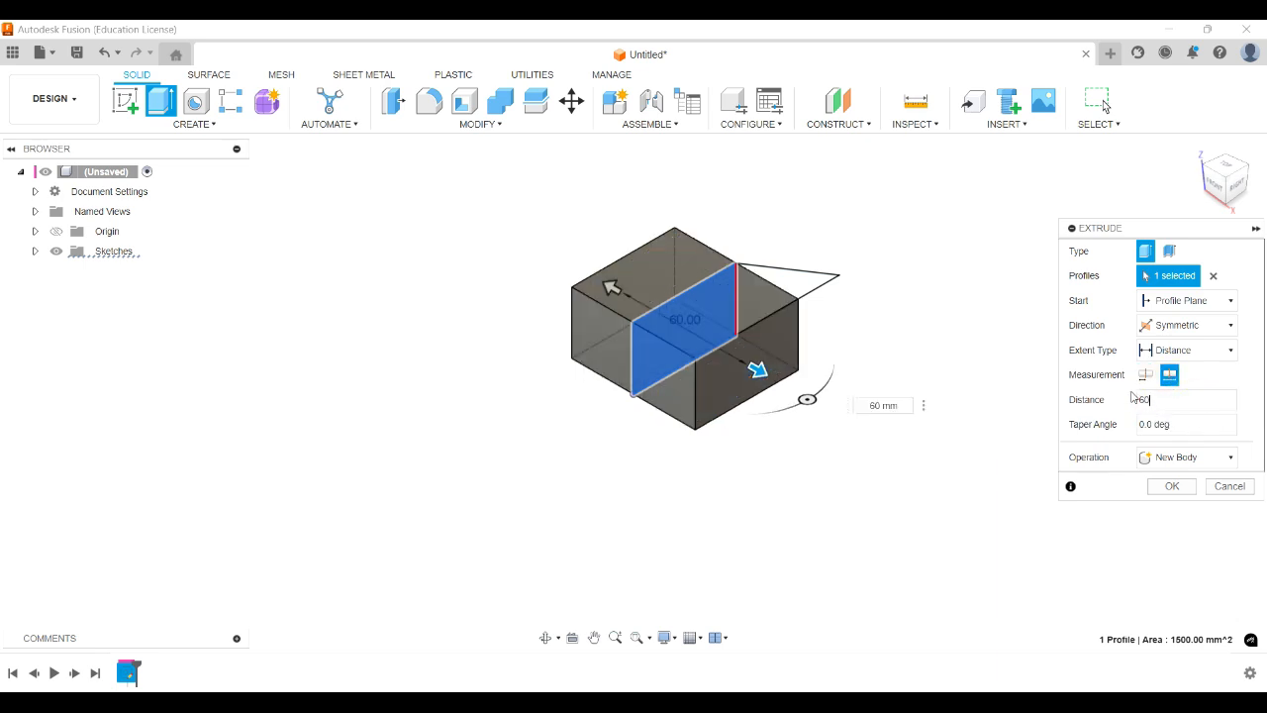
click(1174, 486)
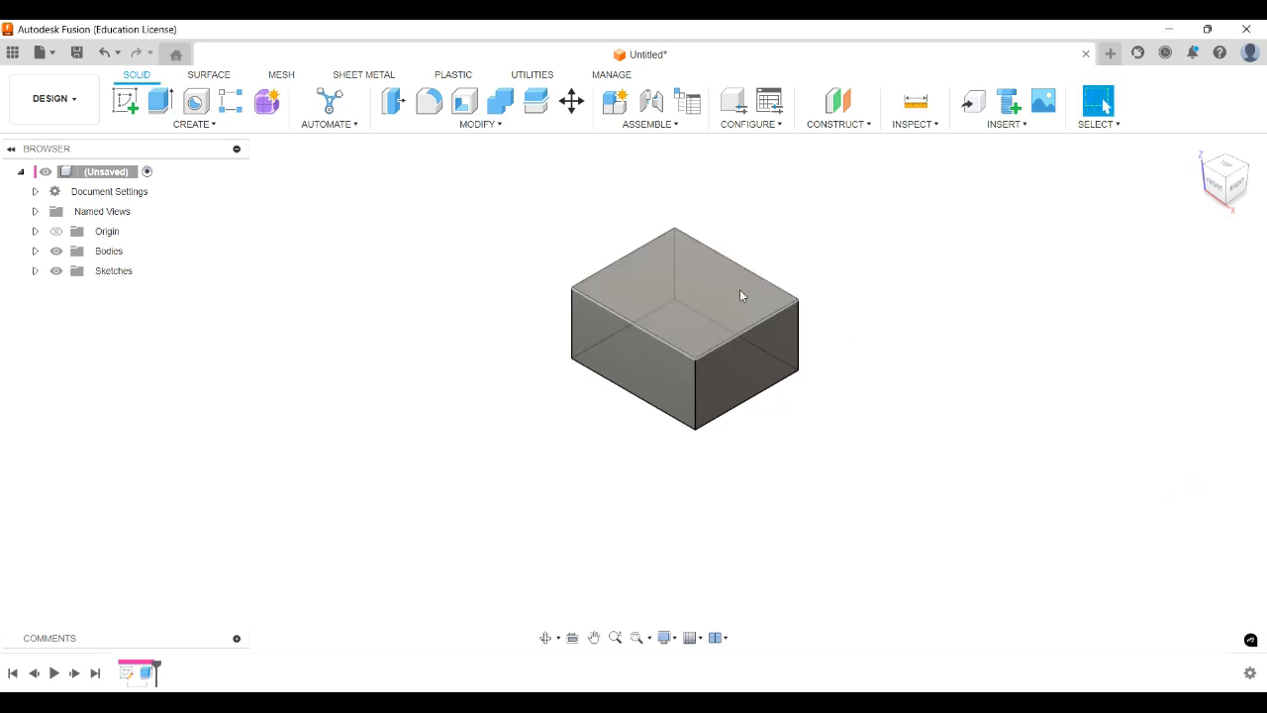
Expand the list of sketches and make Sketch1 visible again.
click(35, 272)
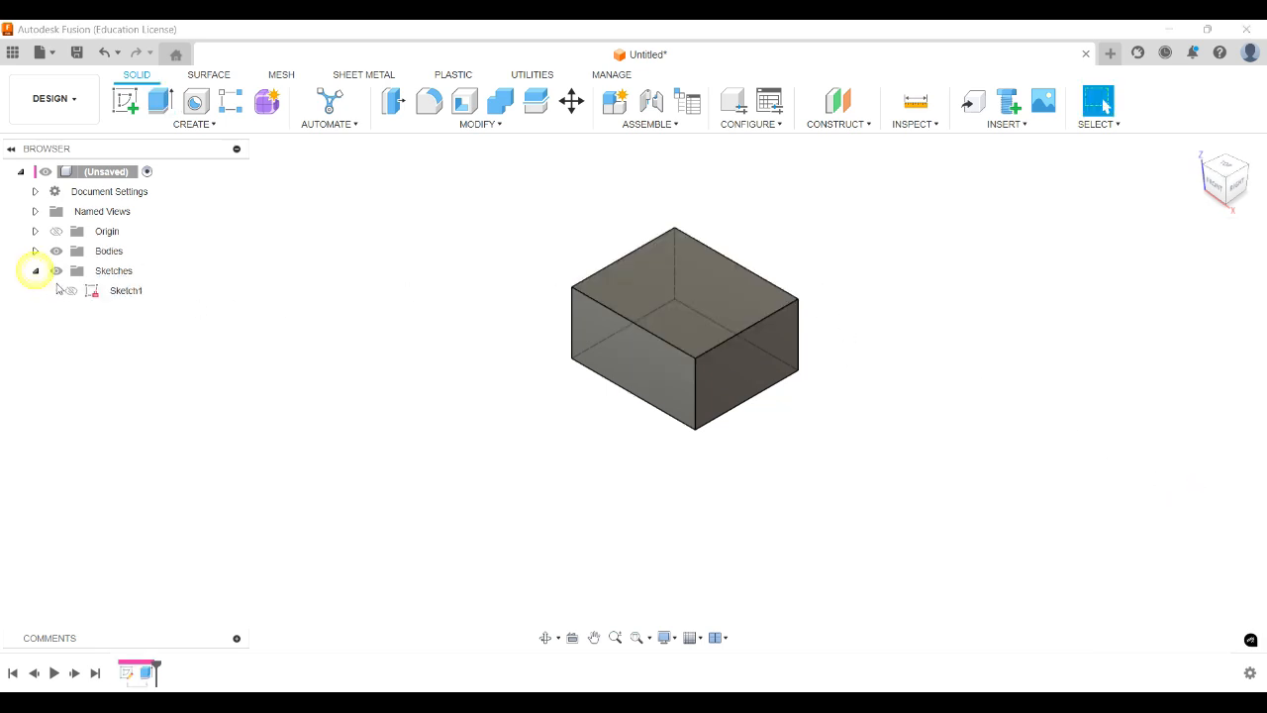
click(85, 295)
click(71, 291)
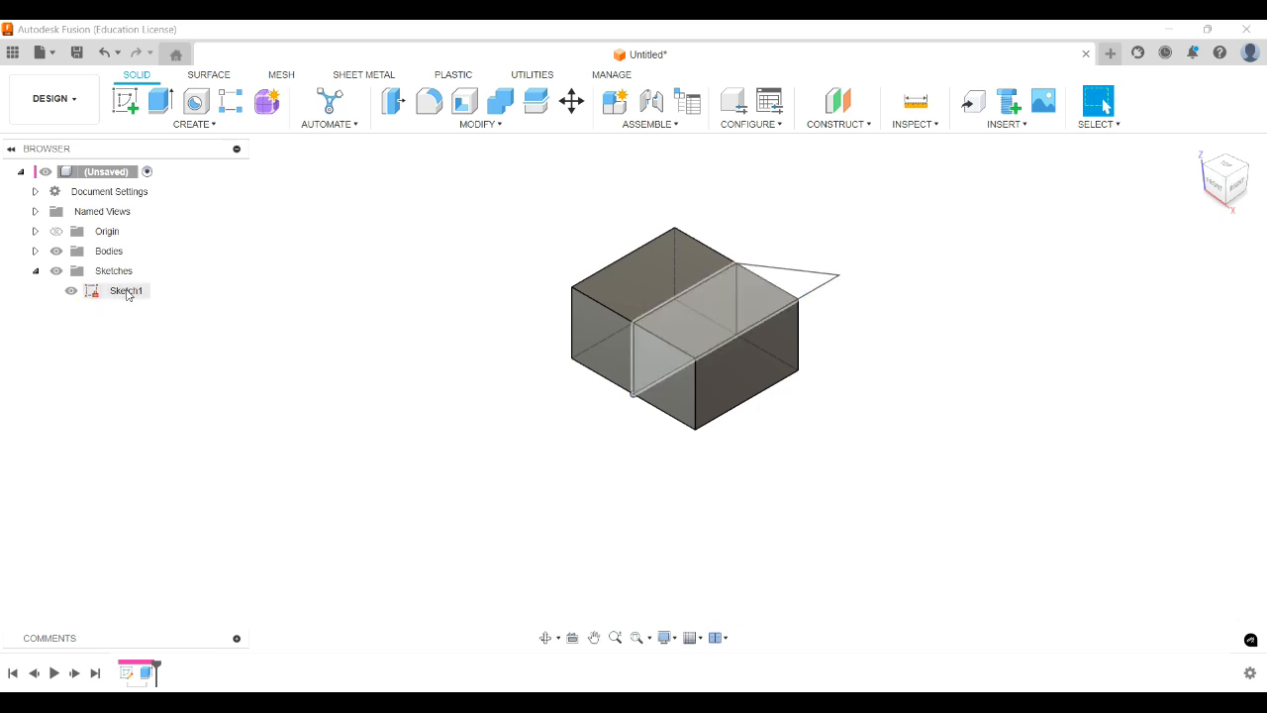
Rename Sketch1 to "Wedge body side profile" and clear the selection.
click(126, 291)
click(127, 291)
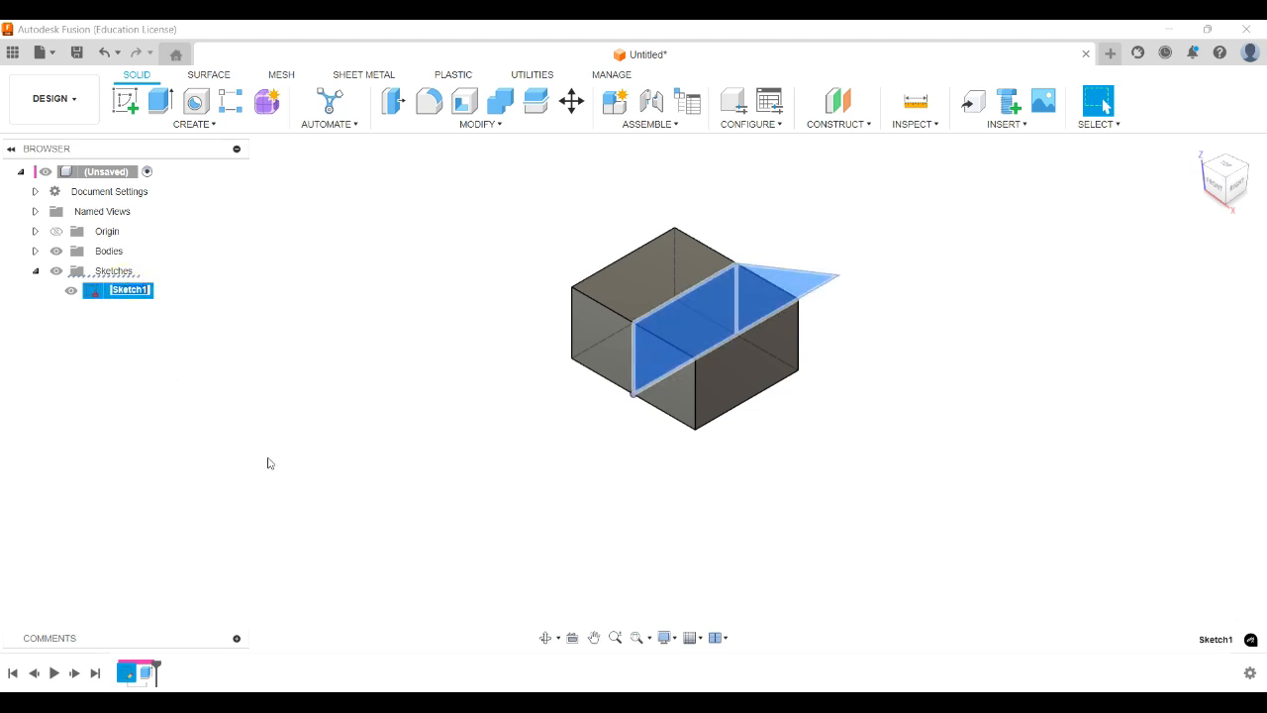
text(We)
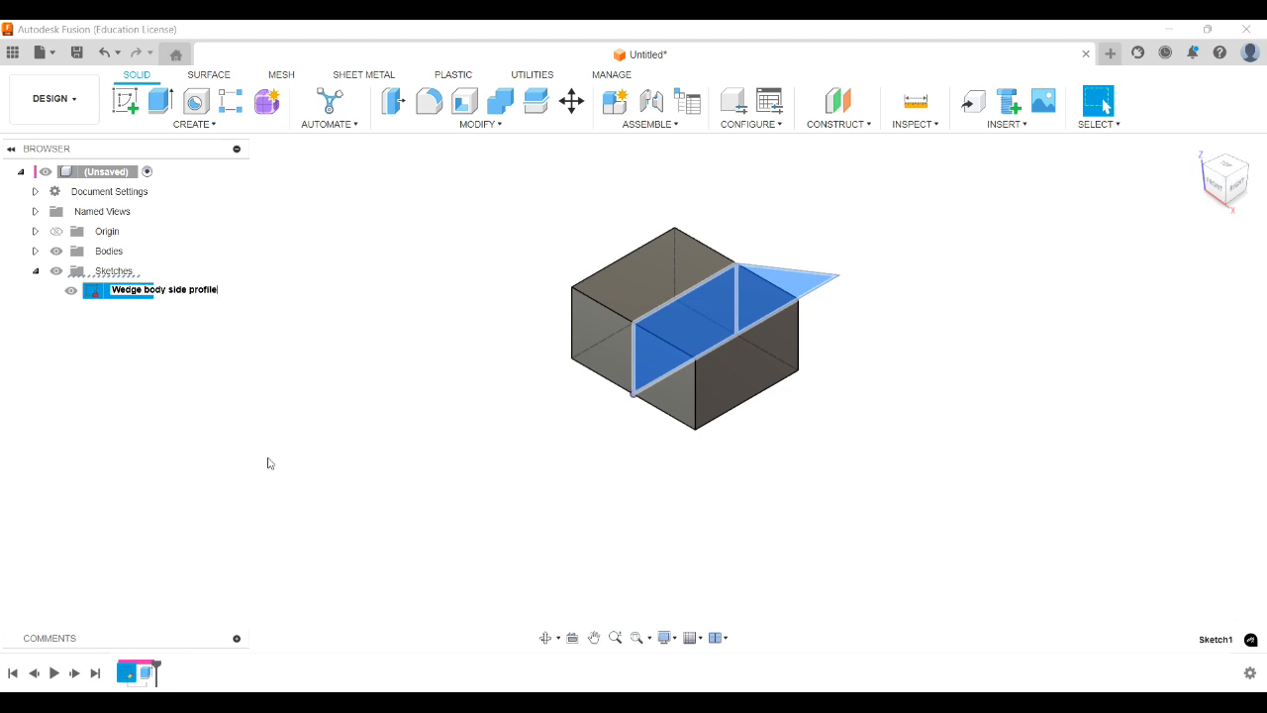
text(dge body side profile)
key(Return)
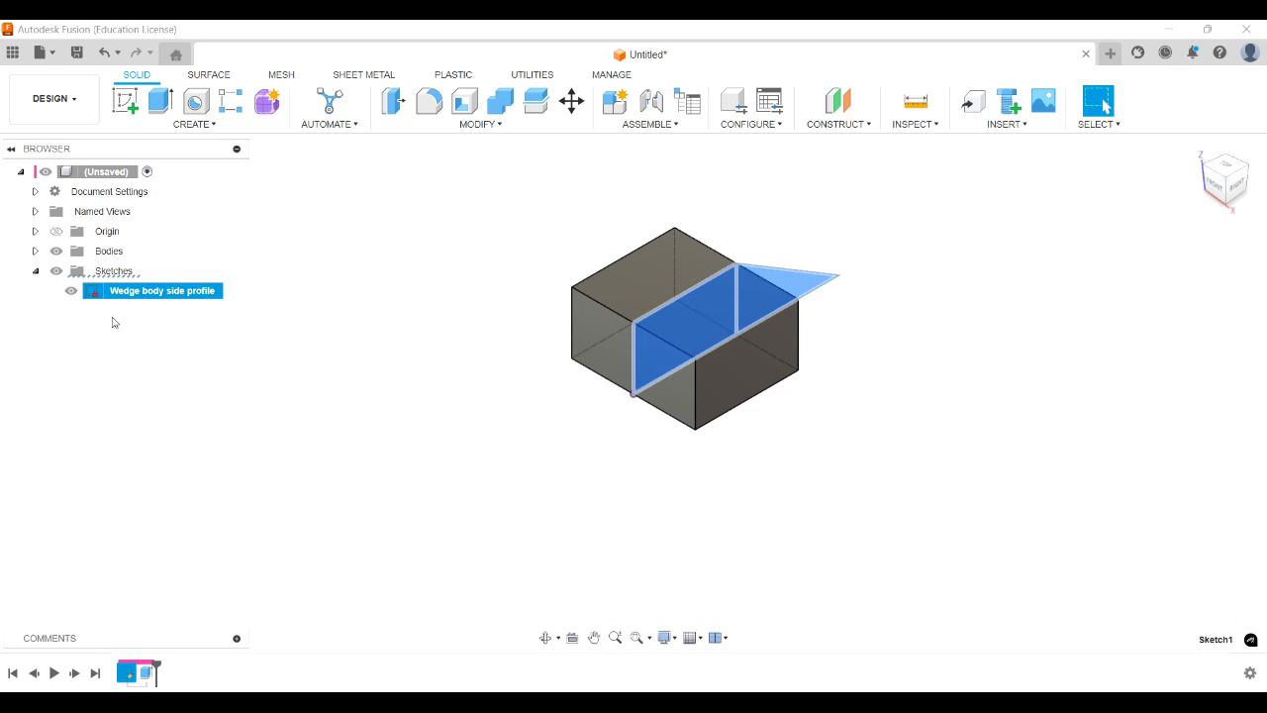
click(880, 333)
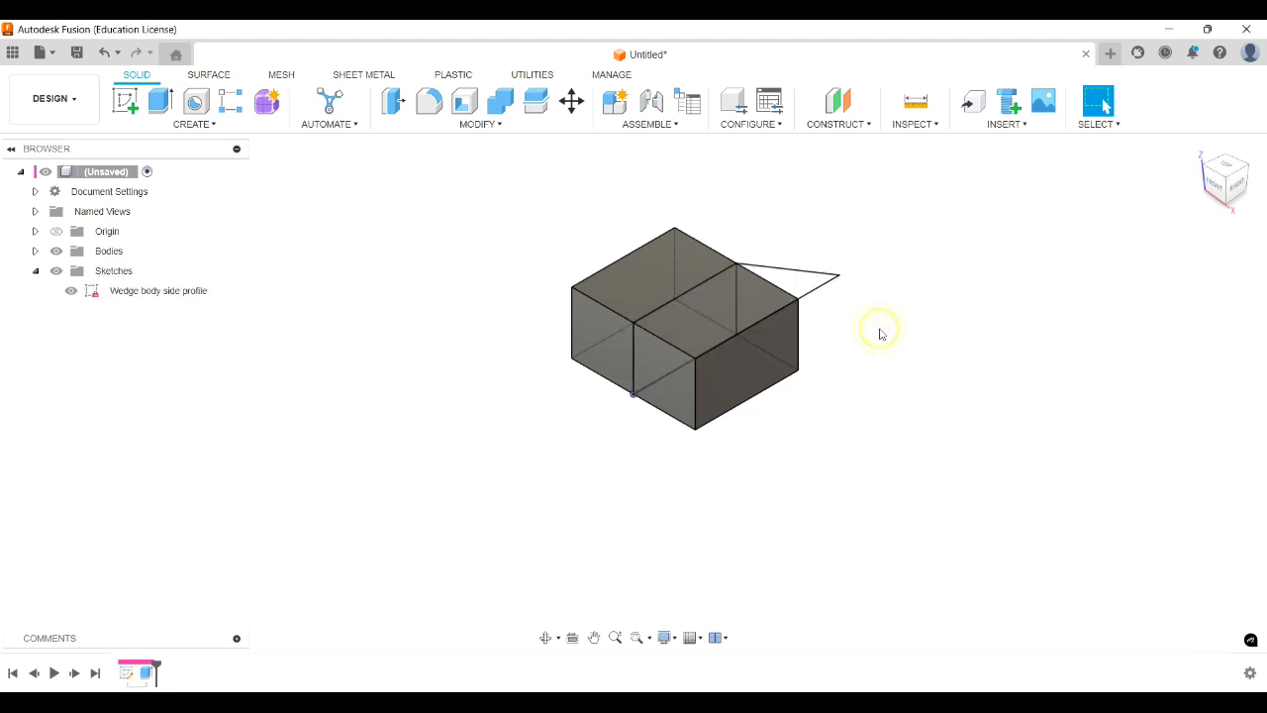
Extrude the triangular profile symmetrically to a 95 mm whole length, joined to the block, and hide the side profile sketch.
key(e)
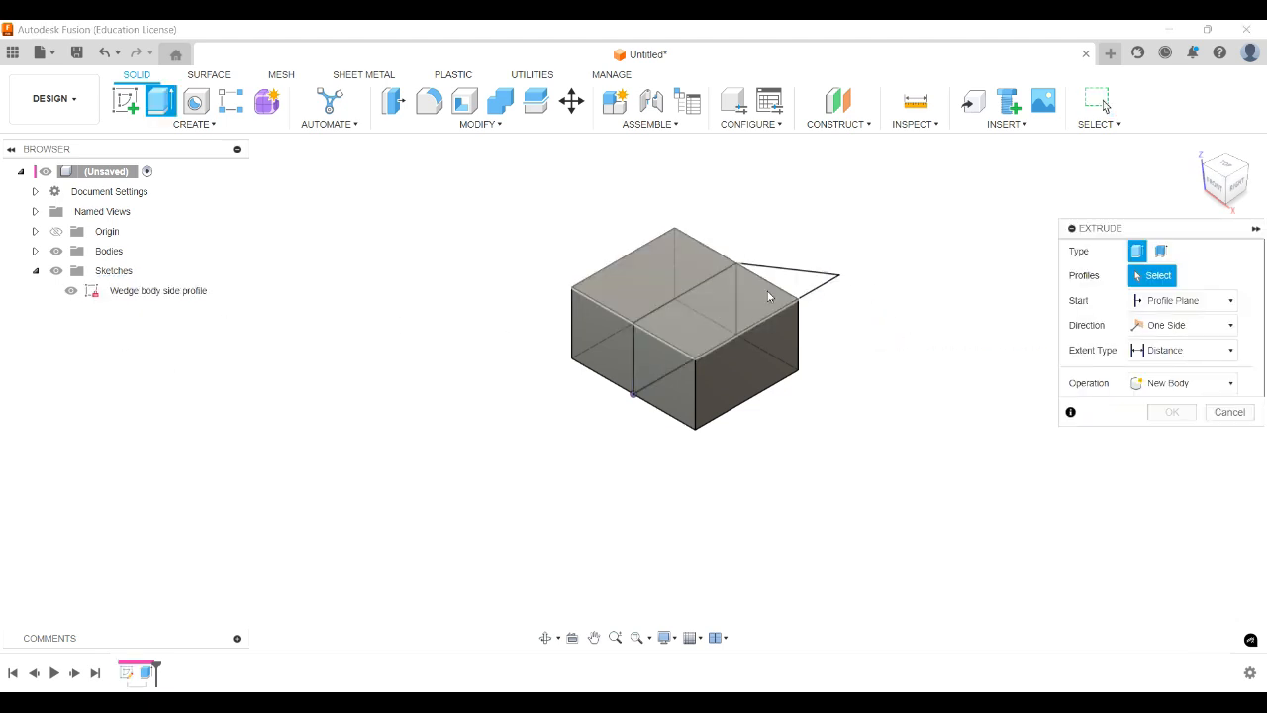
click(798, 283)
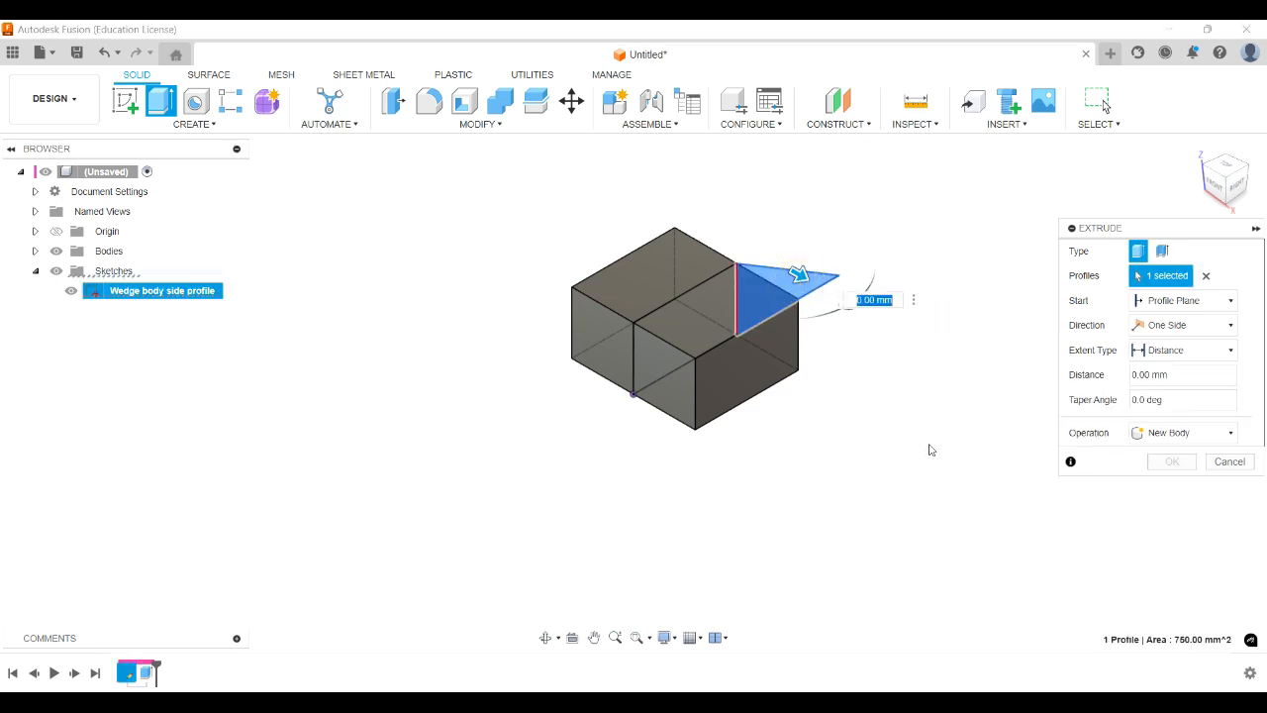
click(1201, 351)
click(1180, 328)
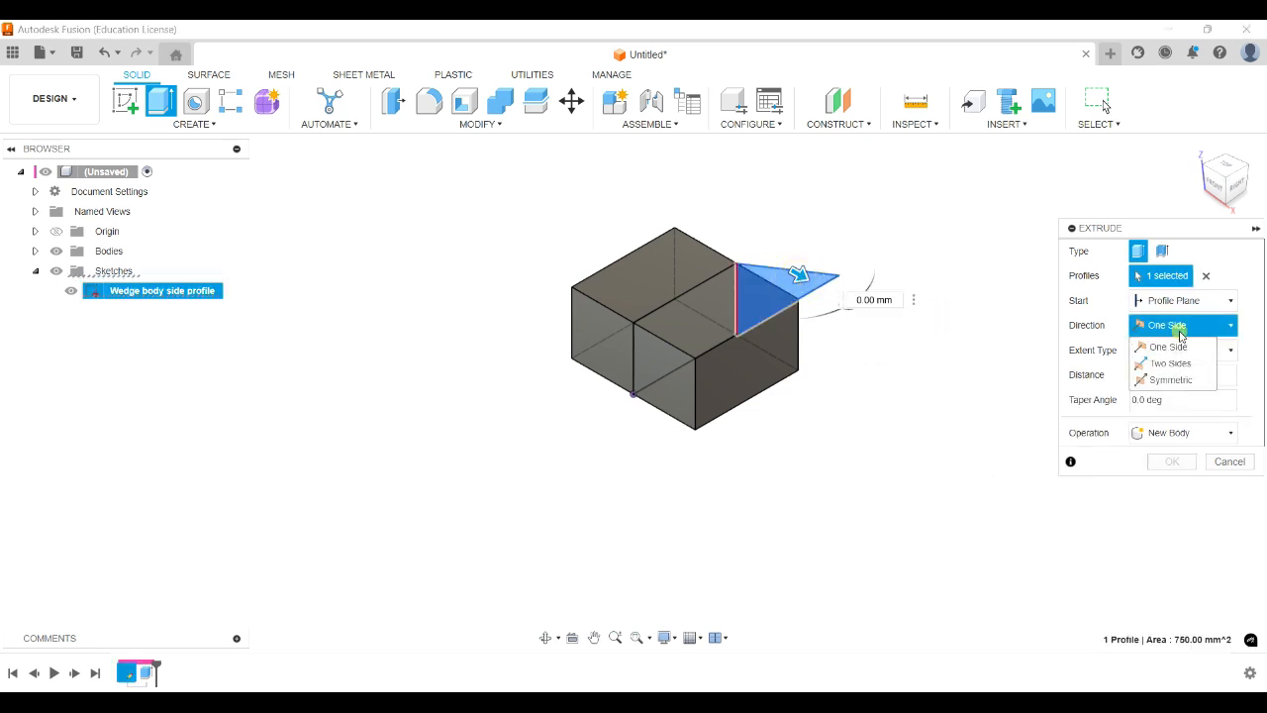
click(1188, 379)
drag(802, 274, 879, 325)
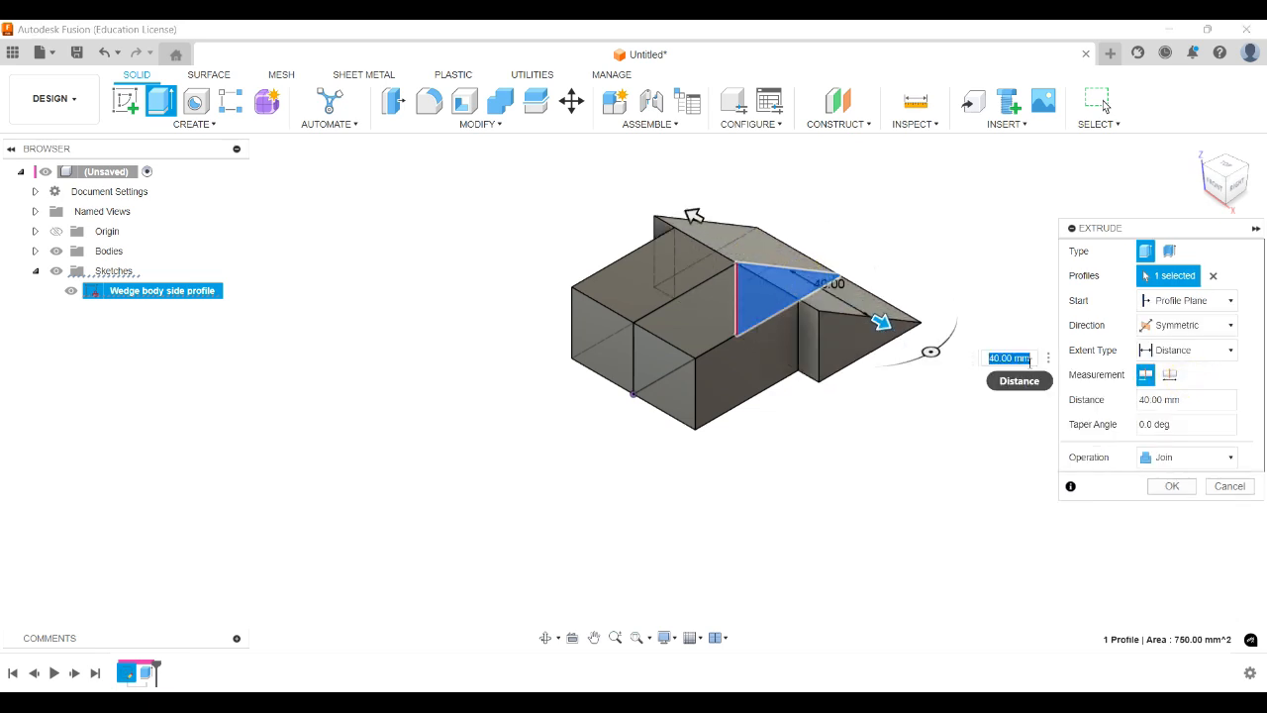
text(95)
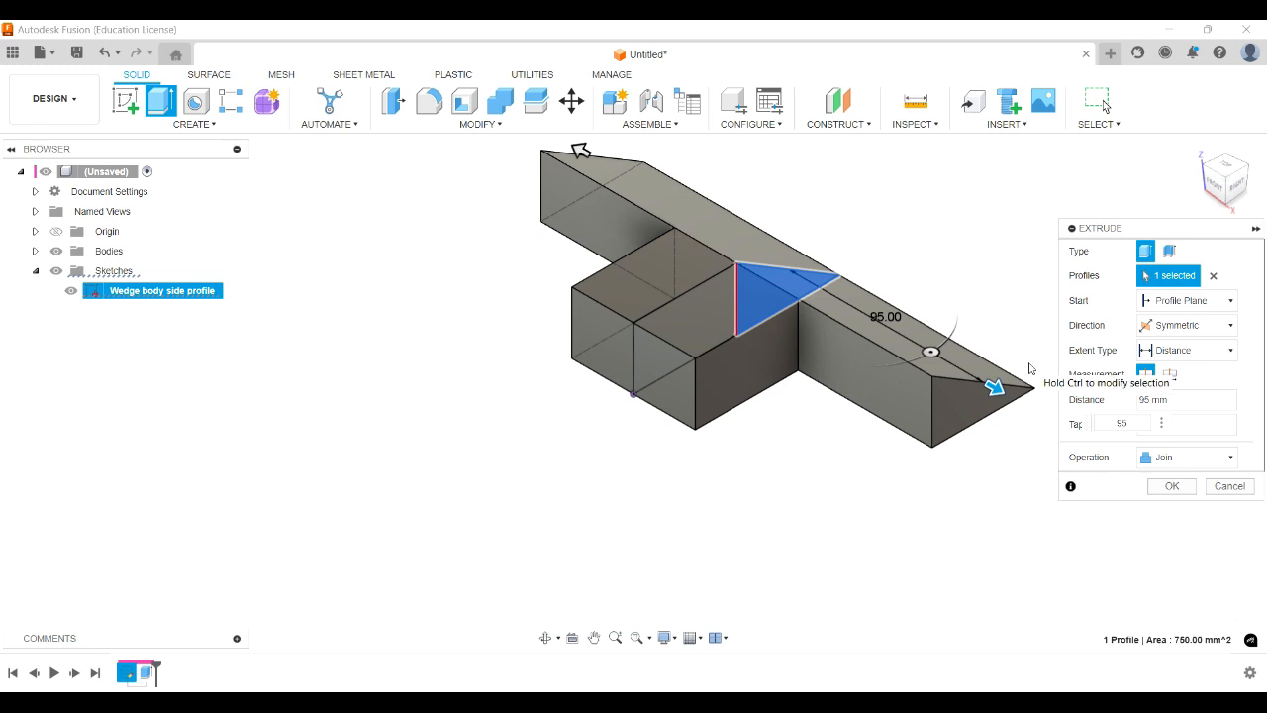
click(1171, 375)
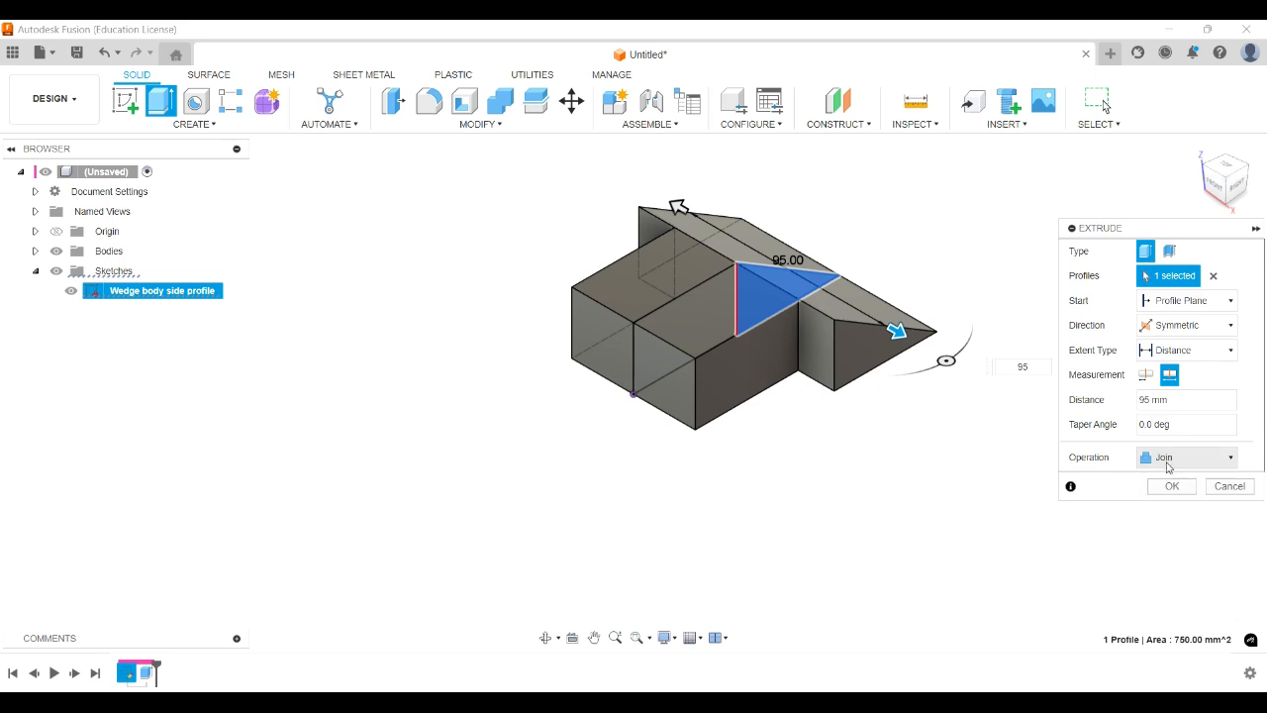
click(1174, 487)
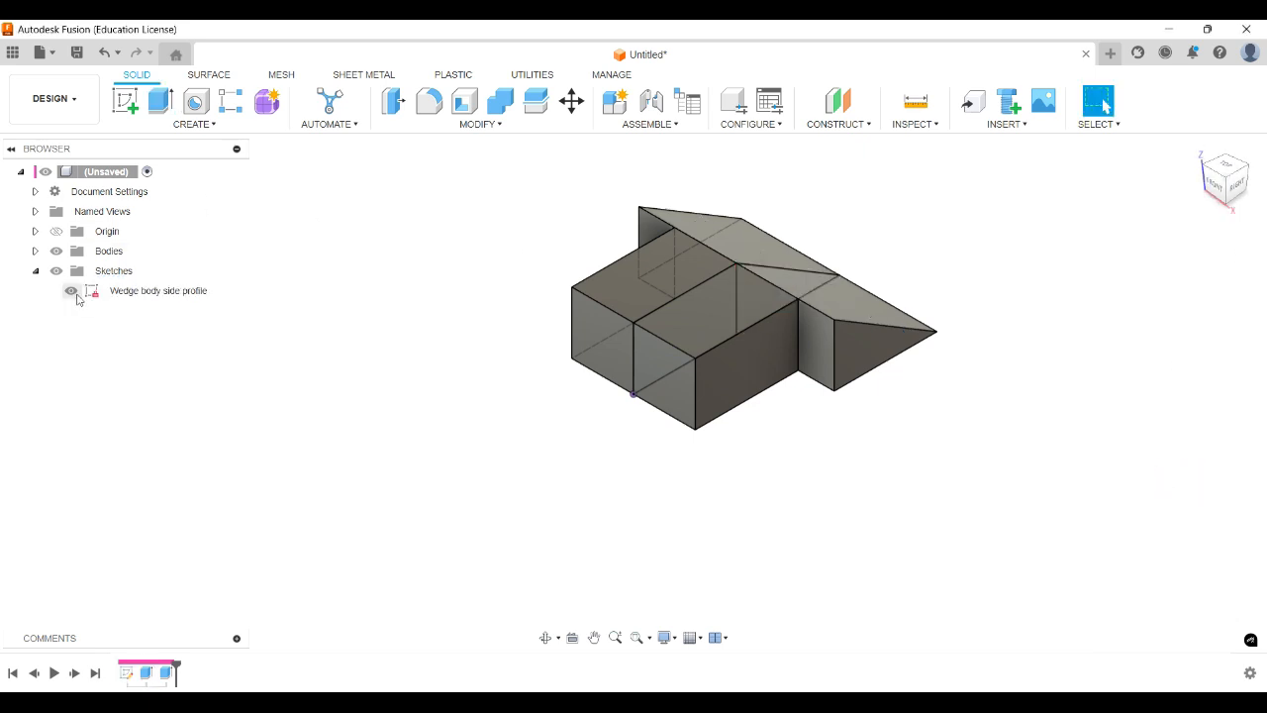
click(71, 292)
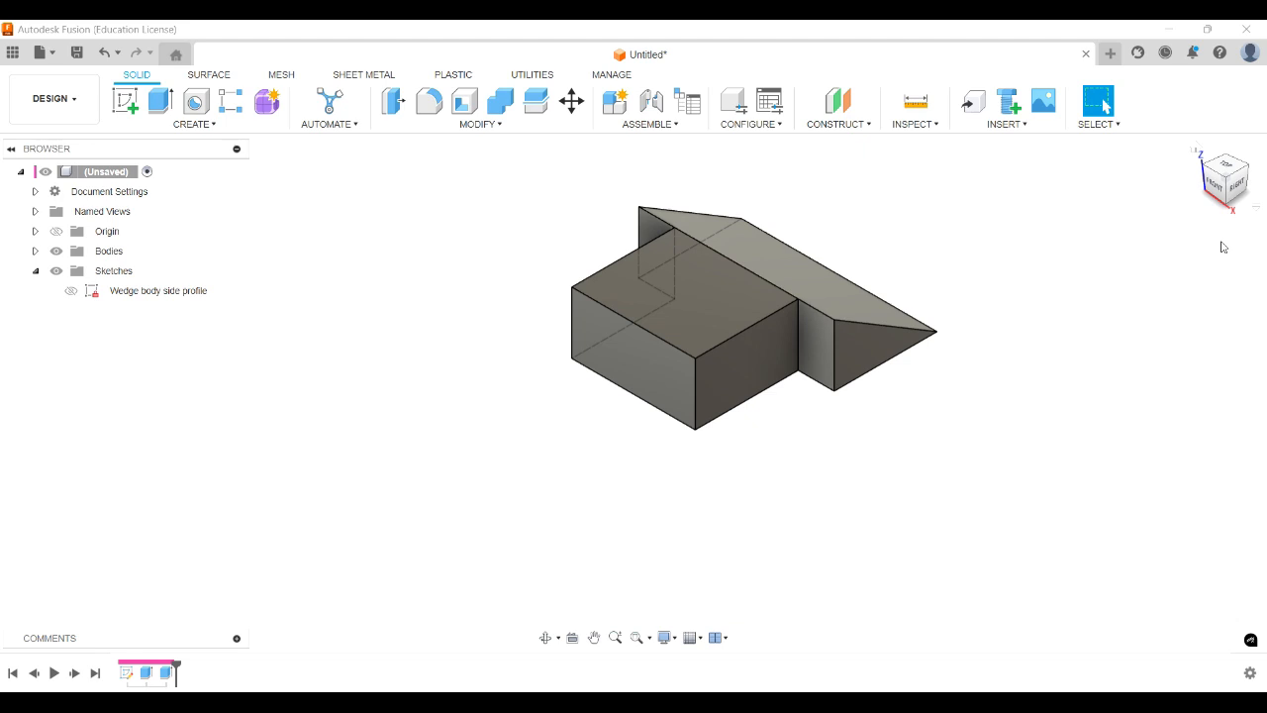
Shell the whole body with an inside thickness of 2 mm.
click(465, 104)
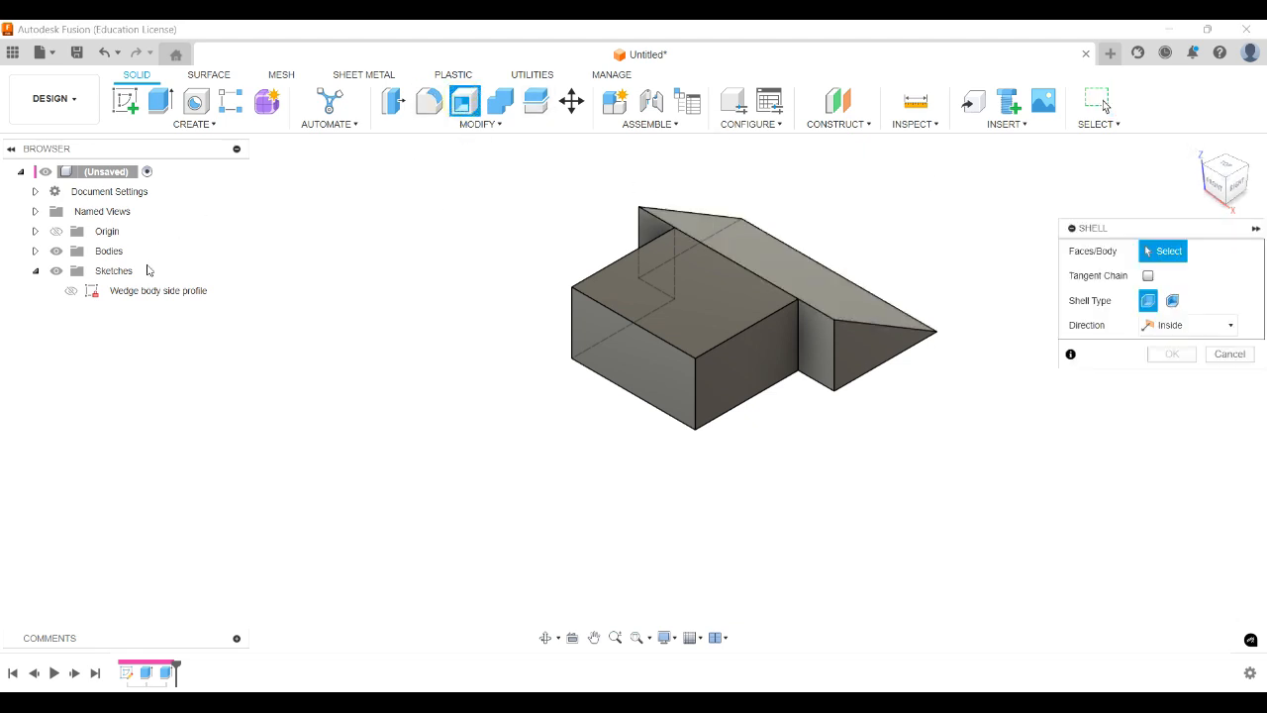
click(36, 250)
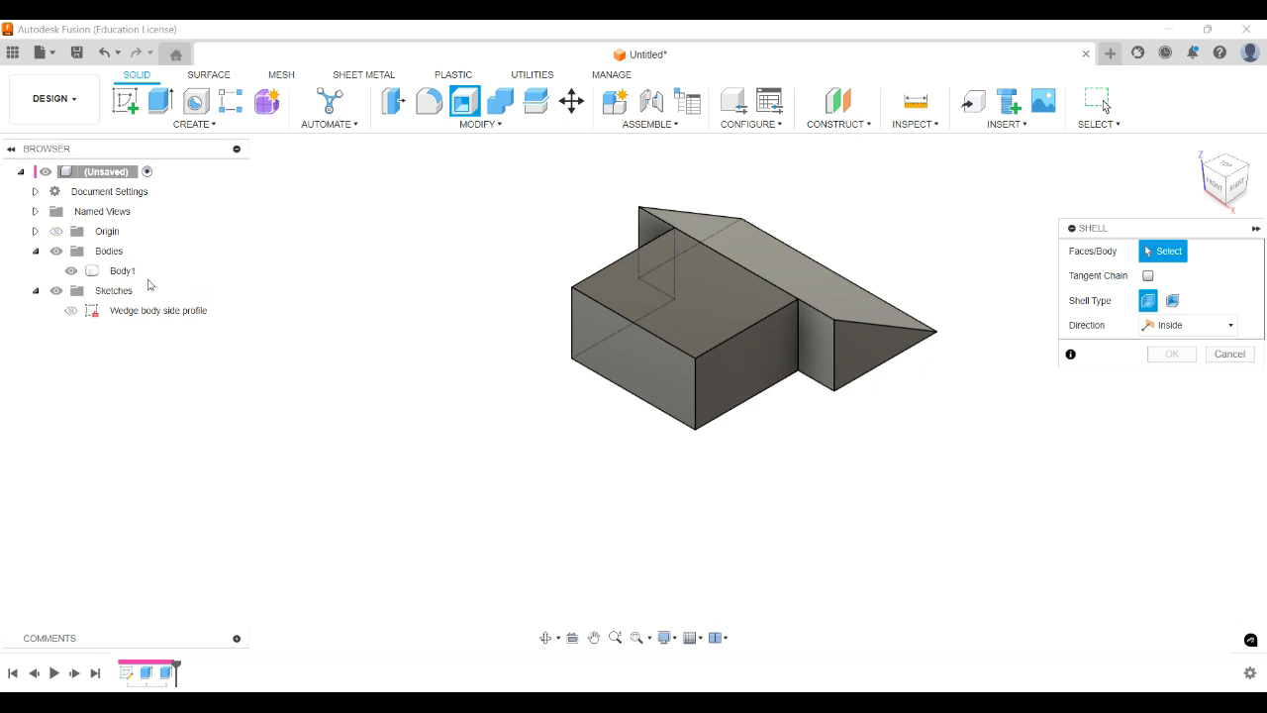
click(125, 273)
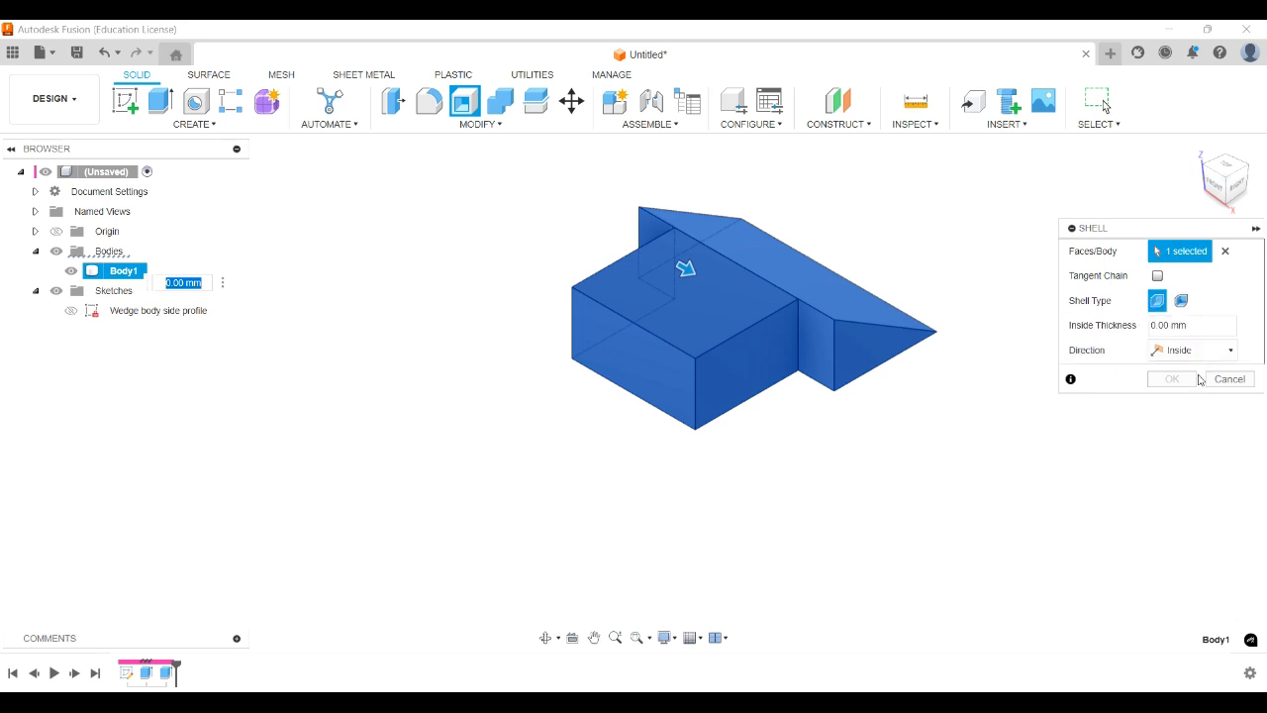
click(1197, 326)
text(2)
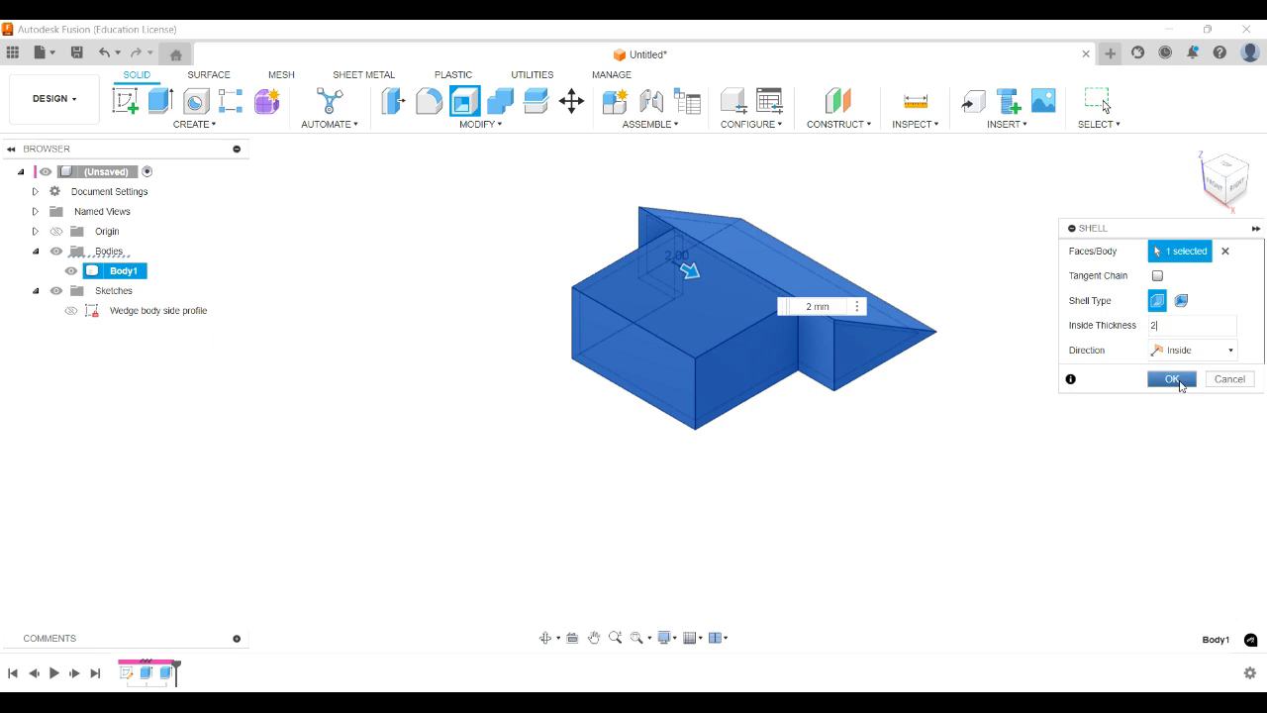
click(1172, 379)
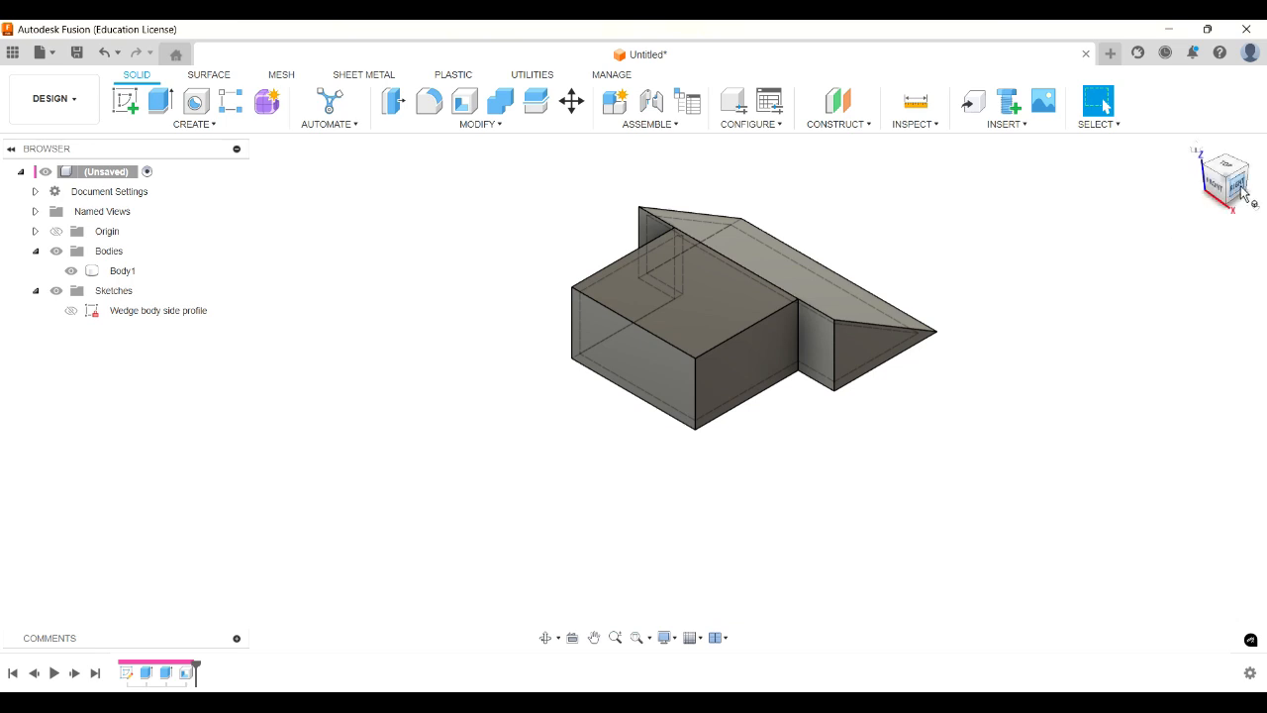
Switch the visual style to Shaded and return it to Shaded with Hidden Edges.
click(738, 274)
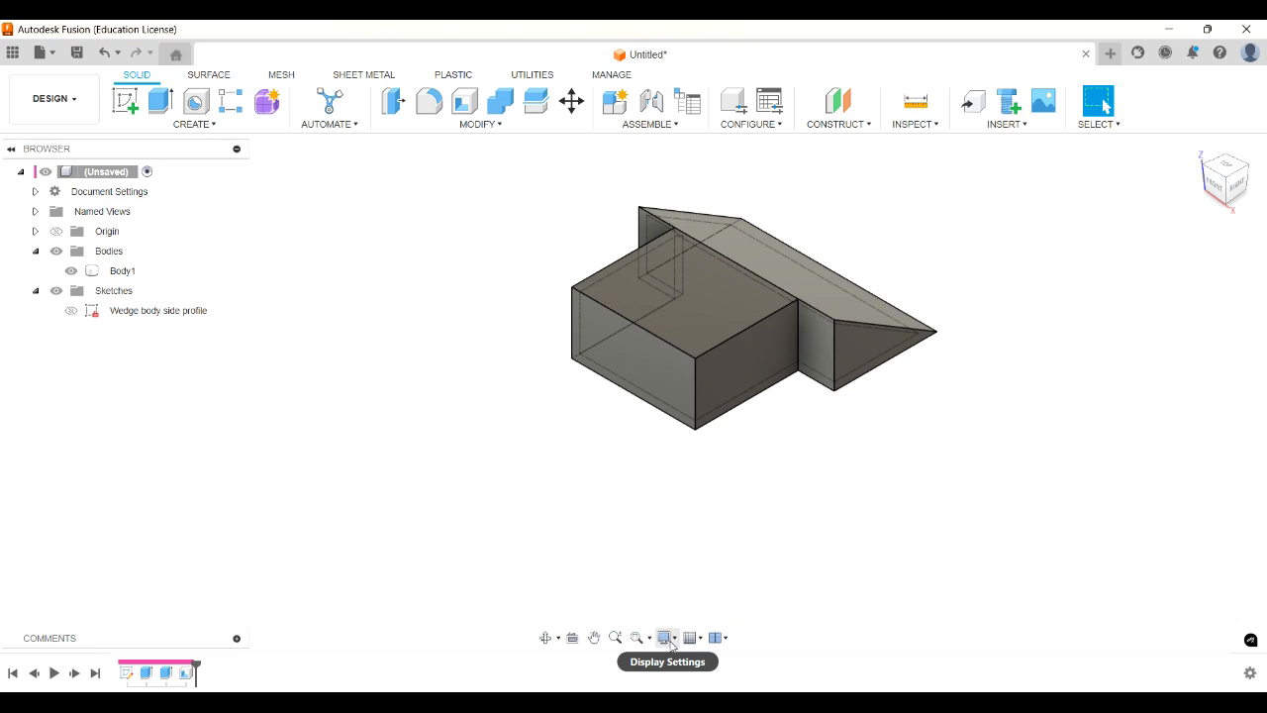
click(669, 639)
mouse_move(699, 515)
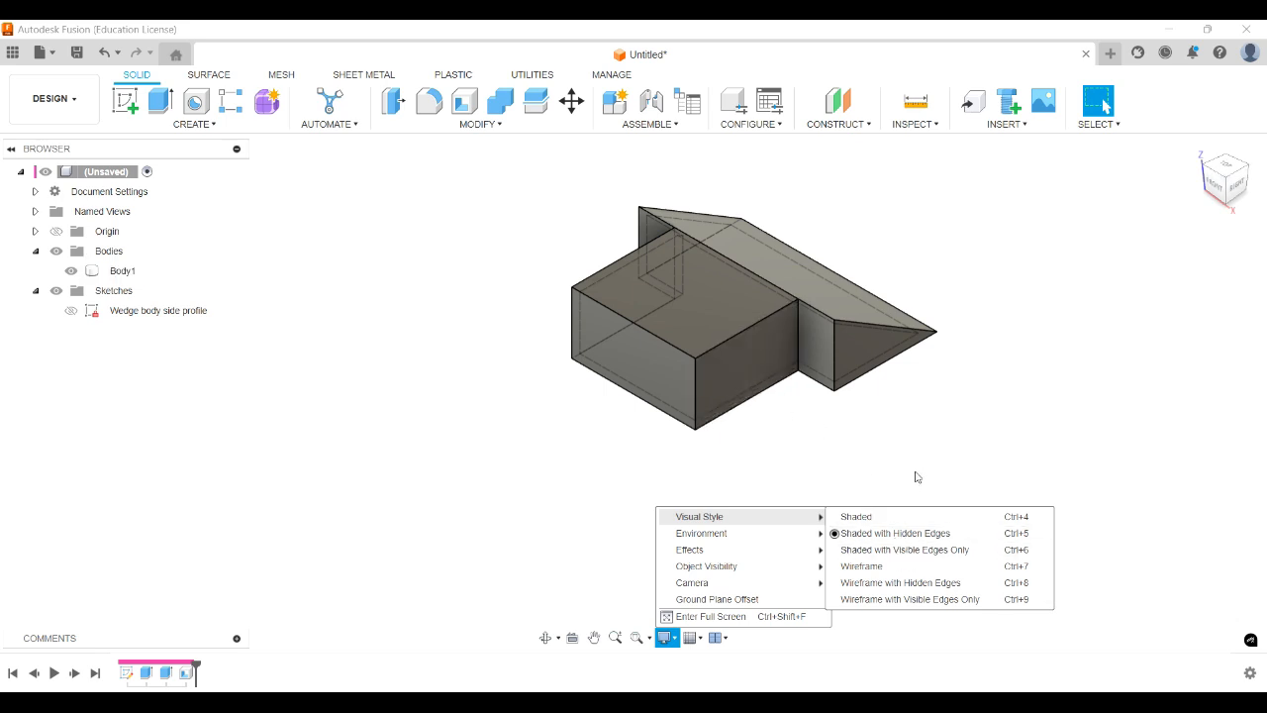
click(856, 515)
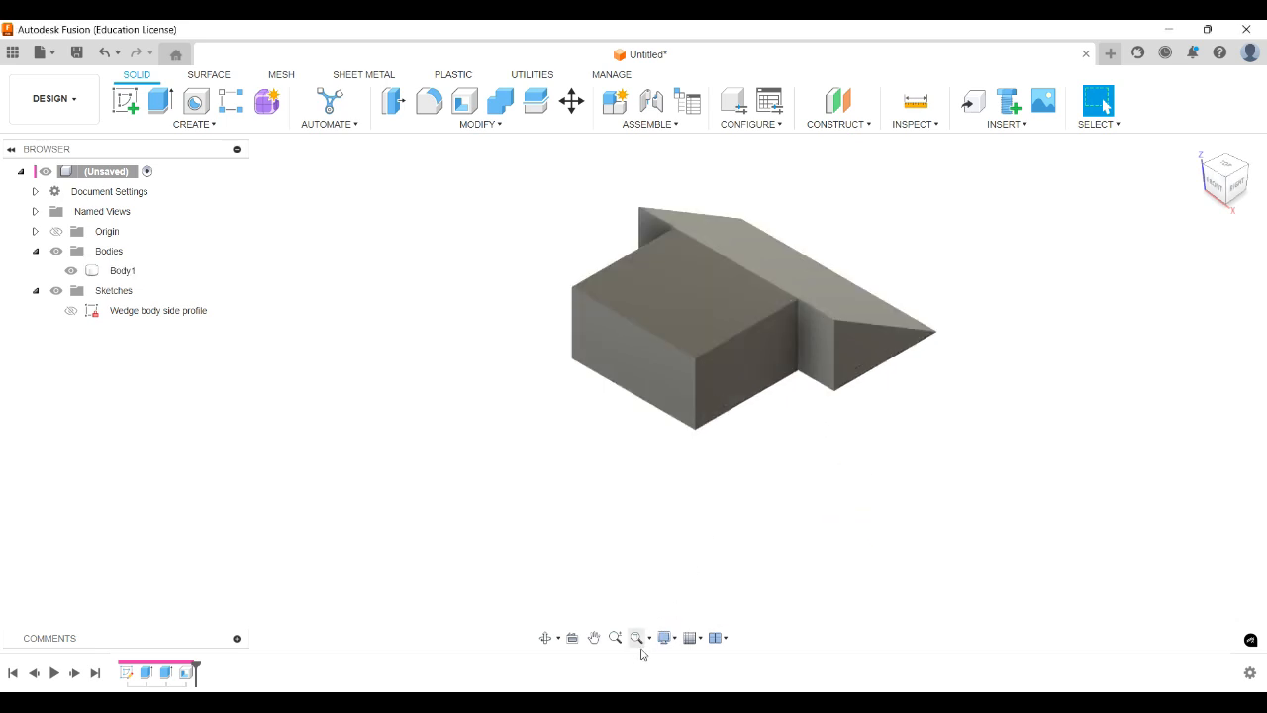
click(677, 639)
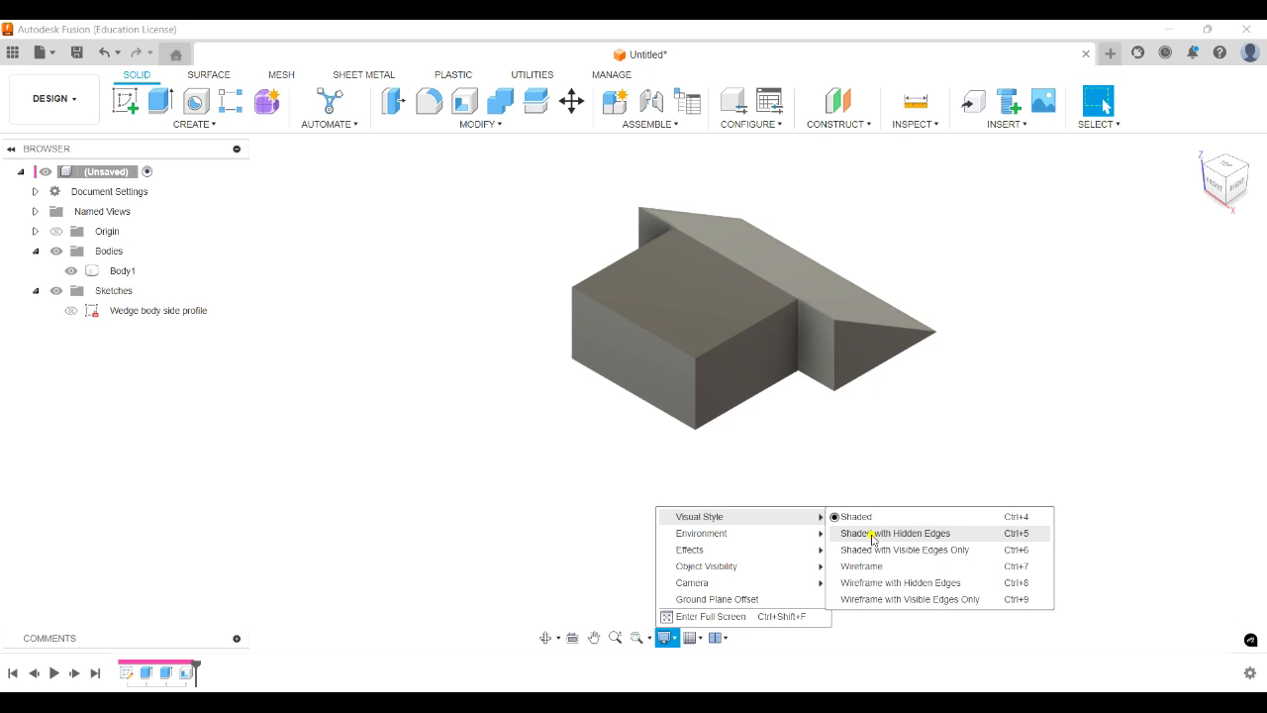
click(872, 535)
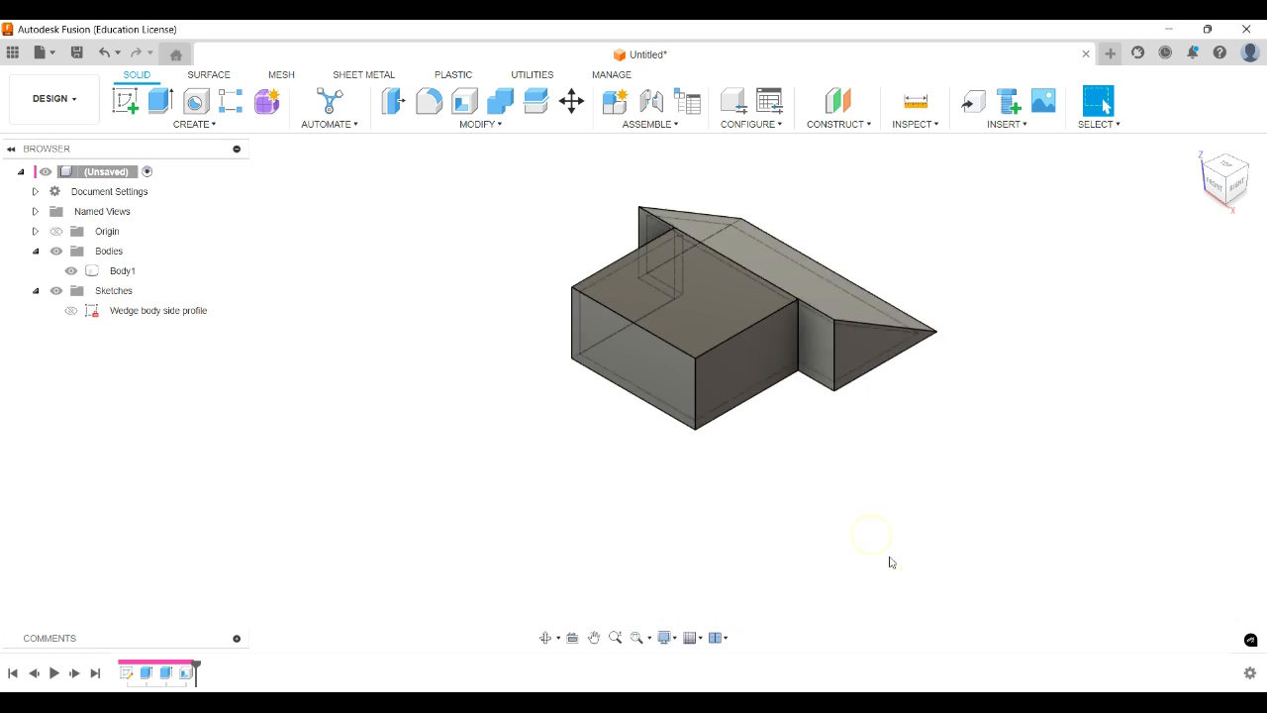
Start a sketch on the block's right side face and draw a vertical construction line between its upper and lower edge midpoints.
click(1236, 188)
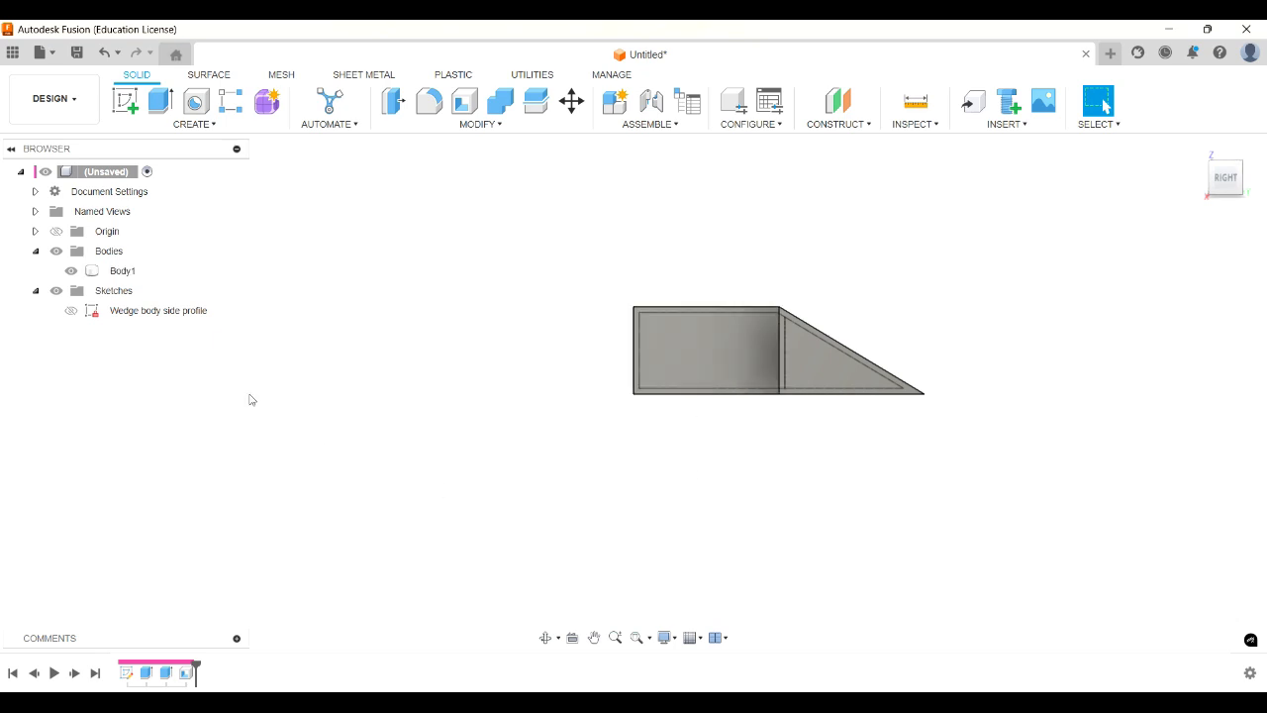
click(124, 102)
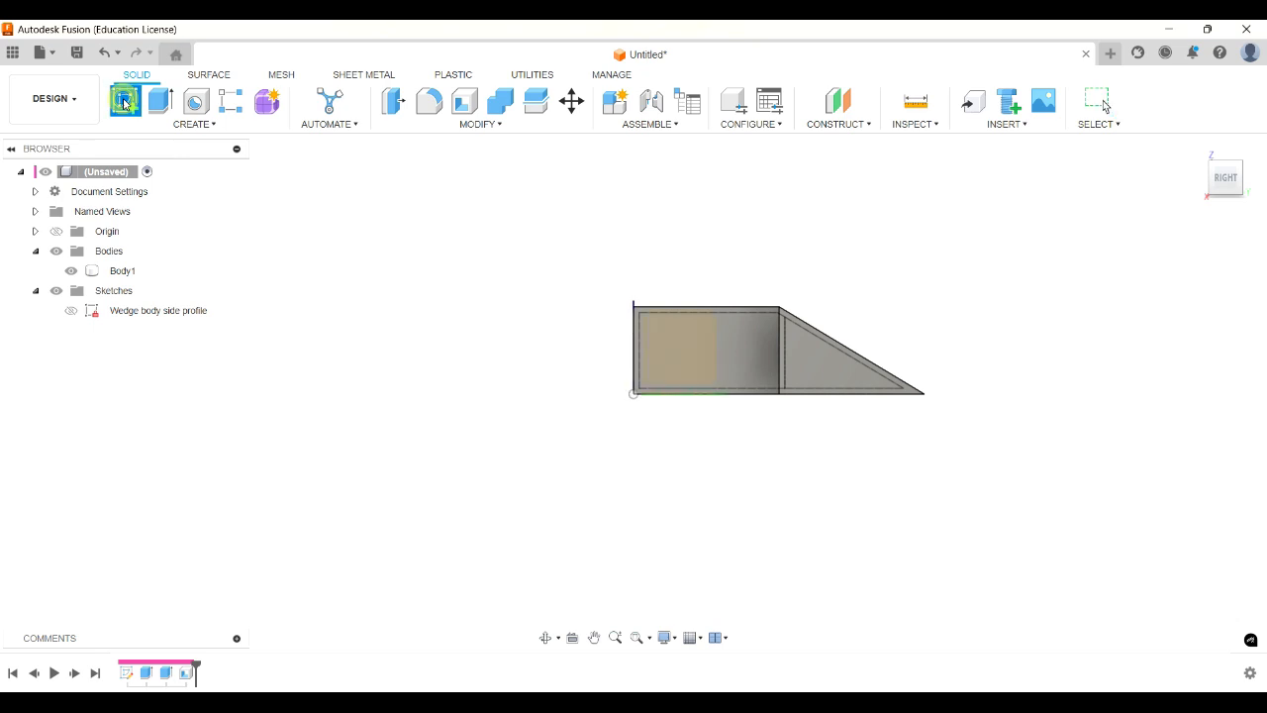
click(696, 346)
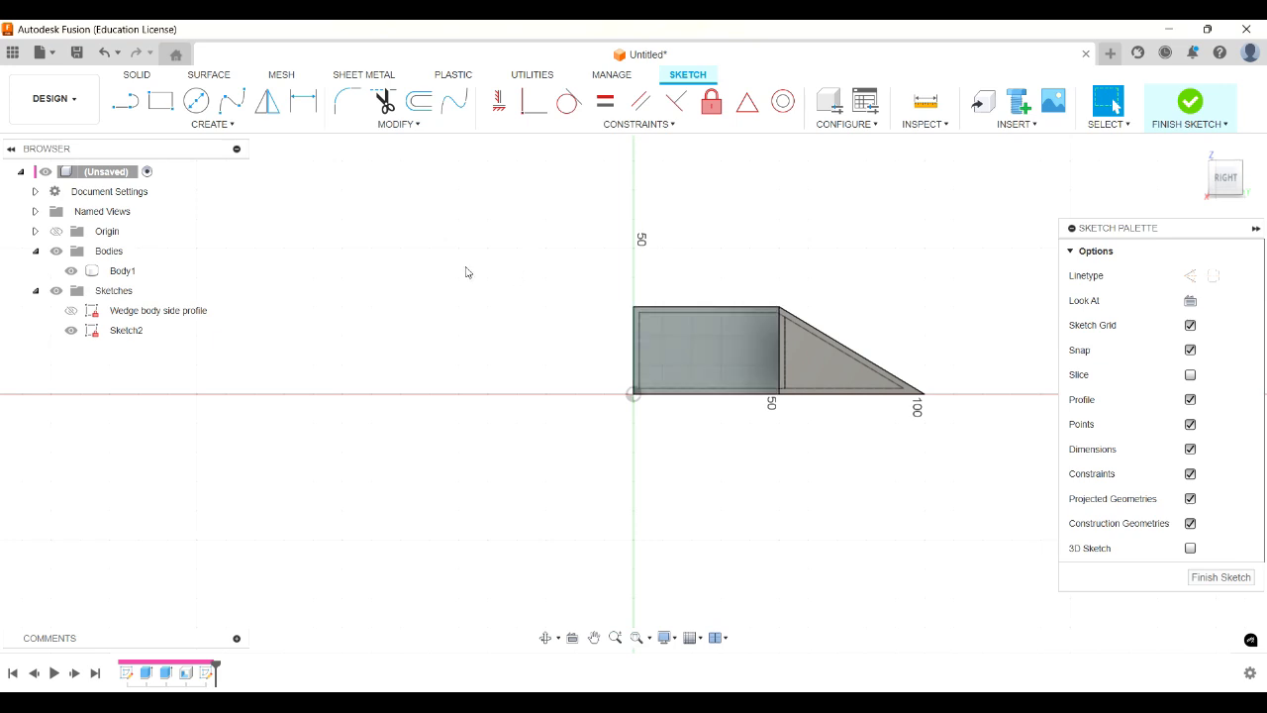
key(l)
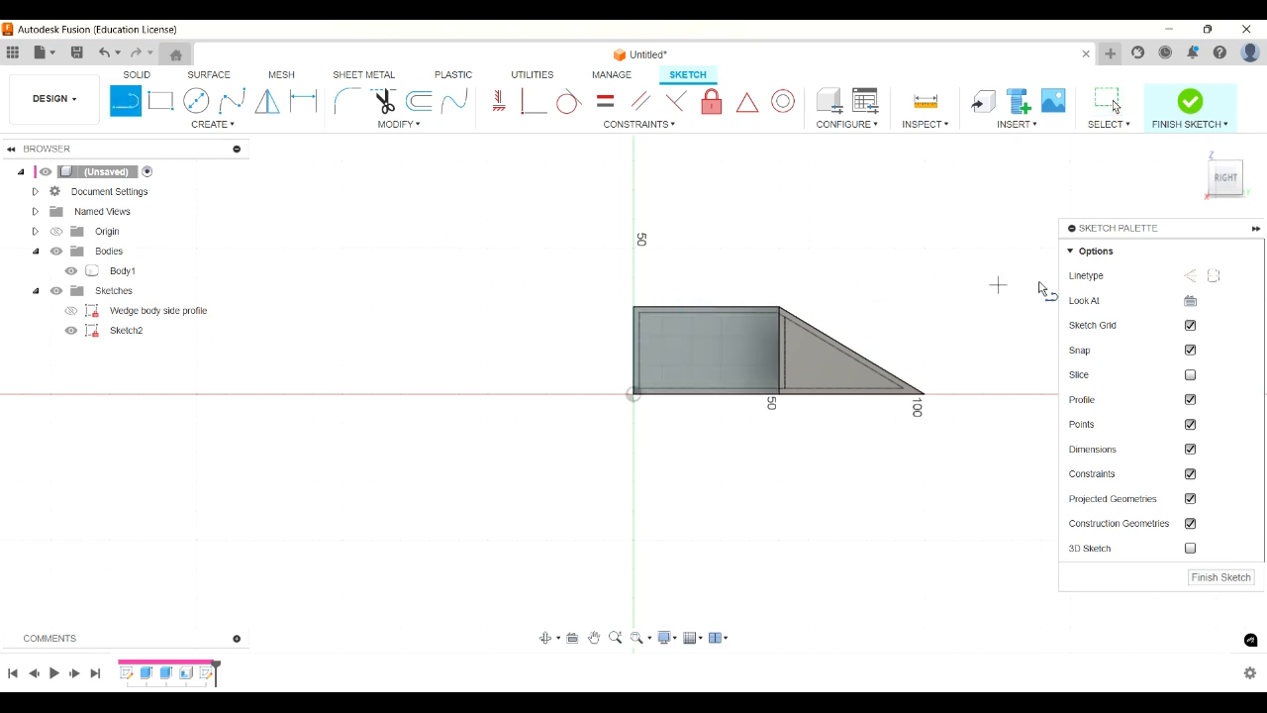
click(1190, 277)
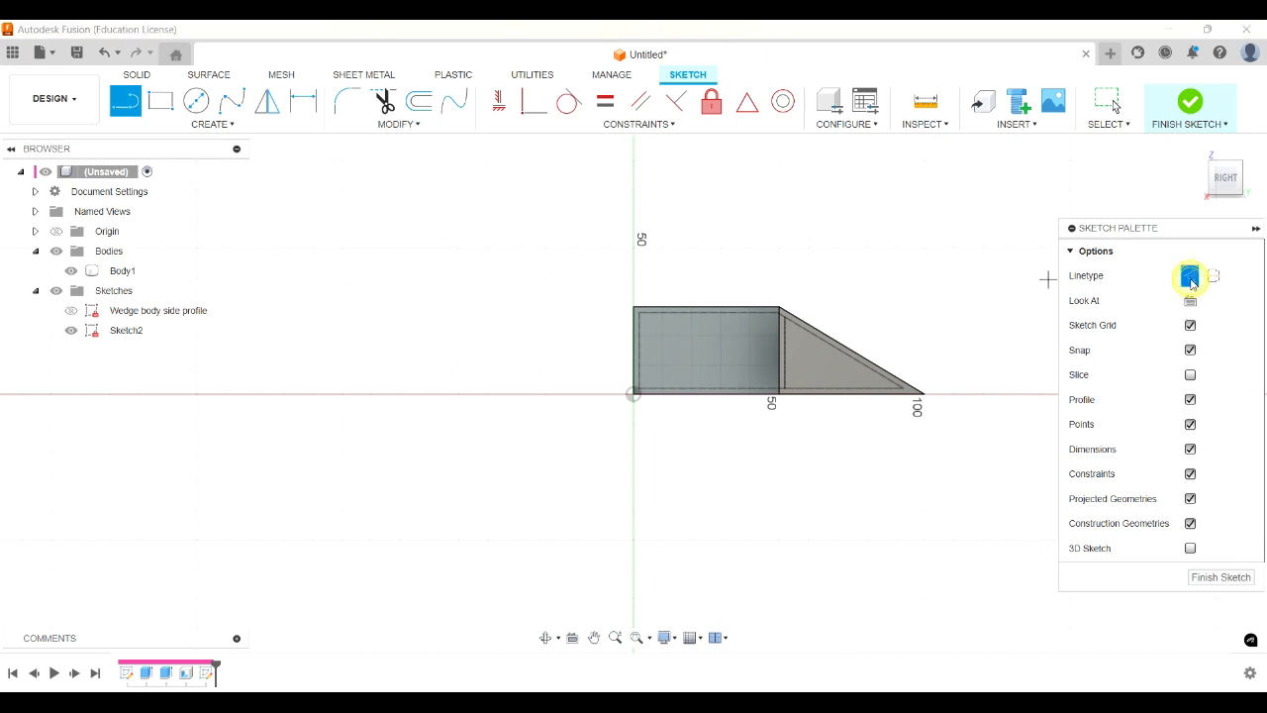
click(707, 309)
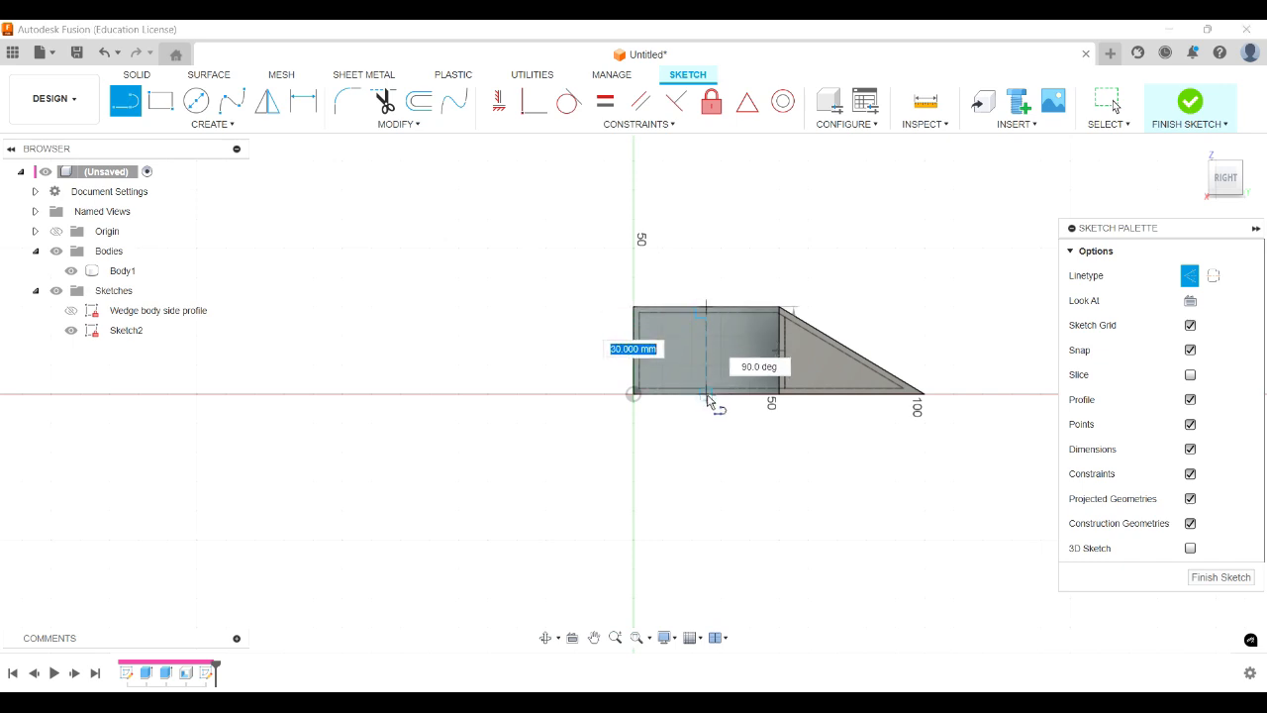
click(706, 394)
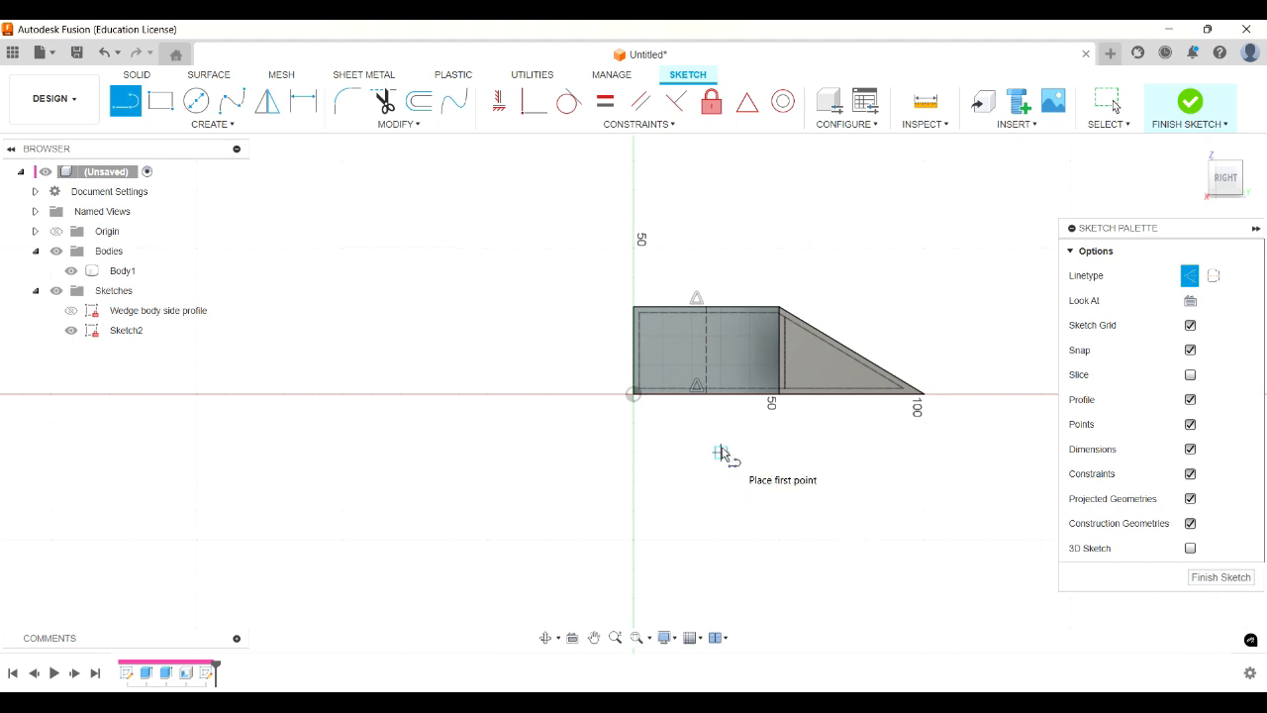
key(Escape)
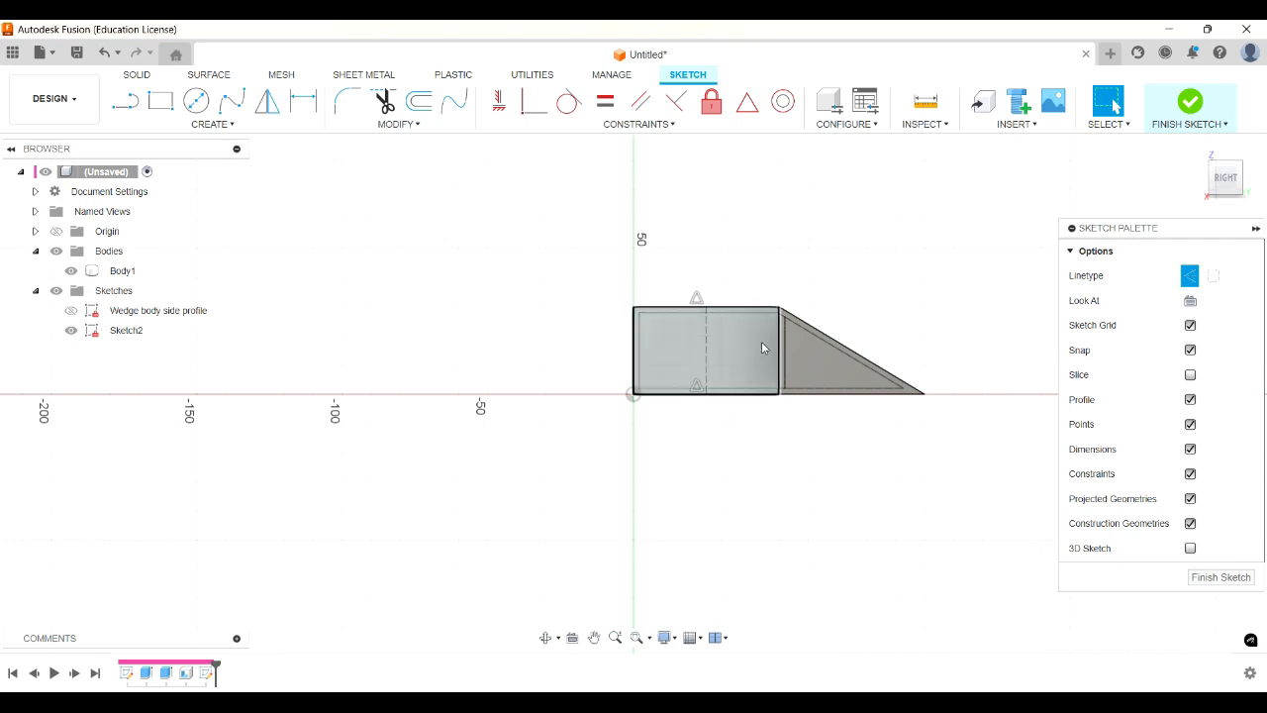
Draw a center rectangle on the midpoint of the construction line, 20 mm wide and as tall as the 30 mm face.
key(r)
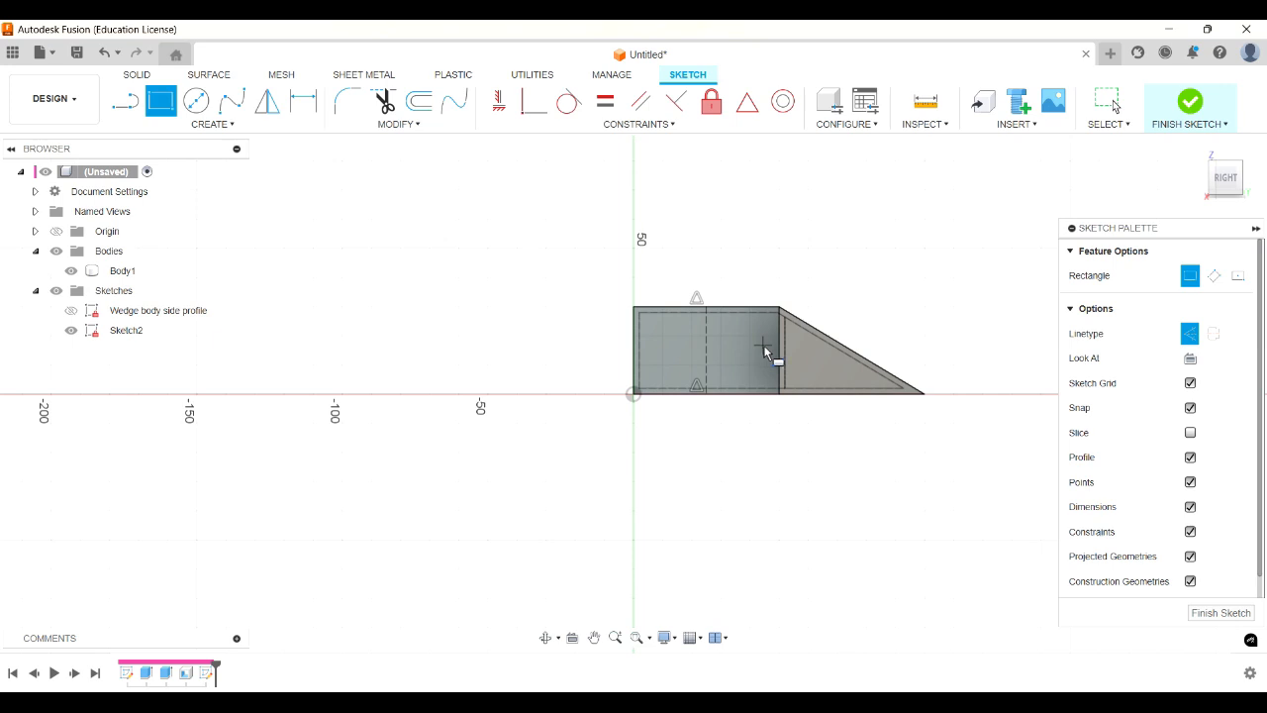
click(1237, 280)
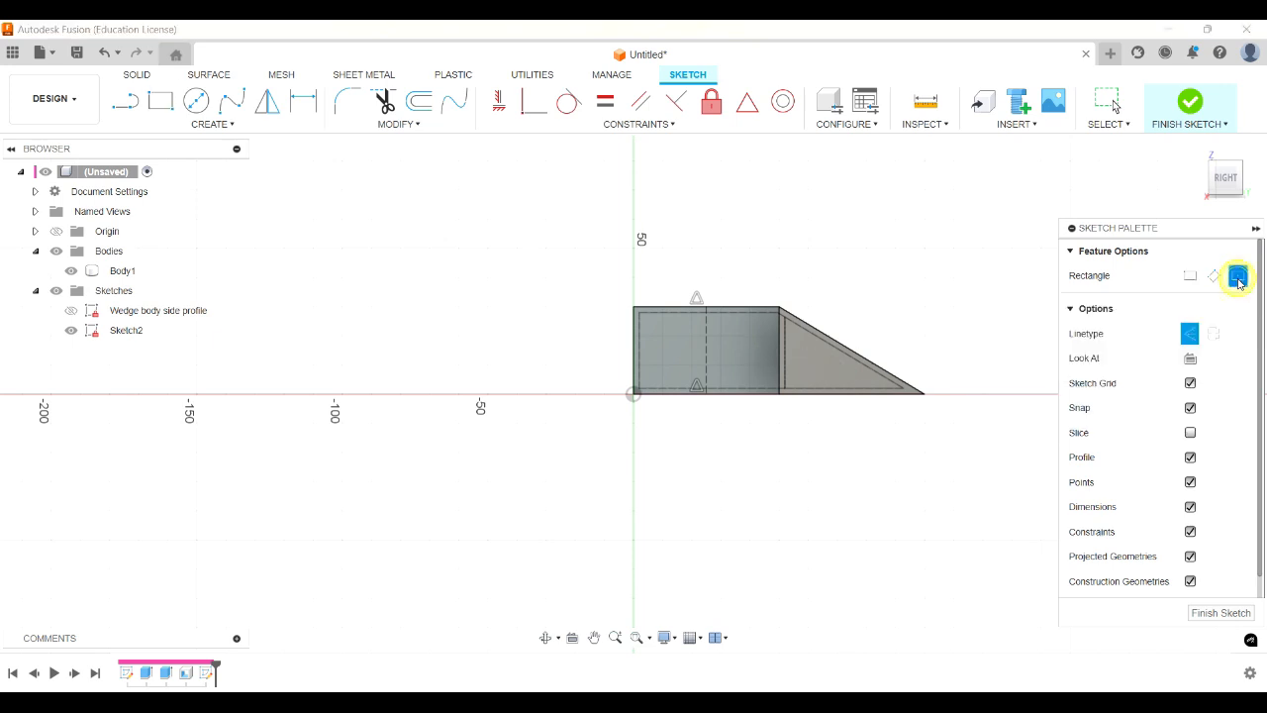
click(706, 350)
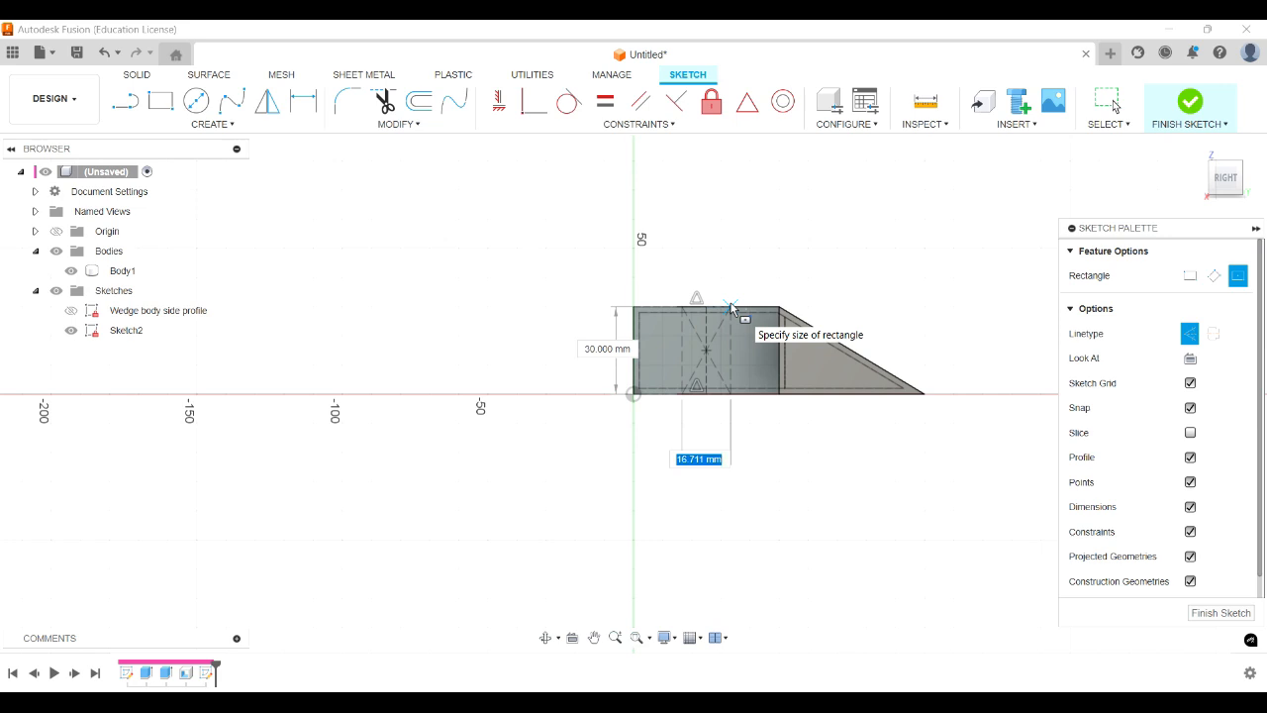
text(20)
key(Tab)
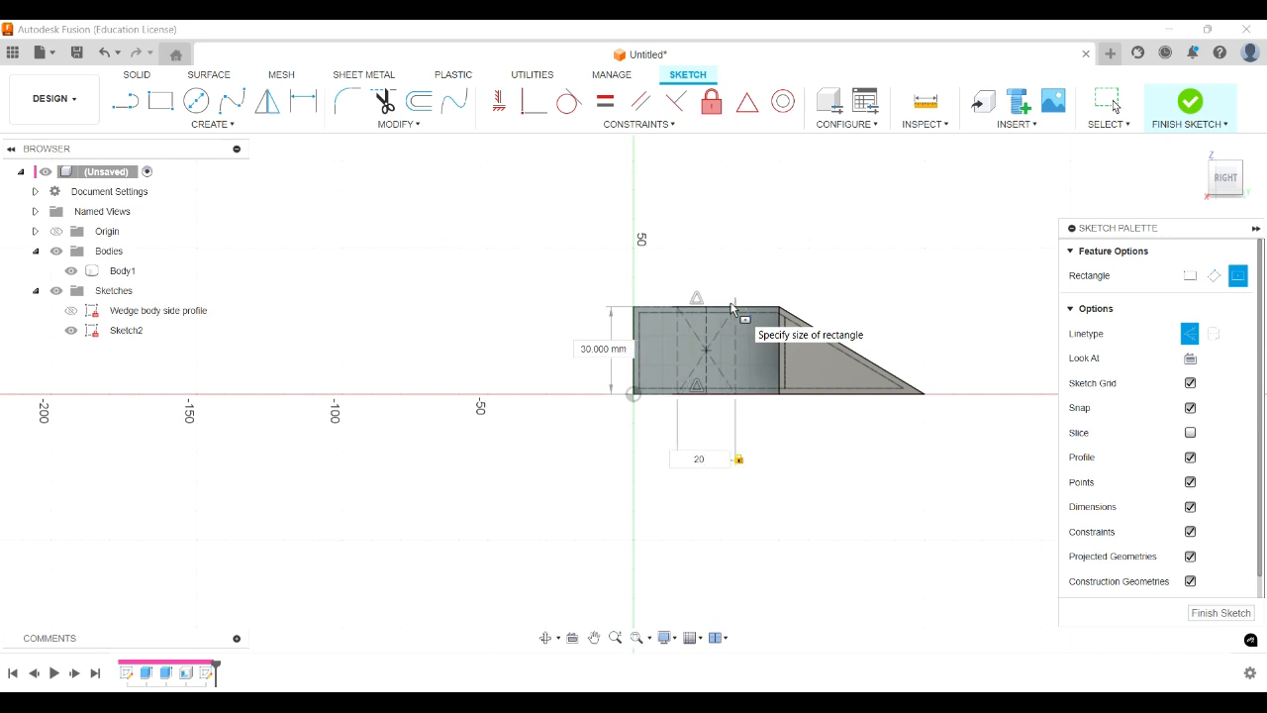
key(Return)
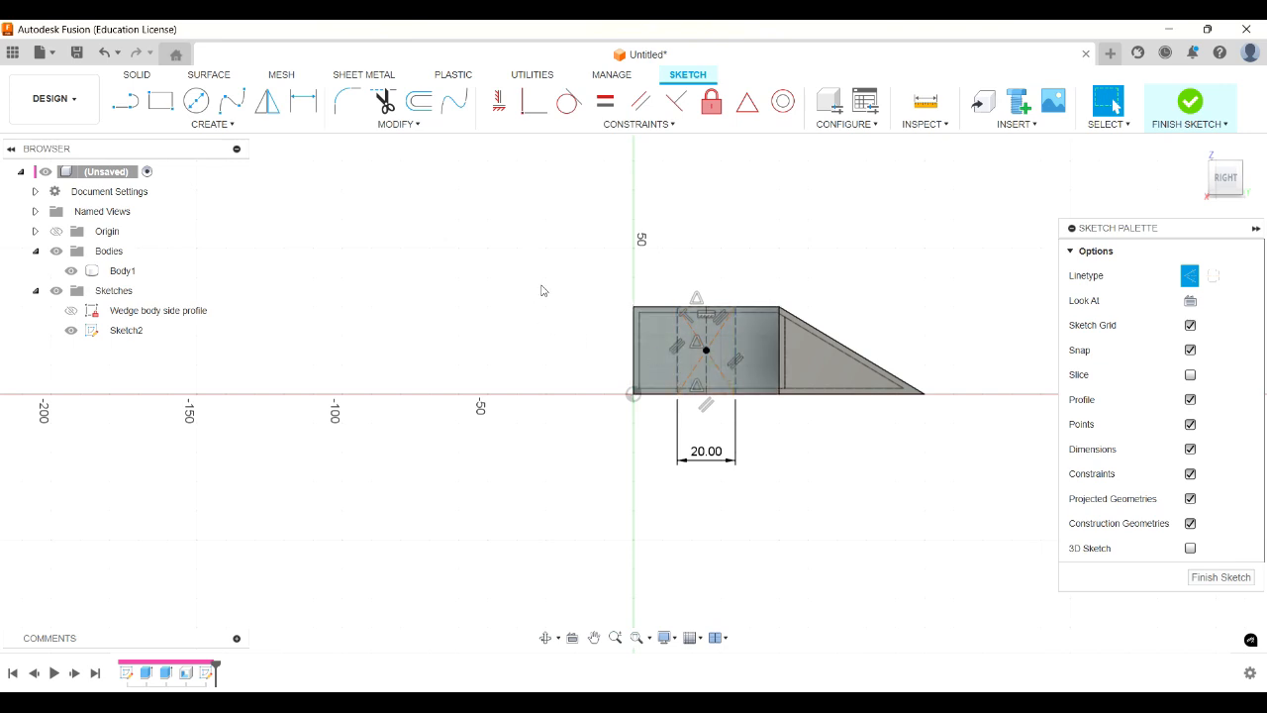
Convert the rectangle's four sides from construction lines to normal lines and clear the selection.
click(678, 348)
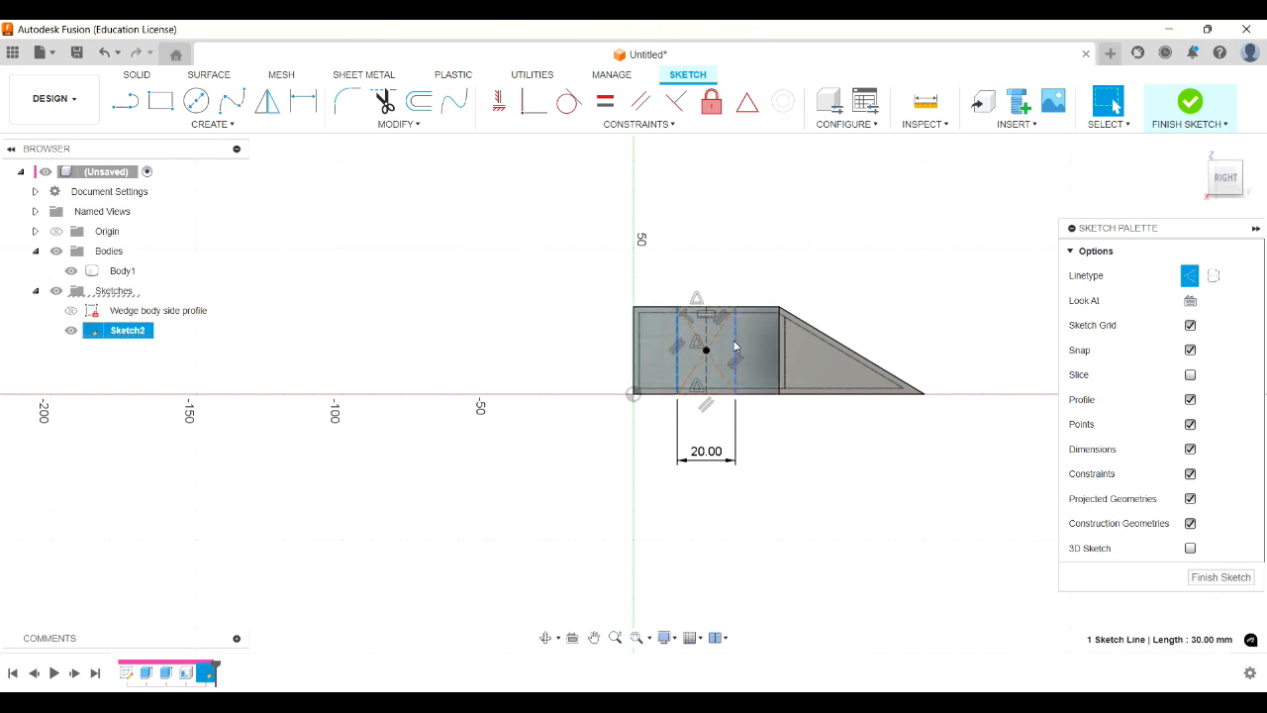
shift+click(734, 346)
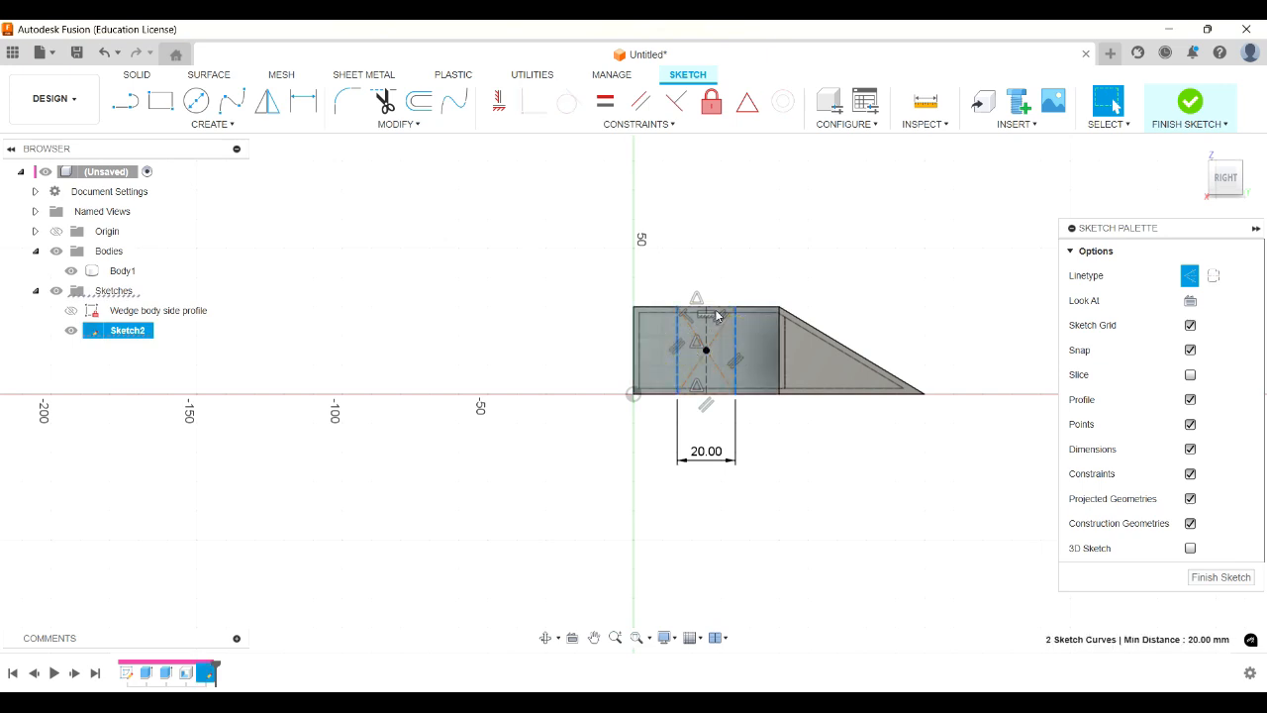
shift+click(717, 311)
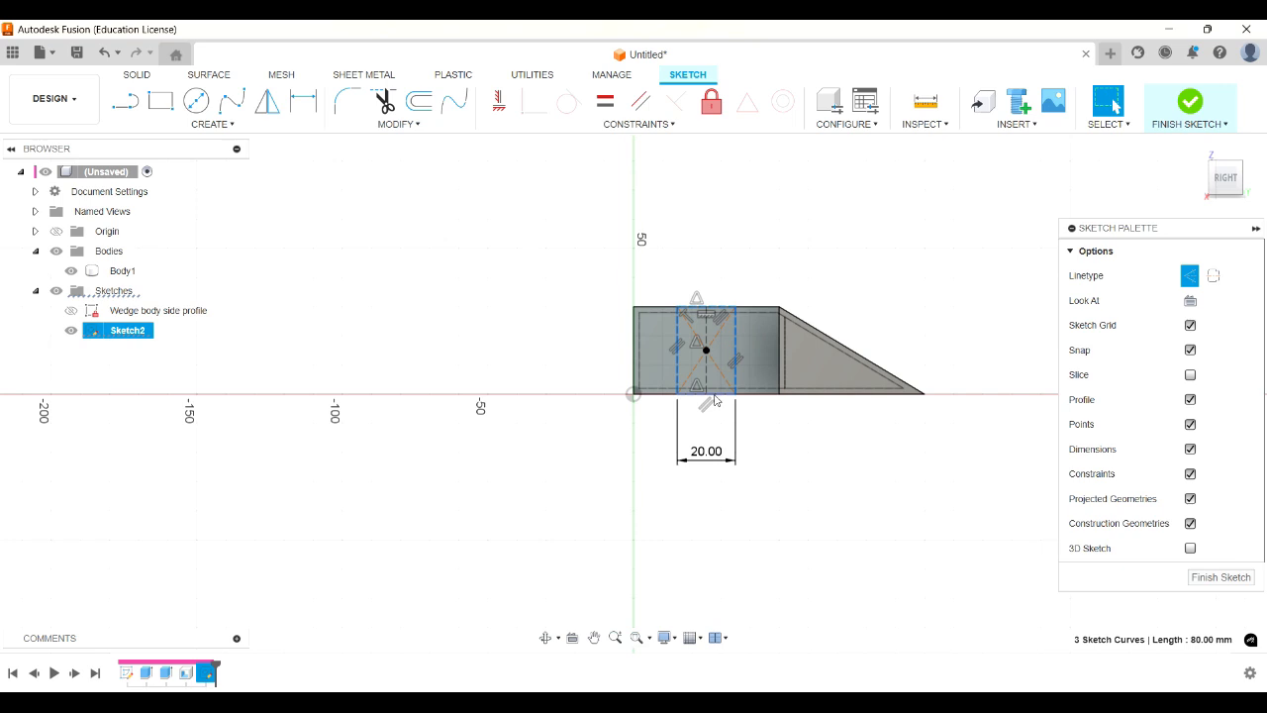
shift+click(713, 396)
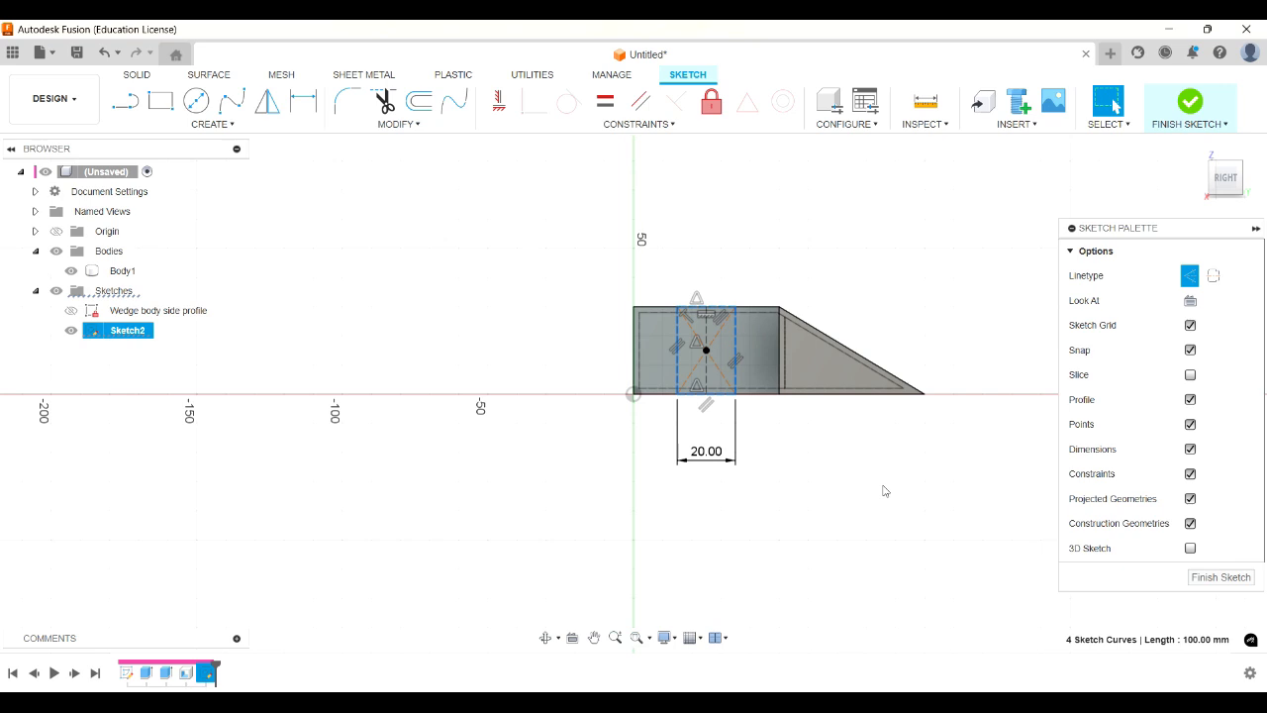
click(1189, 276)
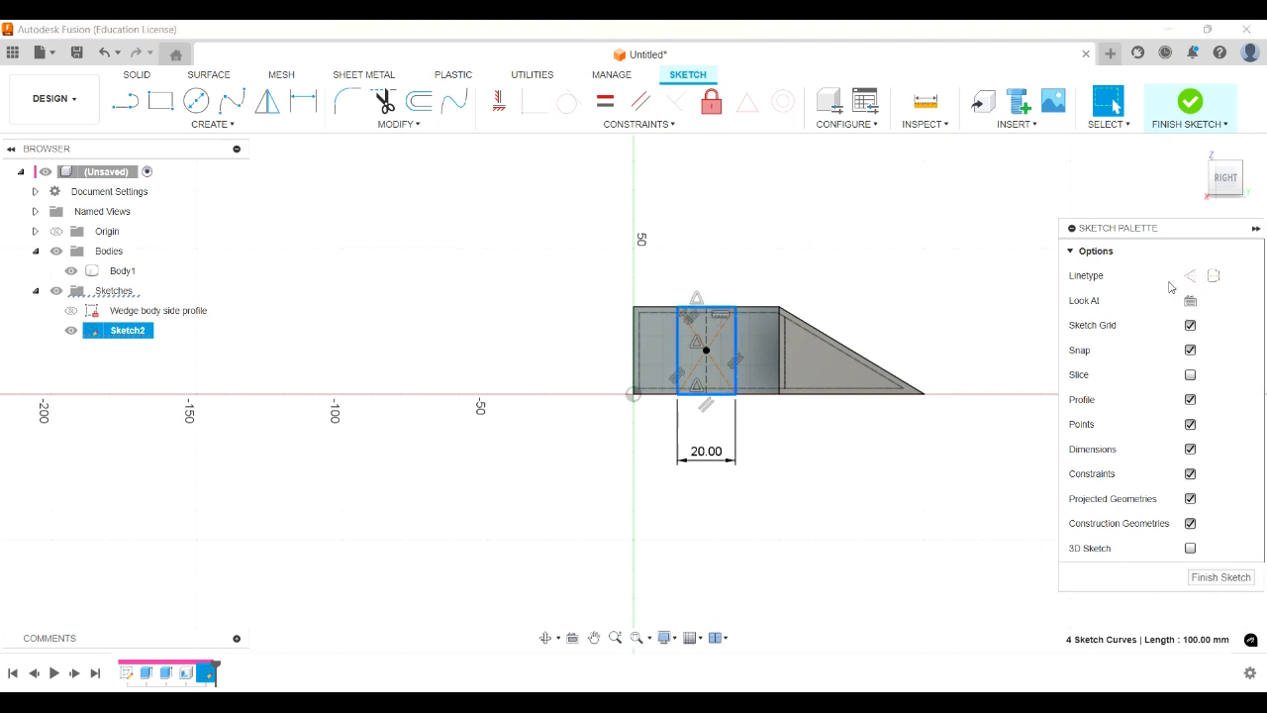
click(762, 438)
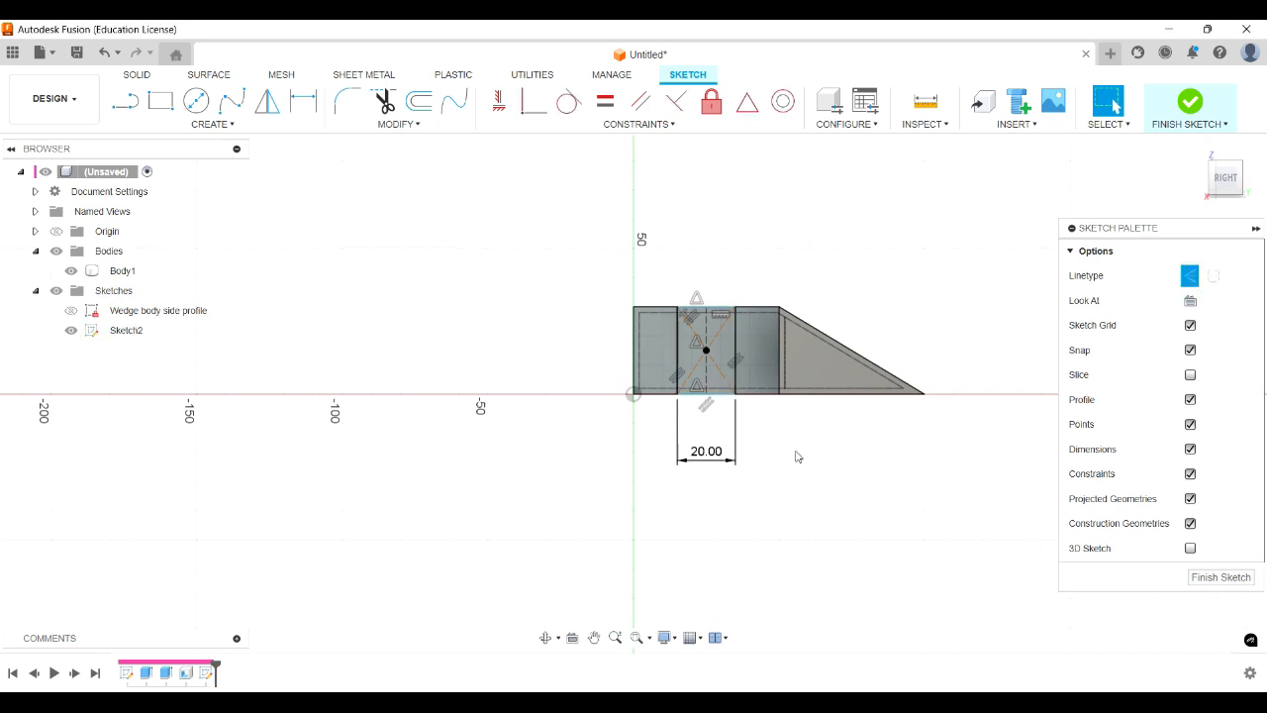
Draw a horizontal line about 20 mm long between the rectangle's sides, just above its lower edge at the shell's inner floor.
scroll(710, 401, up, 3)
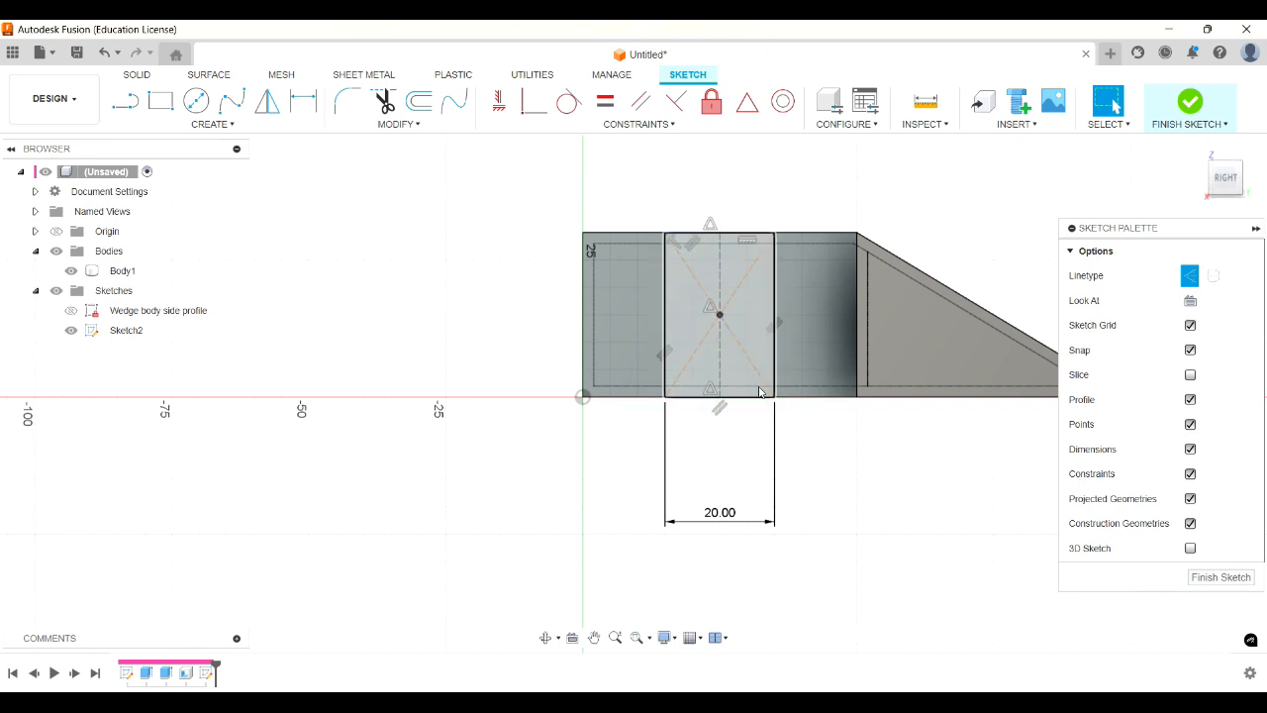
key(l)
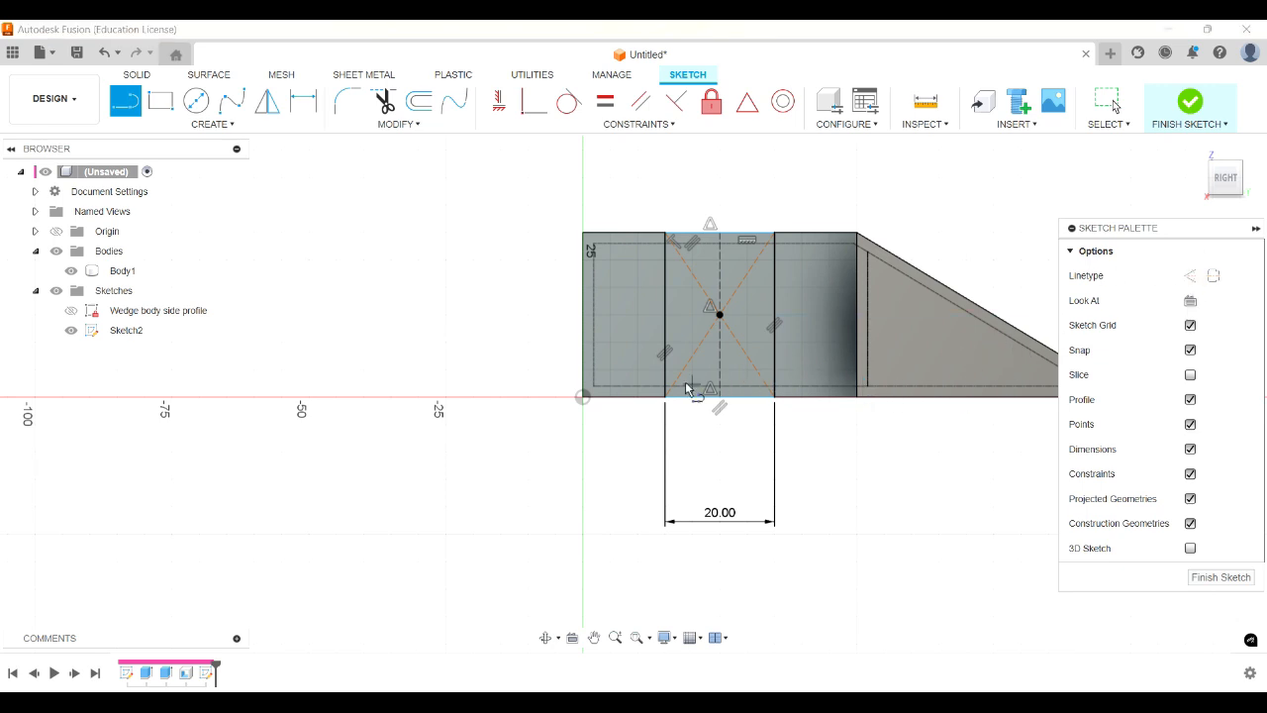
scroll(663, 388, up, 2)
scroll(663, 388, up, 1)
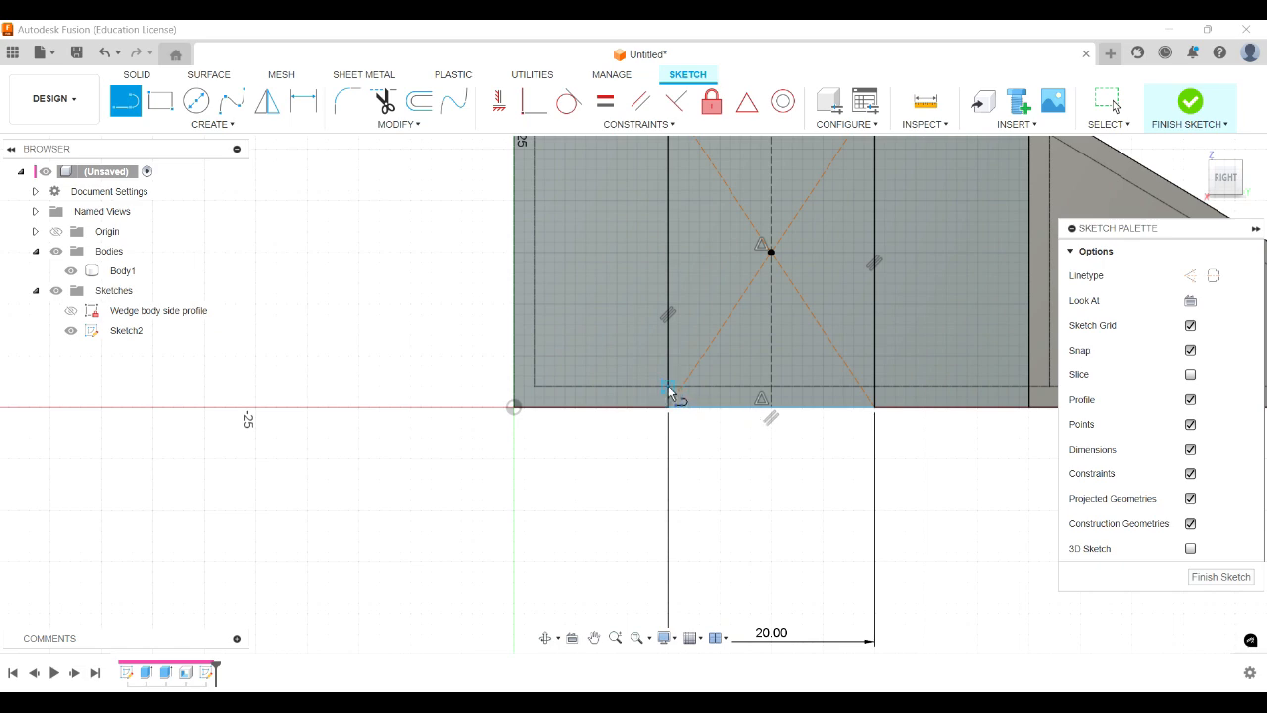
click(669, 389)
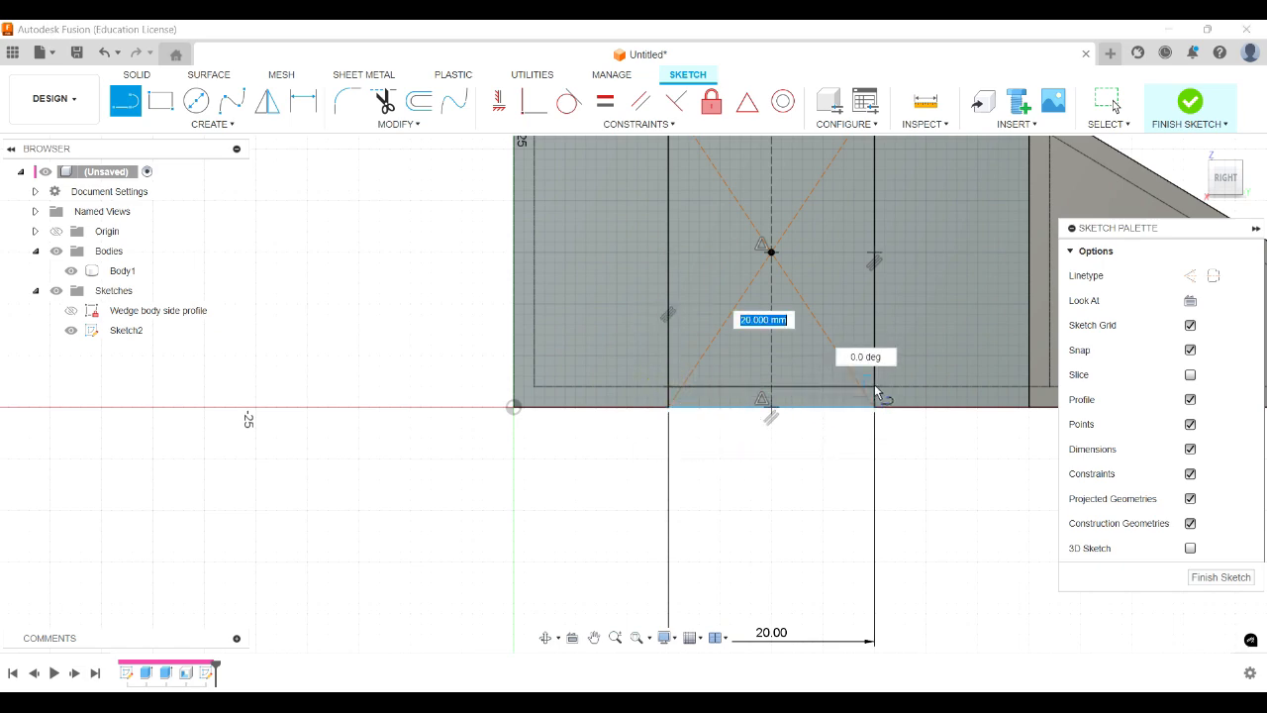
double_click(875, 393)
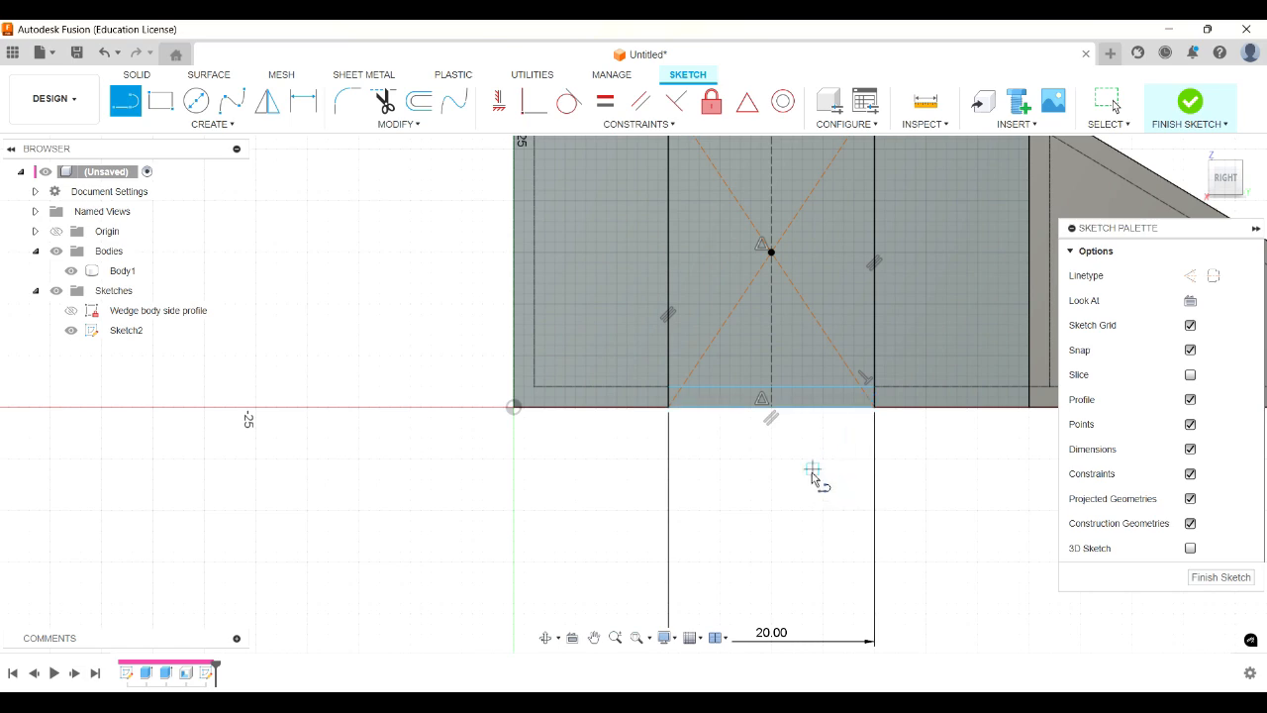
key(Escape)
click(857, 396)
click(850, 392)
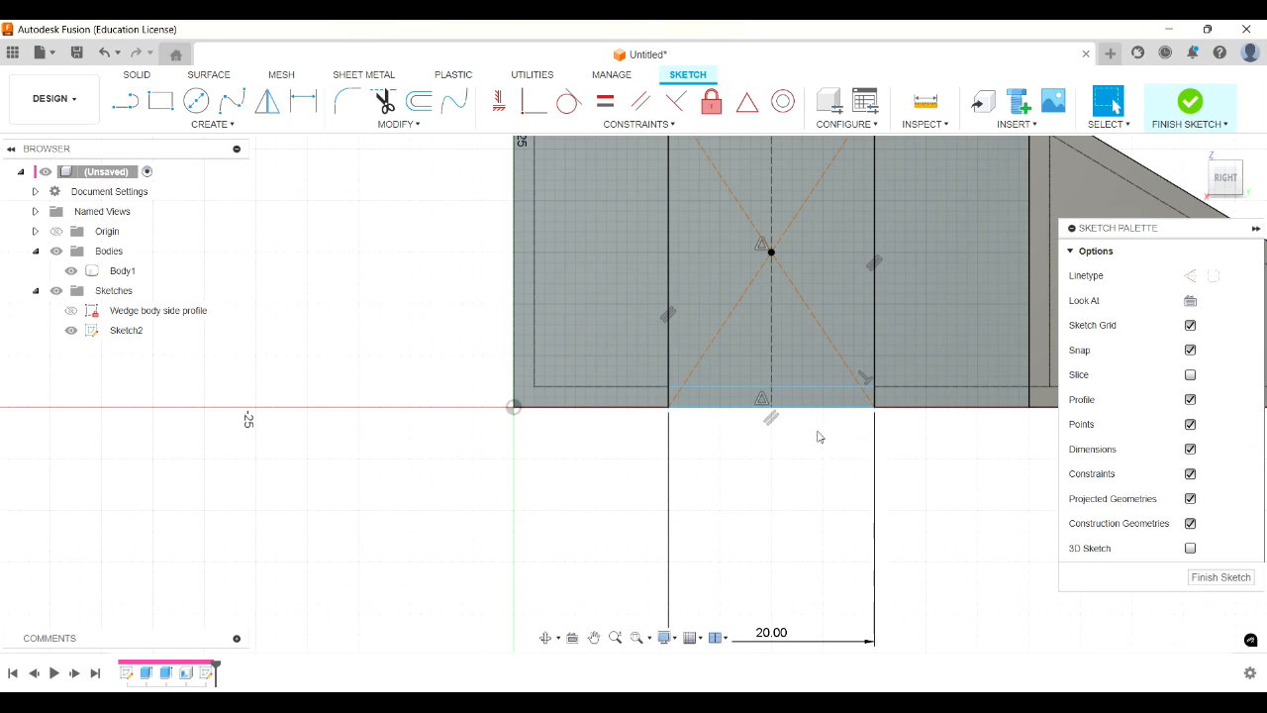
Dimension the distance between the short horizontal line and the rectangle's lower side as 2 mm.
key(d)
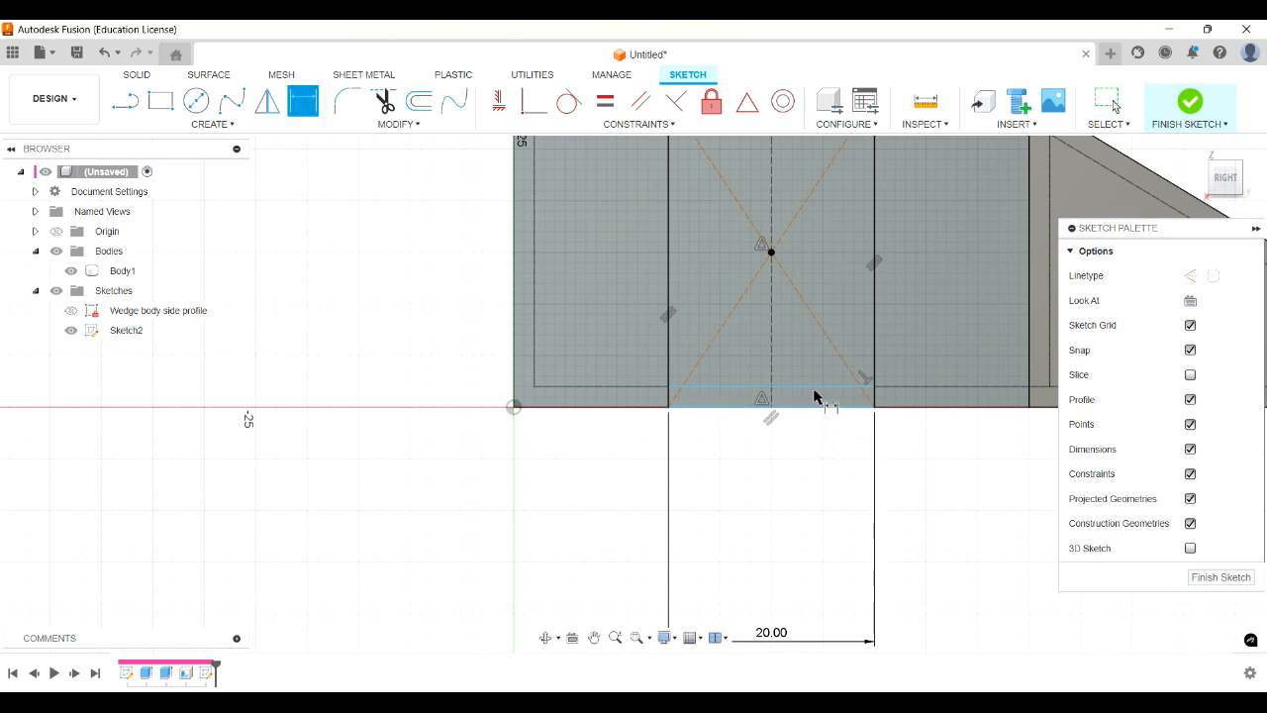
click(814, 391)
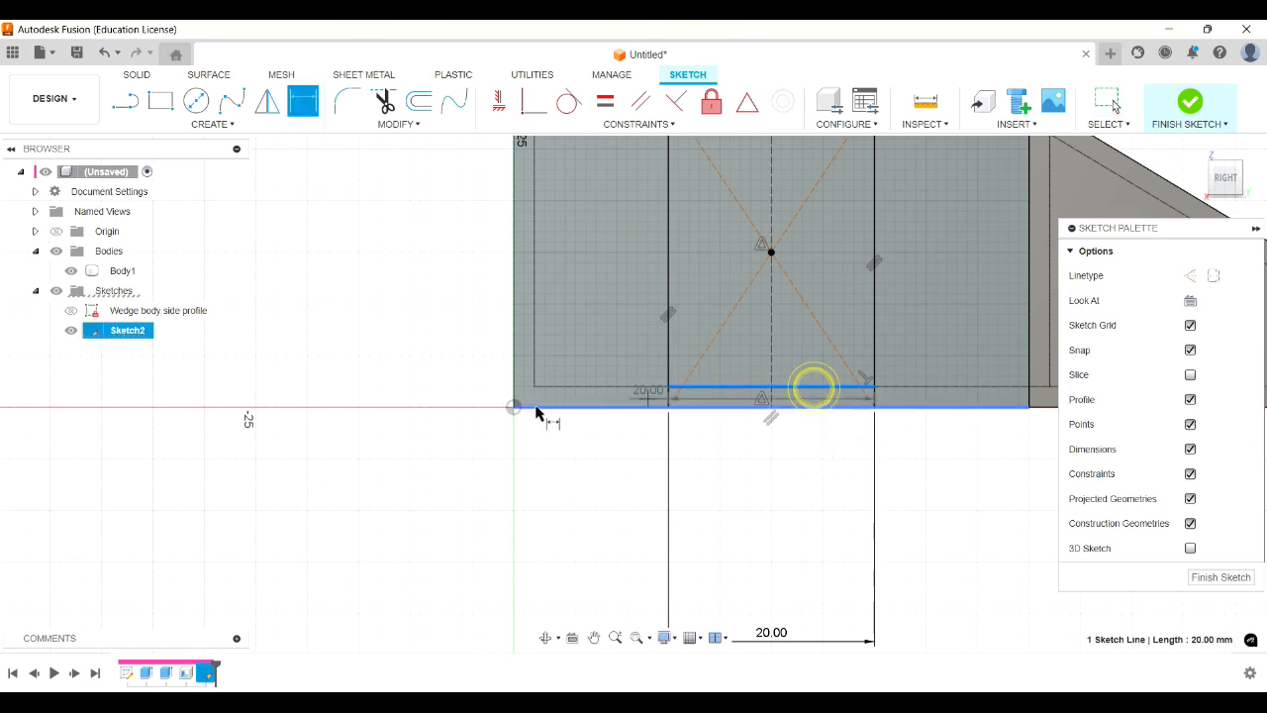
click(706, 408)
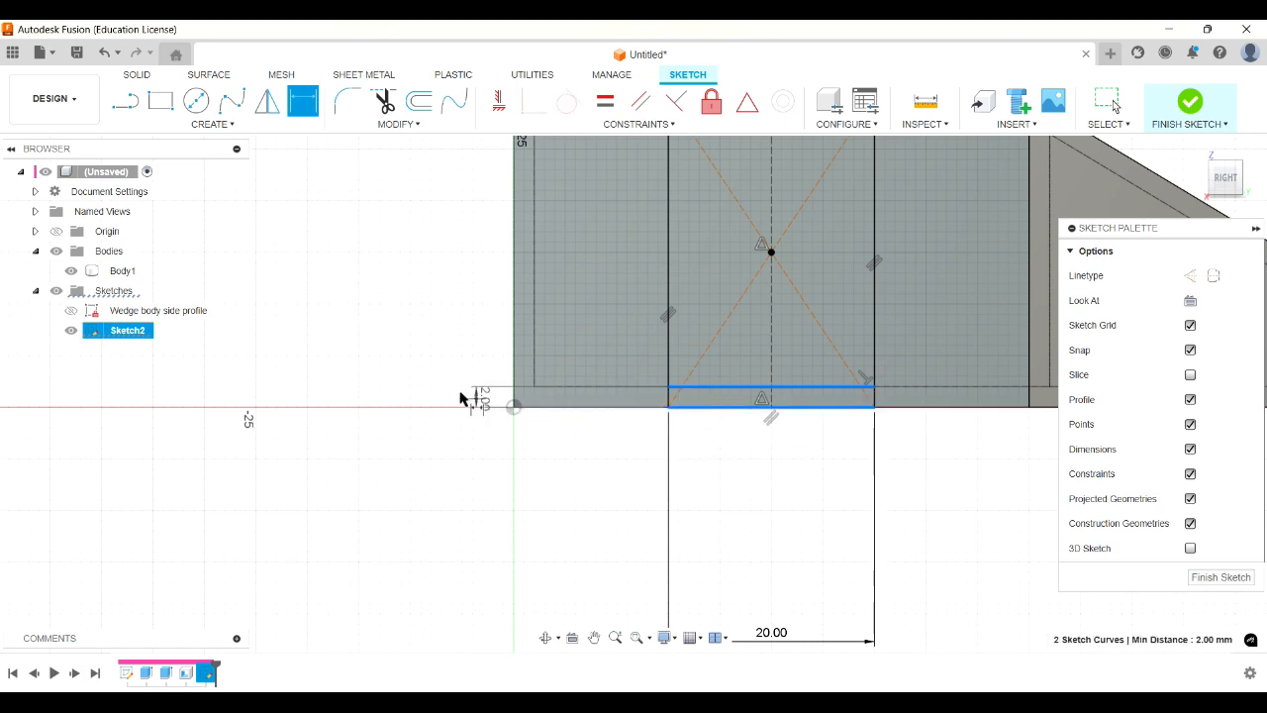
click(466, 357)
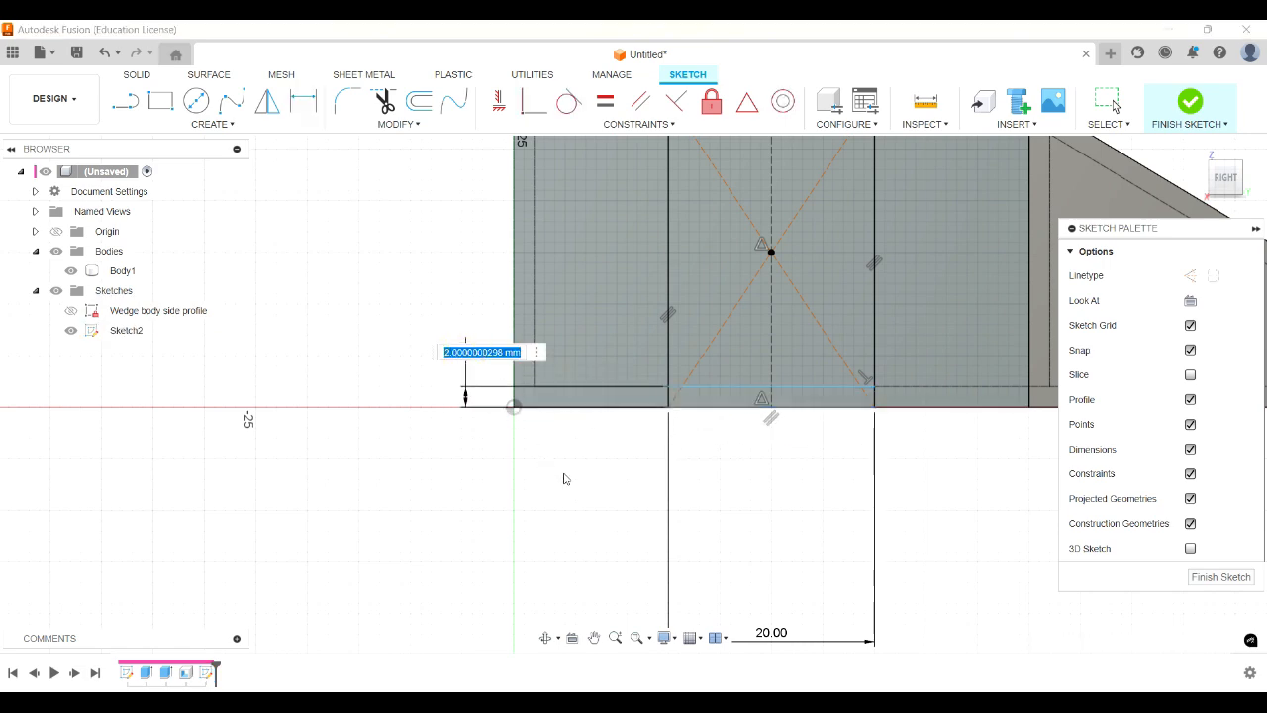
text(2)
key(Return)
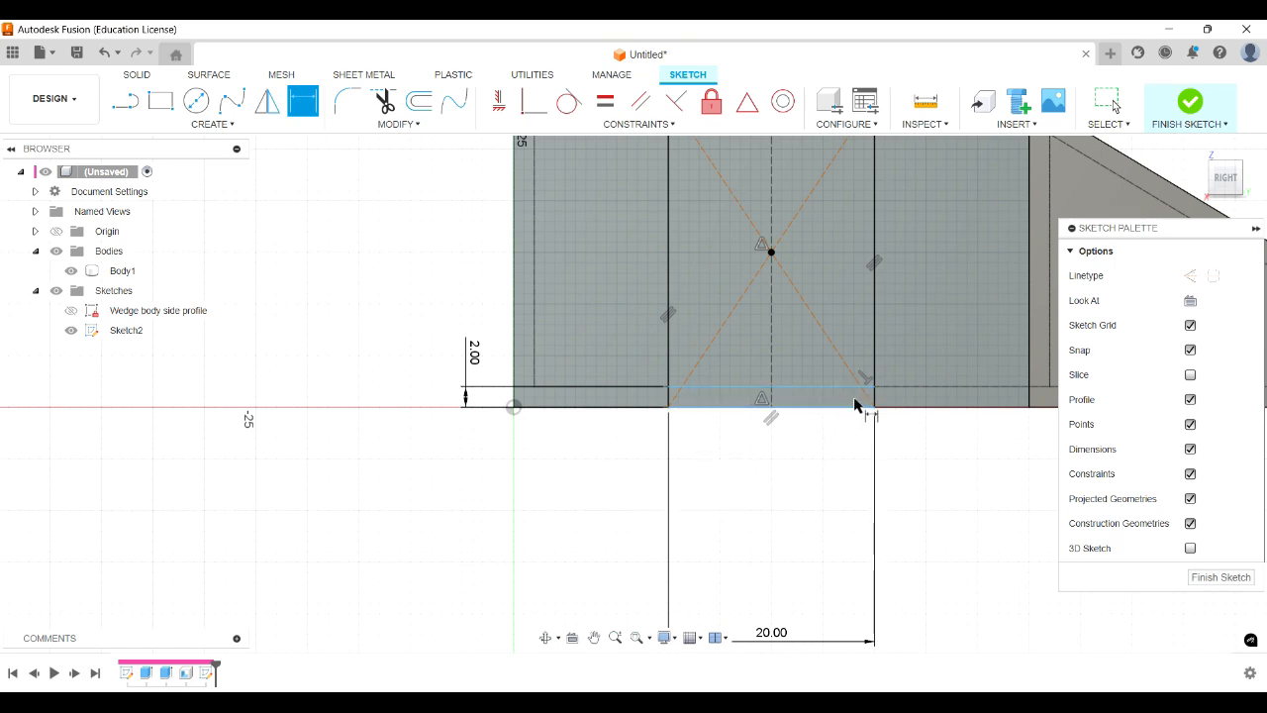
click(804, 407)
click(762, 482)
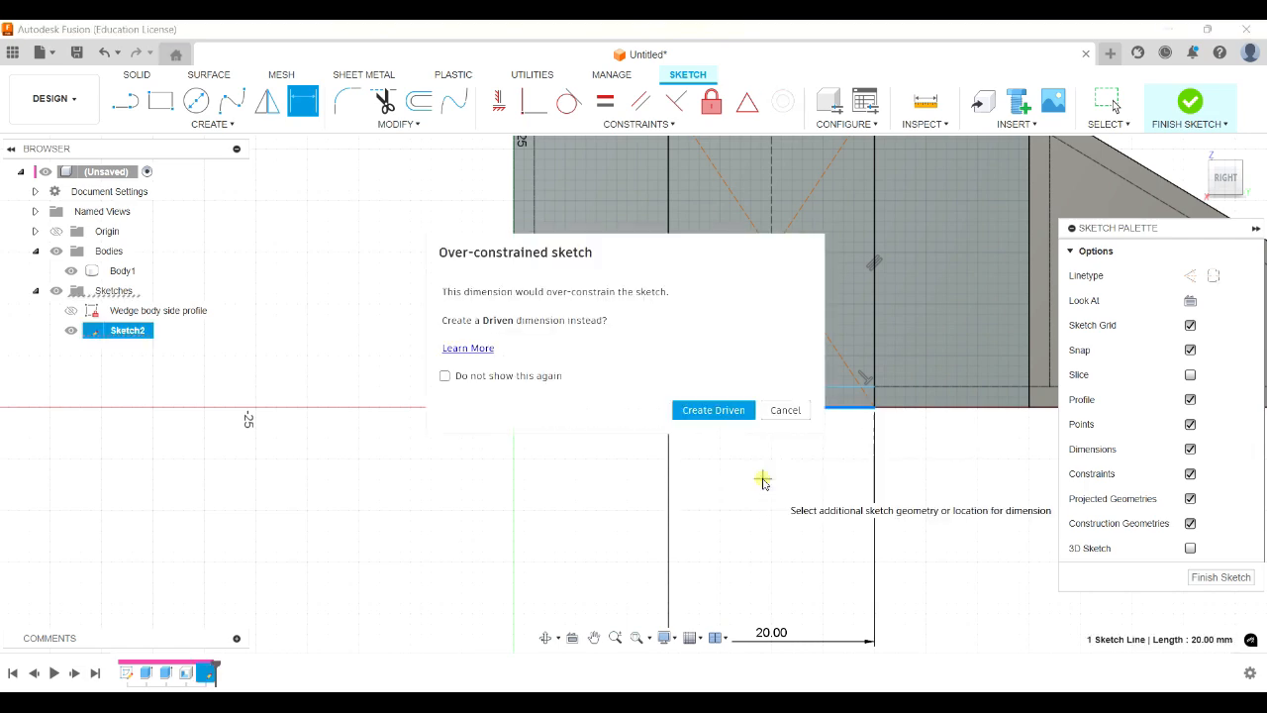
click(797, 408)
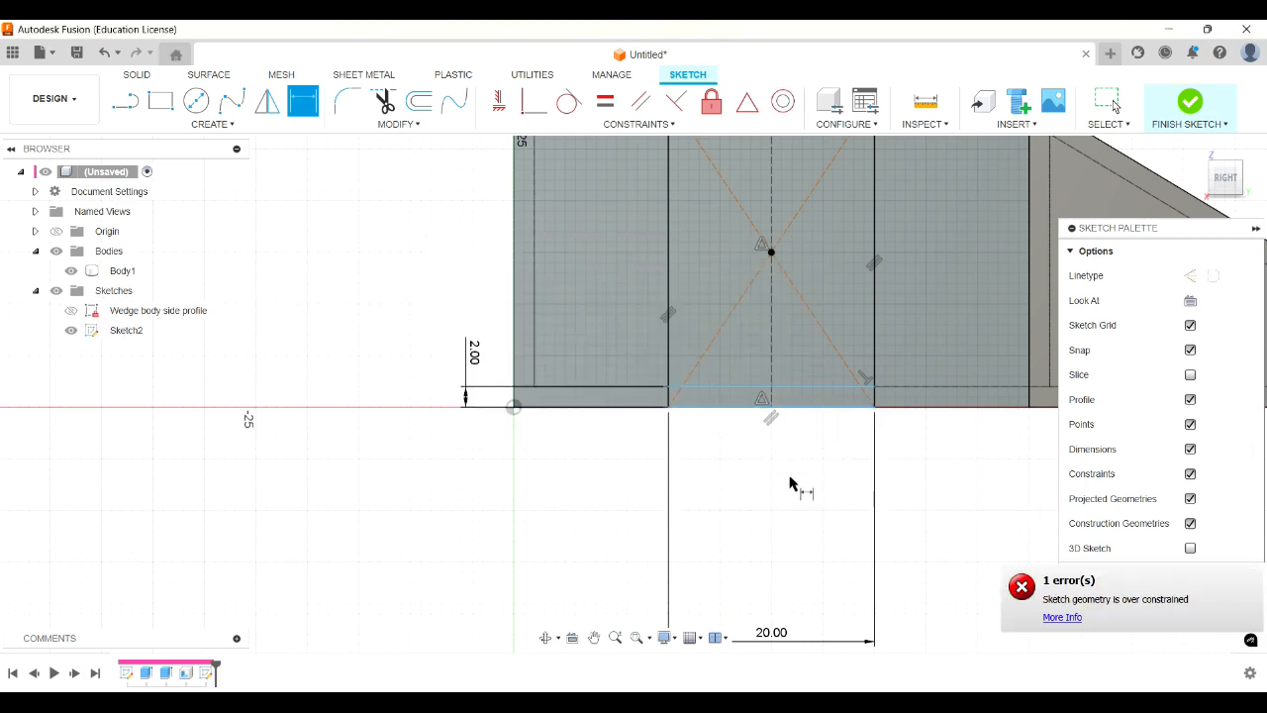
key(Escape)
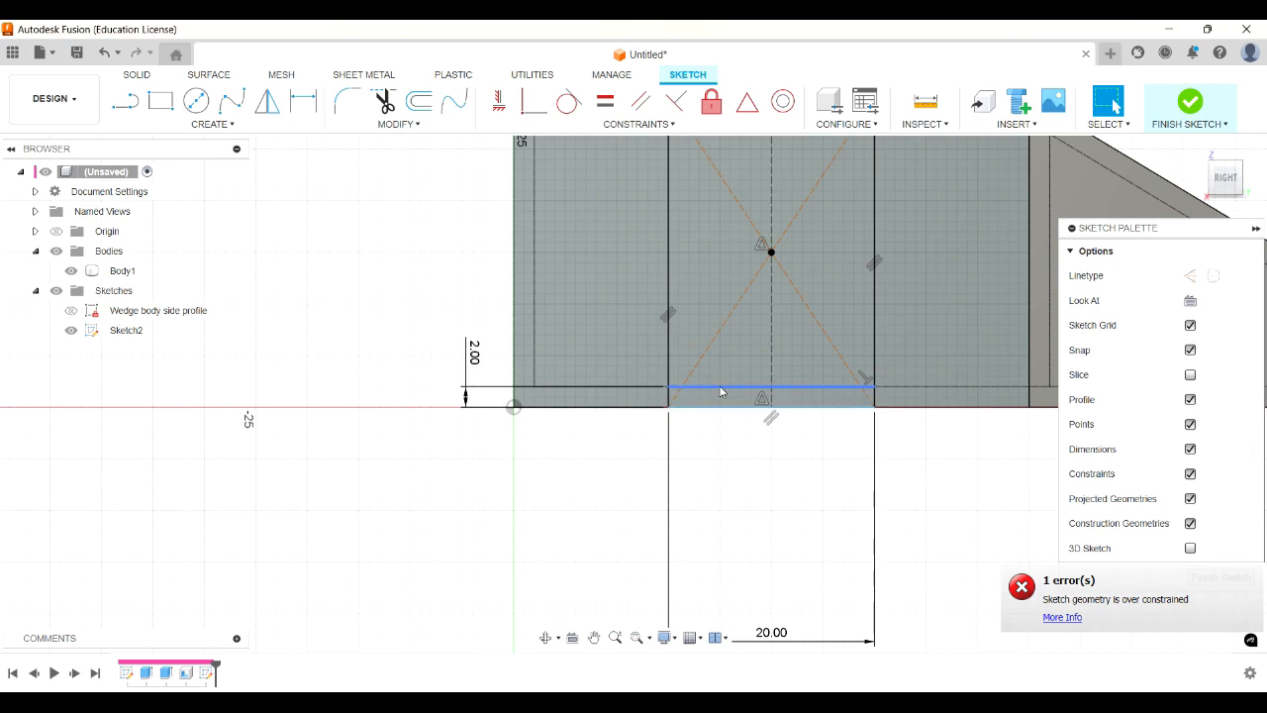
Pull the rectangle's lower side below the face and constrain it collinear with the face's bottom edge.
click(720, 388)
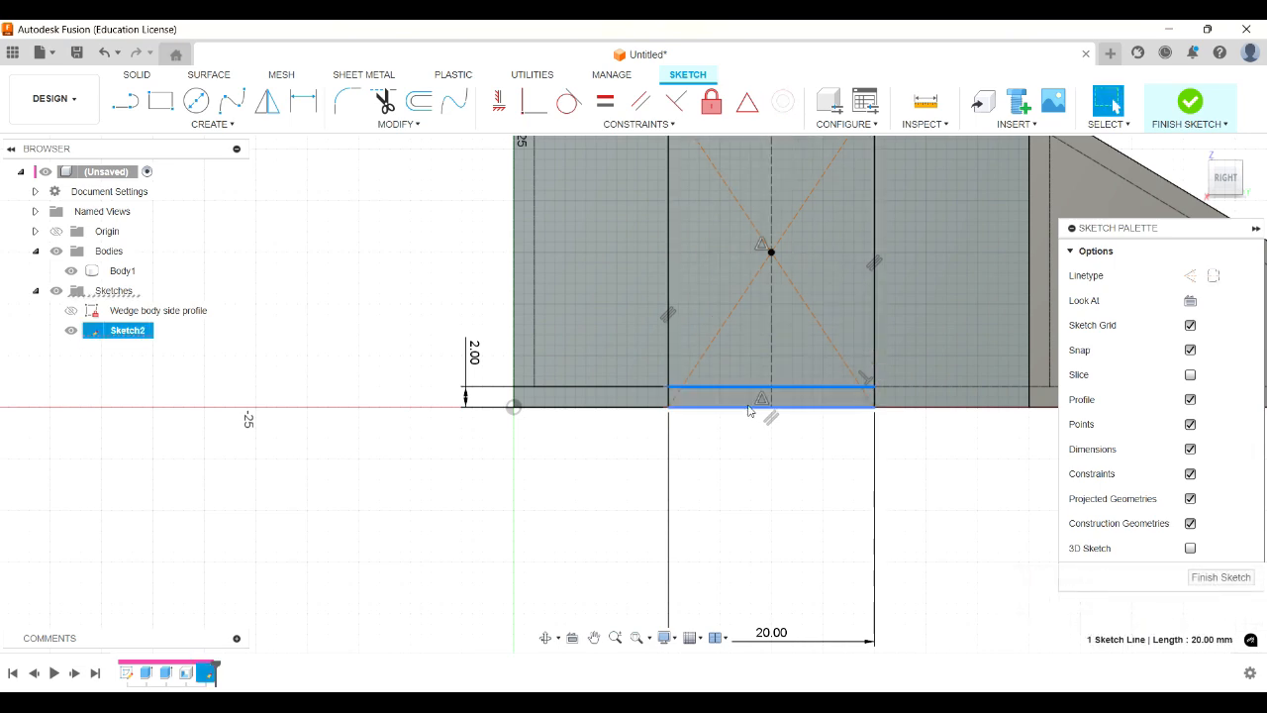
mouse_move(738, 406)
mouse_down()
mouse_move(755, 514)
mouse_move(766, 444)
mouse_move(760, 431)
mouse_move(738, 438)
mouse_move(772, 442)
mouse_up()
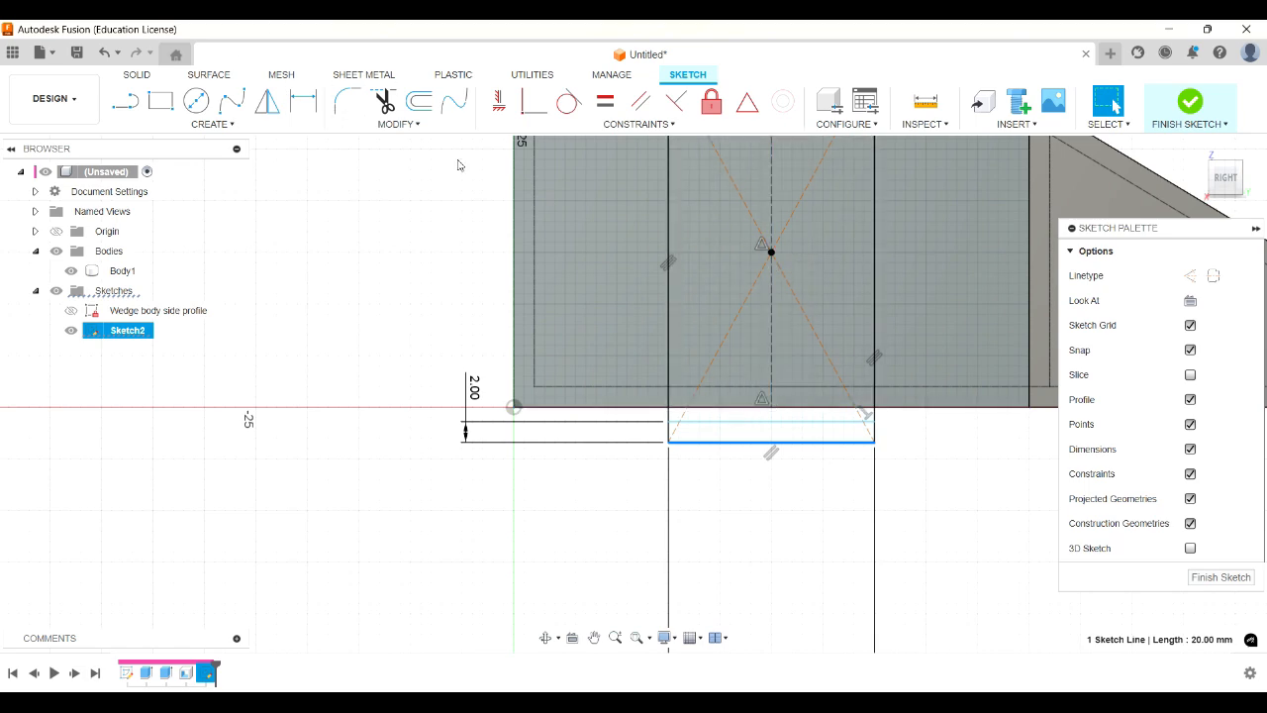
click(677, 523)
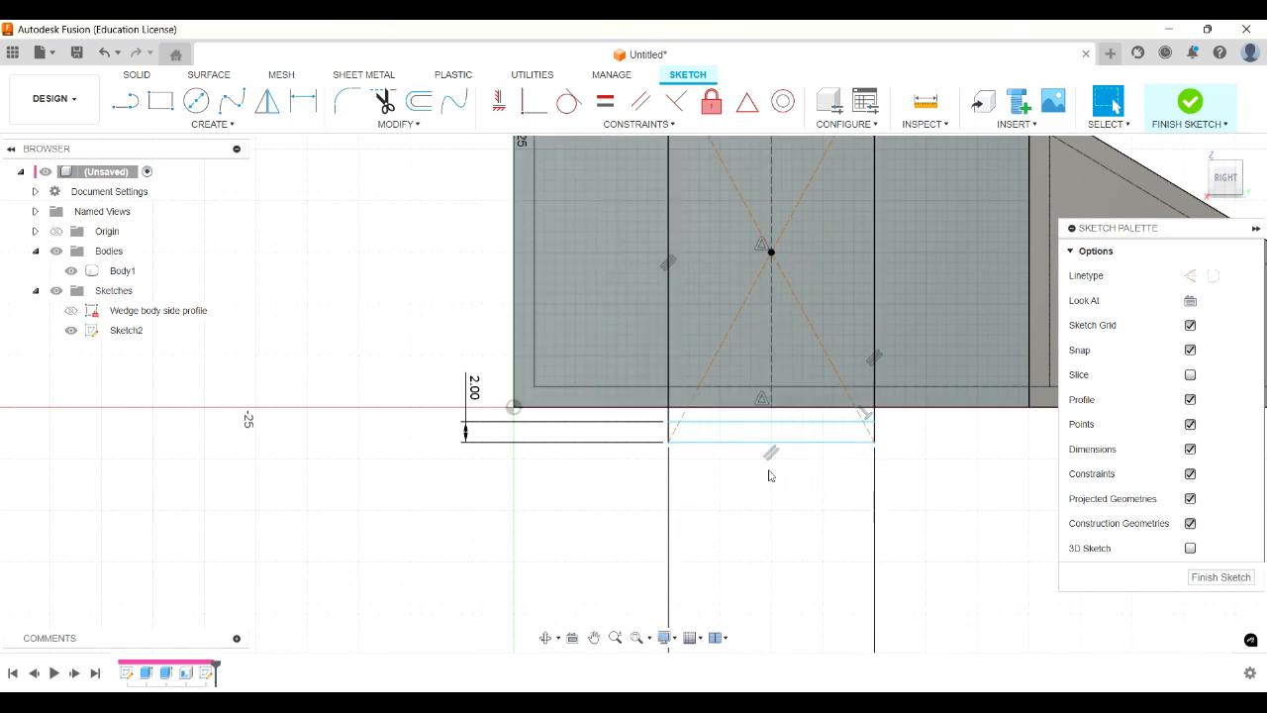
click(673, 124)
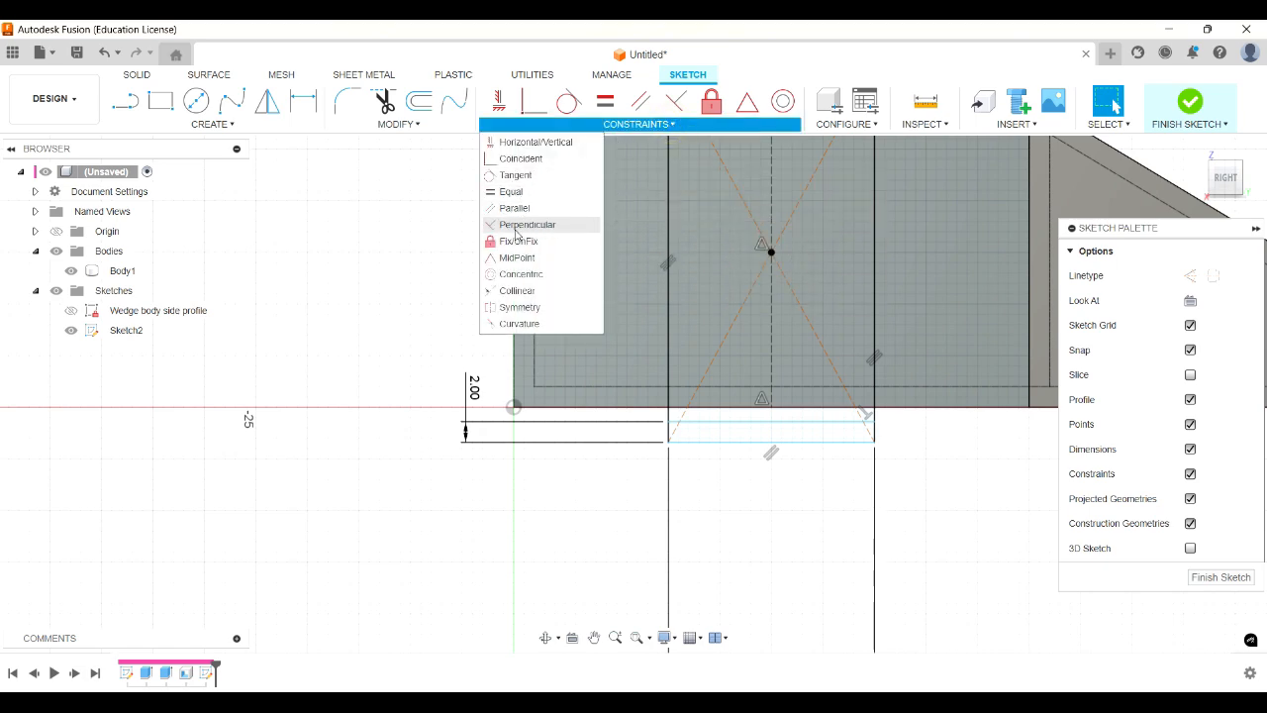
click(518, 291)
click(749, 442)
click(720, 415)
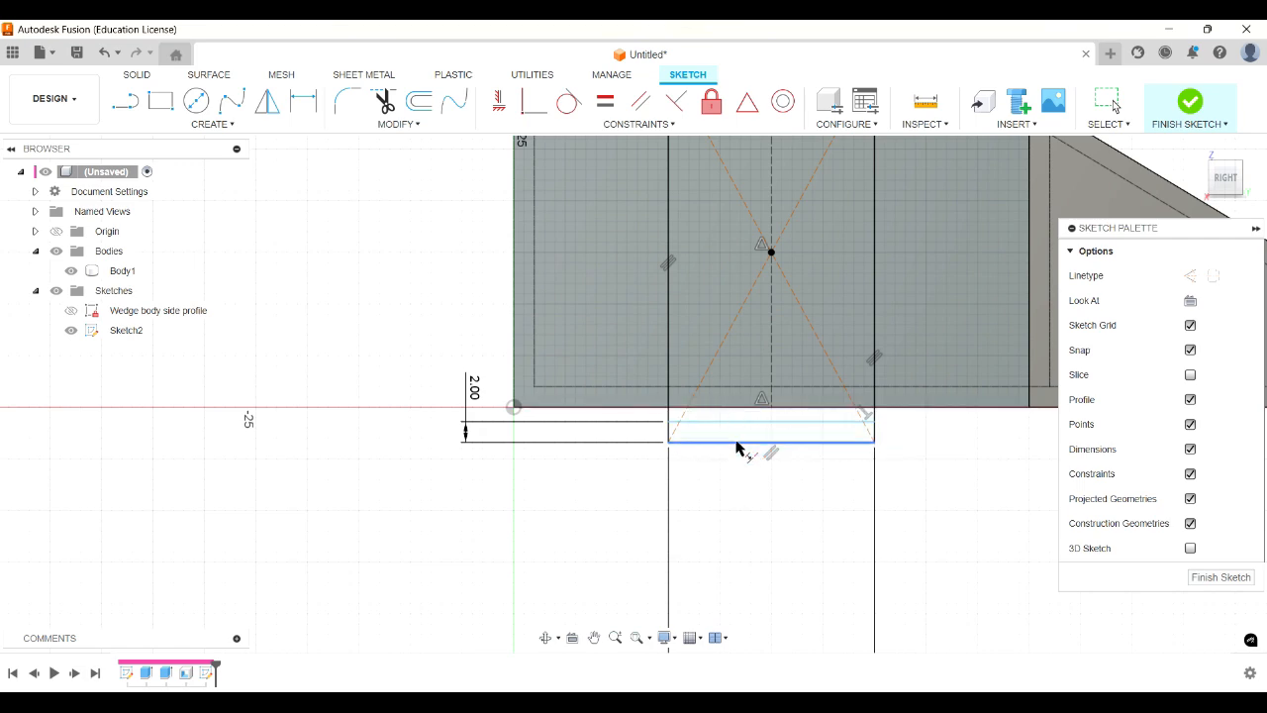
click(741, 442)
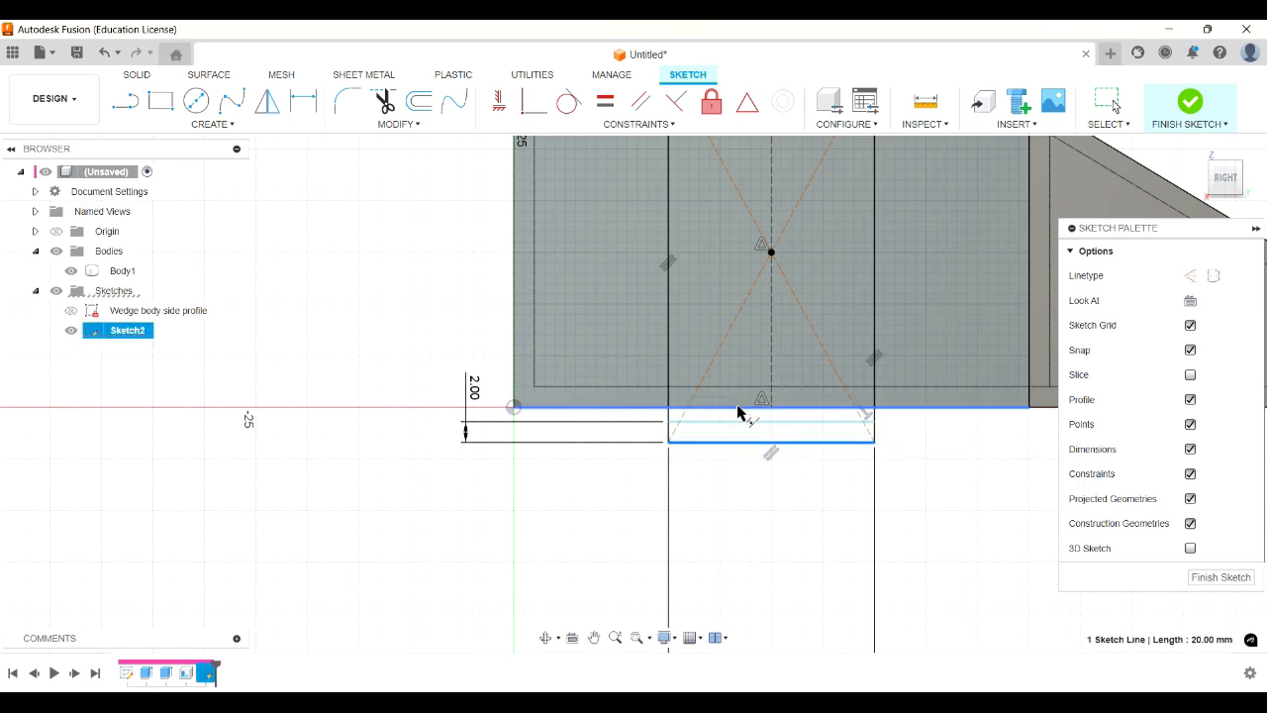
click(738, 407)
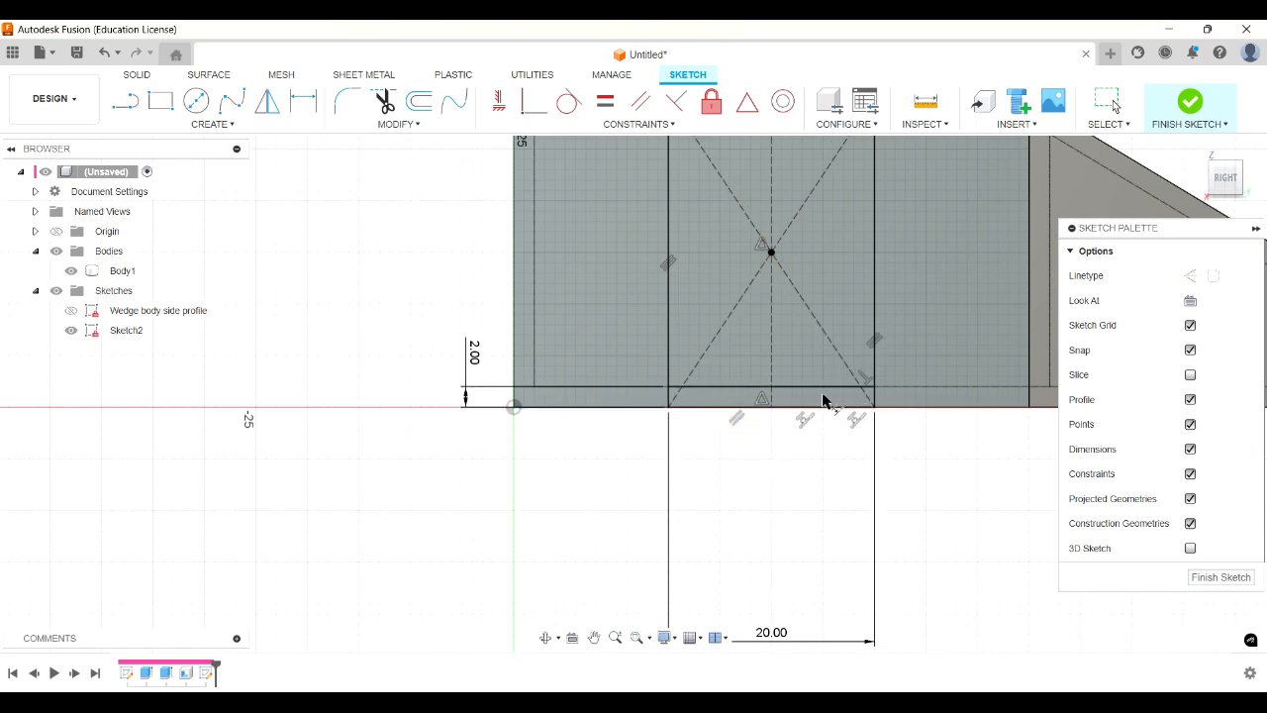
key(Escape)
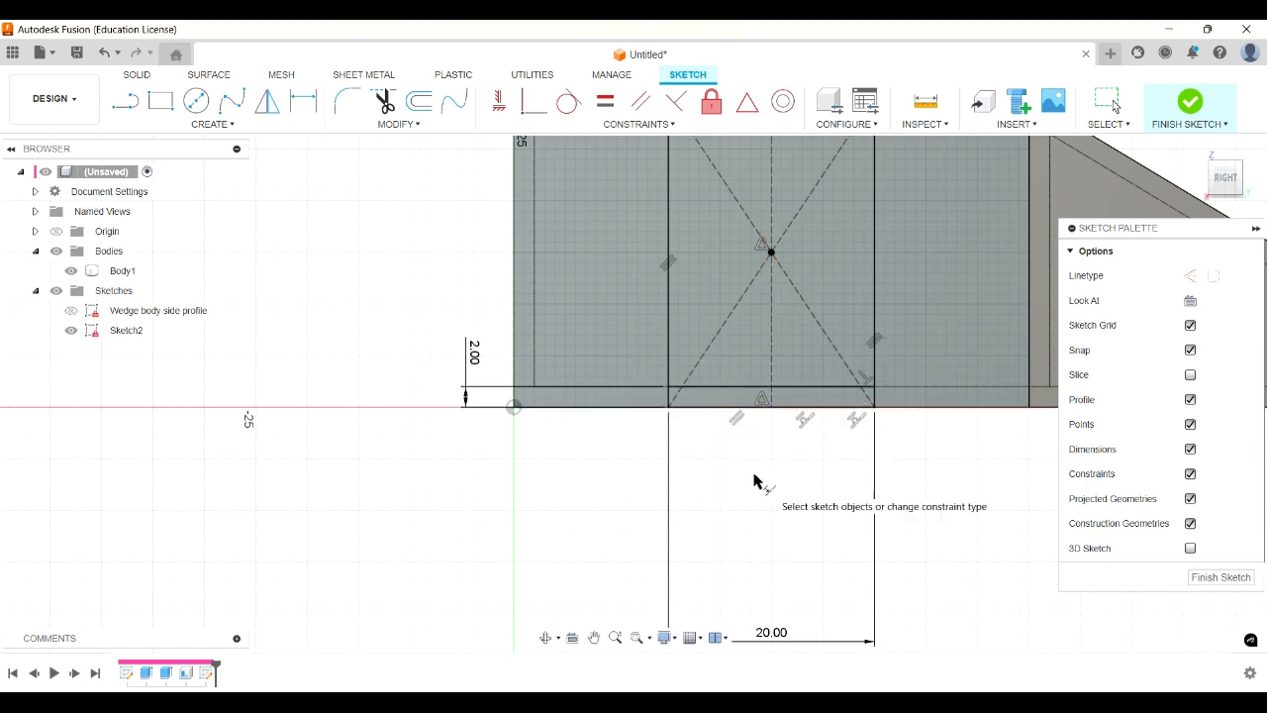
Draw a two-point rectangle along the face's top edge, about 50 mm wide and 2 mm high, across the full block face.
scroll(769, 505, down, 2)
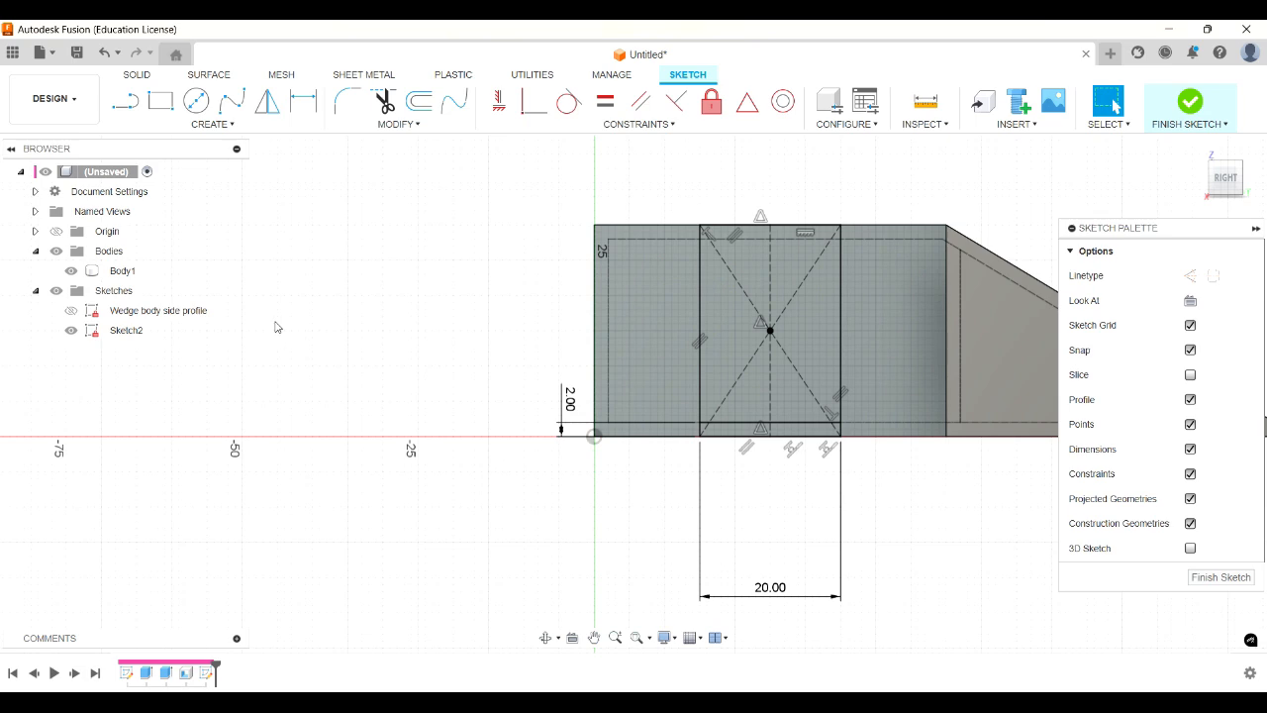
key(r)
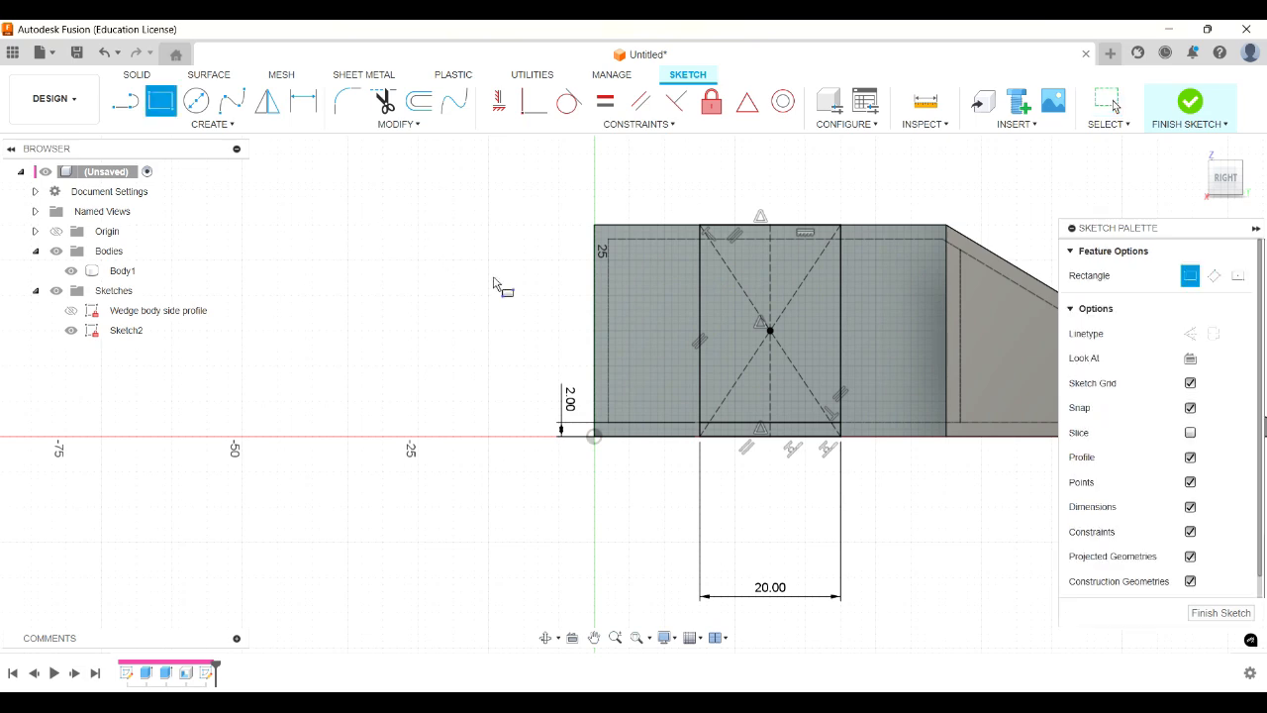
click(597, 239)
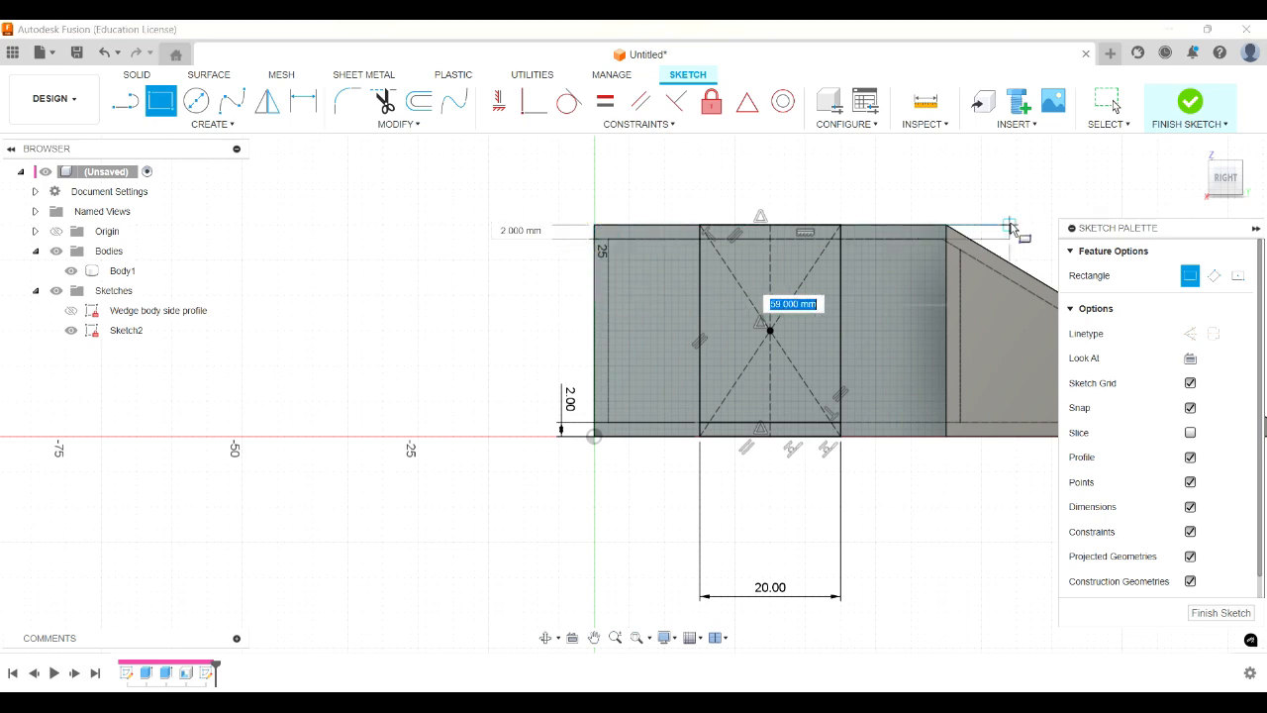
click(947, 228)
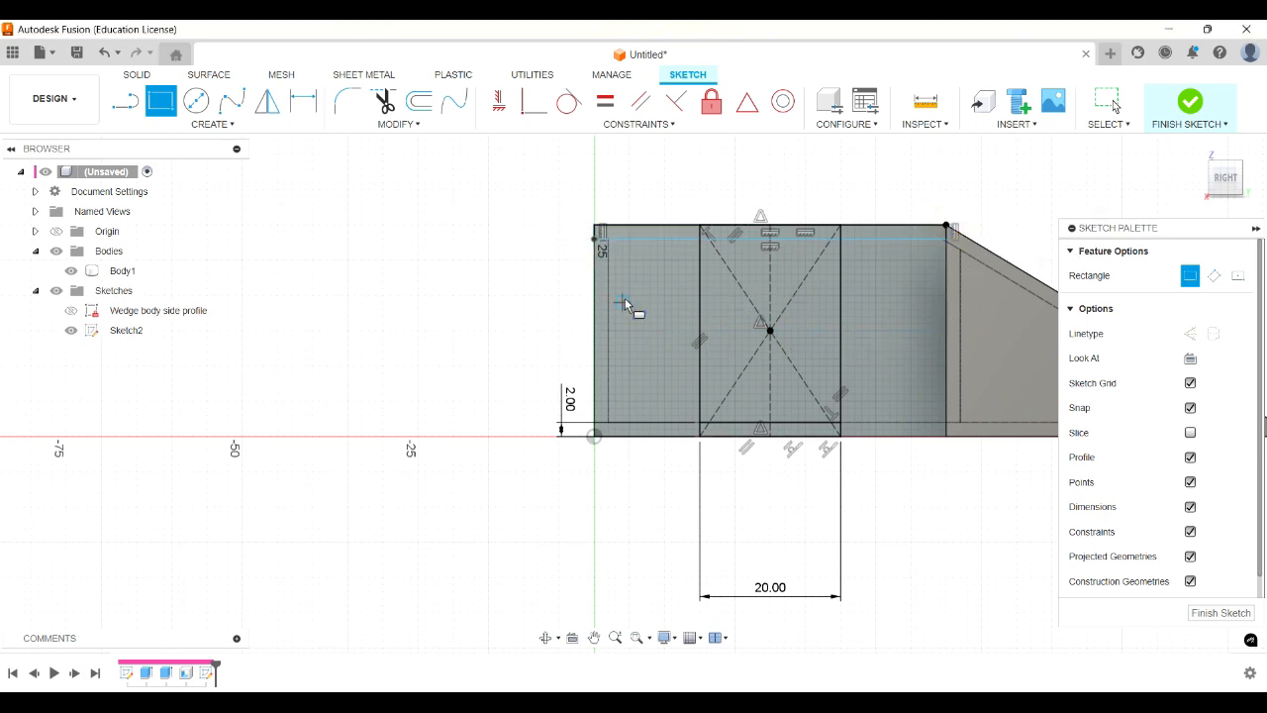
key(Escape)
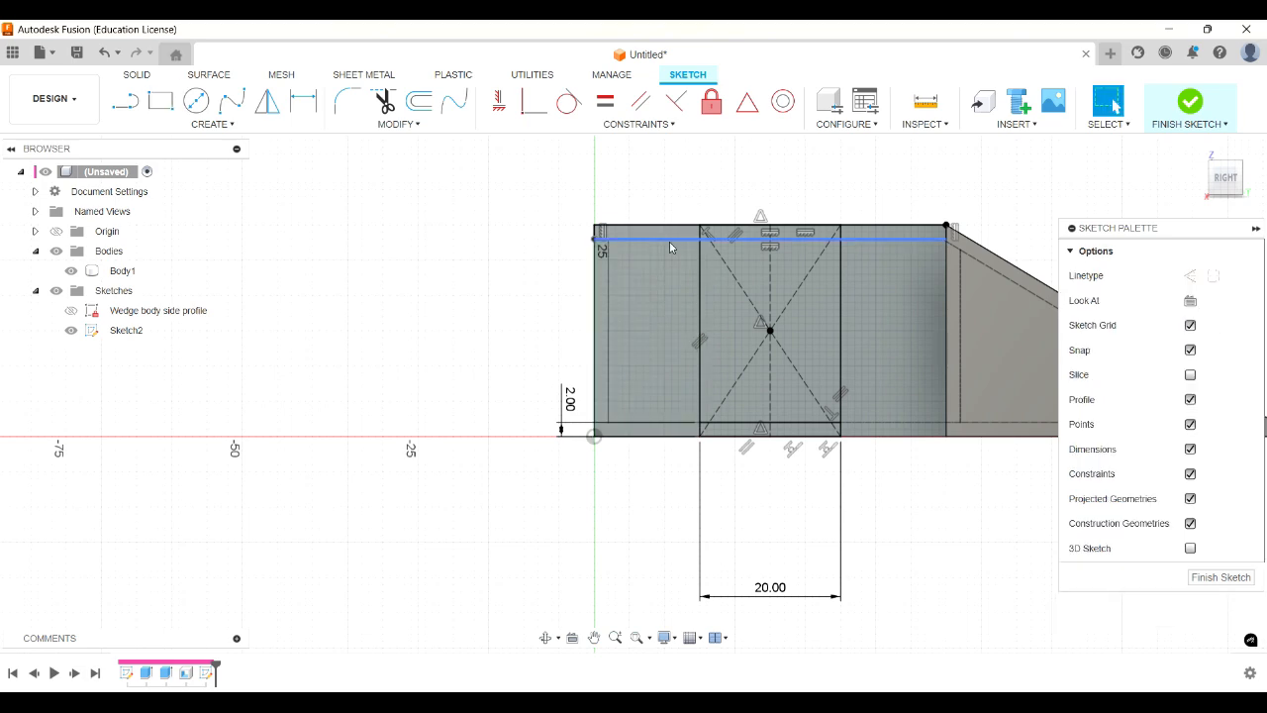
Pull the top strip's lower side downward and constrain it collinear with the shell's inner top edge.
drag(863, 243, 872, 319)
mouse_move(867, 249)
mouse_down()
mouse_move(874, 265)
mouse_move(882, 243)
mouse_move(884, 258)
mouse_up()
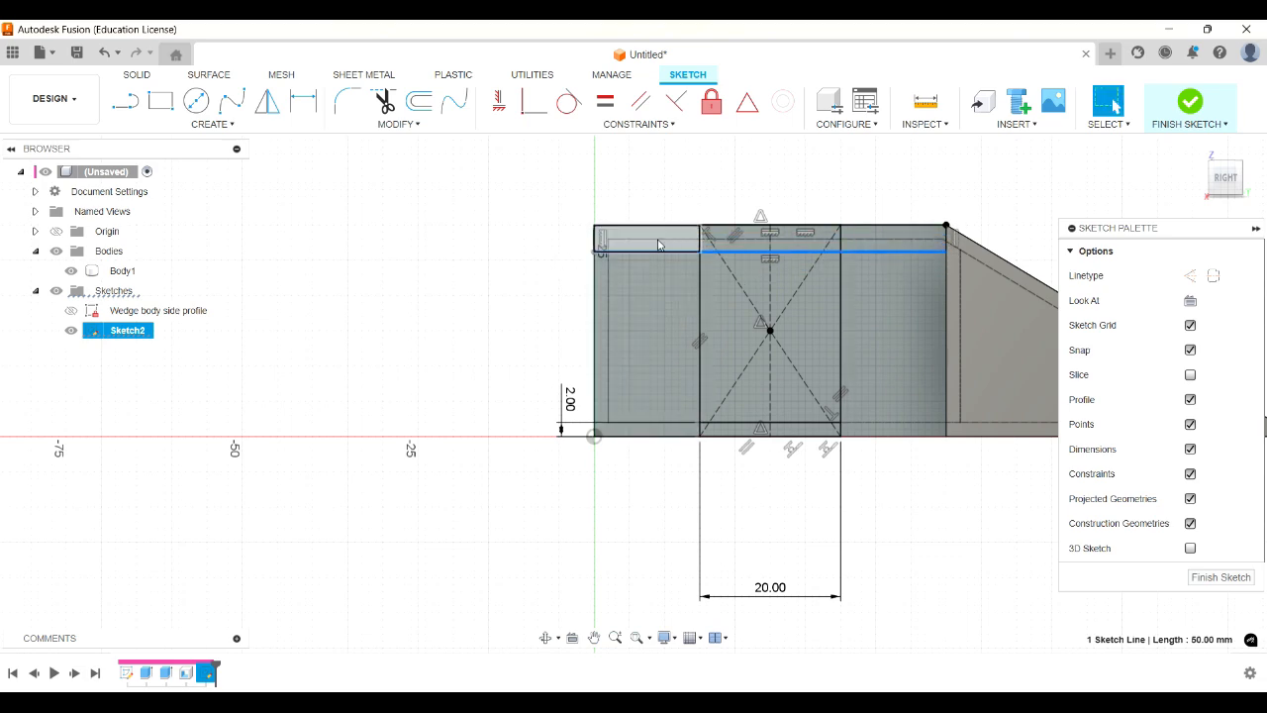
click(677, 125)
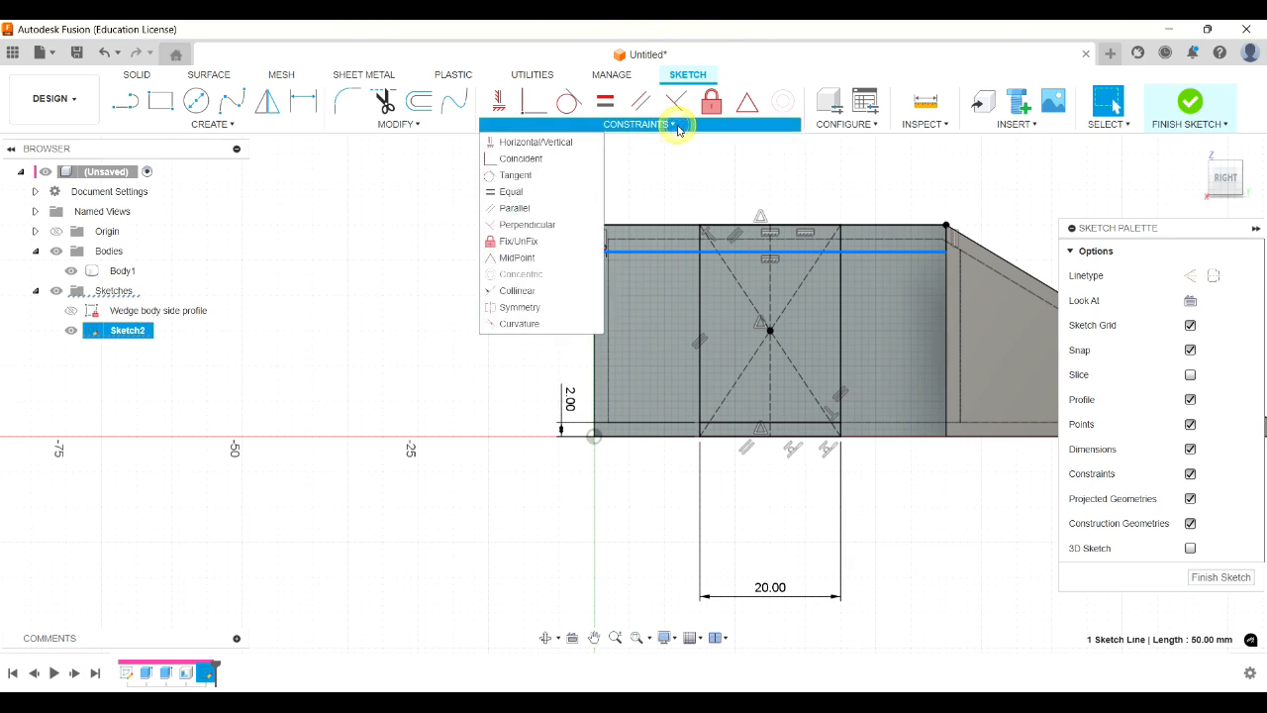
click(535, 291)
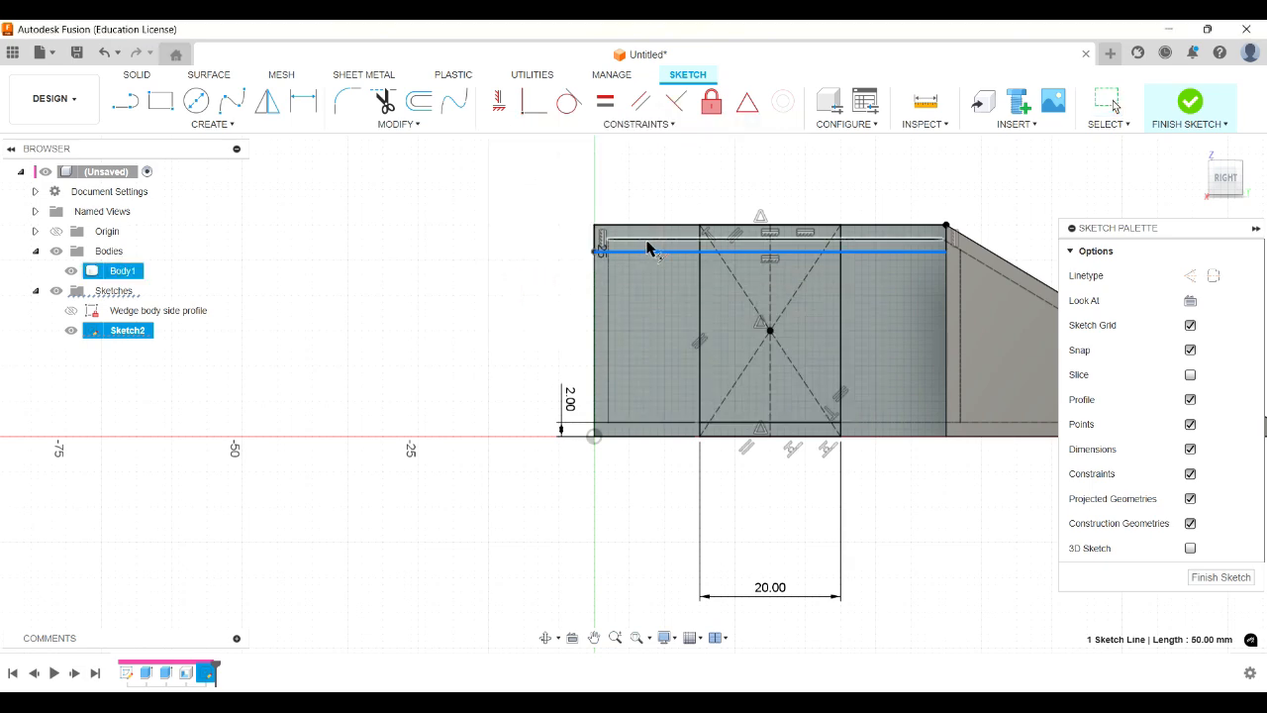
click(645, 242)
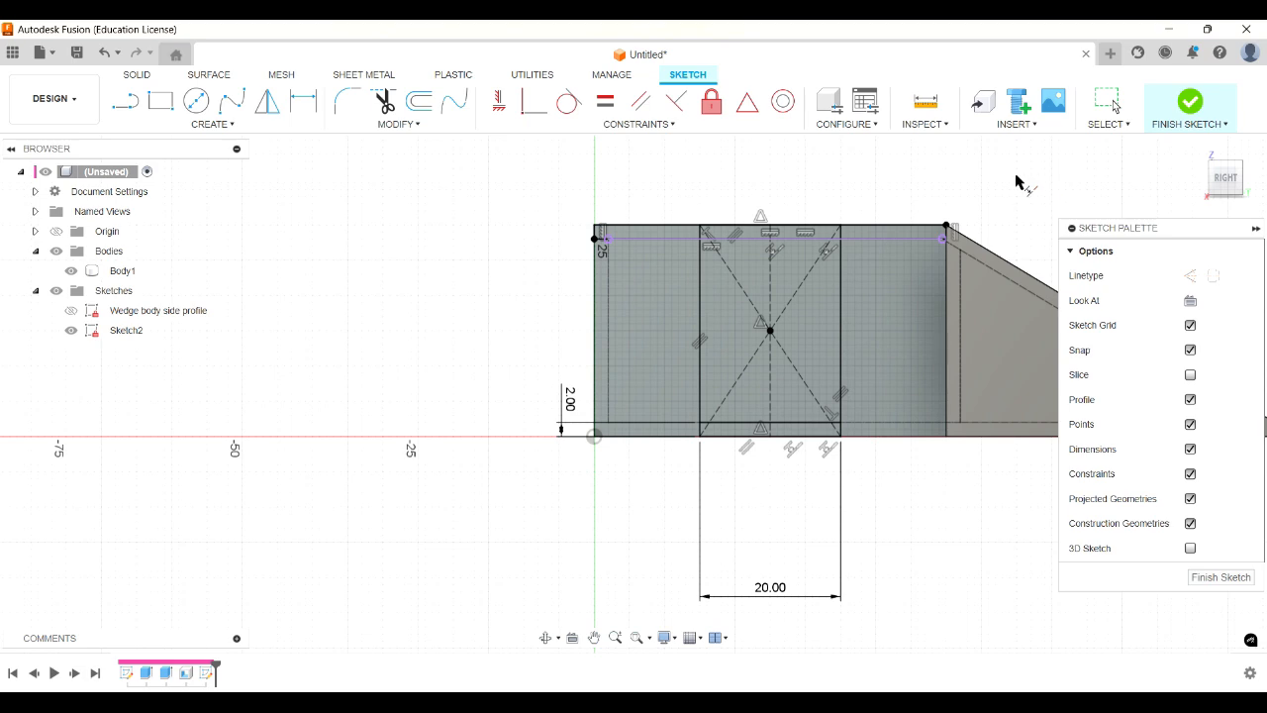
Select the three top-strip profiles and the central slot profile as the T-shaped area for an Extrude.
key(e)
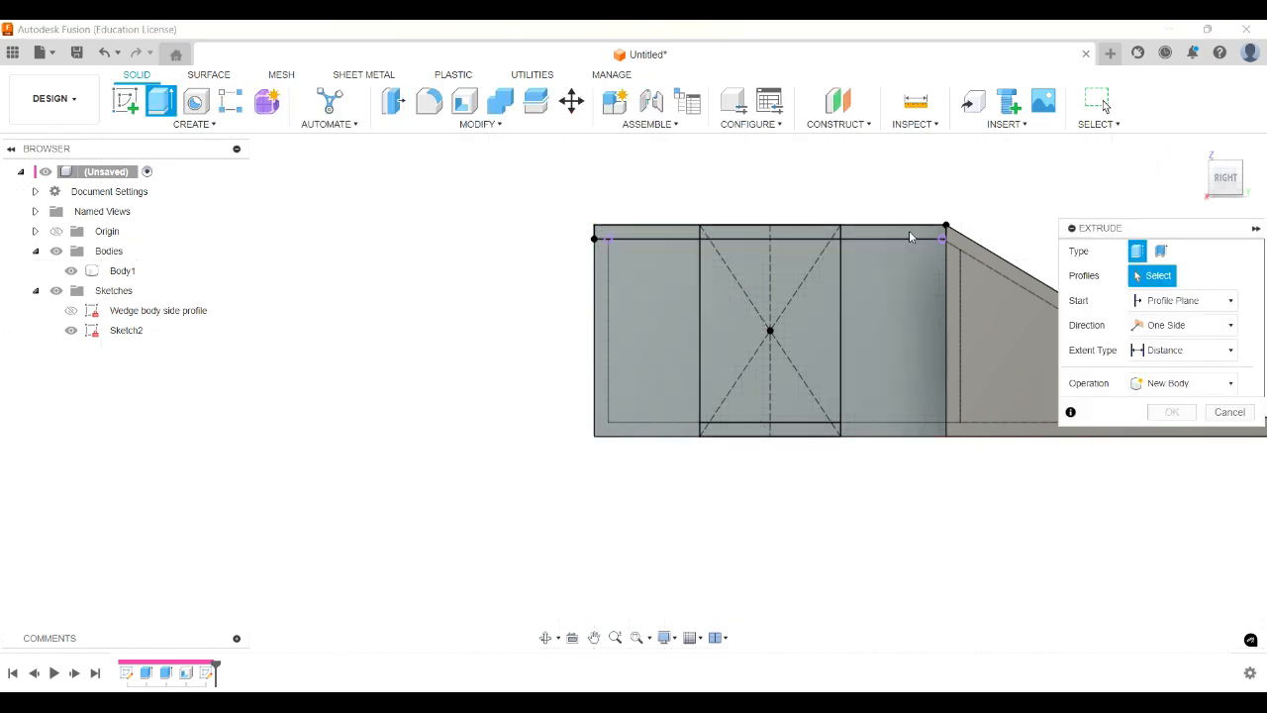
click(683, 234)
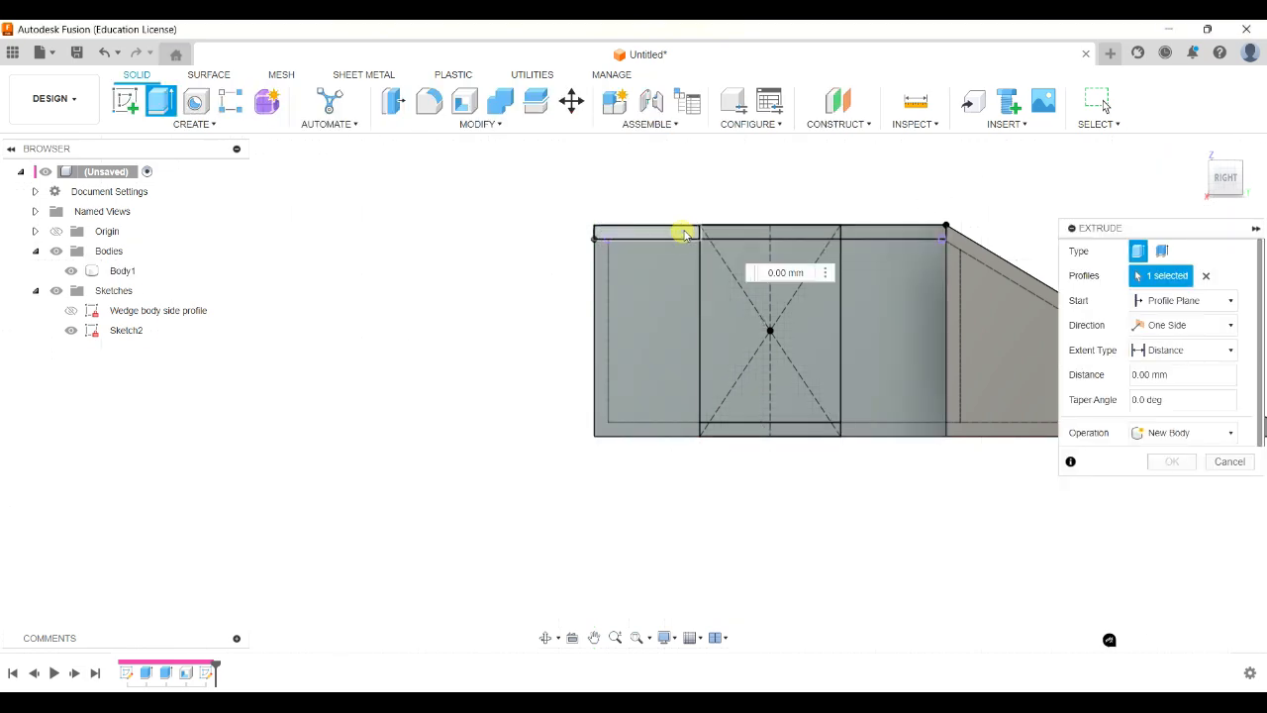
click(730, 234)
click(907, 235)
click(786, 277)
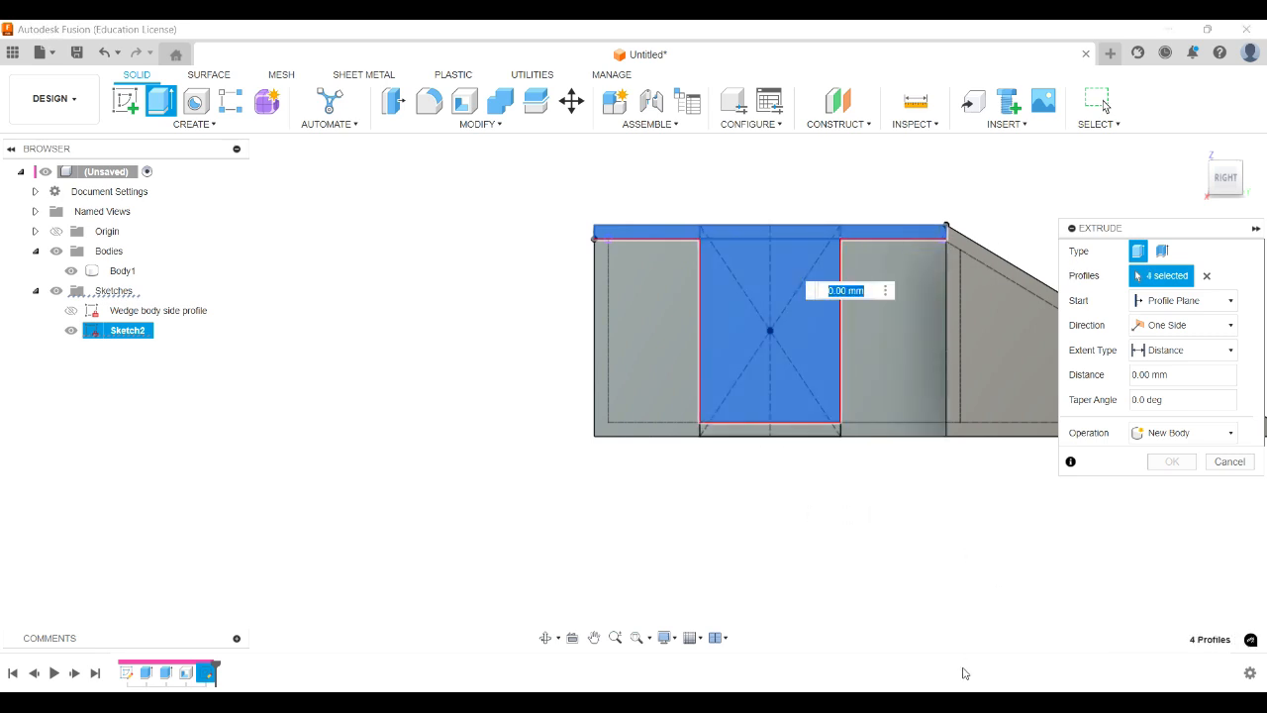
click(1224, 179)
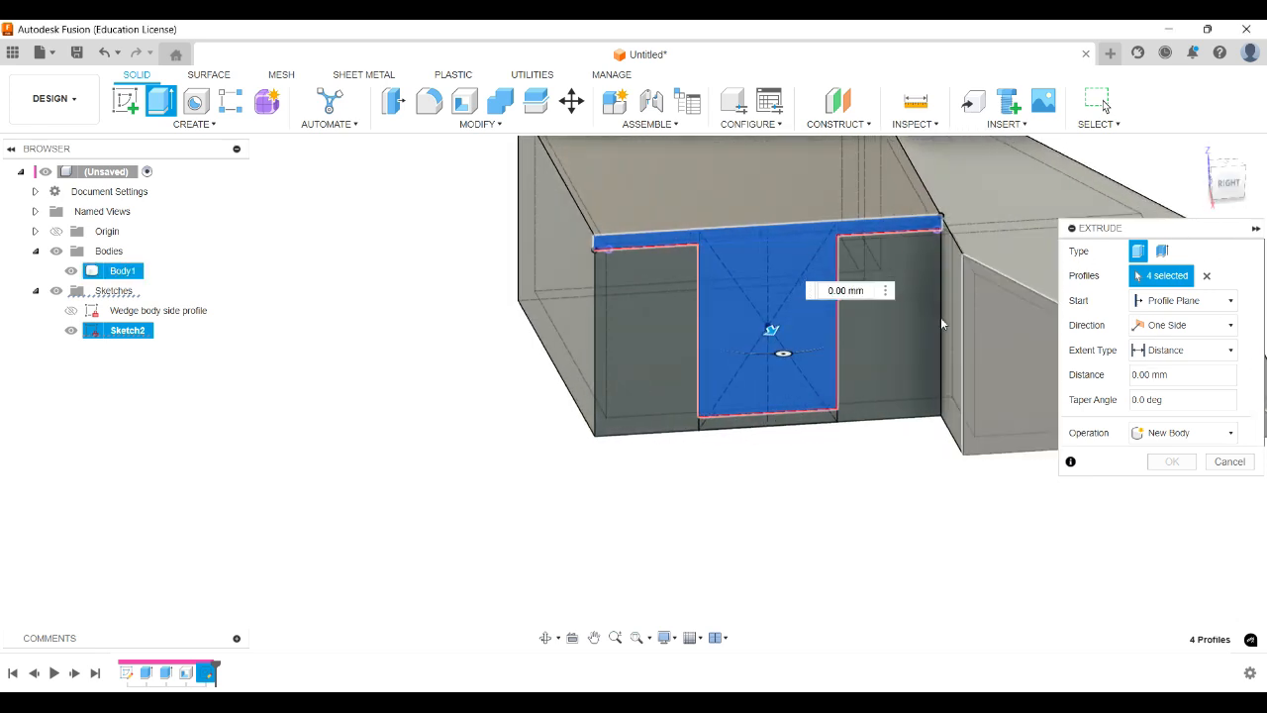
scroll(941, 317, down, 4)
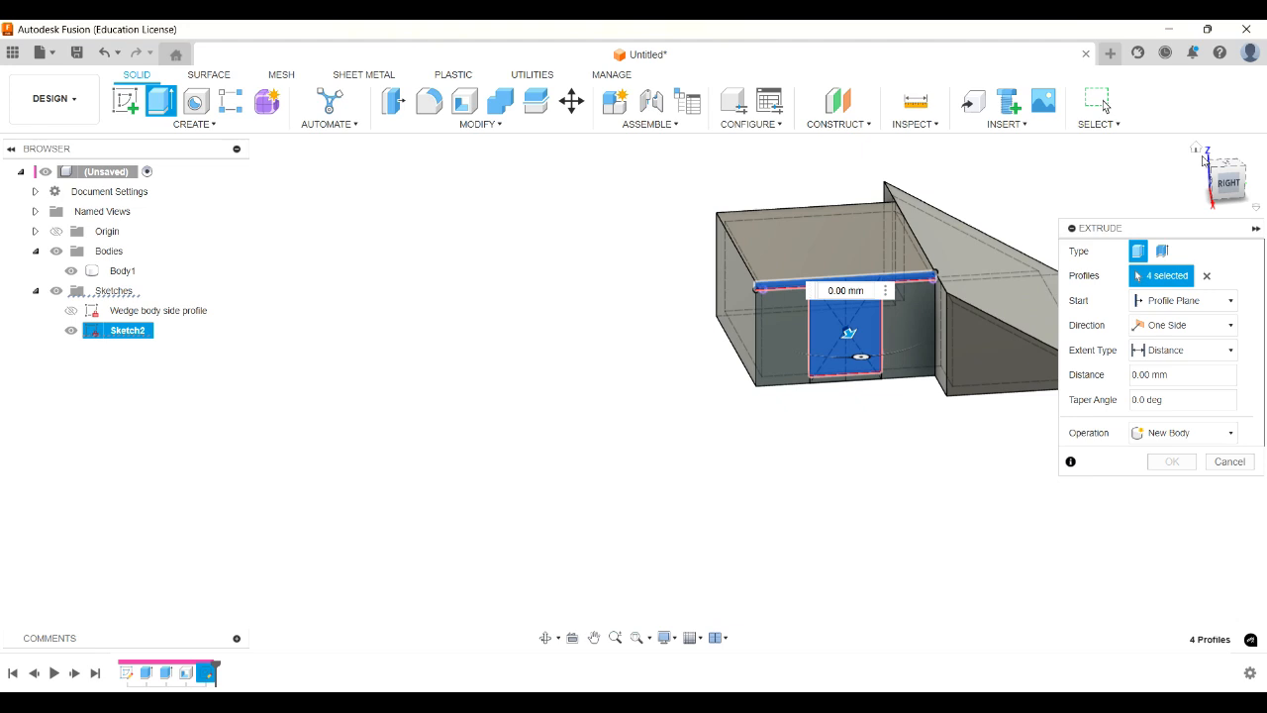
click(1196, 148)
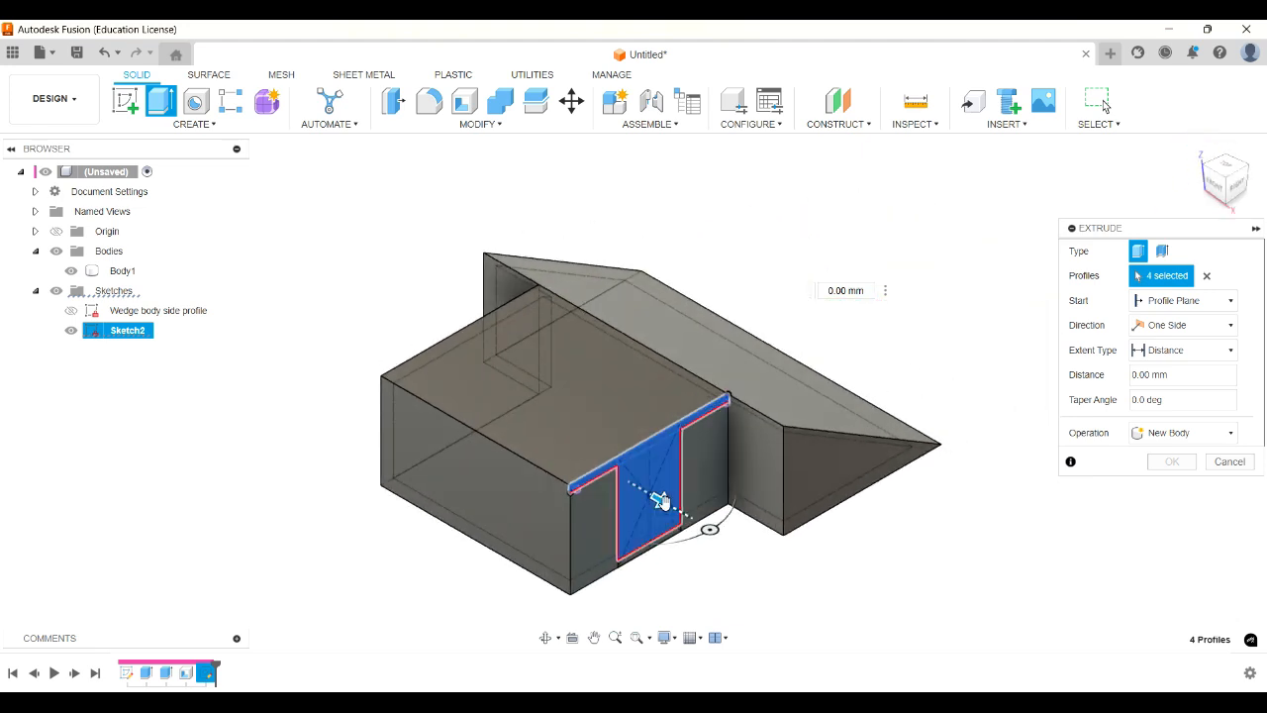
Try cutting the T-shaped area into the block by 60 mm and by 45 mm.
drag(660, 500, 485, 370)
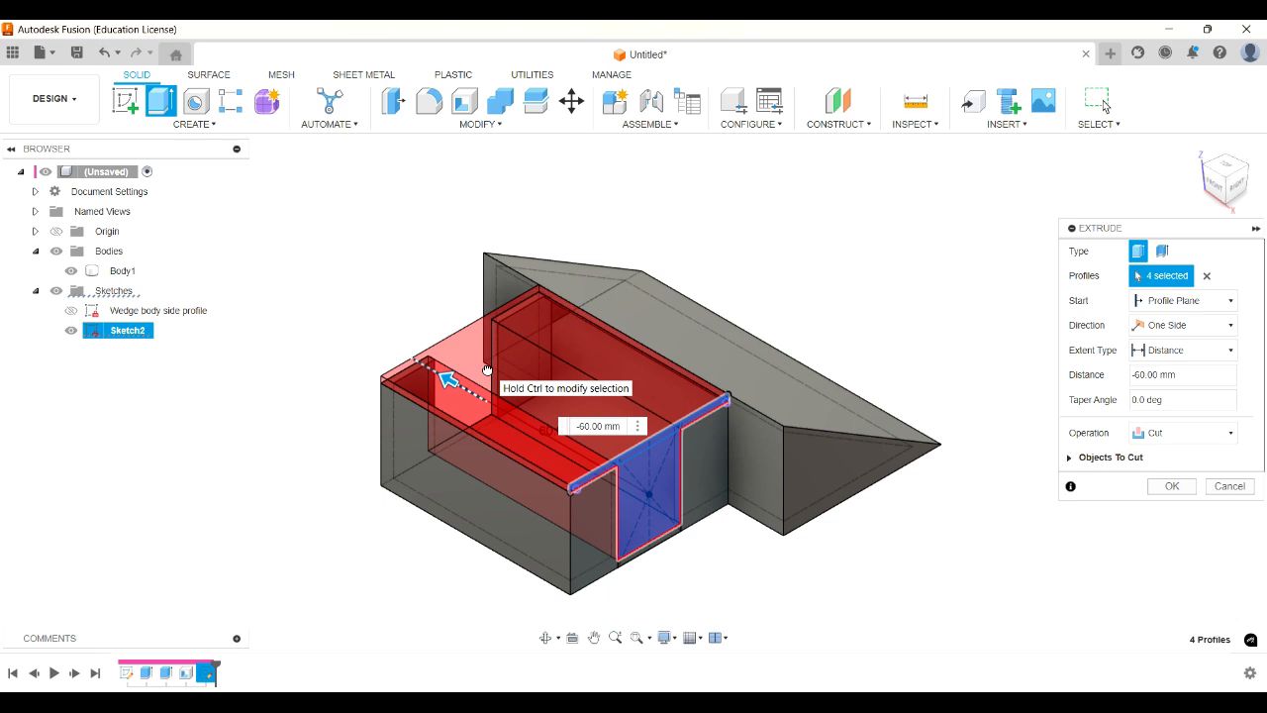
mouse_move(487, 370)
mouse_down()
mouse_move(534, 405)
mouse_move(489, 368)
mouse_up()
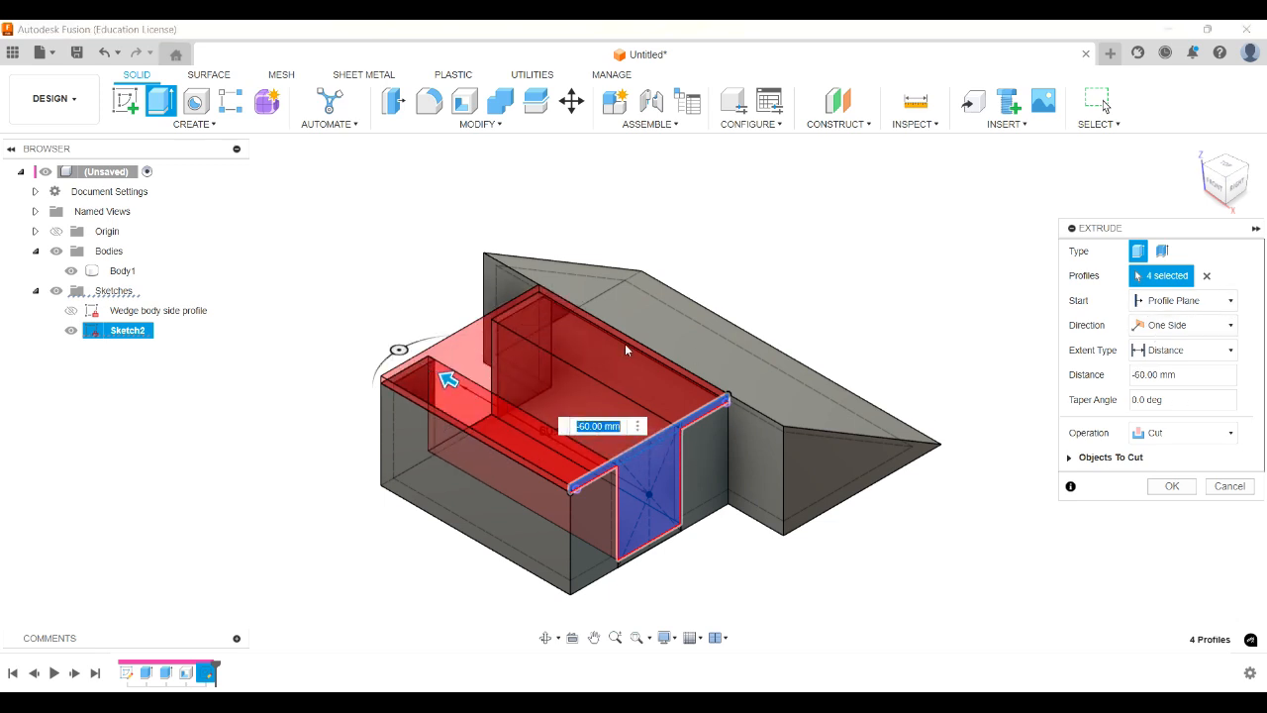
drag(445, 379, 495, 407)
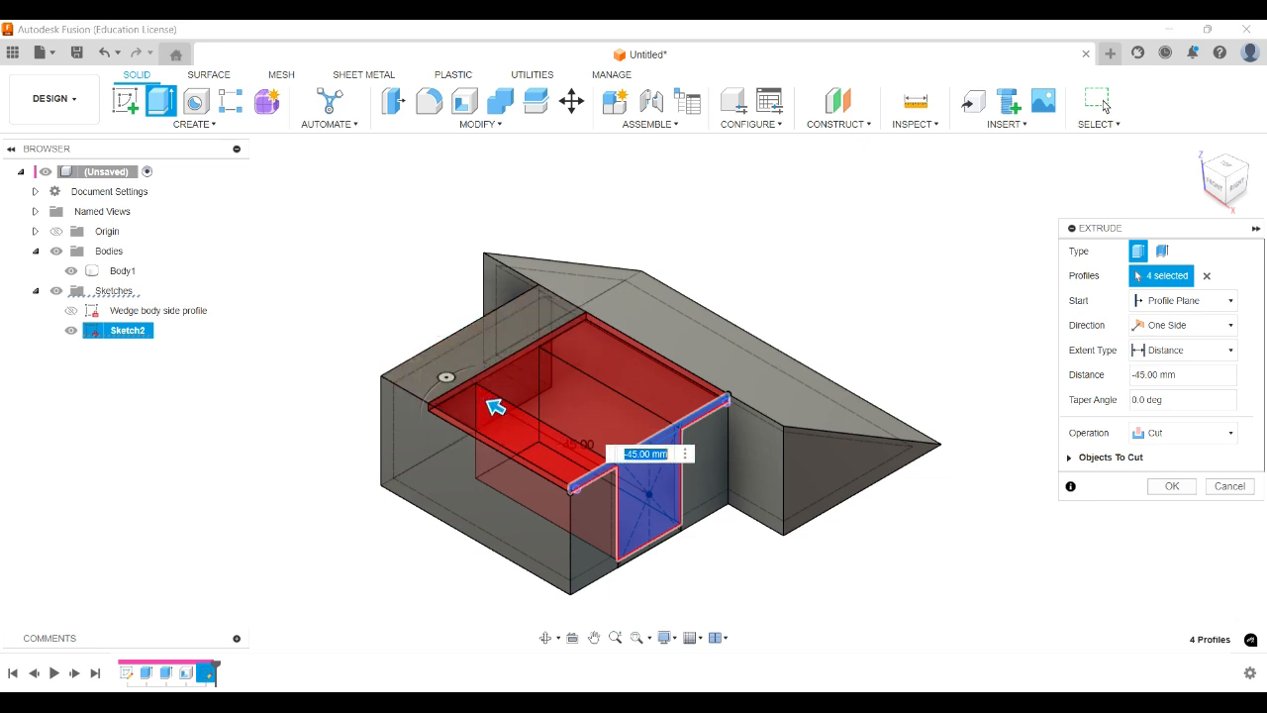
Cut the T-shaped area through the block with the extent set to To Object, ending at the block's opposite outer side face.
click(1176, 353)
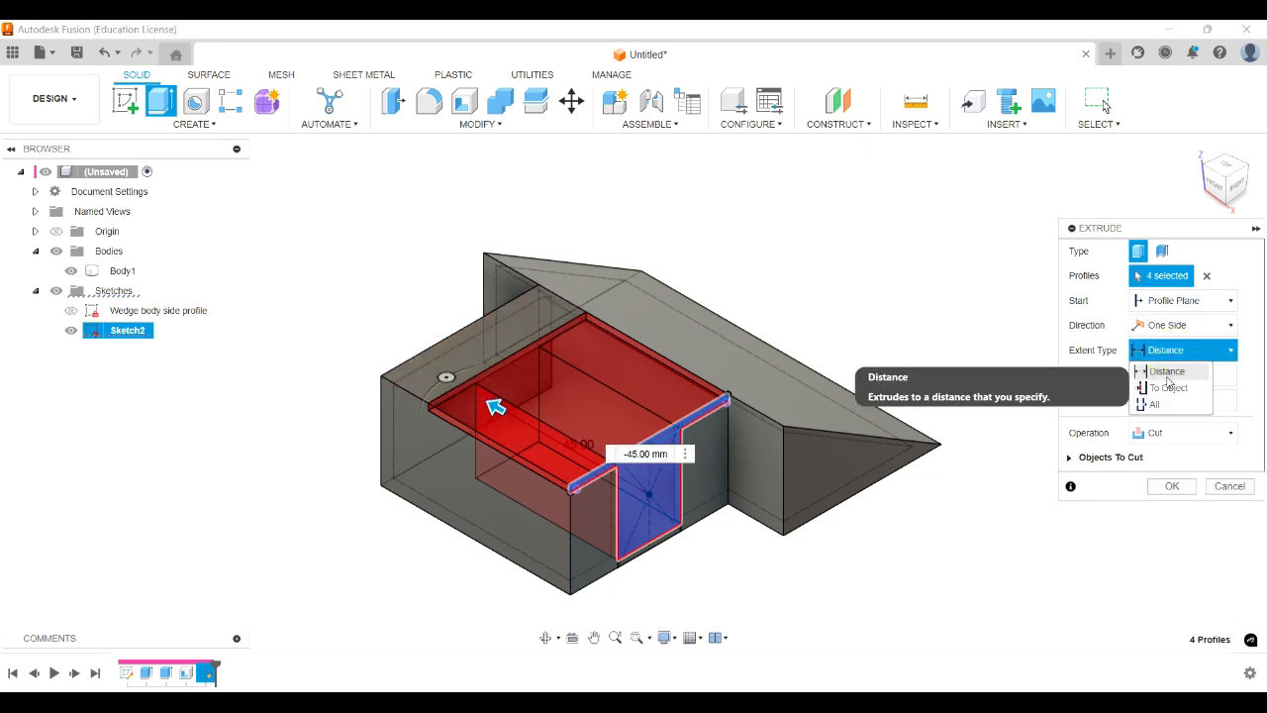
click(1170, 393)
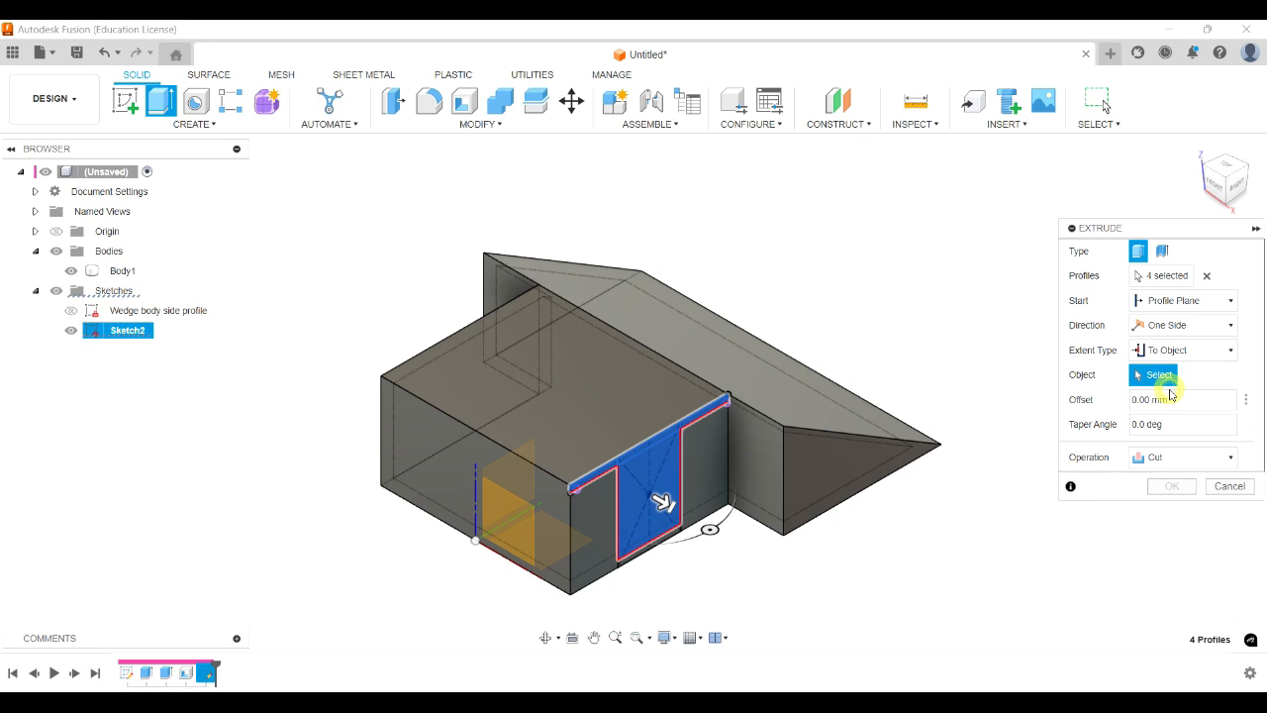
click(1210, 180)
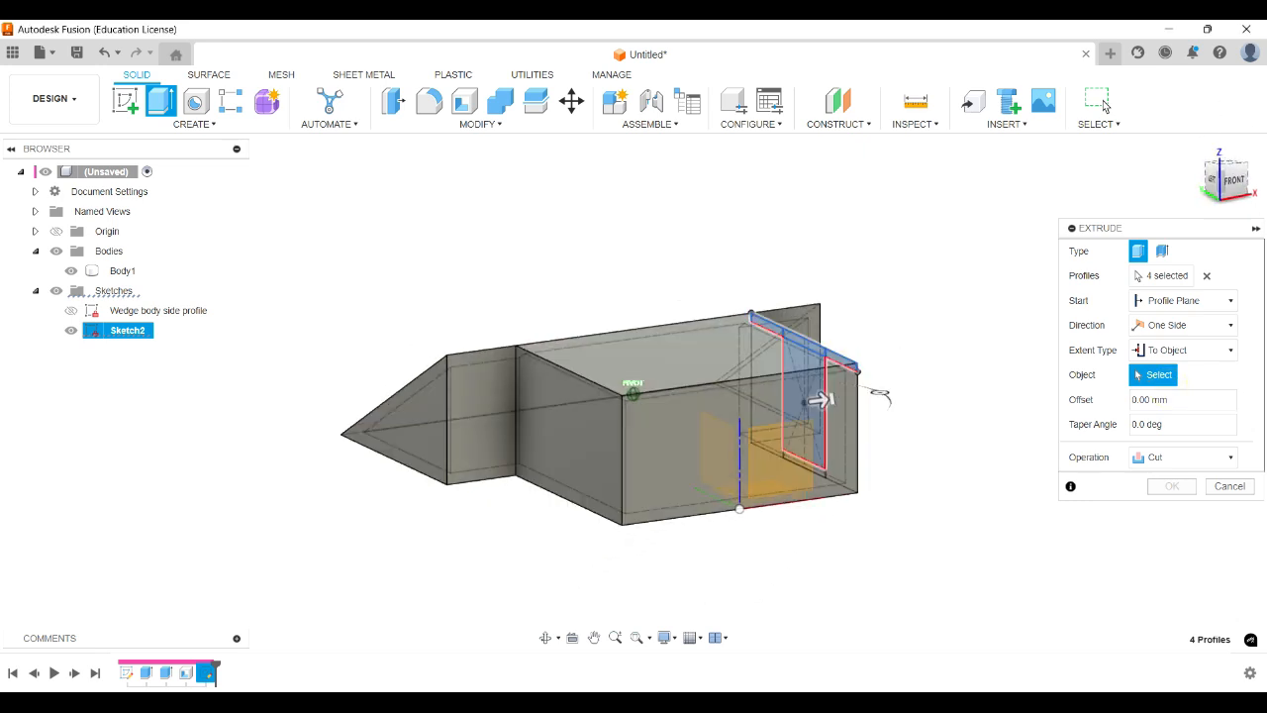
click(588, 408)
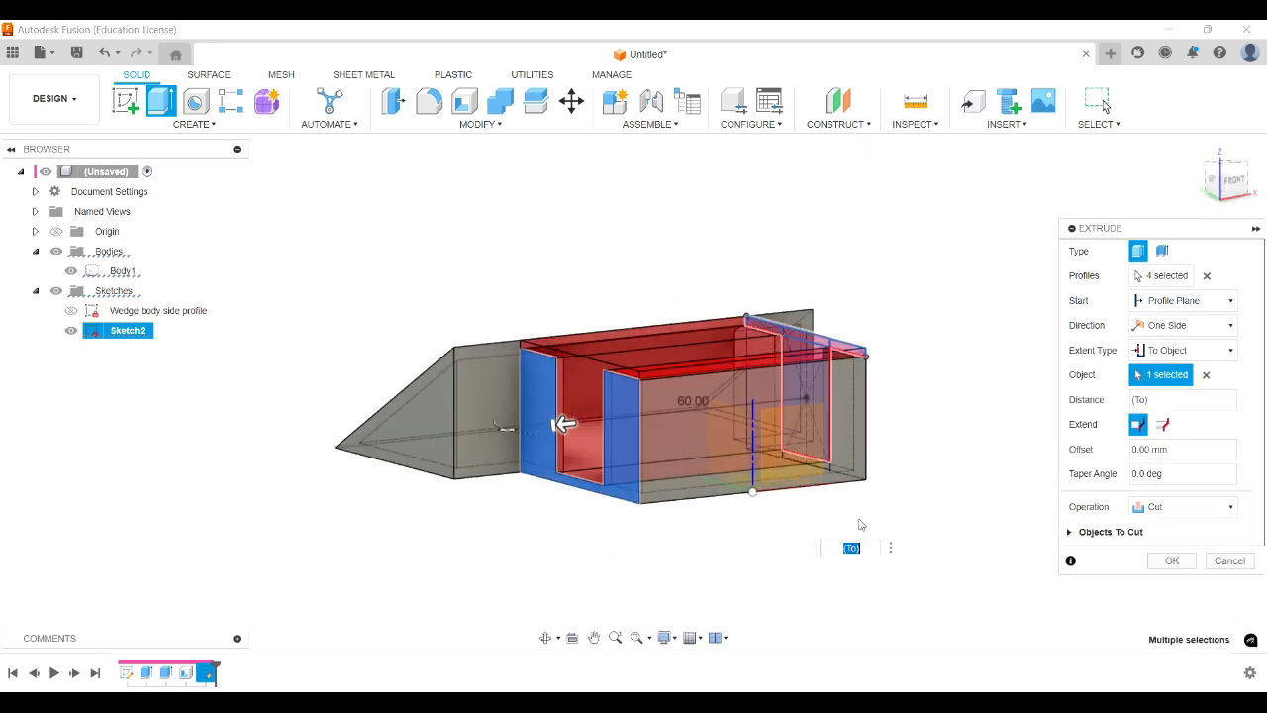
click(1170, 560)
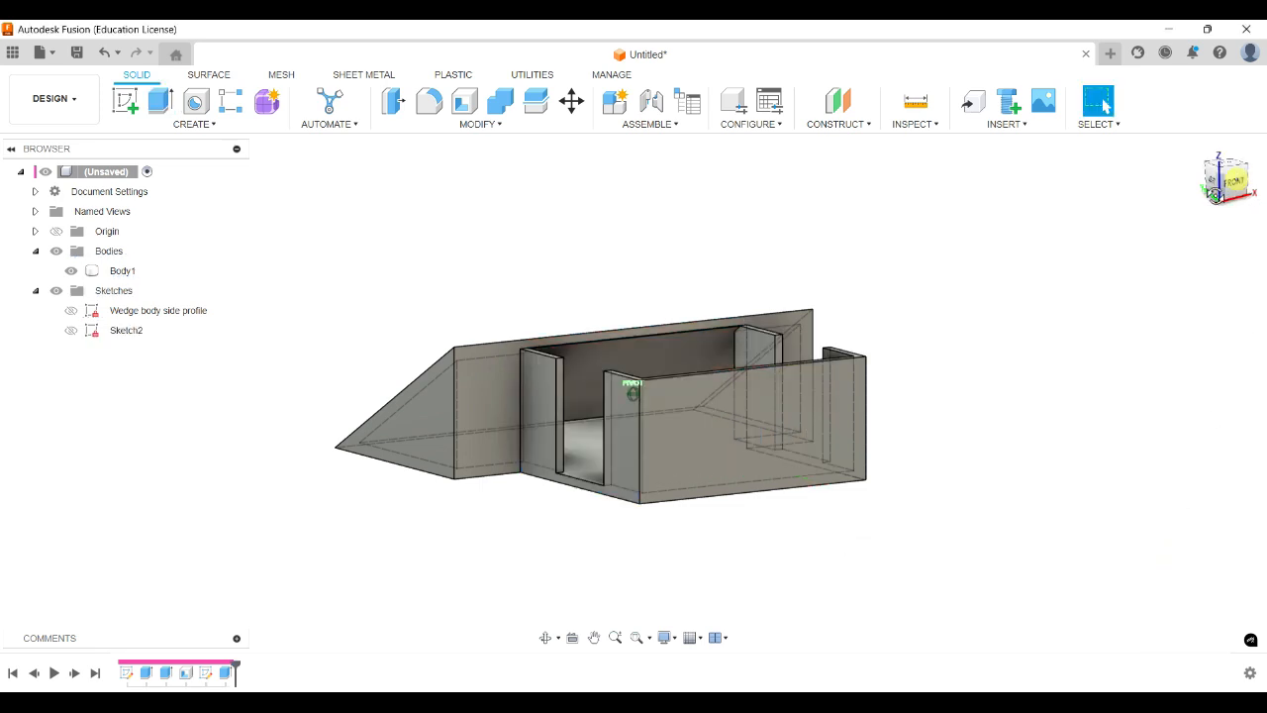
drag(1236, 180, 1231, 197)
shift+middle_drag(558, 385, 684, 522)
drag(1225, 187, 1212, 184)
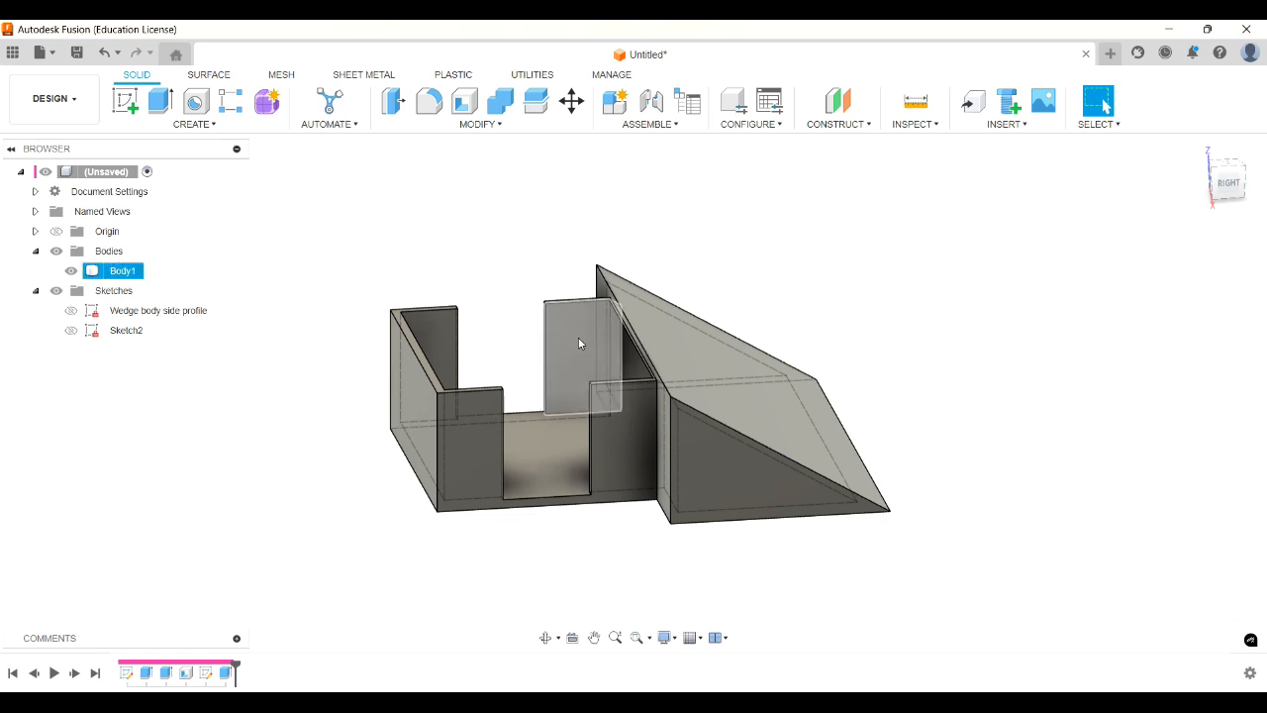
Show the project's files and save the design as Wedge Robot in the Combat Robot Tutorial project.
click(14, 56)
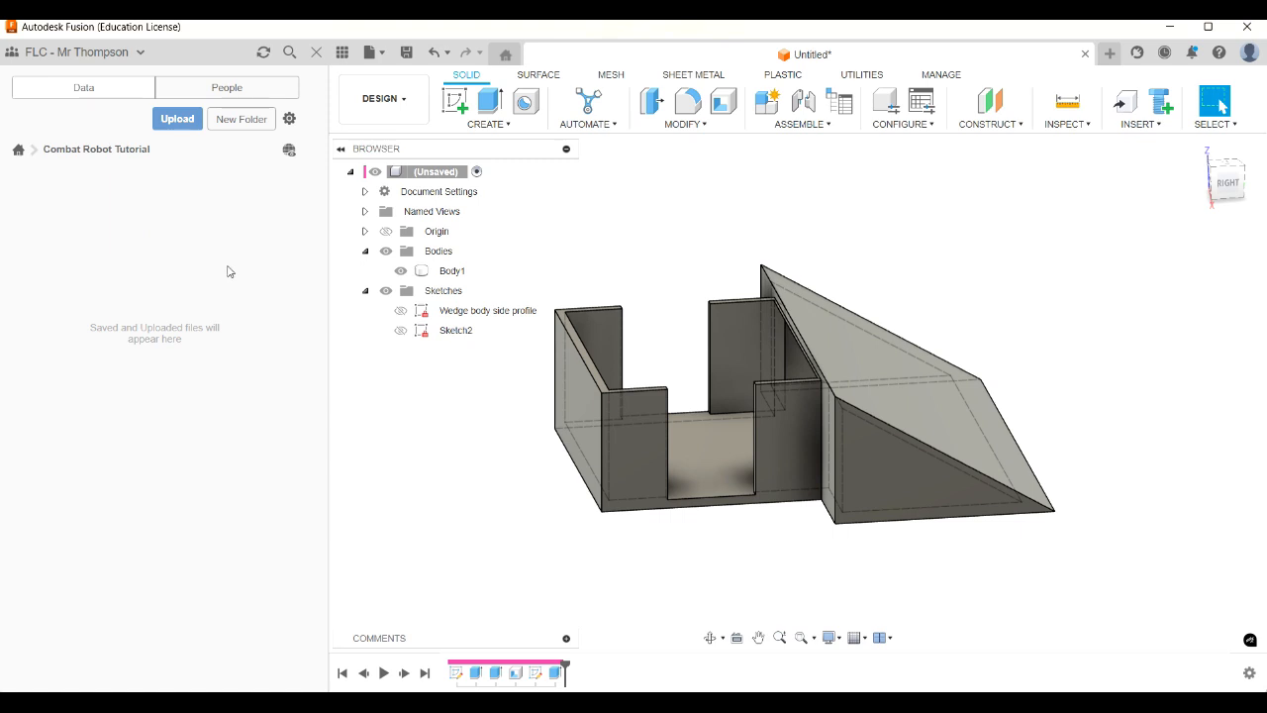
click(406, 53)
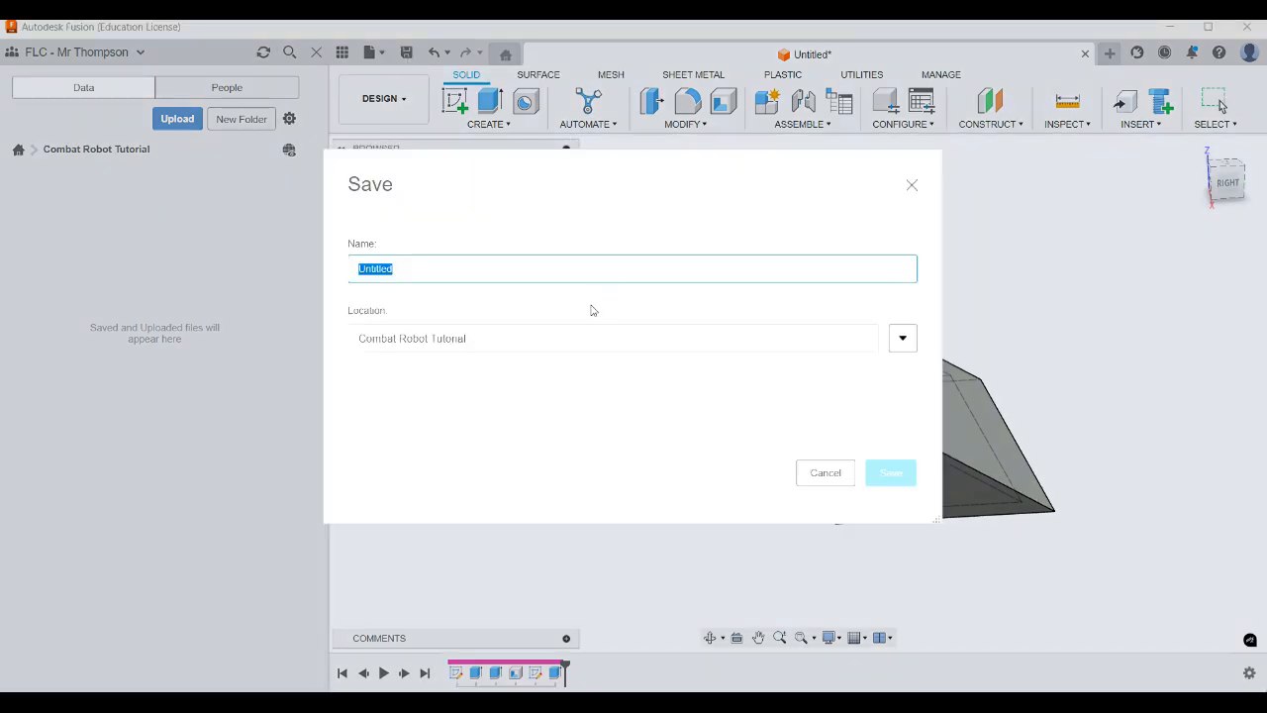
text(Wedge Robot)
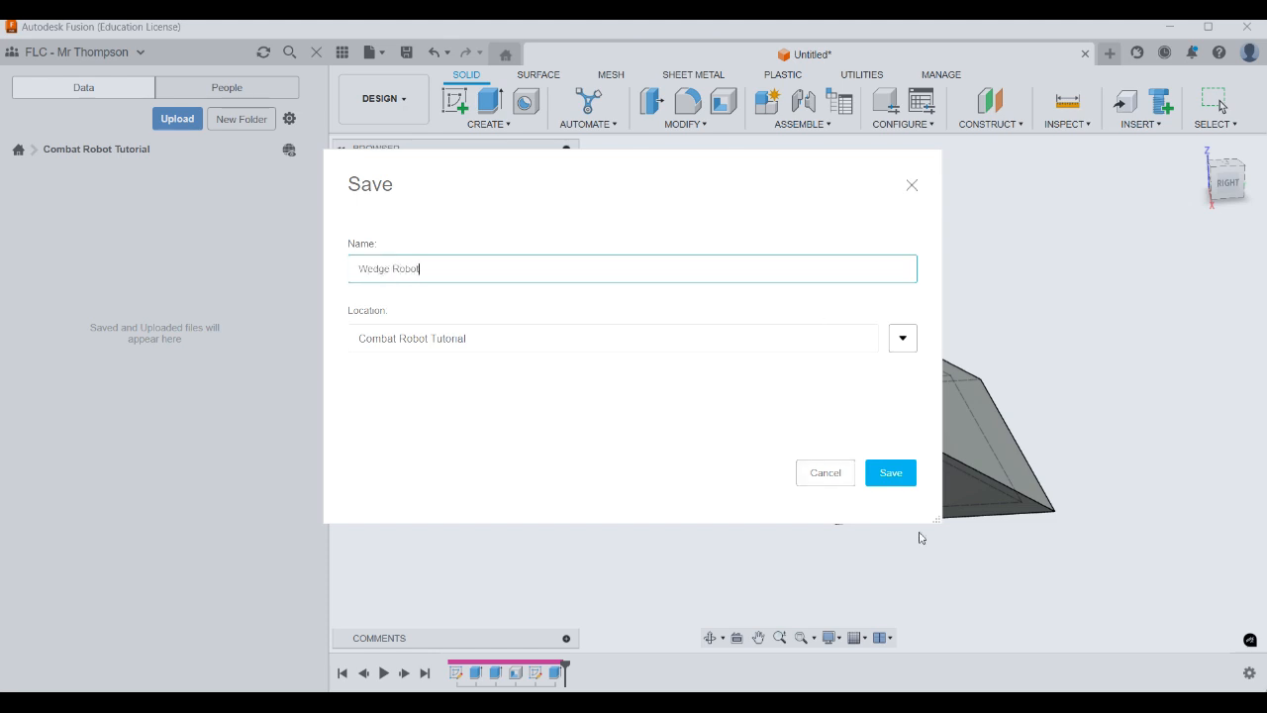
click(890, 473)
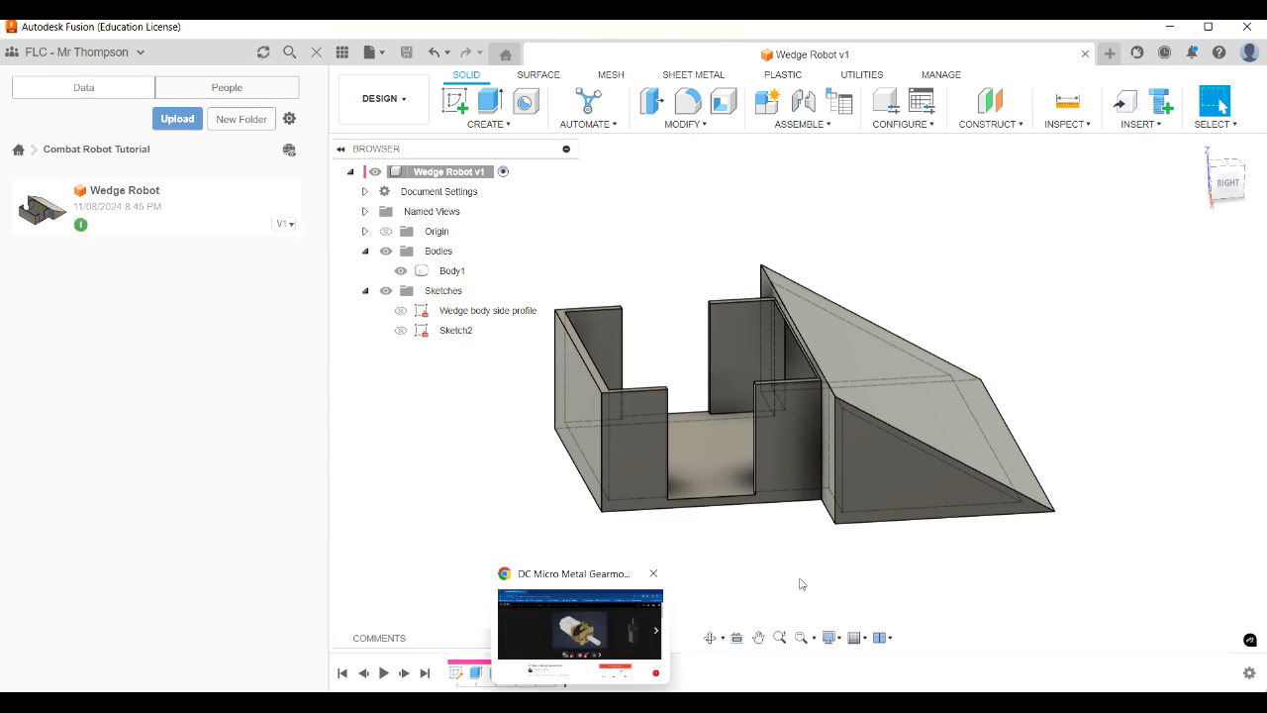
View GrabCAD's DC Micro Metal Gearmotor page in Chrome and examine the extracted dc-micro-metal-gearmotor-1.snapshot.8 folder in File Explorer's Downloads.
click(642, 702)
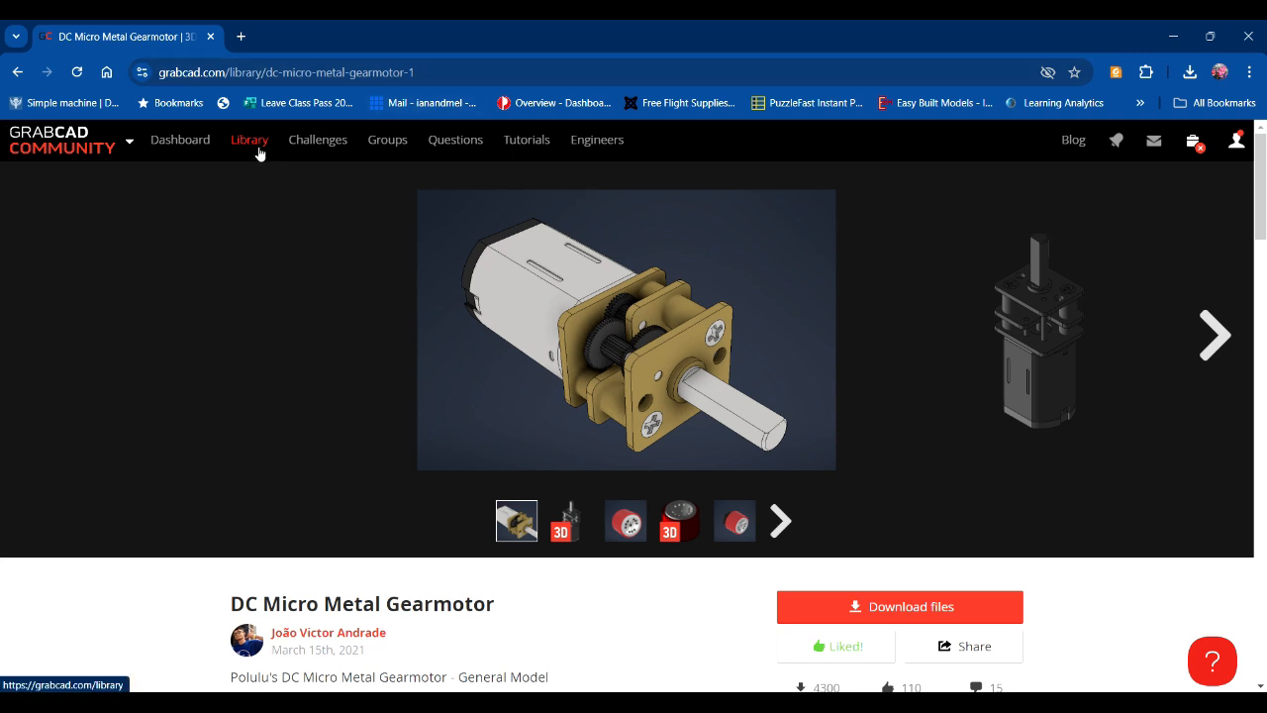
mouse_move(1224, 168)
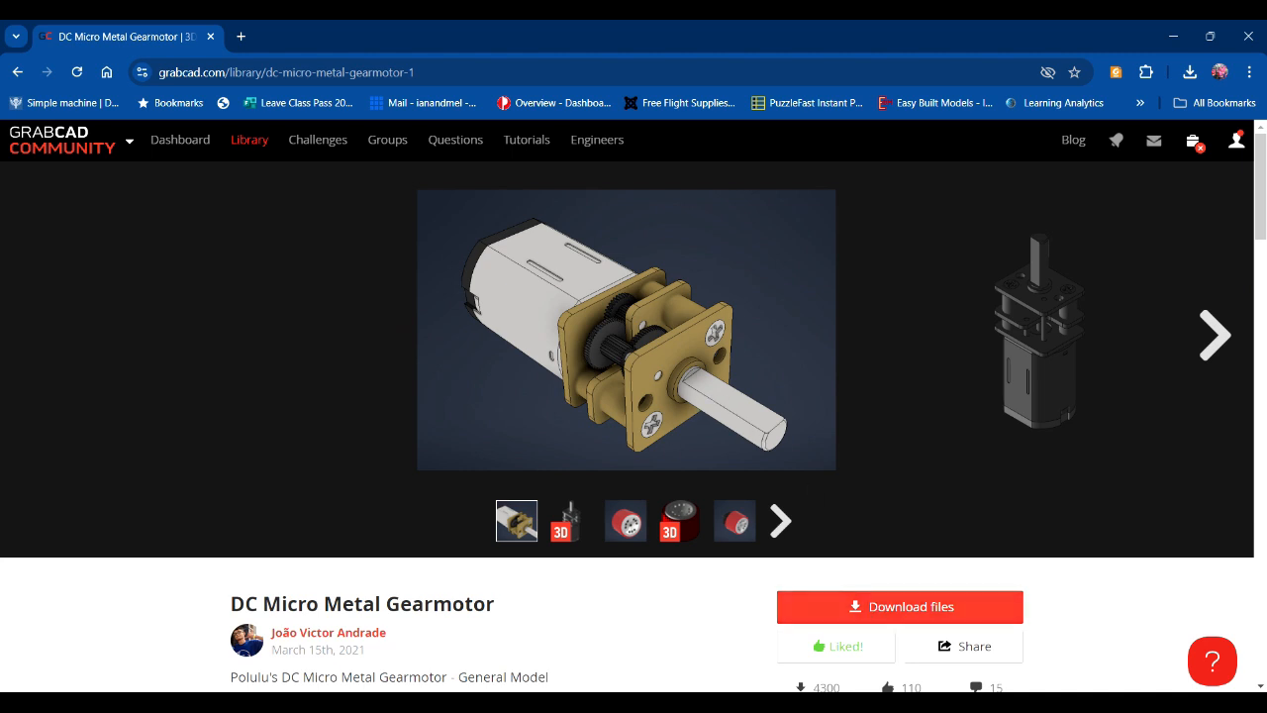
click(544, 703)
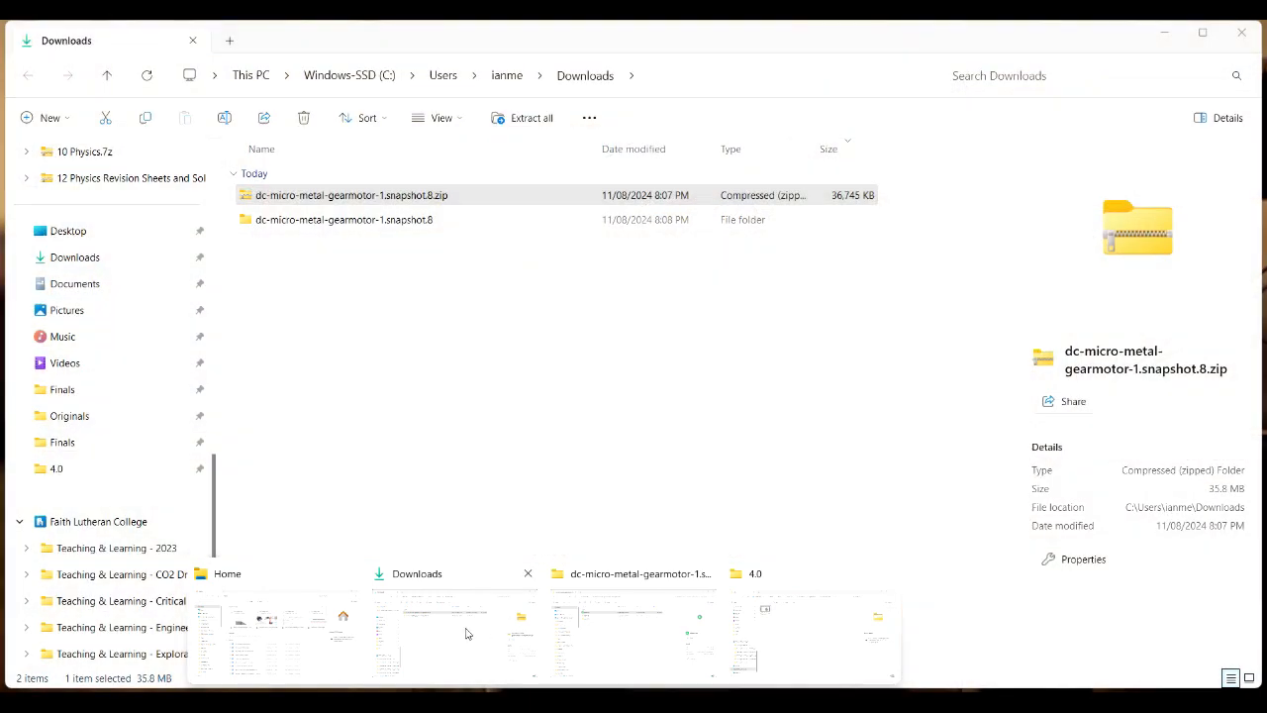
click(461, 634)
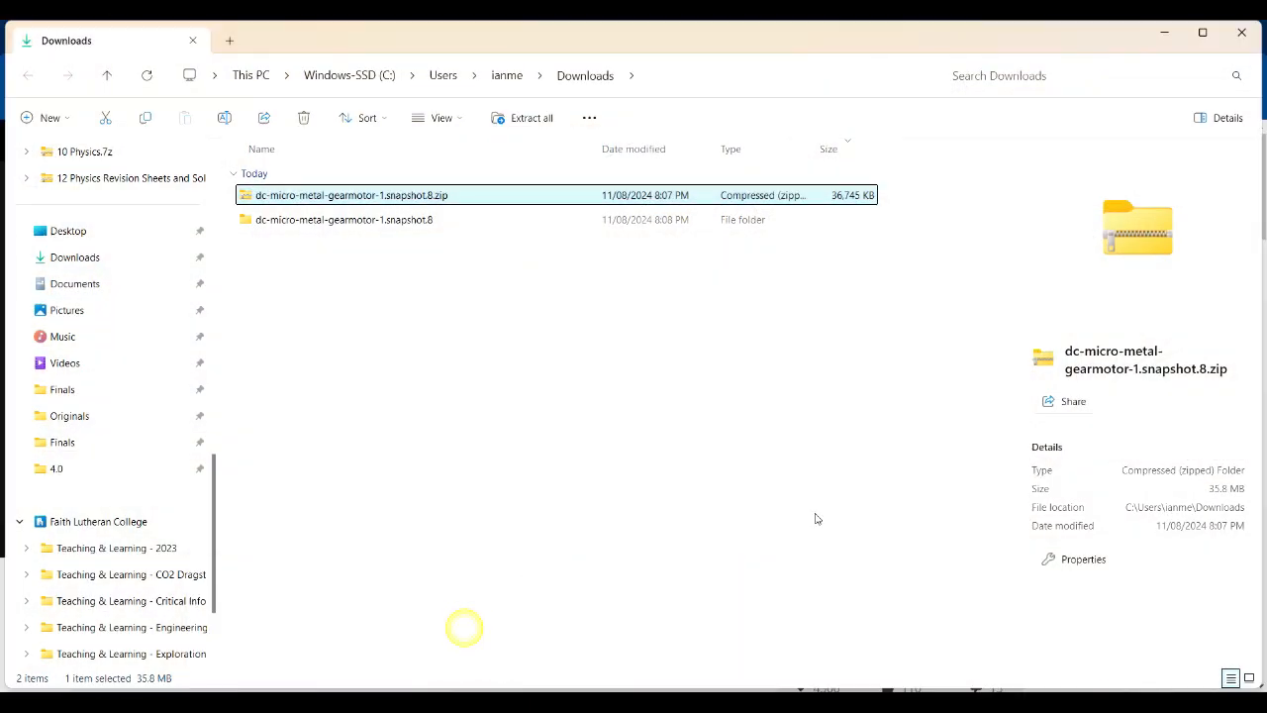
right_click(346, 197)
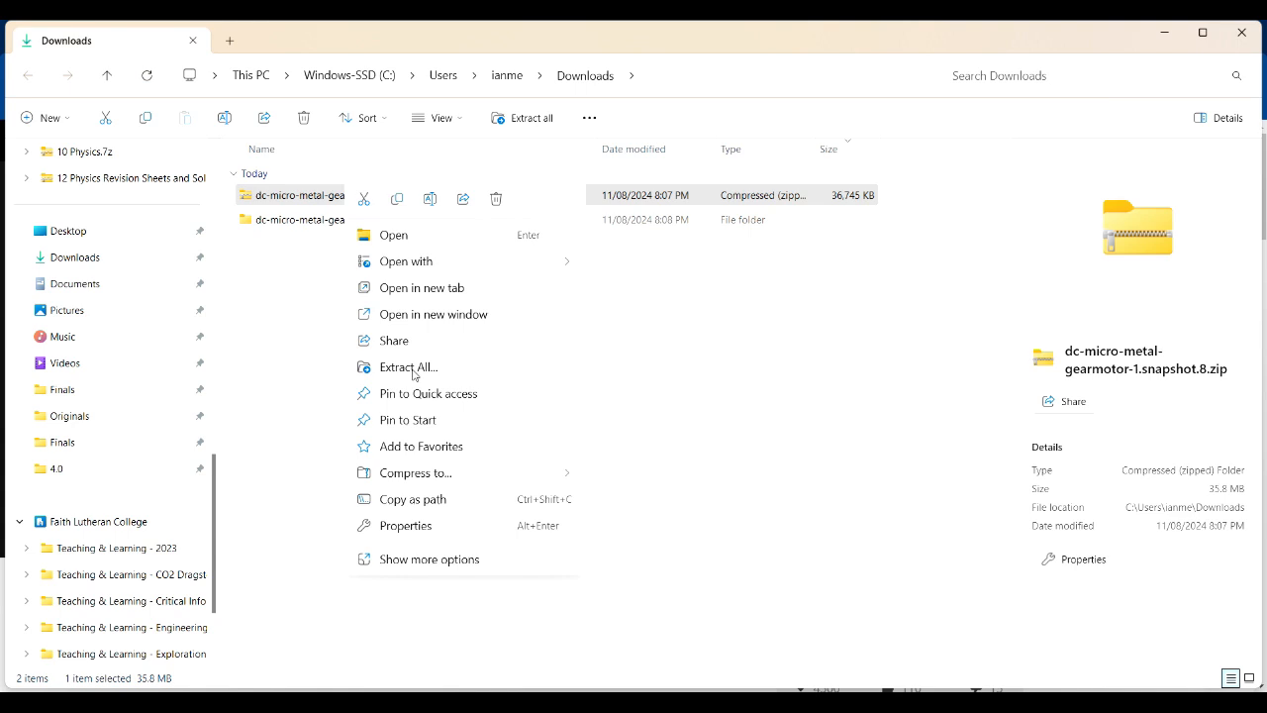
click(277, 263)
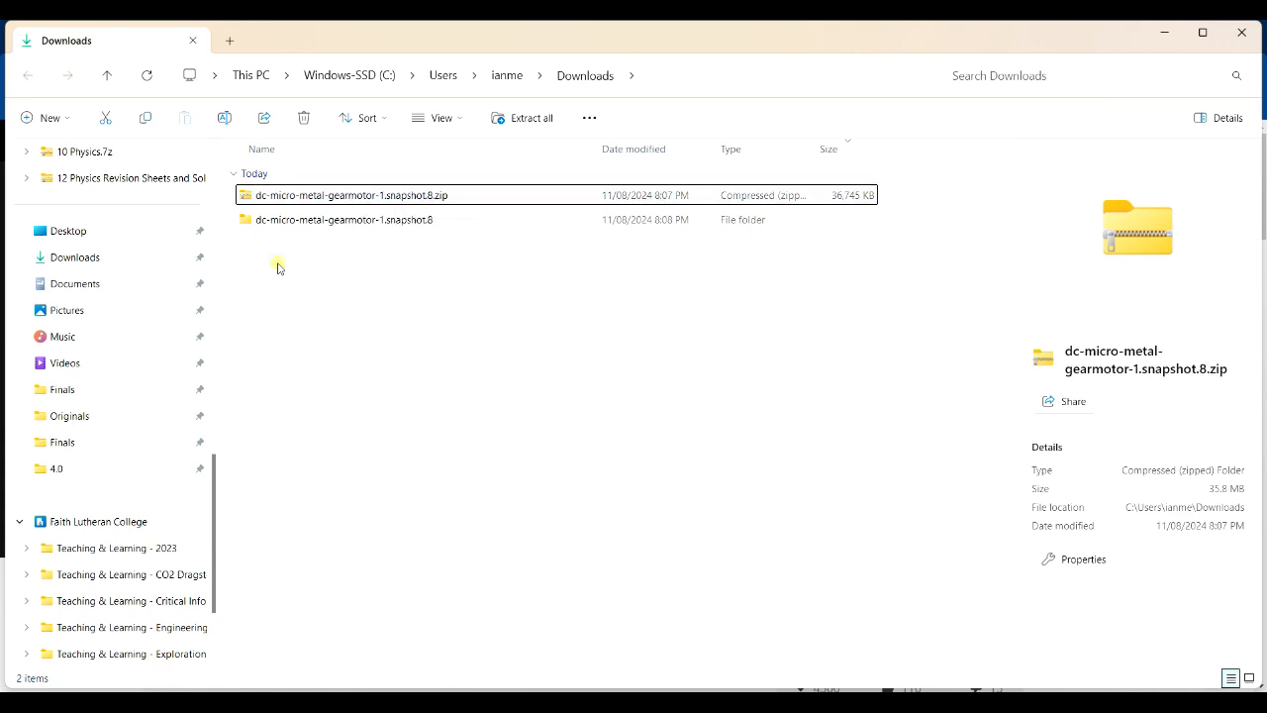
double_click(365, 220)
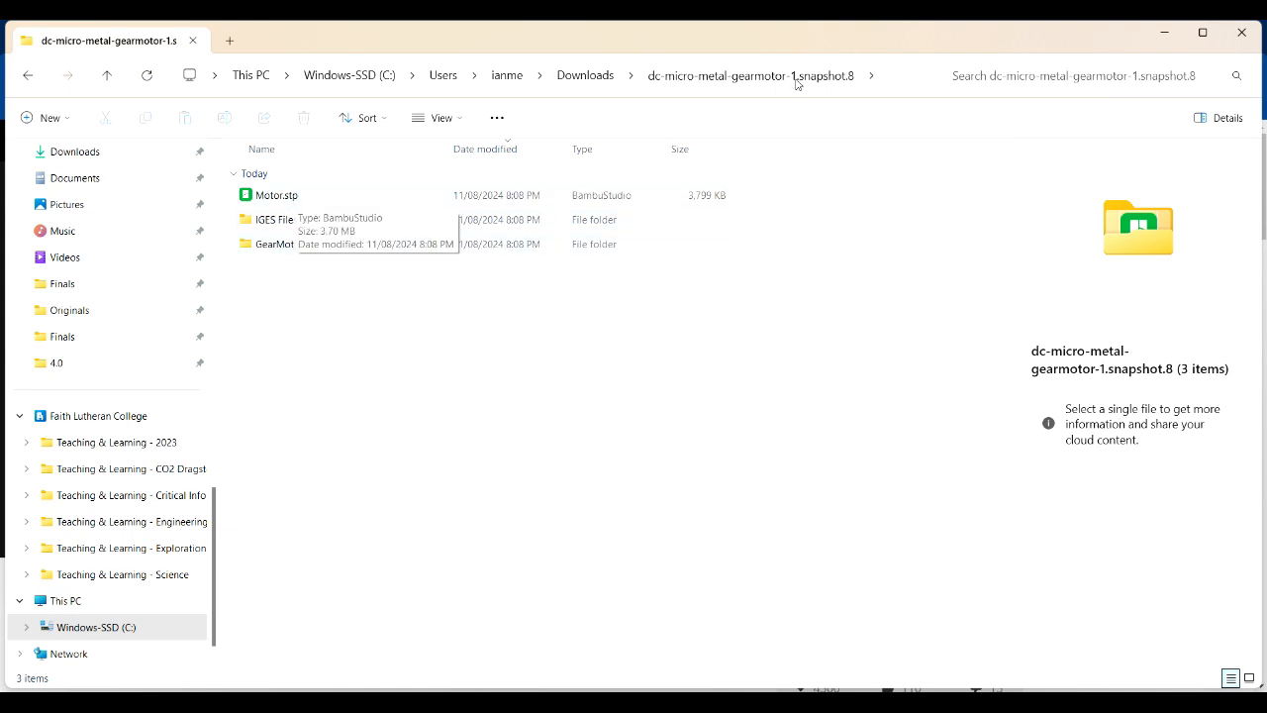
click(1242, 32)
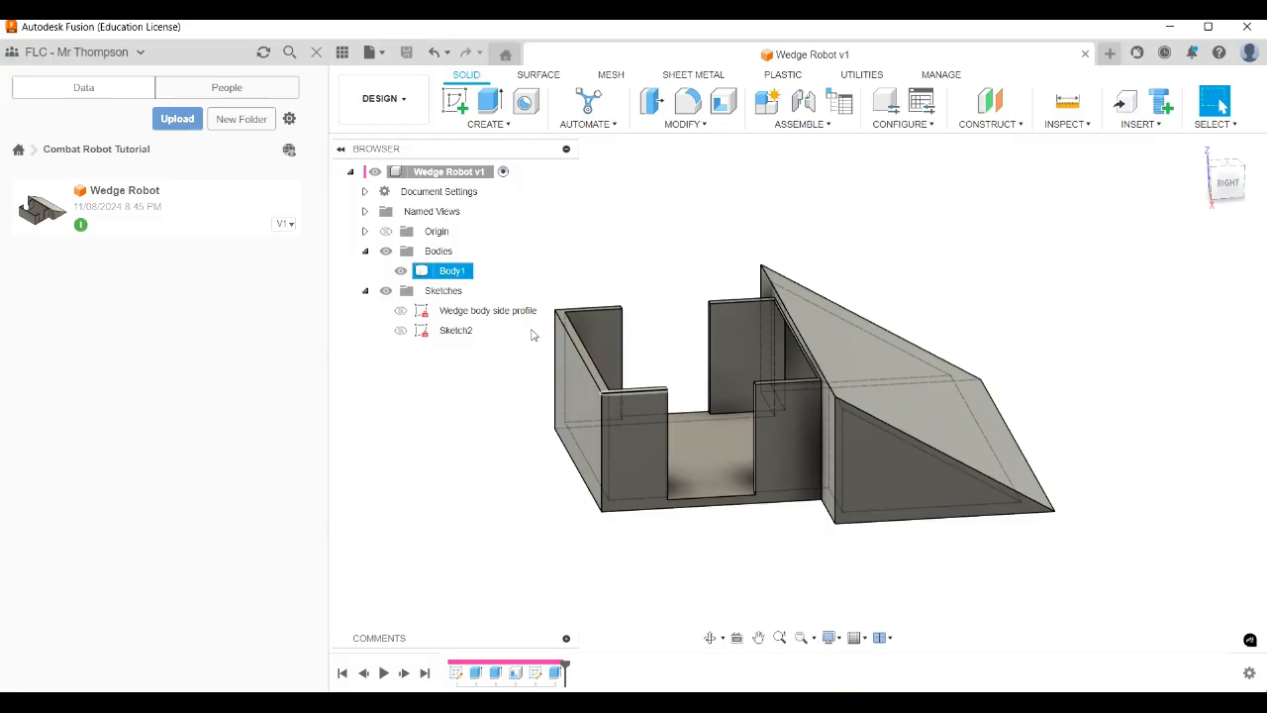
Upload Motor.stp from the dc-micro-metal-gearmotor-1.snapshot.8 folder to the Combat Robot Tutorial project.
click(179, 118)
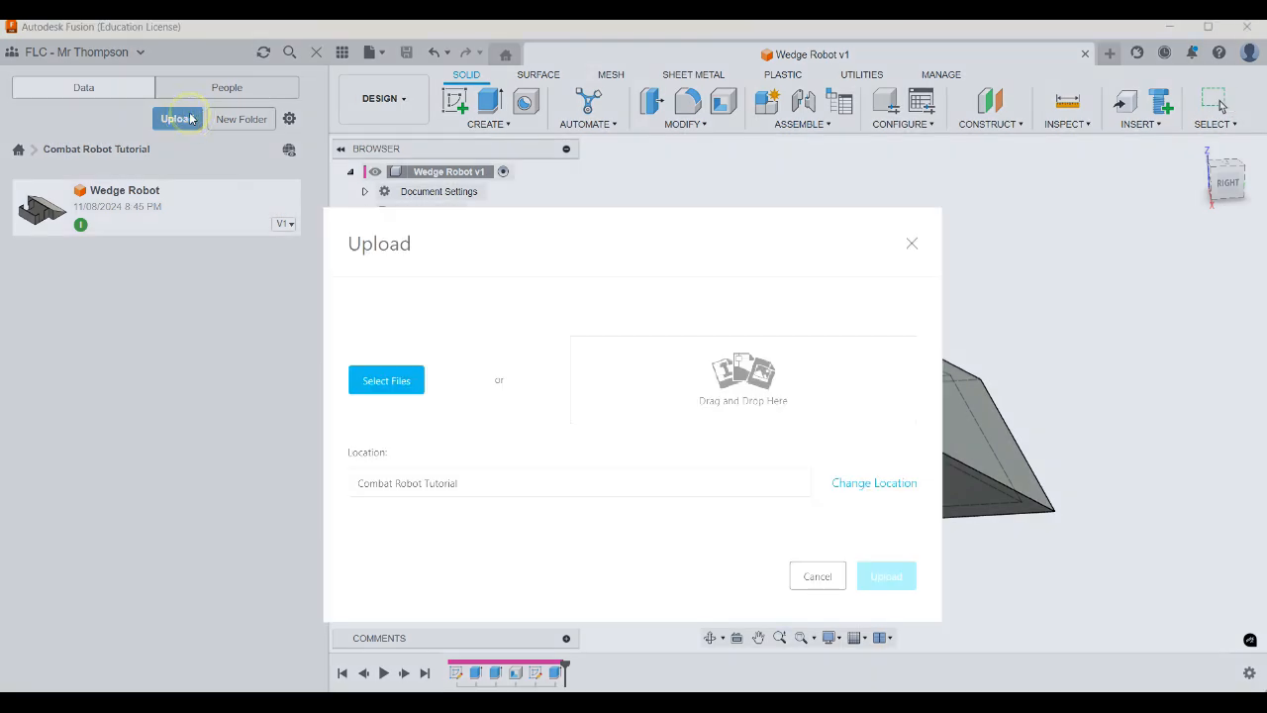
click(401, 384)
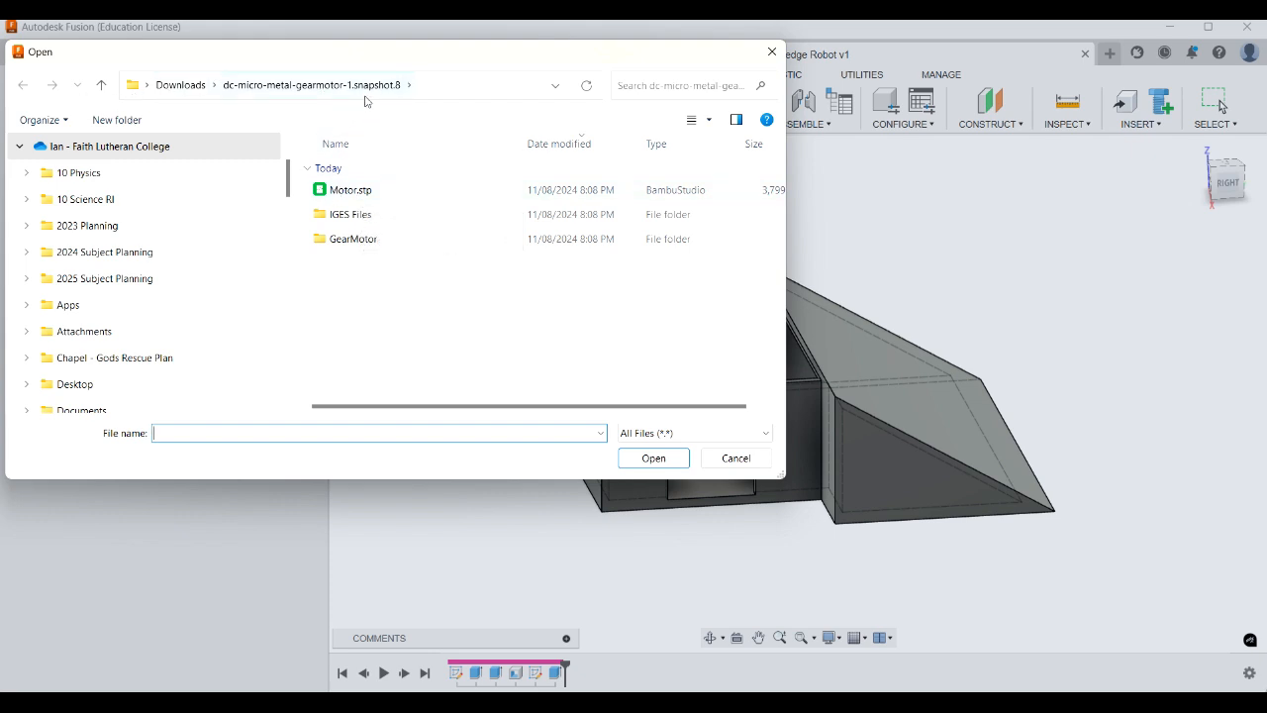
double_click(351, 191)
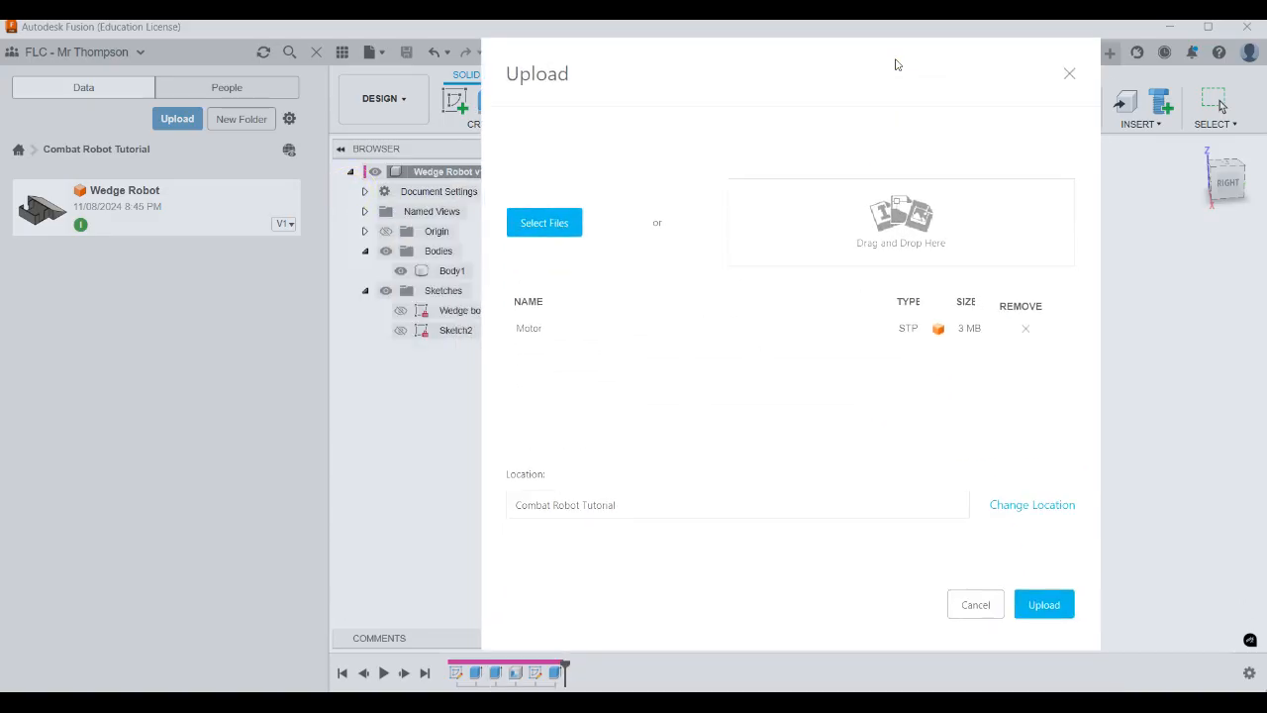
click(1049, 604)
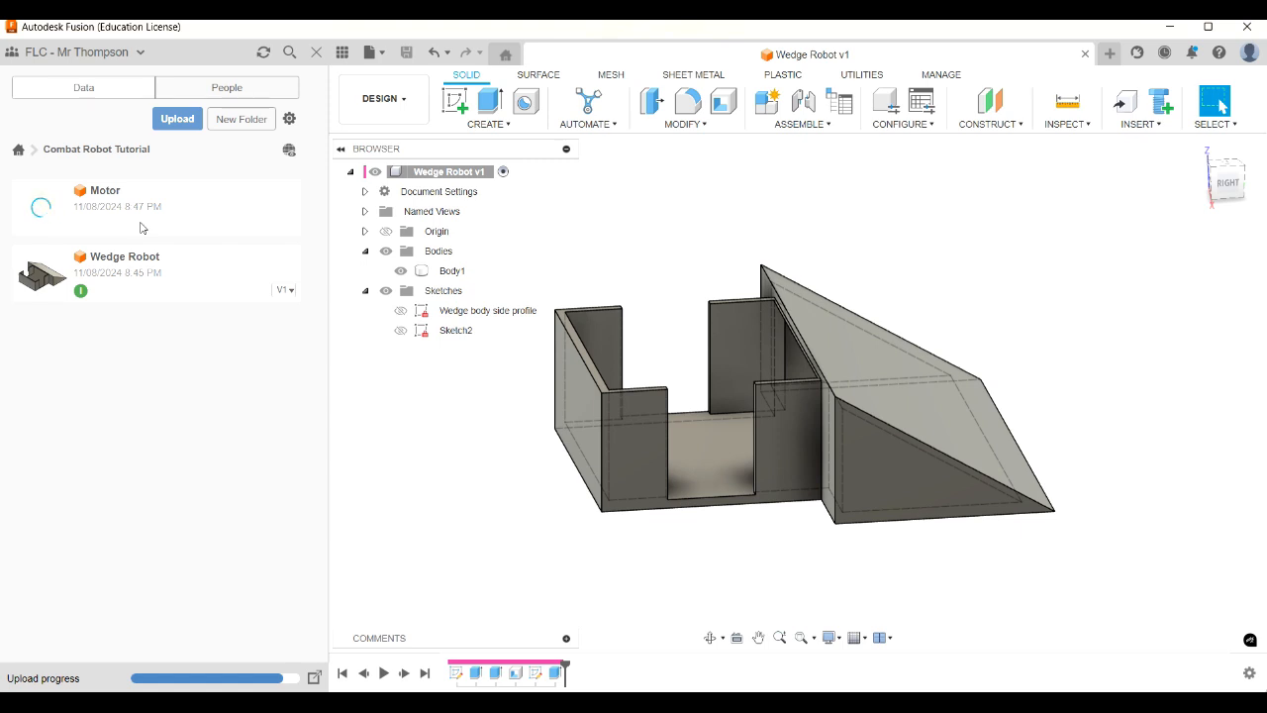
click(447, 271)
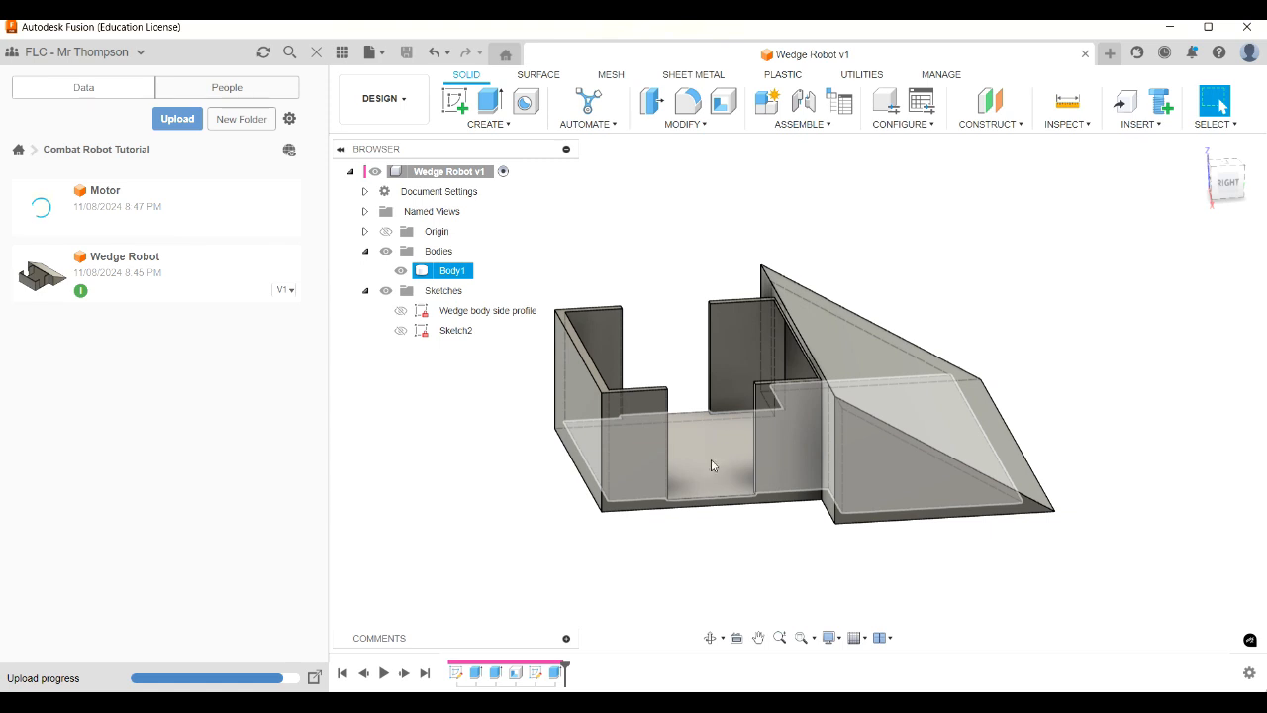
click(748, 551)
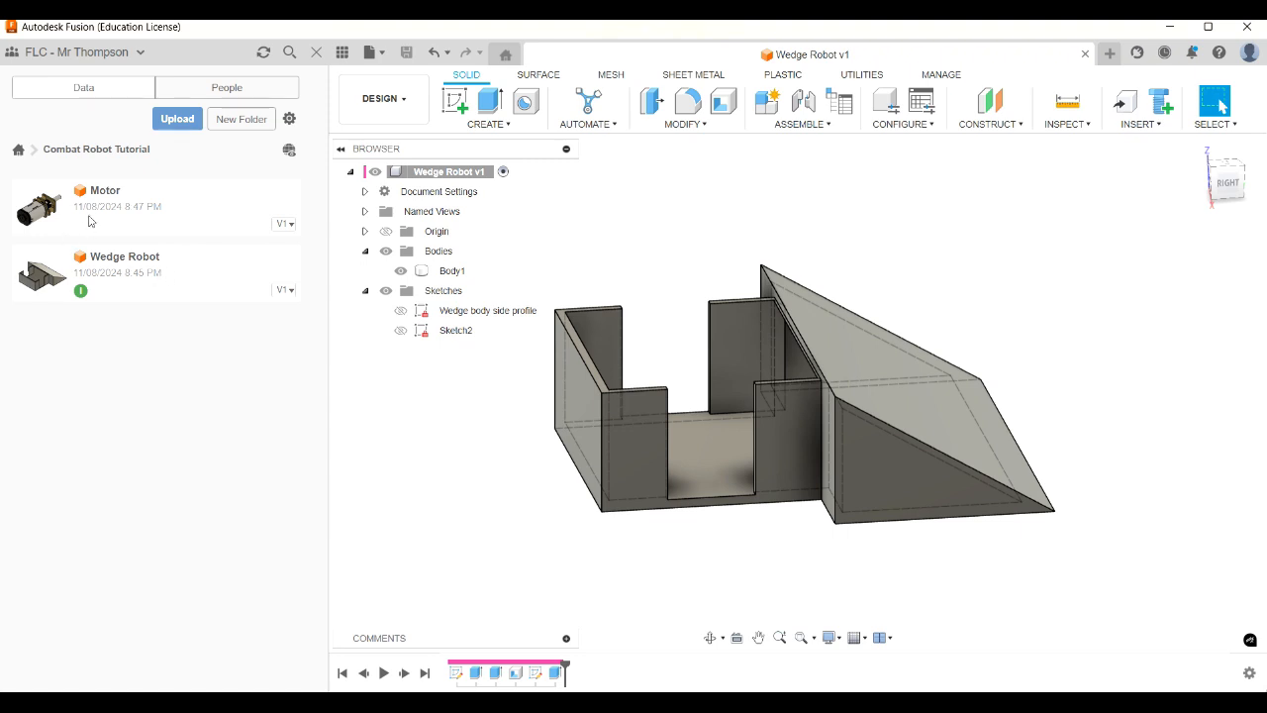
Insert the Motor design into the robot, move it 22 mm in Y and rotate it -90 degrees about Z.
drag(103, 213, 664, 284)
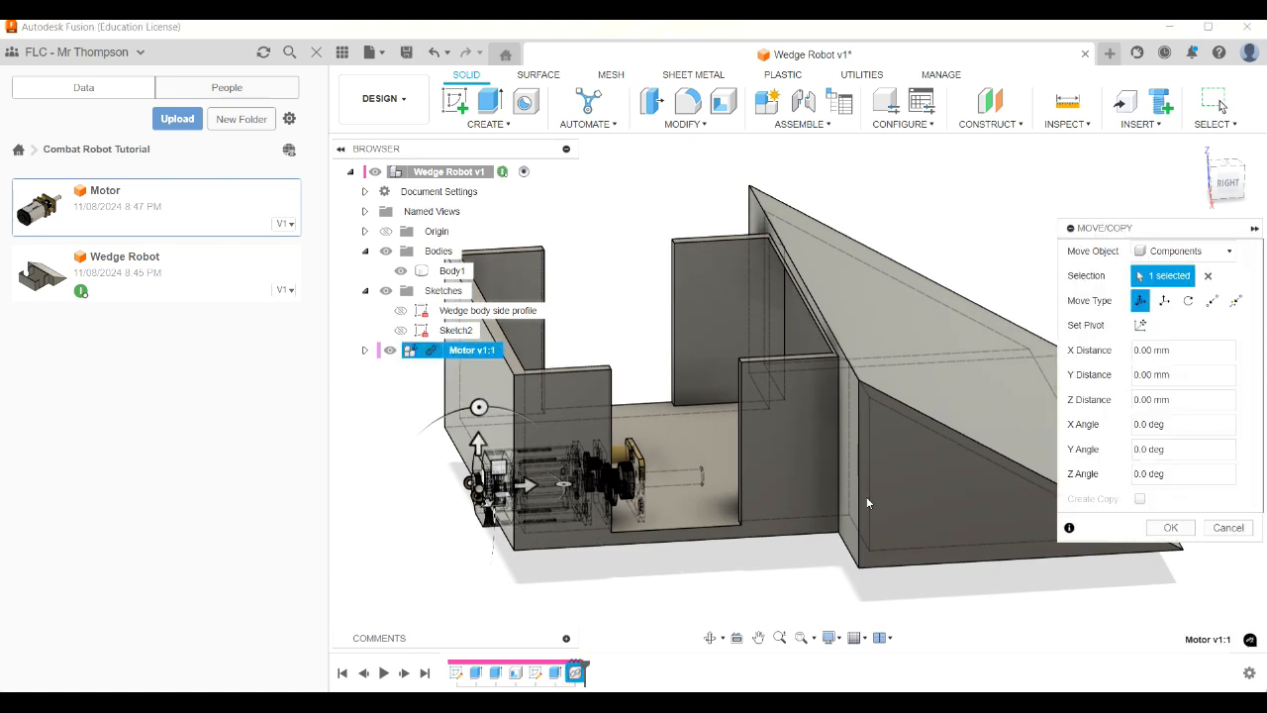
click(1225, 188)
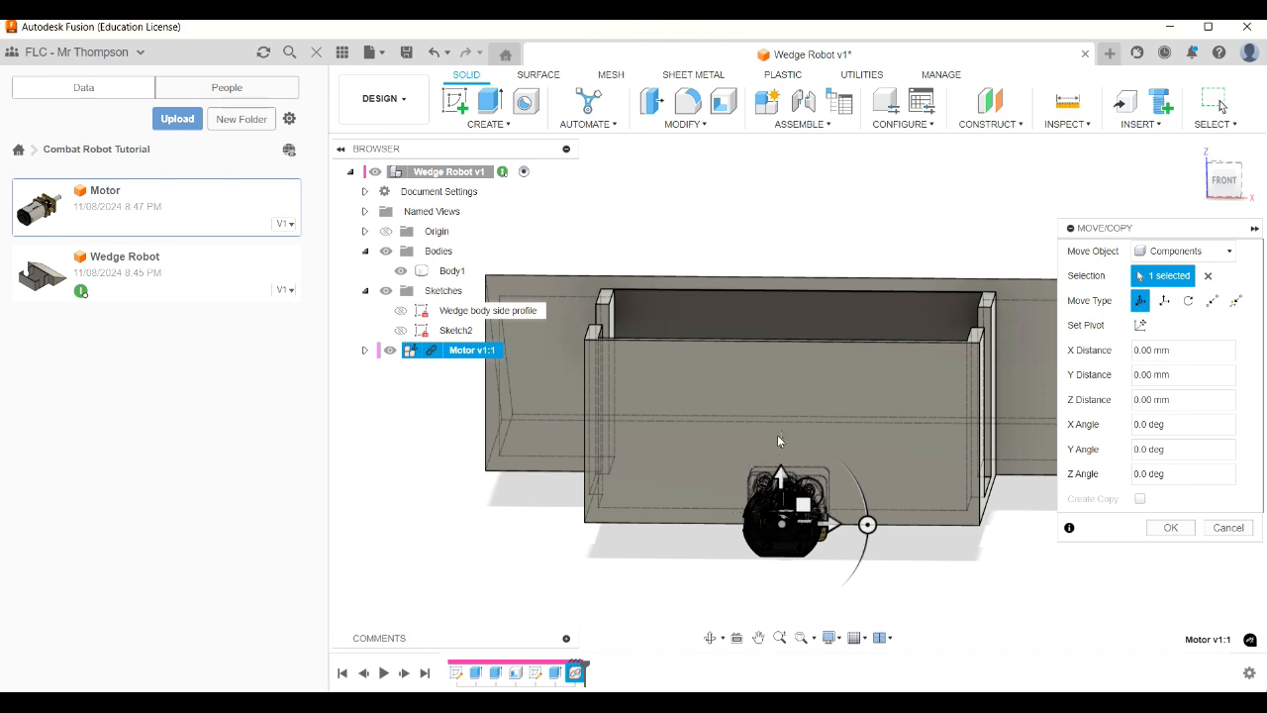
mouse_move(1228, 178)
mouse_down()
mouse_move(1178, 170)
mouse_move(1139, 213)
mouse_move(1100, 205)
mouse_up()
click(524, 482)
drag(524, 482, 671, 467)
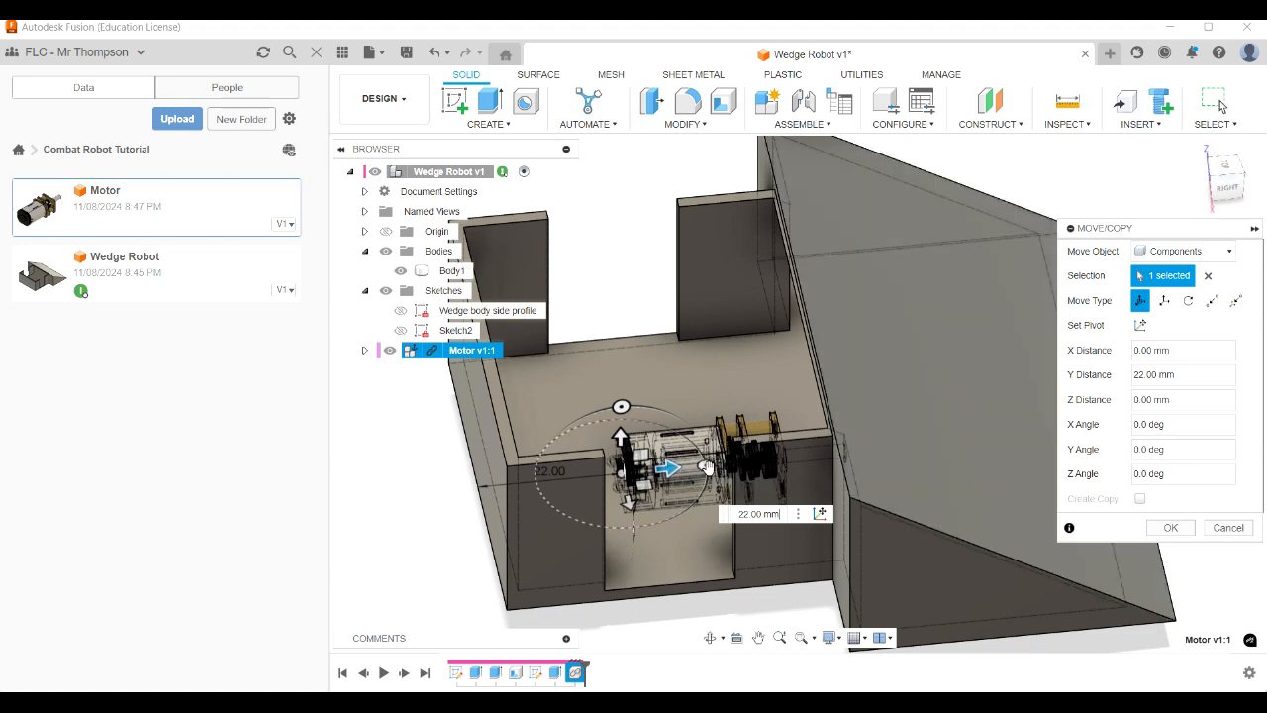
drag(705, 466, 627, 519)
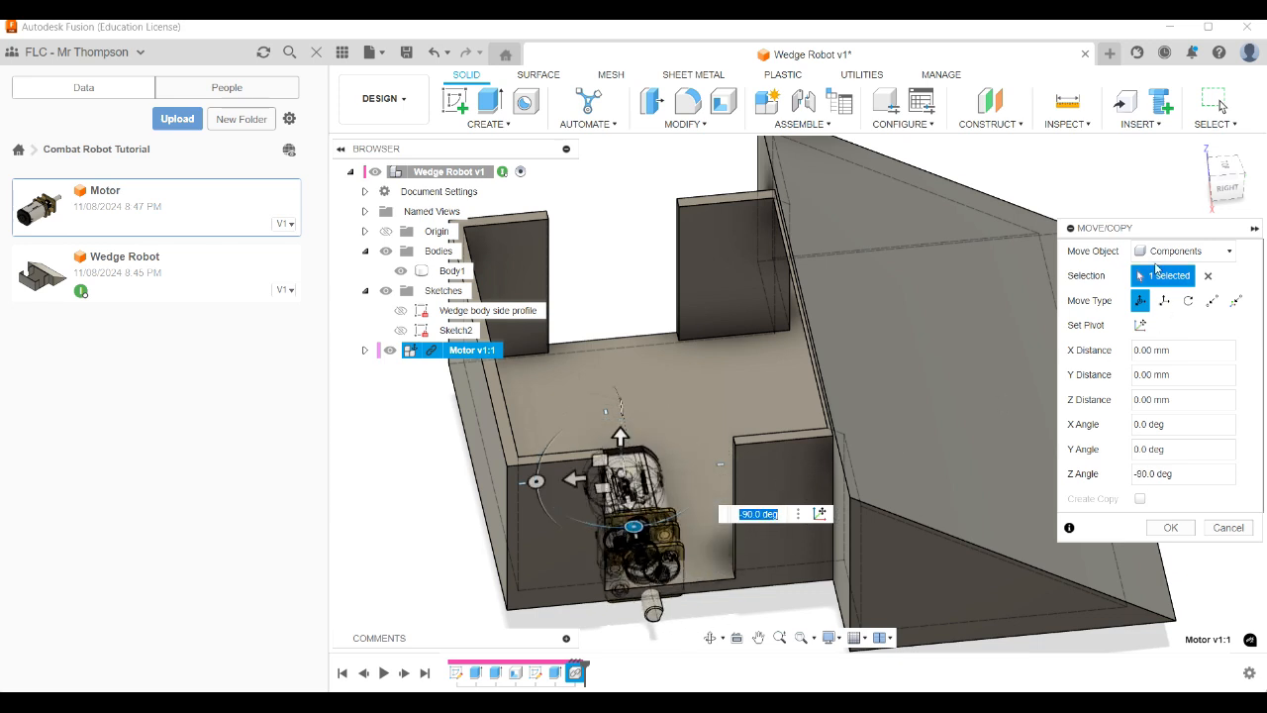
Move the motor -3 mm in X and 18 mm in Z to position it within the side opening.
click(1227, 191)
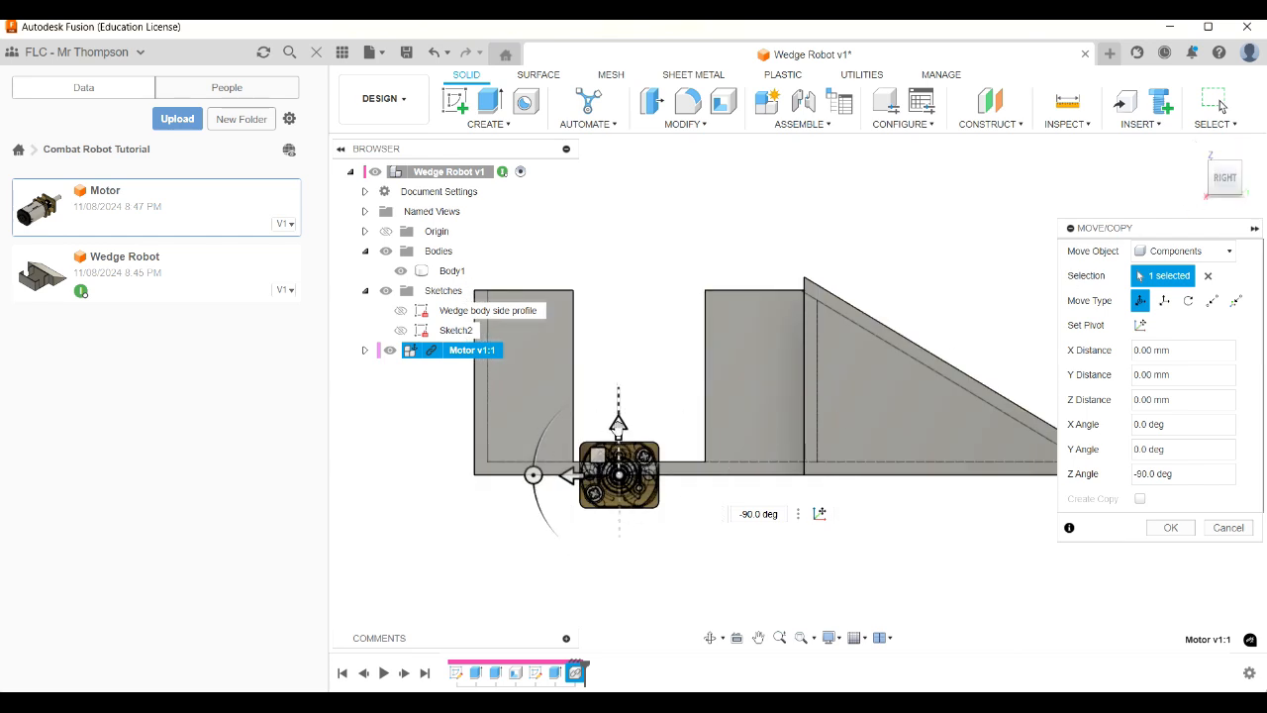
click(570, 478)
drag(570, 478, 591, 478)
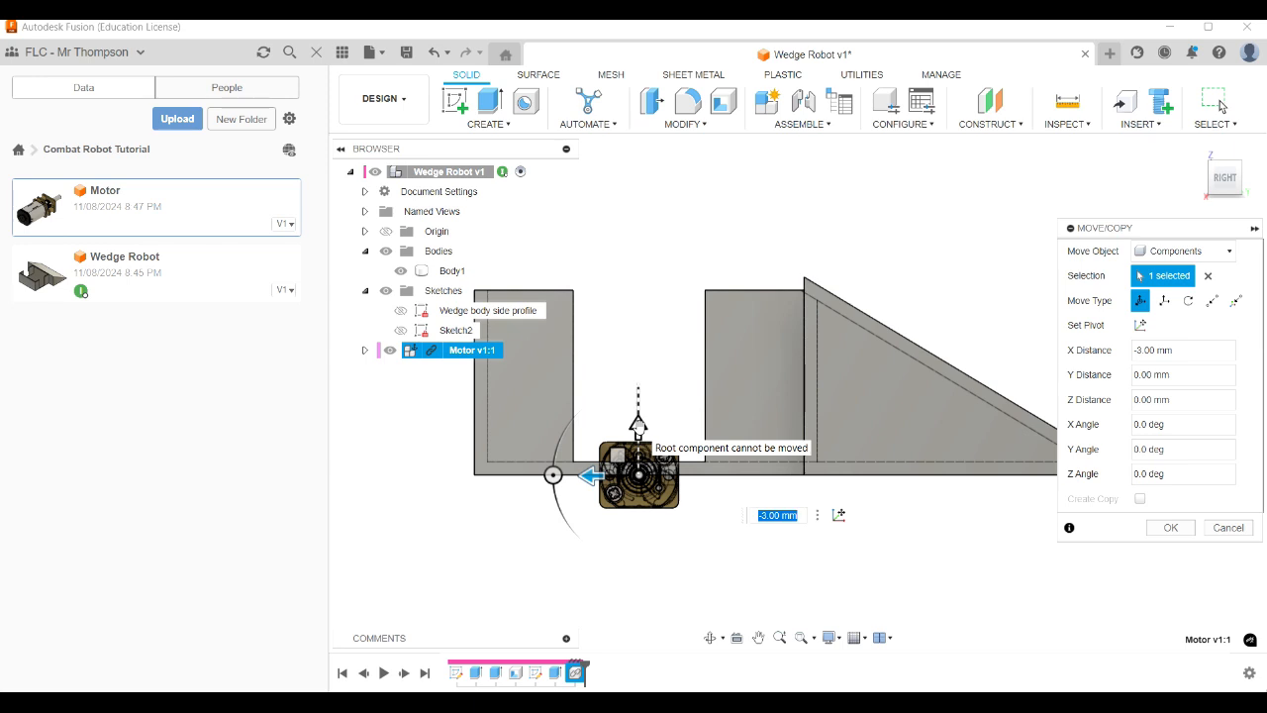
drag(639, 426, 657, 325)
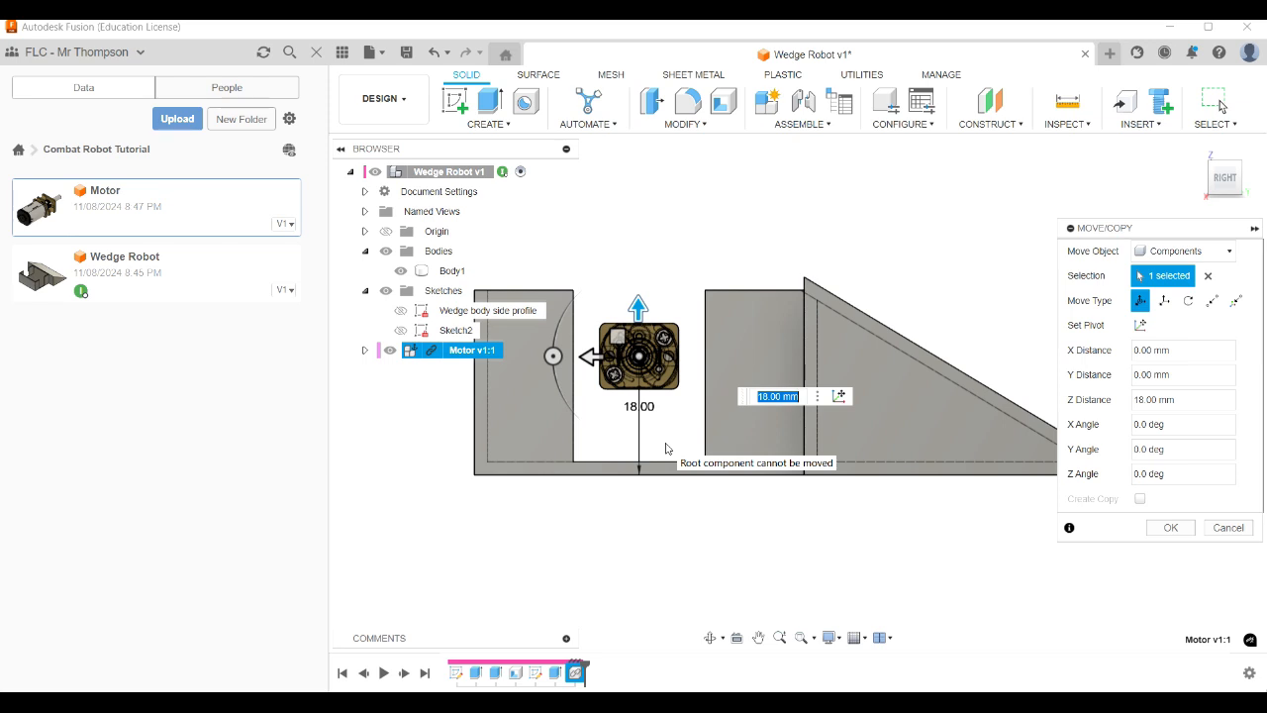
mouse_move(641, 307)
mouse_down()
mouse_move(655, 366)
mouse_move(654, 308)
mouse_up()
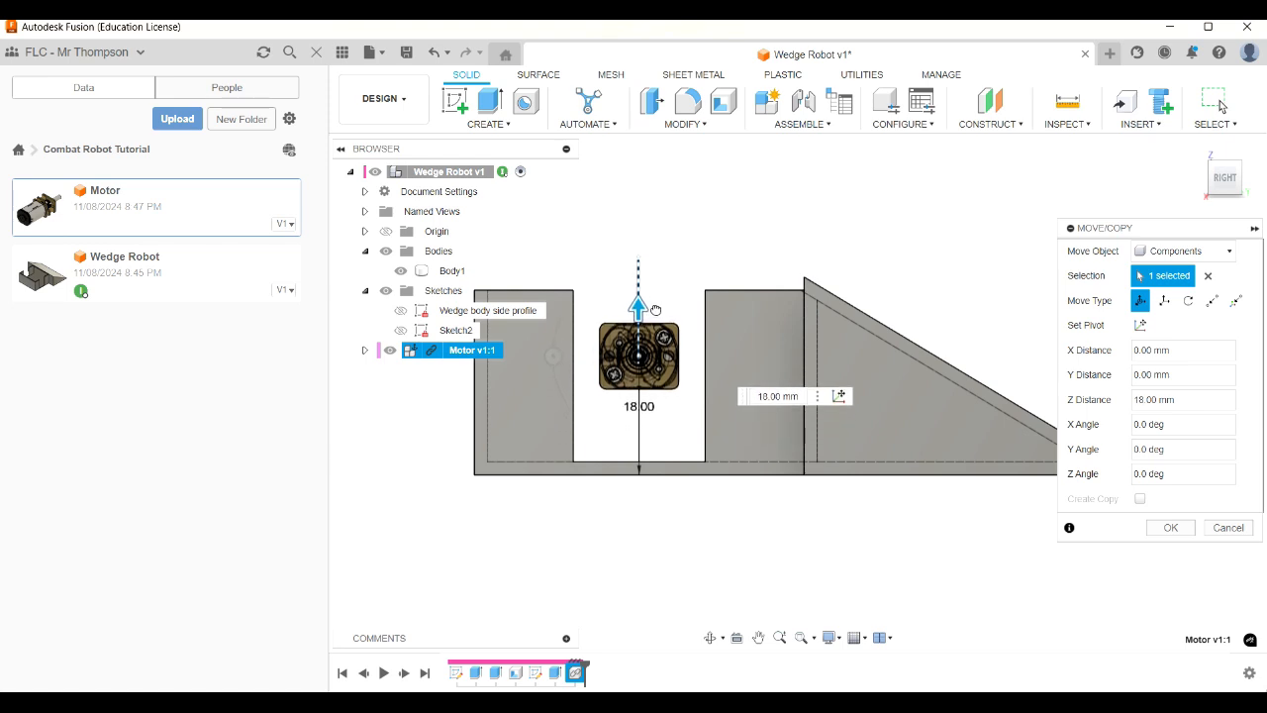
drag(656, 311, 655, 311)
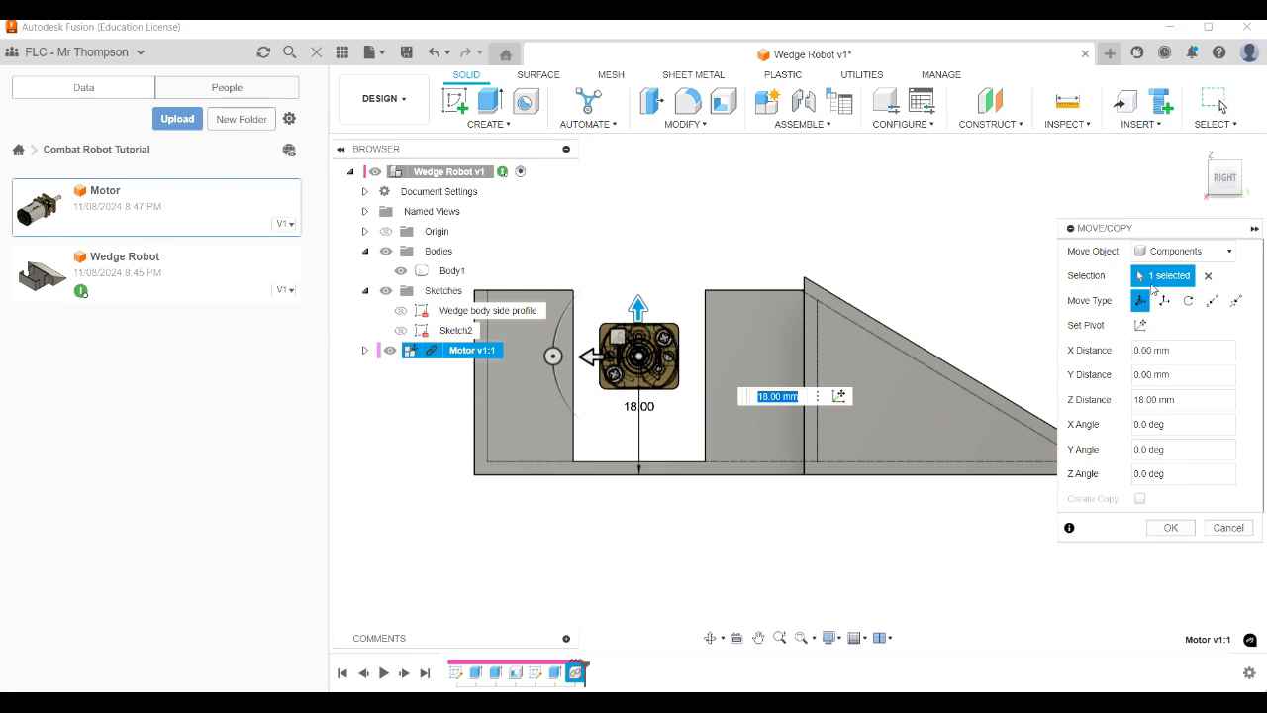
Move the motor 13 mm in Y so its gearbox extends out through the side opening, and finish the placement.
mouse_move(1223, 179)
mouse_down()
mouse_move(1251, 202)
mouse_move(1213, 161)
mouse_up()
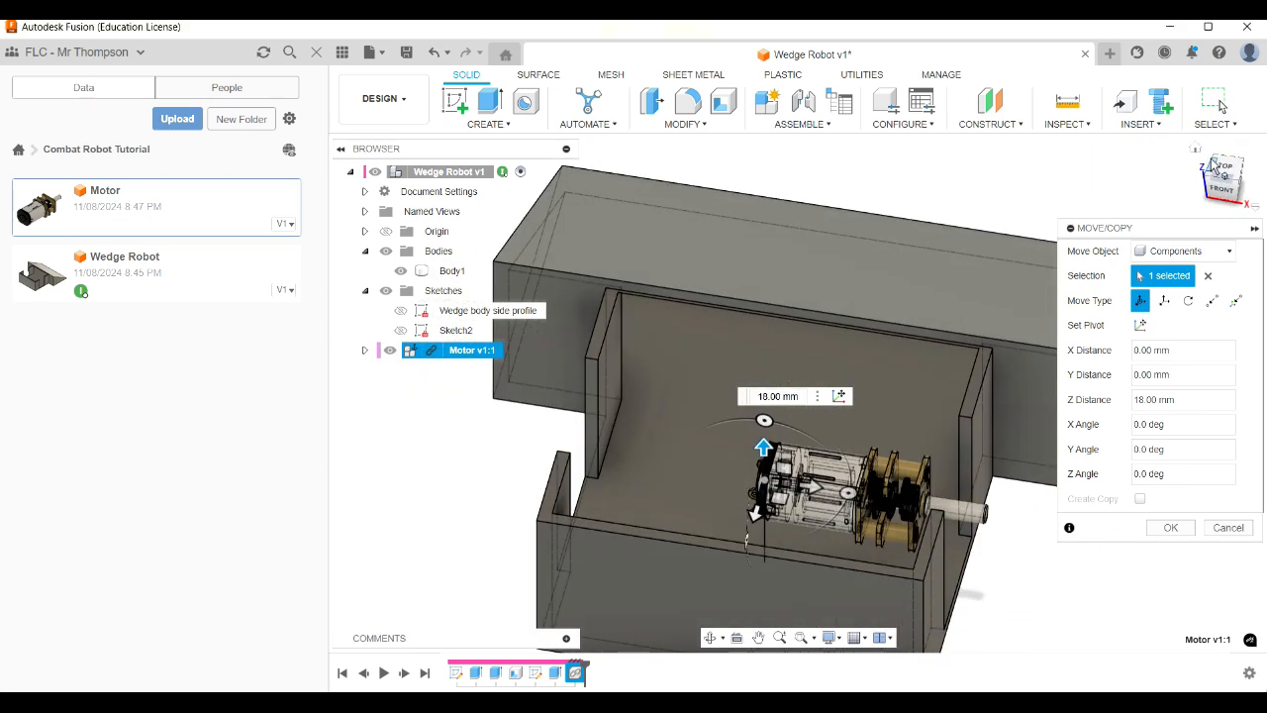
click(1220, 164)
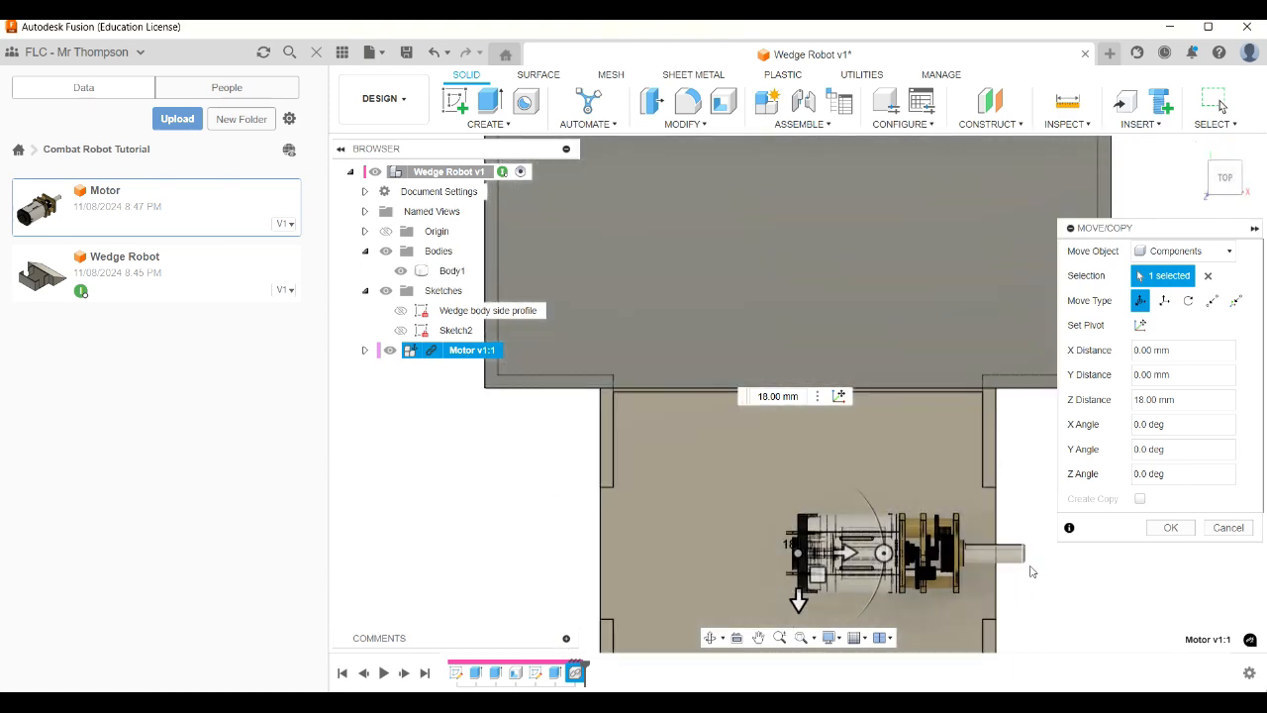
scroll(512, 523, down, 3)
scroll(805, 624, up, 2)
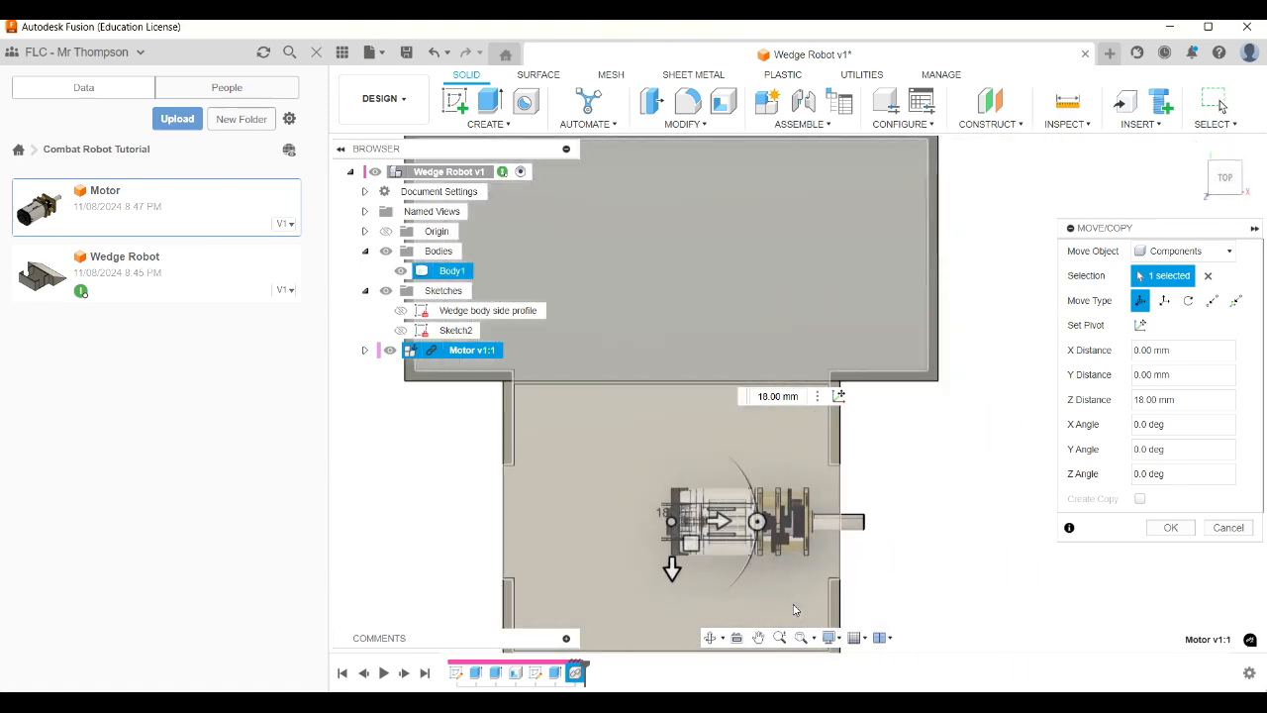
scroll(791, 598, up, 2)
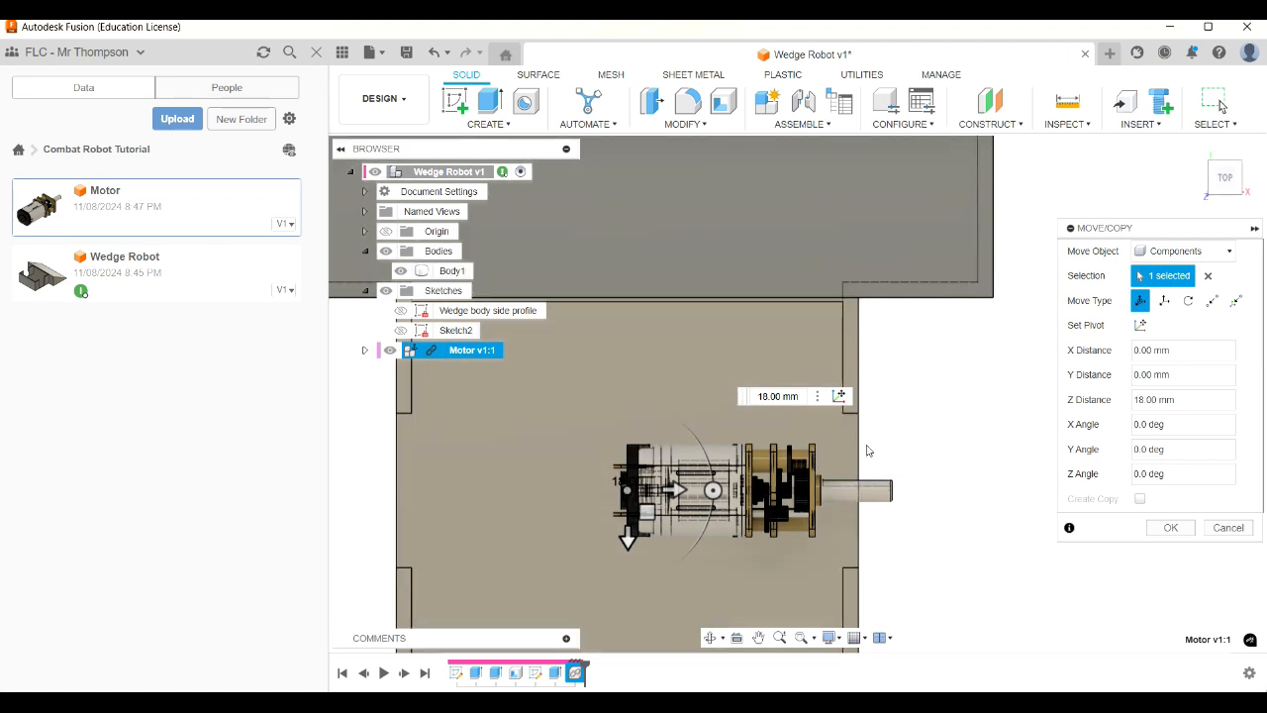
click(677, 490)
drag(677, 490, 788, 503)
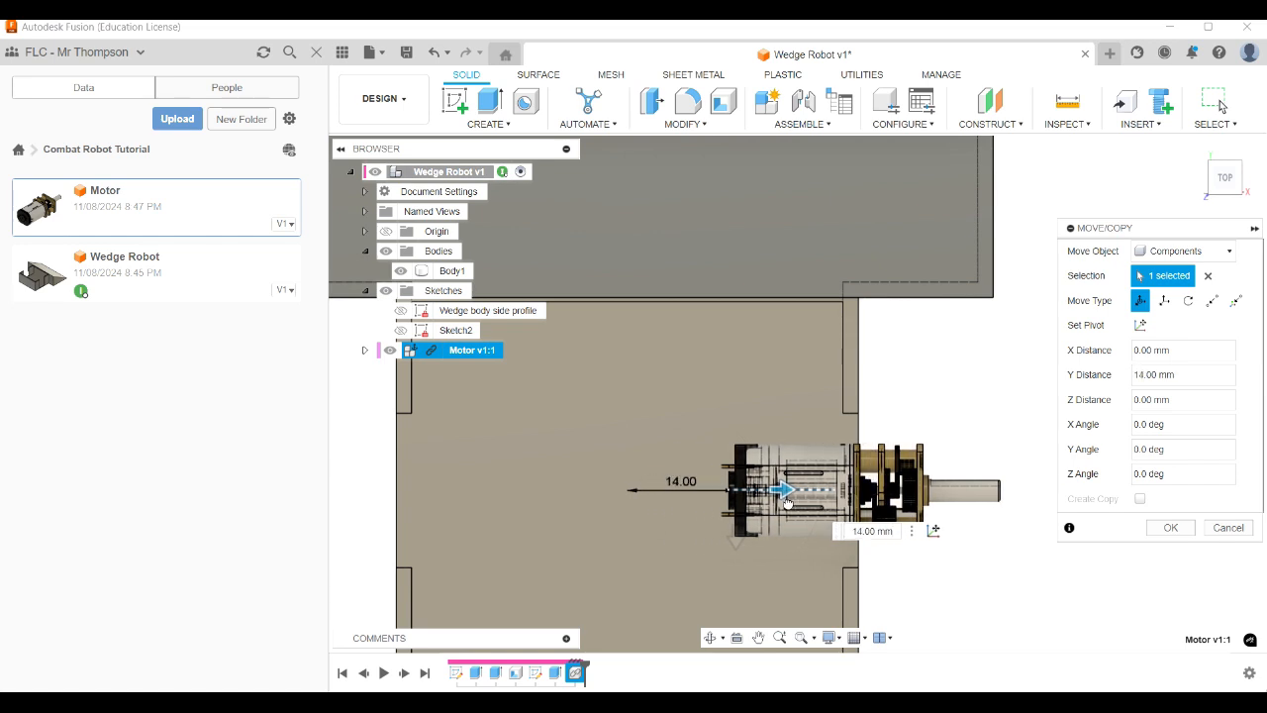
drag(788, 503, 779, 502)
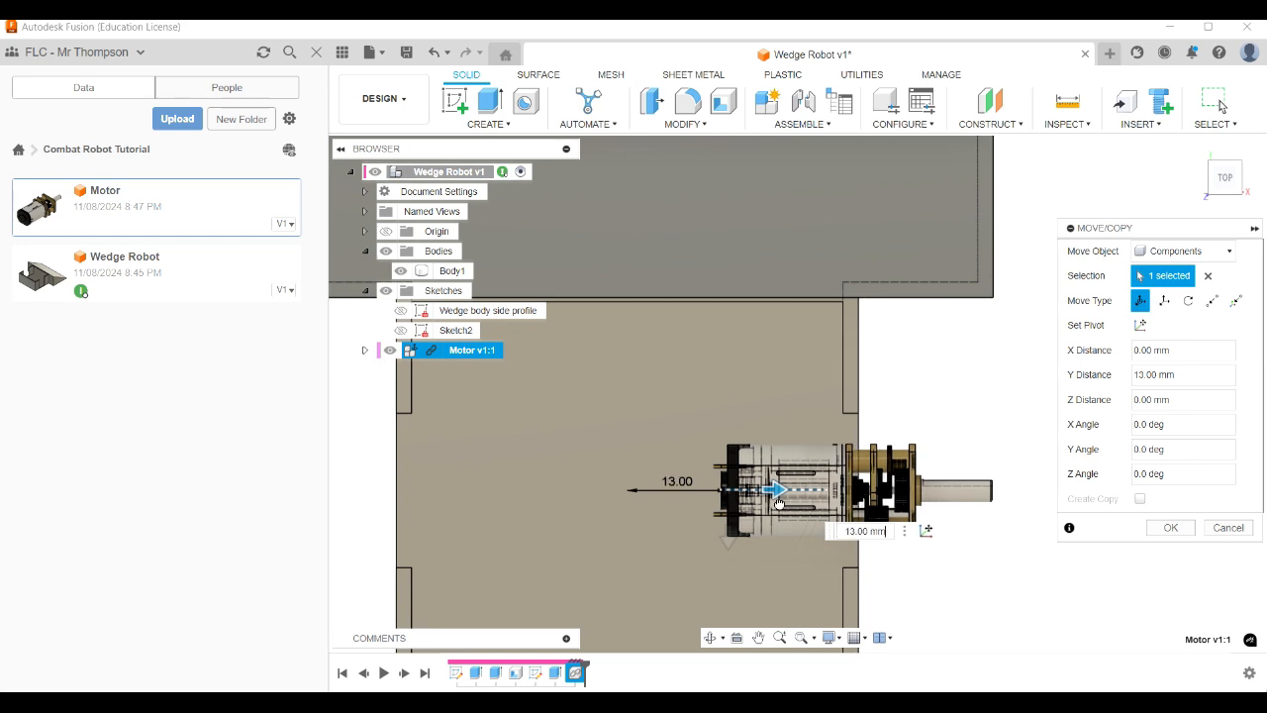
drag(779, 503, 779, 504)
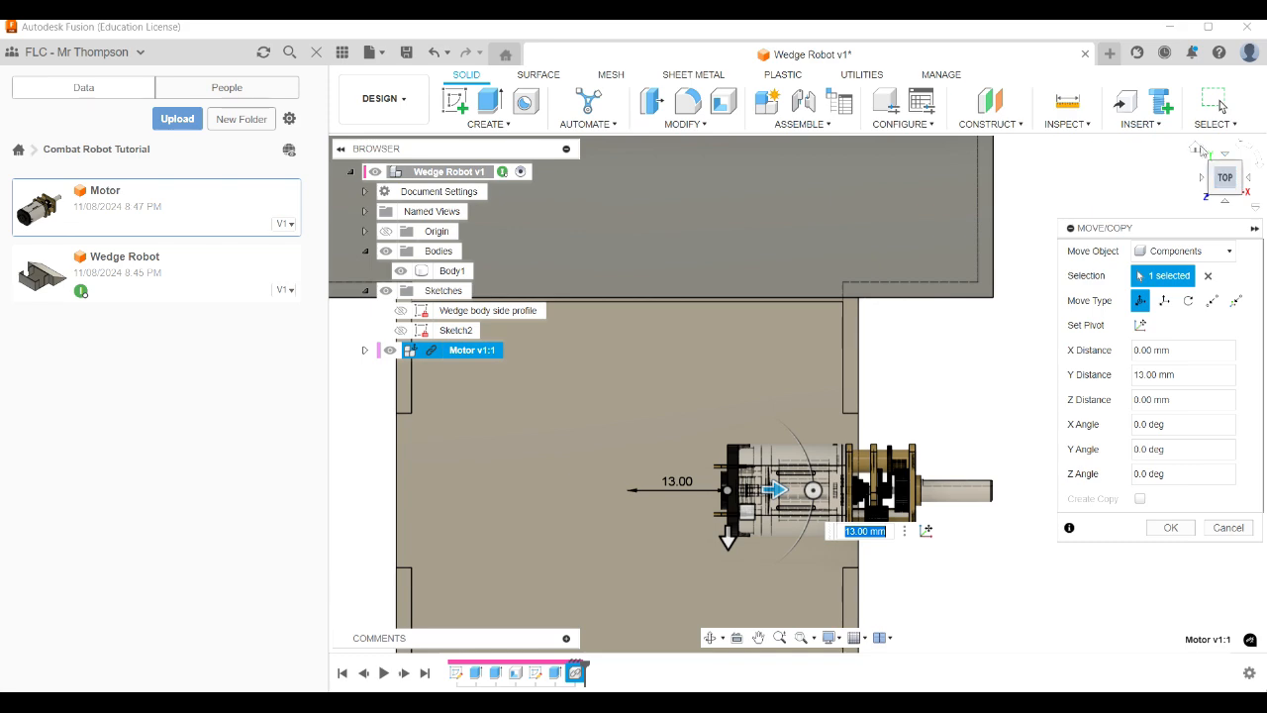
click(1243, 193)
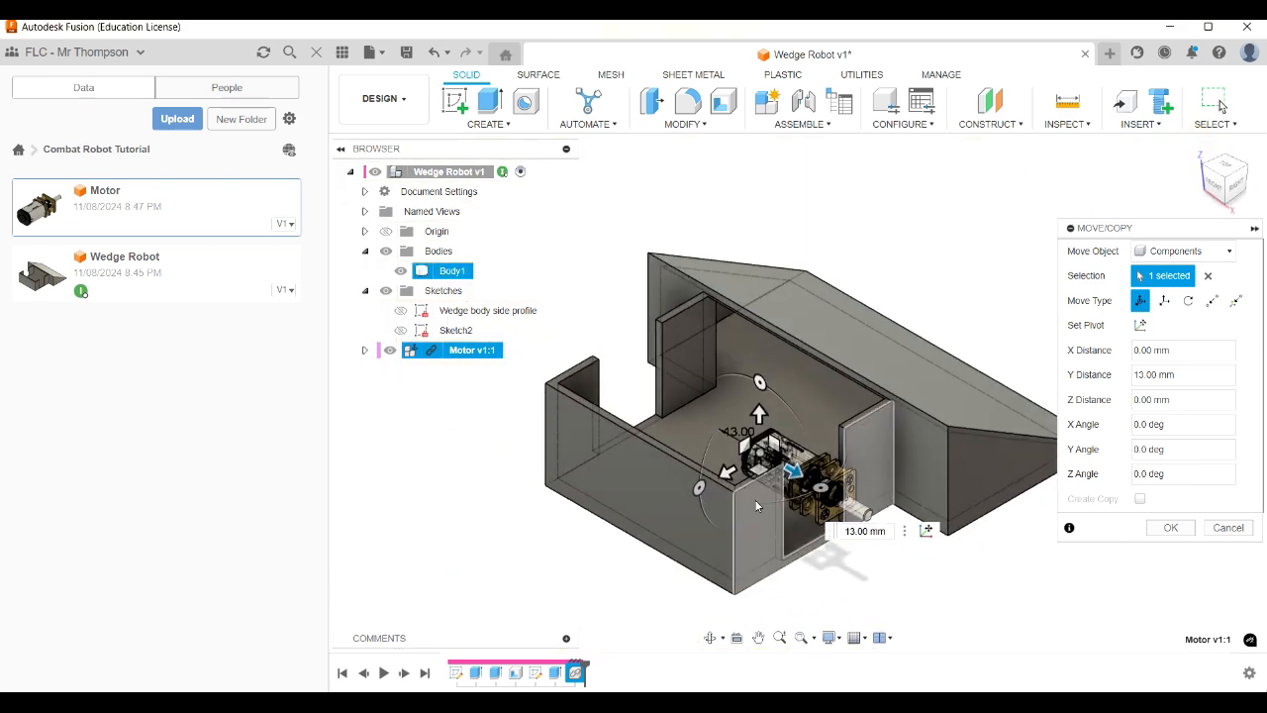
click(1236, 183)
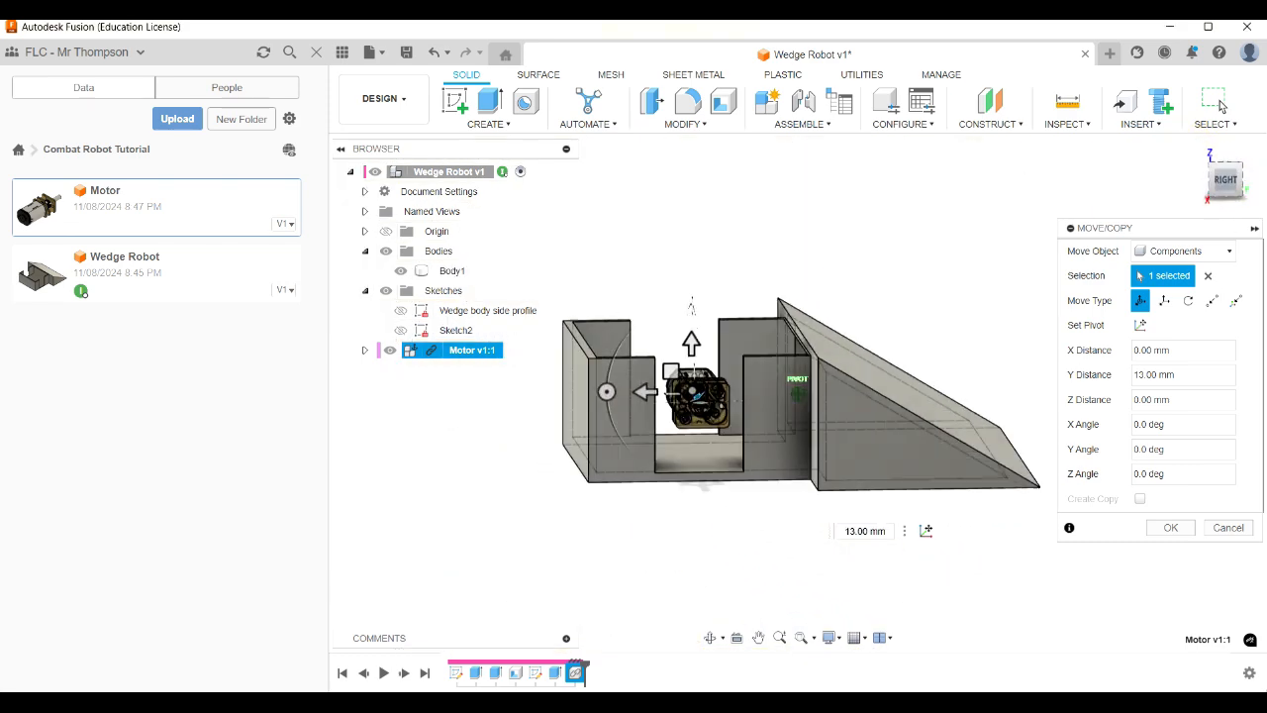
click(1189, 530)
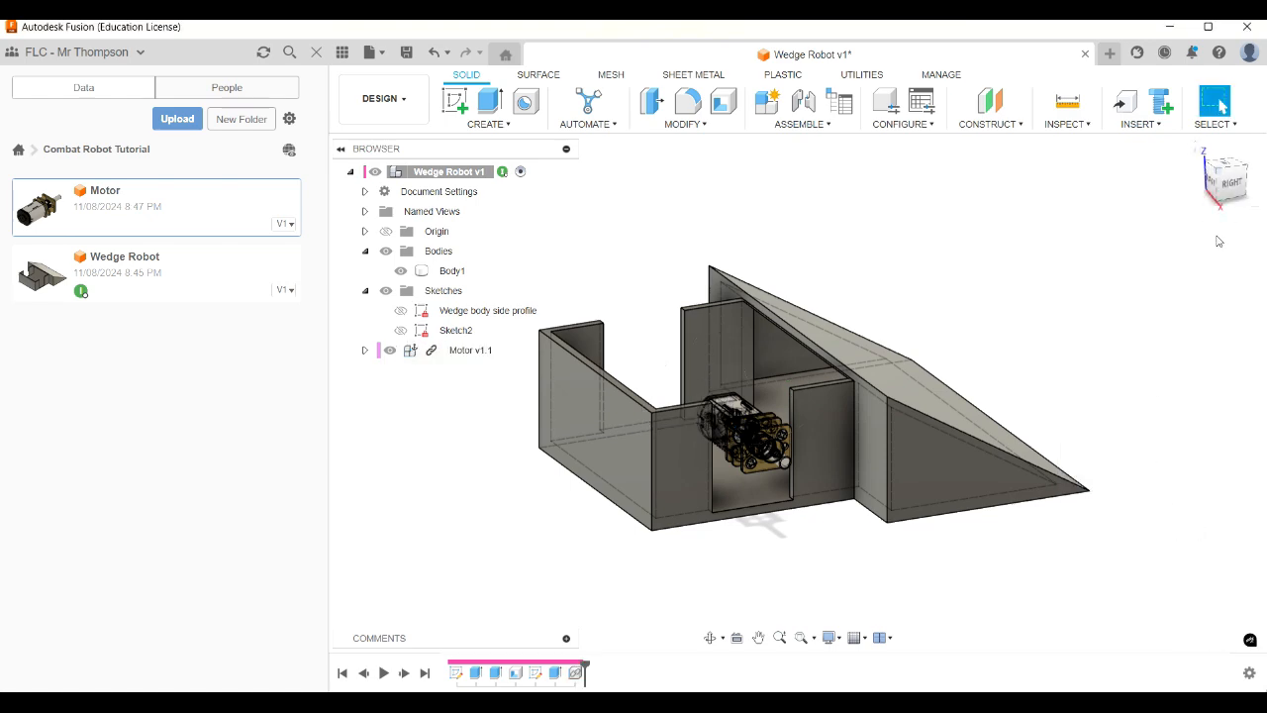
Start a sketch on the inner face of the side wall, between the wedge and the motor's opening.
mouse_move(1232, 180)
mouse_down()
mouse_move(1246, 196)
mouse_move(1216, 200)
mouse_move(1209, 183)
mouse_up()
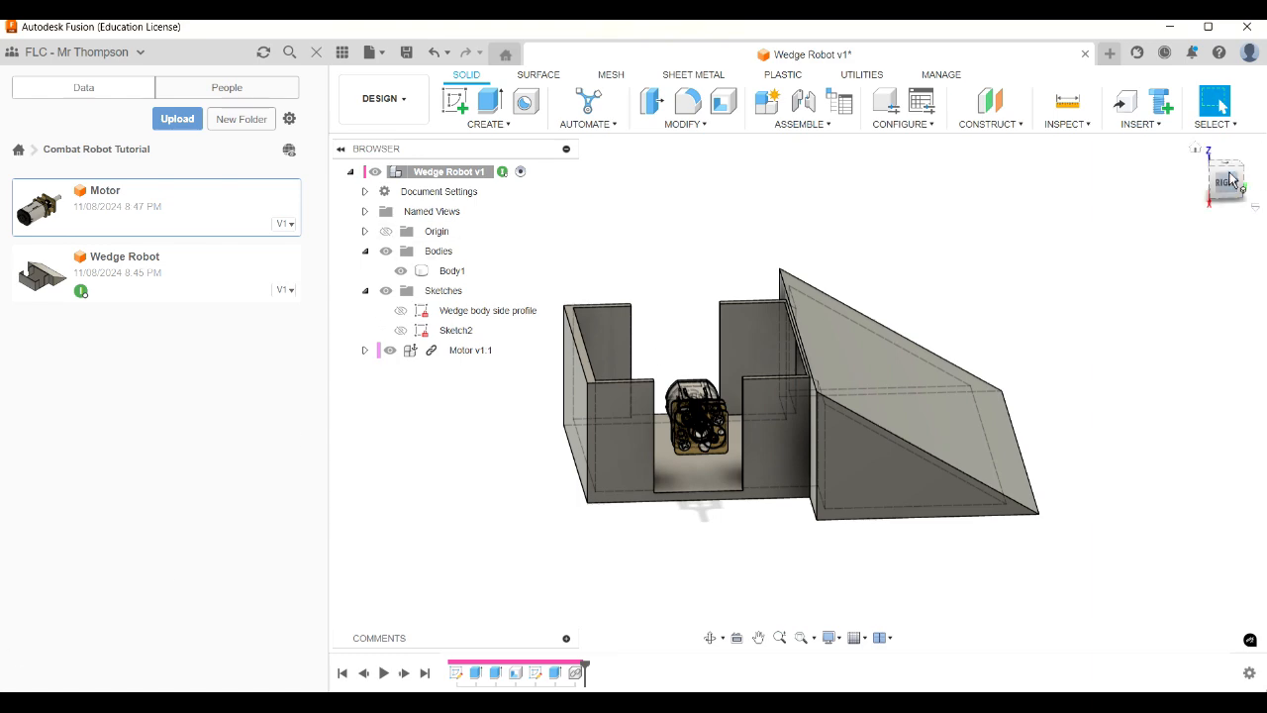
drag(1219, 176, 1222, 183)
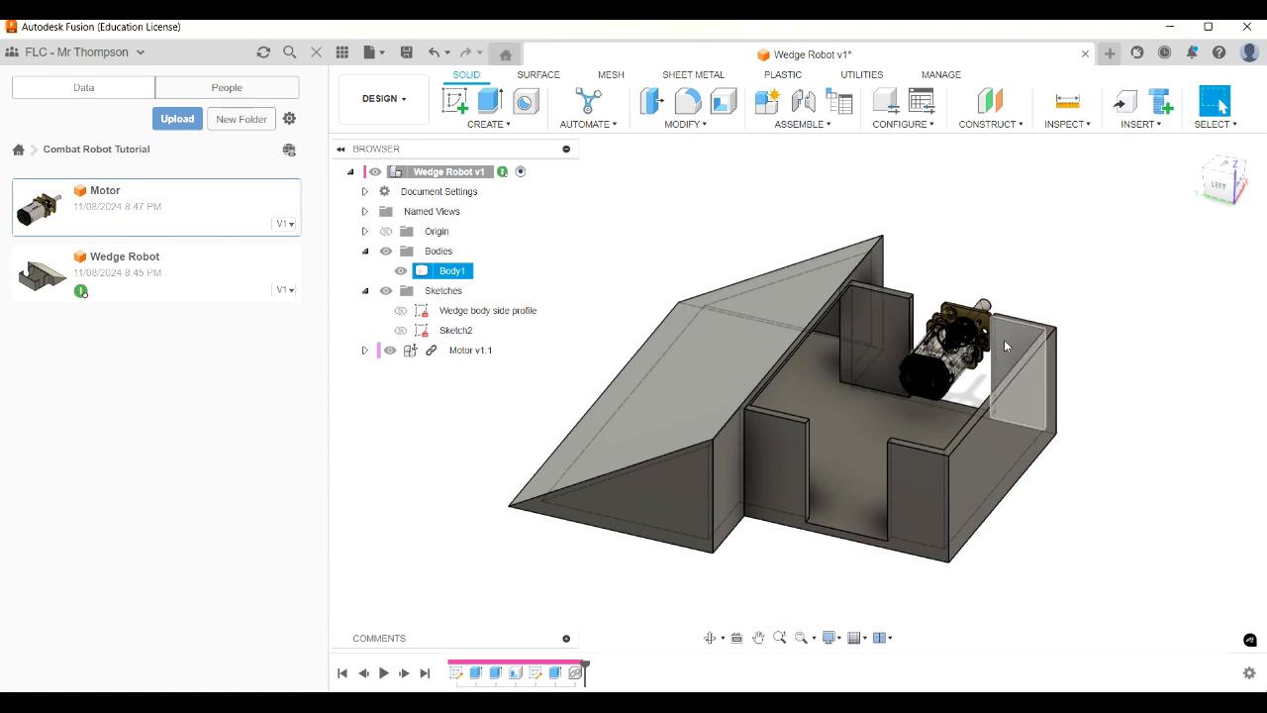
click(458, 103)
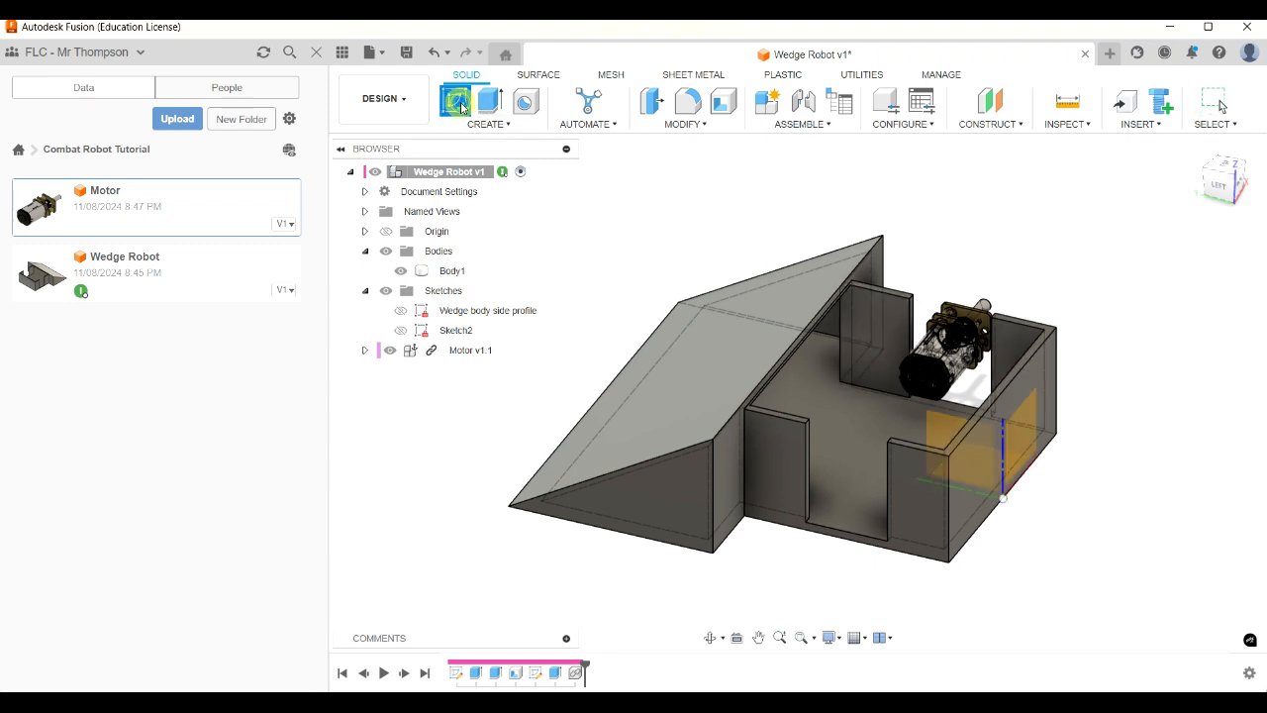
click(893, 335)
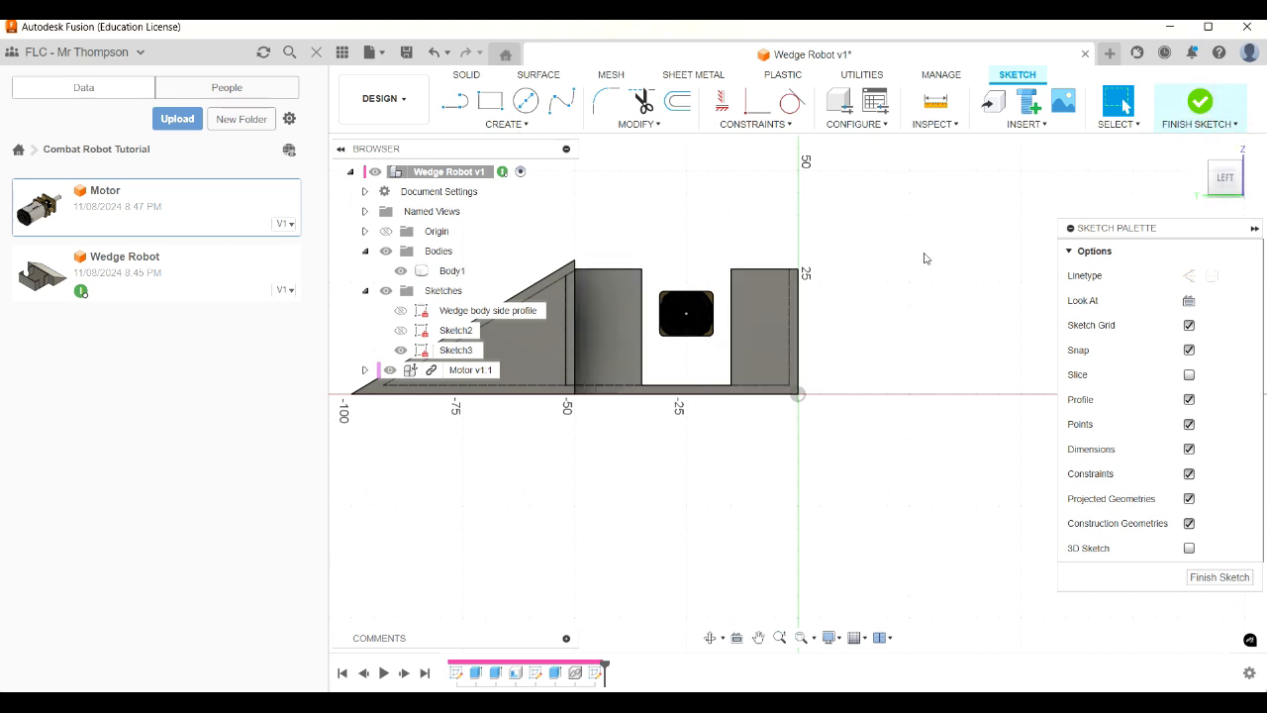
Project the two opposite curved edges of the motor's silver housing into the sketch with the projection link on.
scroll(728, 316, up, 2)
scroll(705, 303, up, 3)
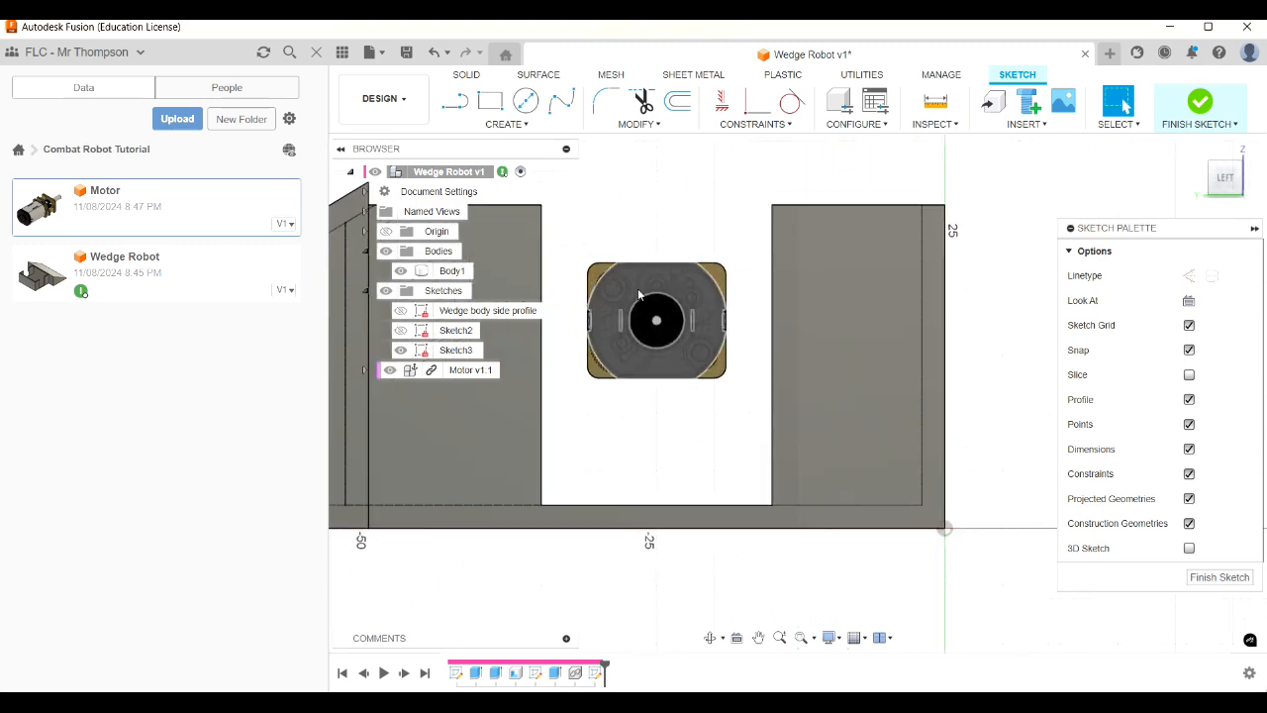
drag(1224, 181, 1209, 197)
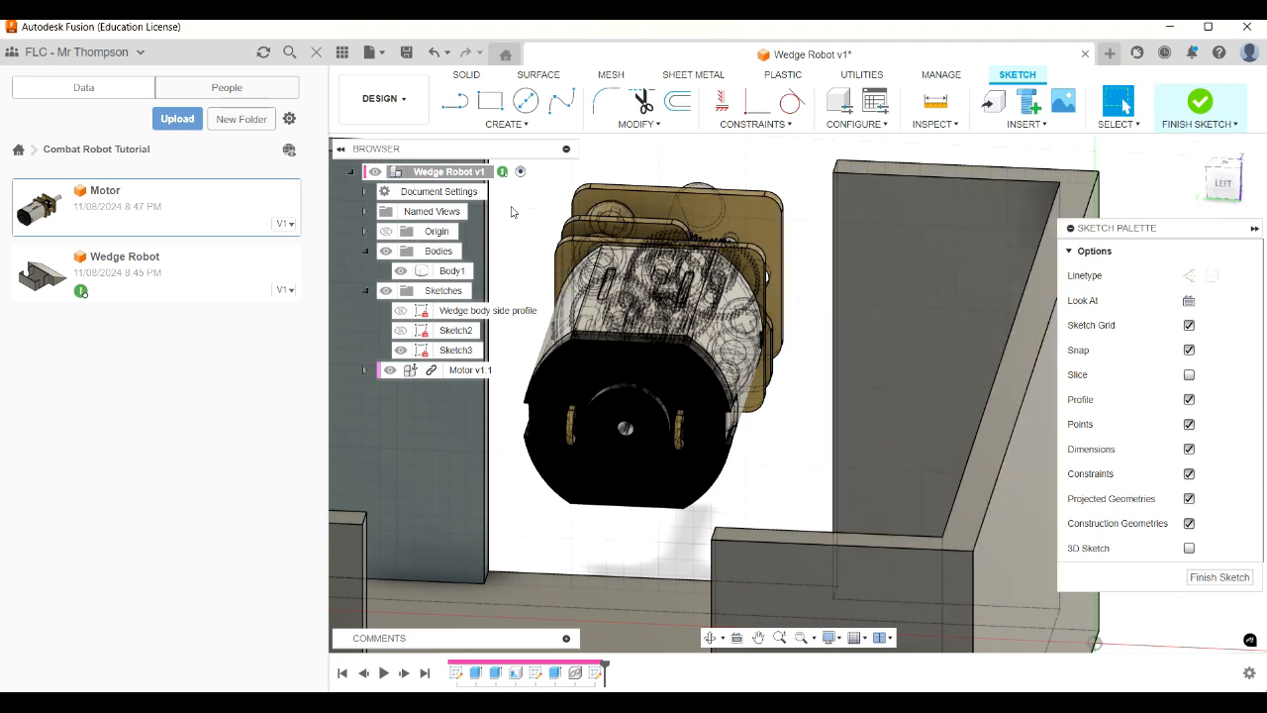
key(p)
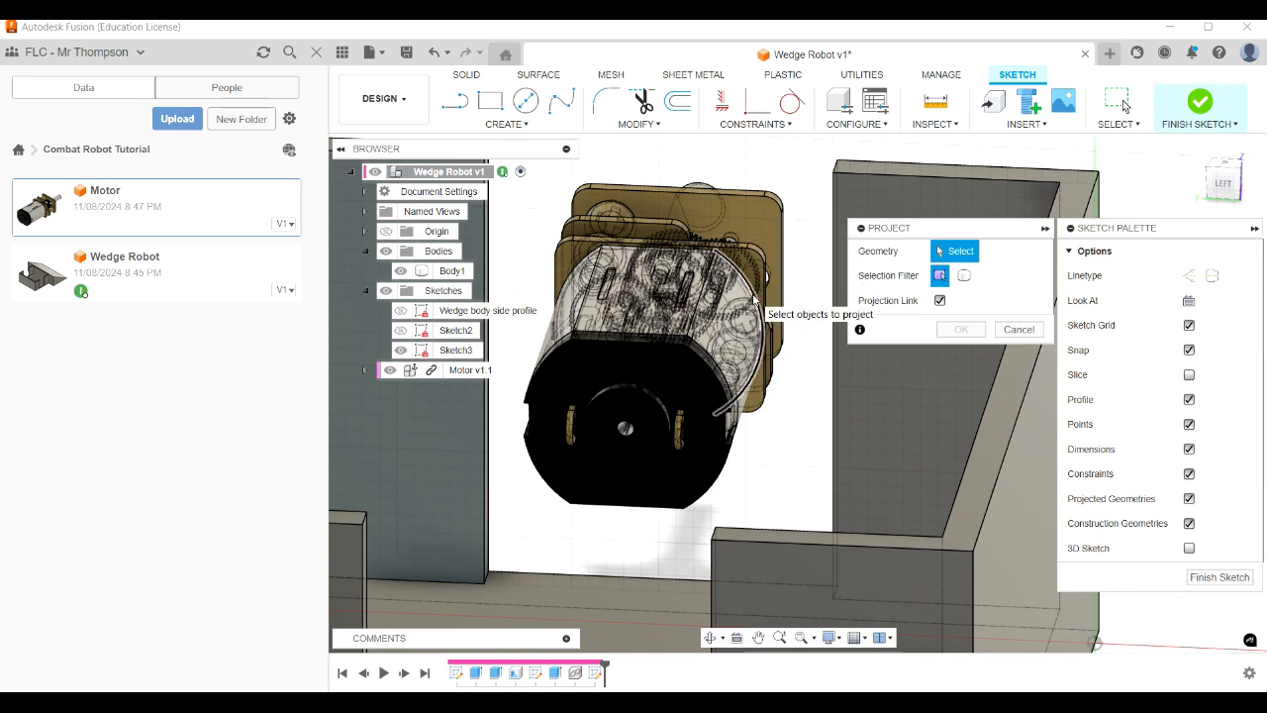
scroll(753, 287, up, 2)
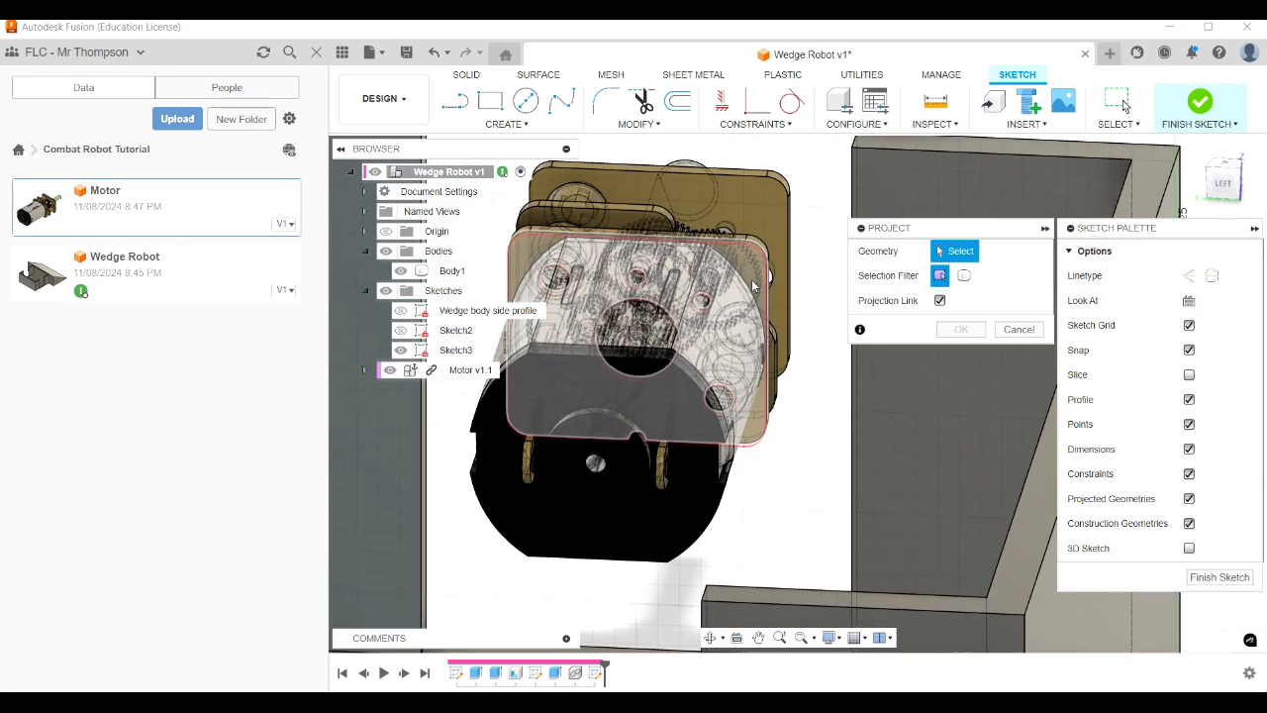
scroll(753, 287, up, 2)
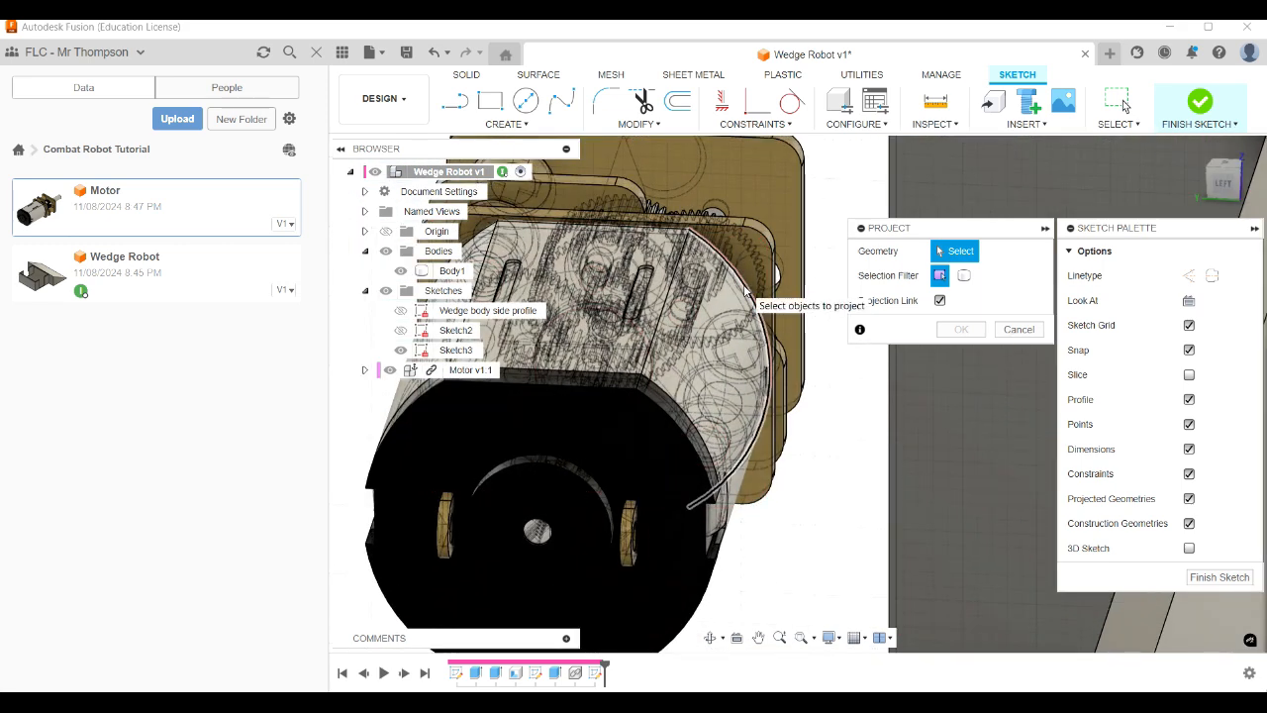
click(747, 289)
scroll(747, 289, down, 3)
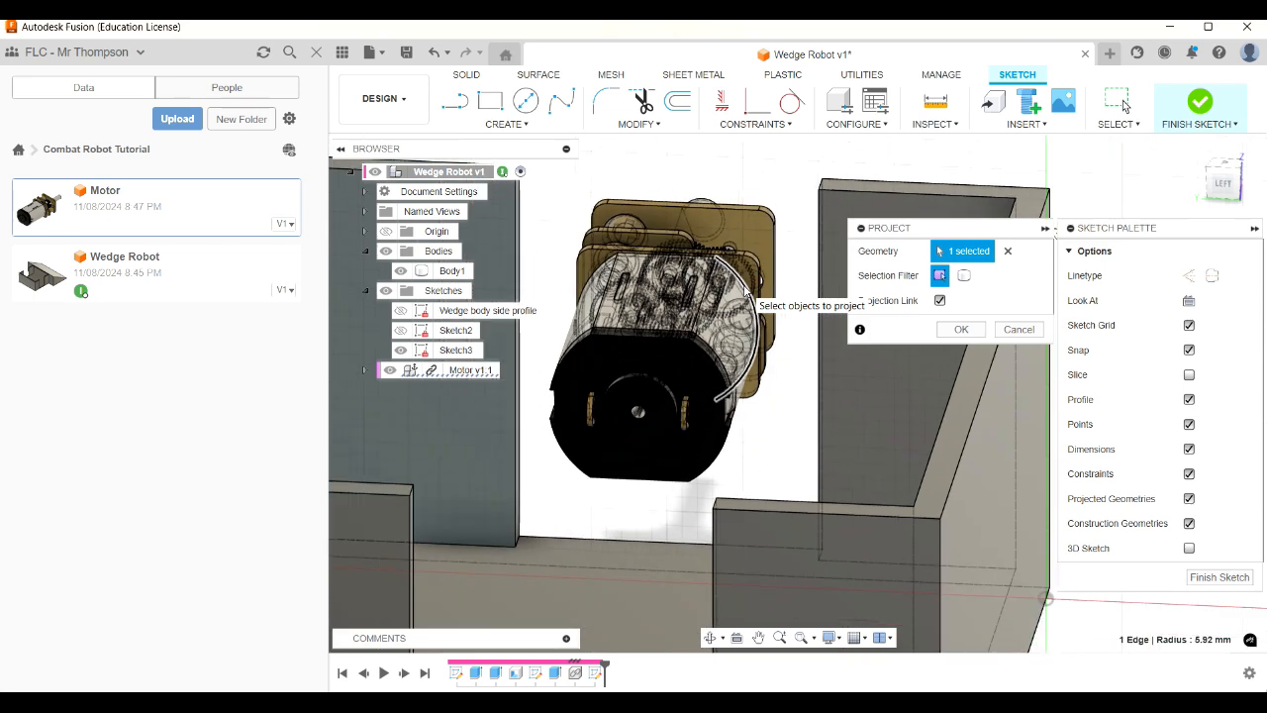
scroll(588, 287, up, 3)
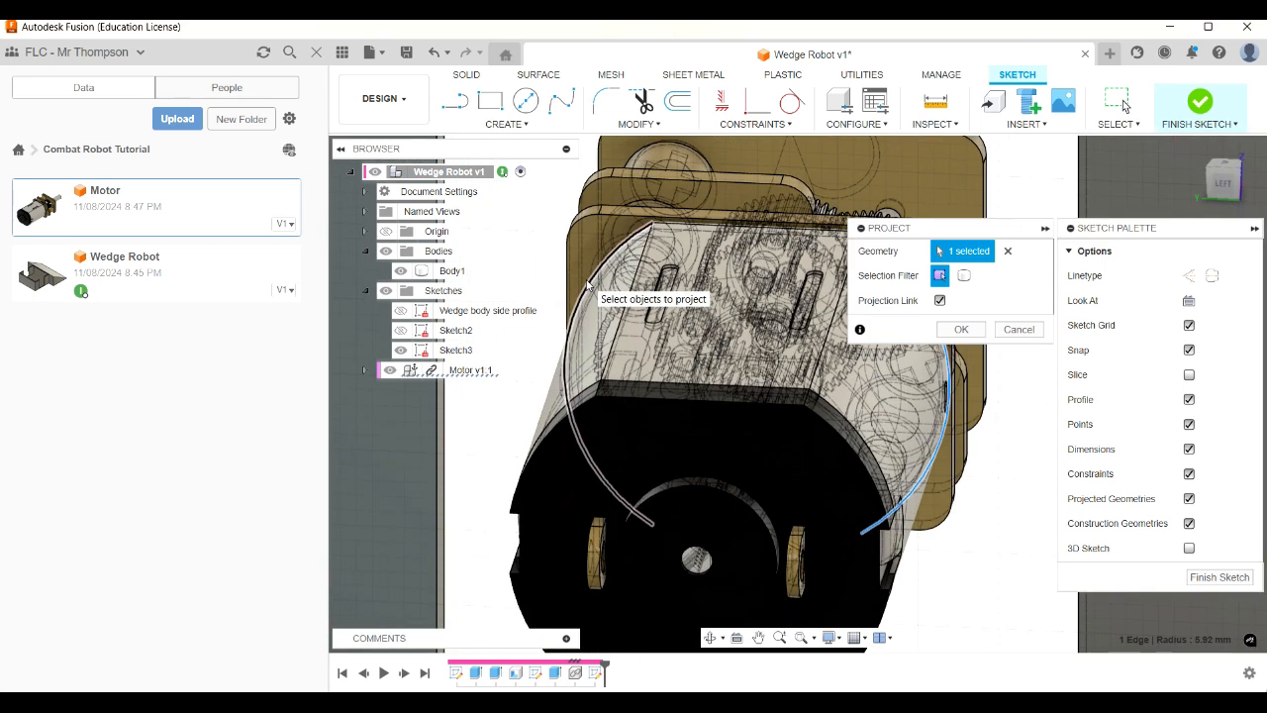
click(586, 282)
scroll(586, 282, down, 3)
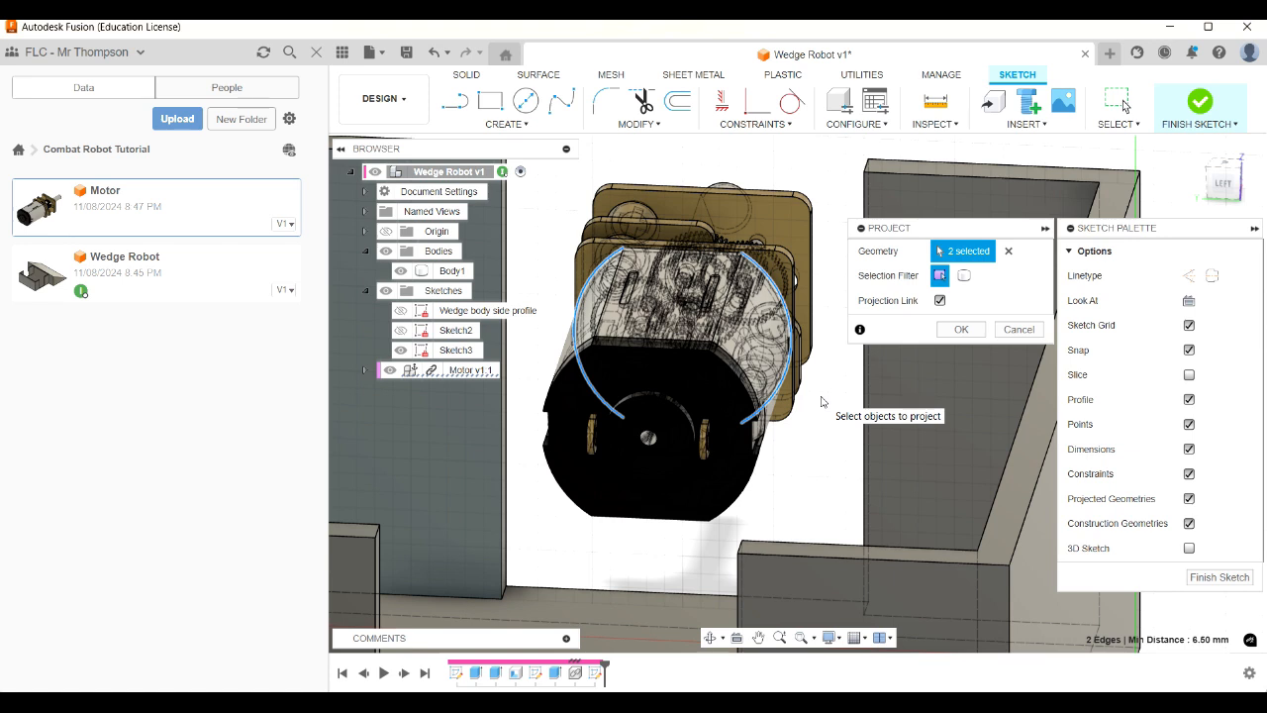
click(960, 330)
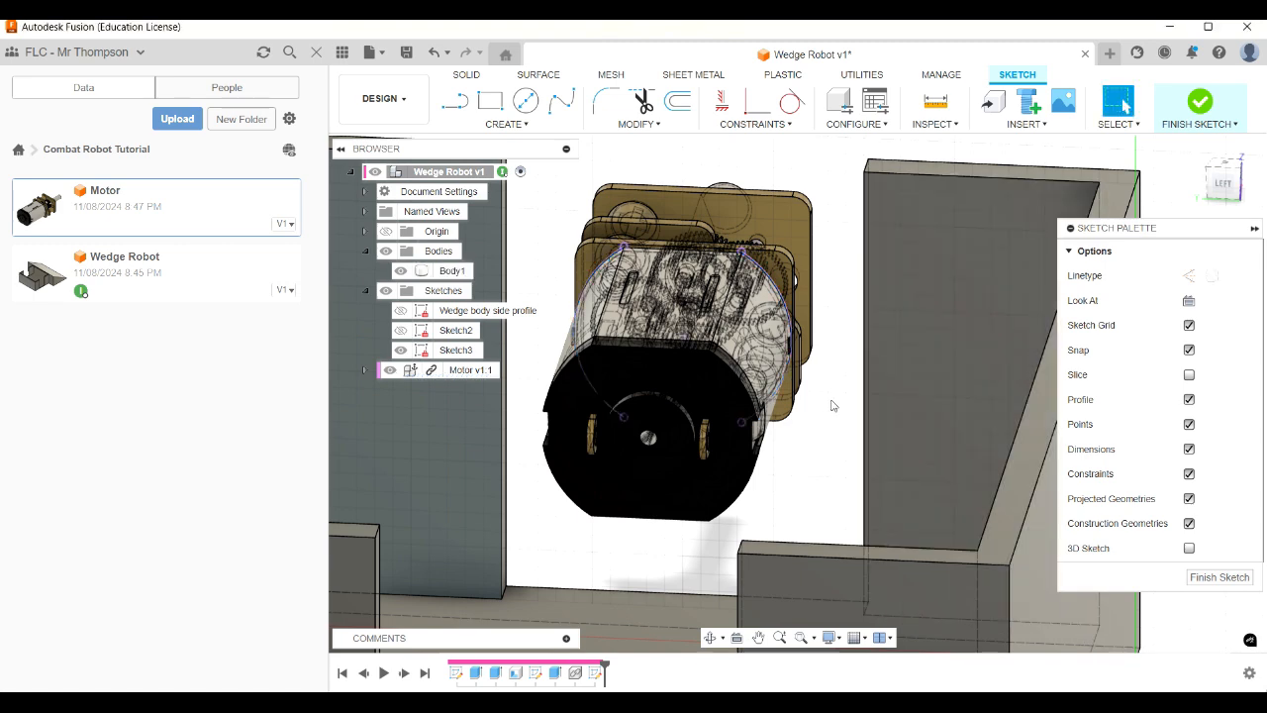
Hide the Motor component, leaving the projected arcs in a straight-on view of the sketch.
click(1226, 188)
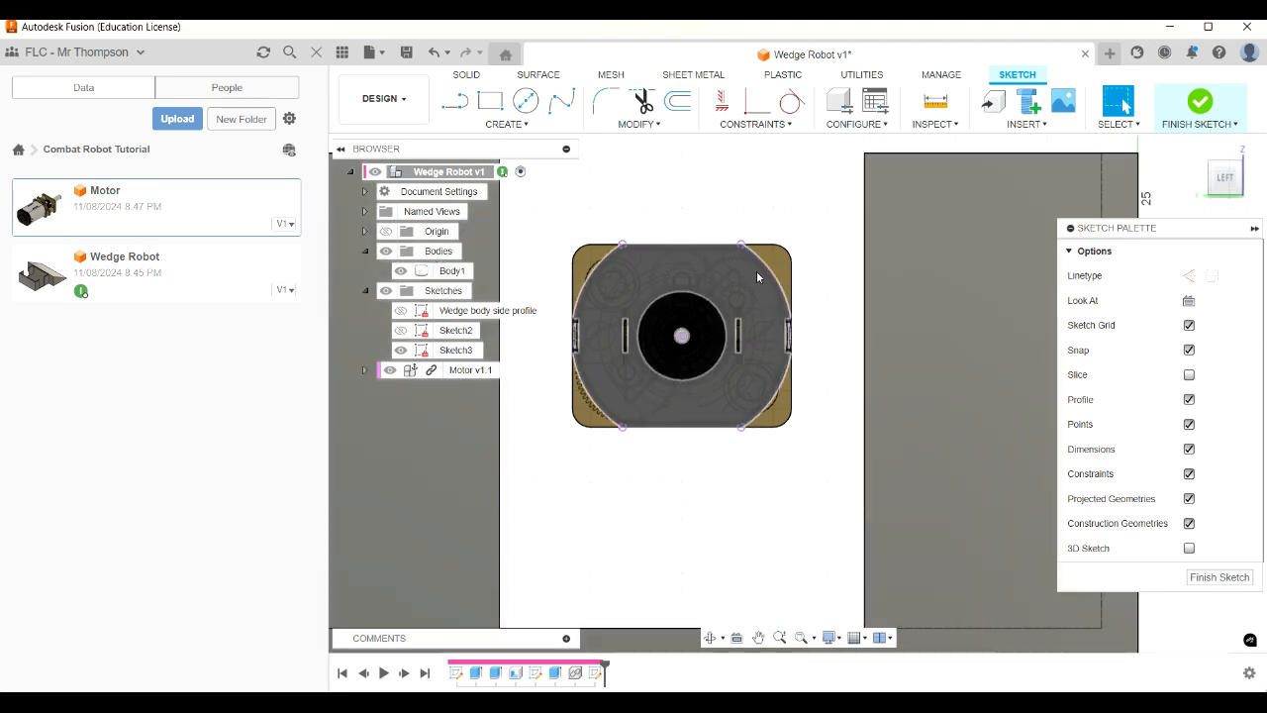
click(452, 270)
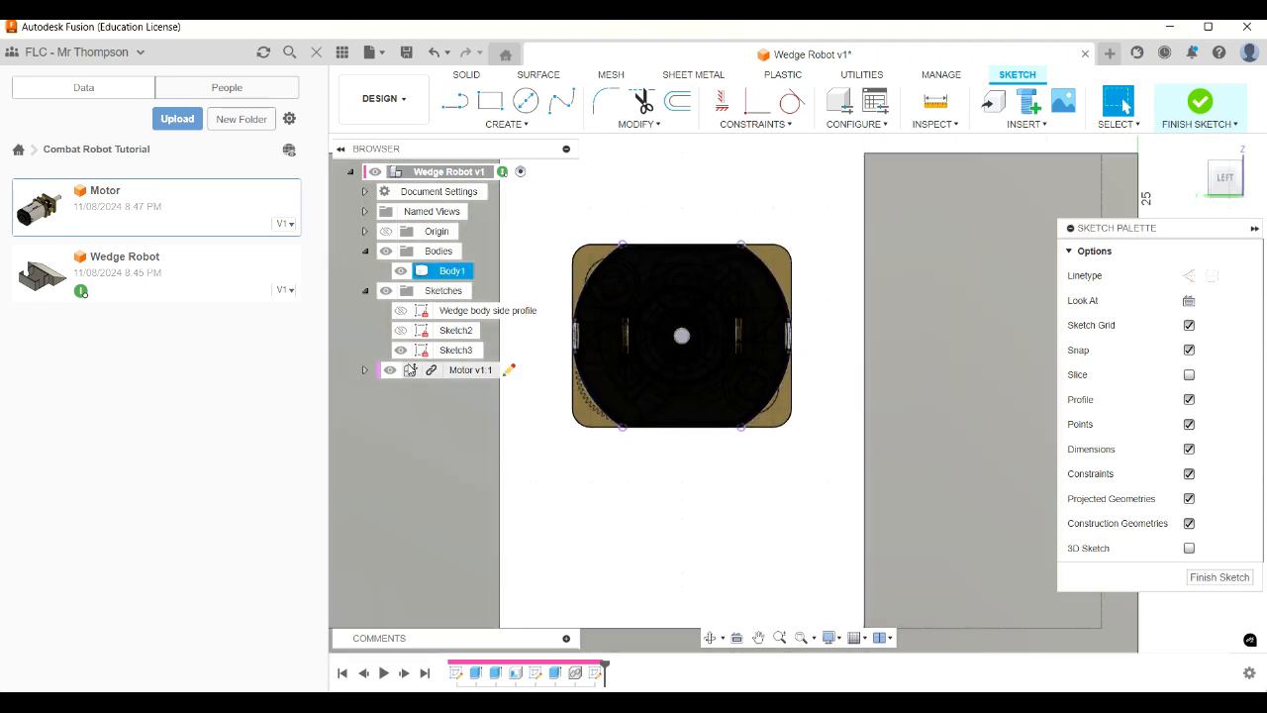
click(395, 372)
click(390, 370)
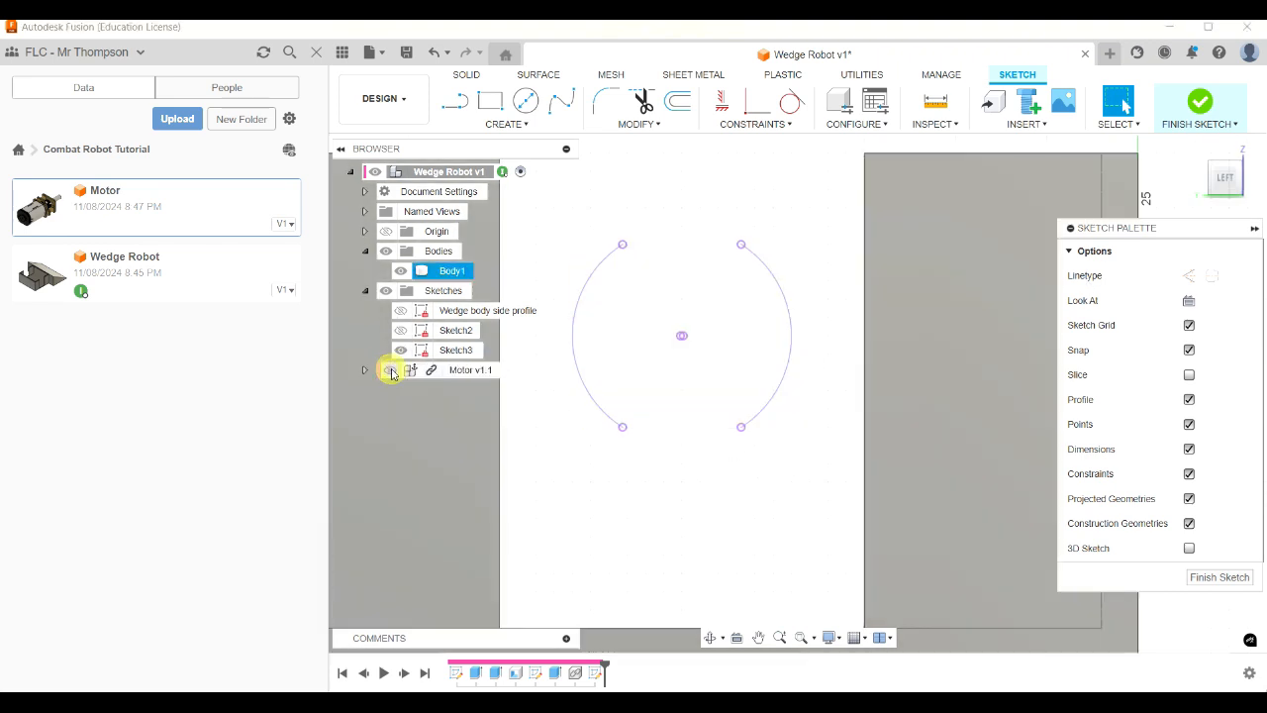
Offset the left projected motor arc outward by 2 mm.
click(669, 439)
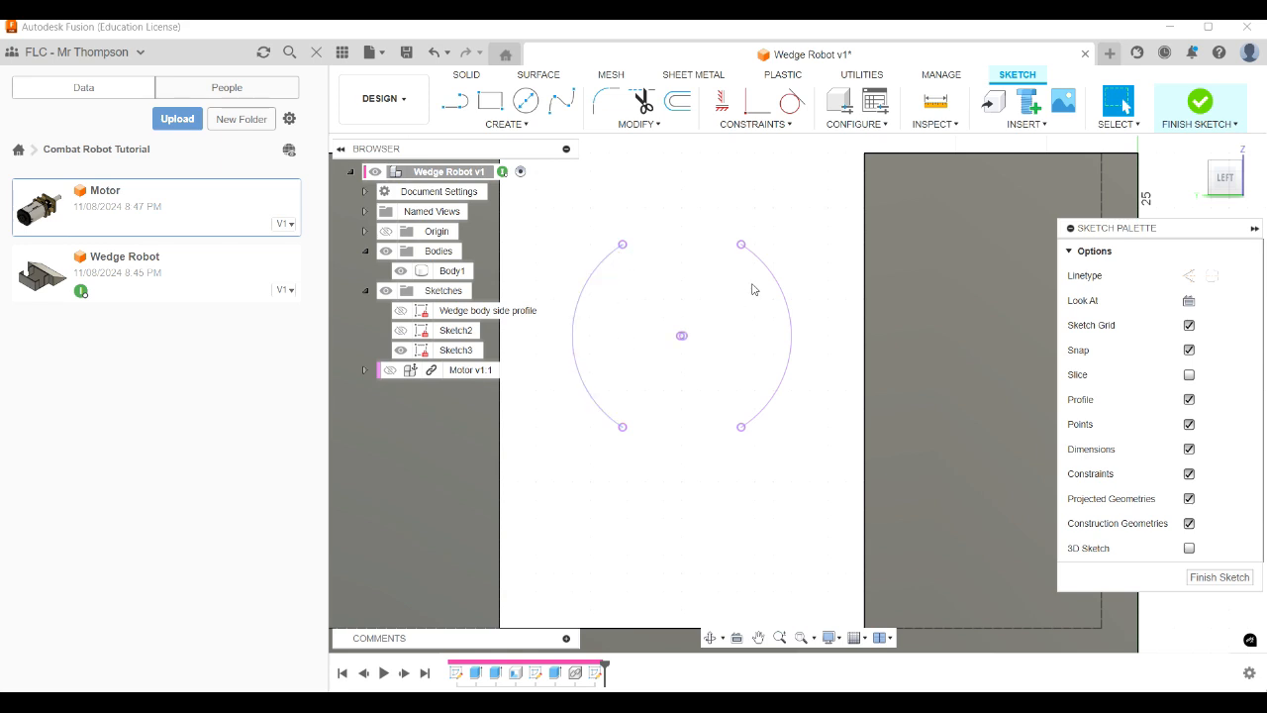
click(680, 107)
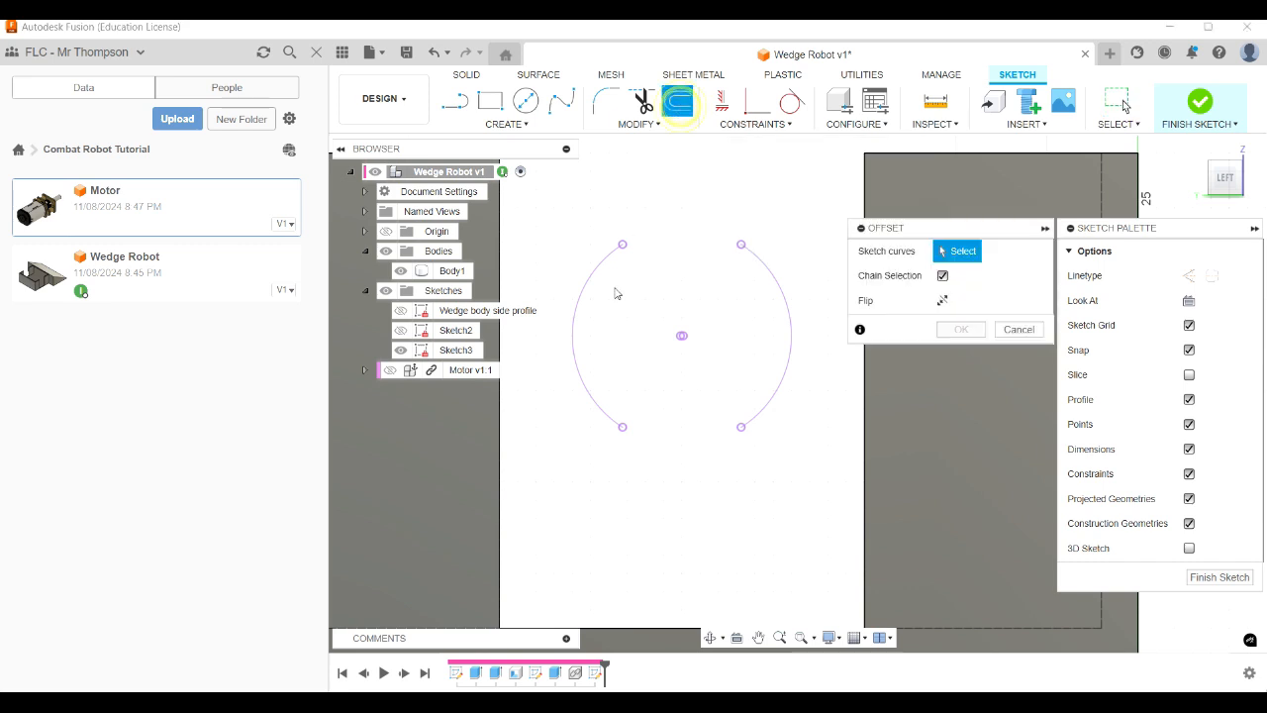
click(576, 310)
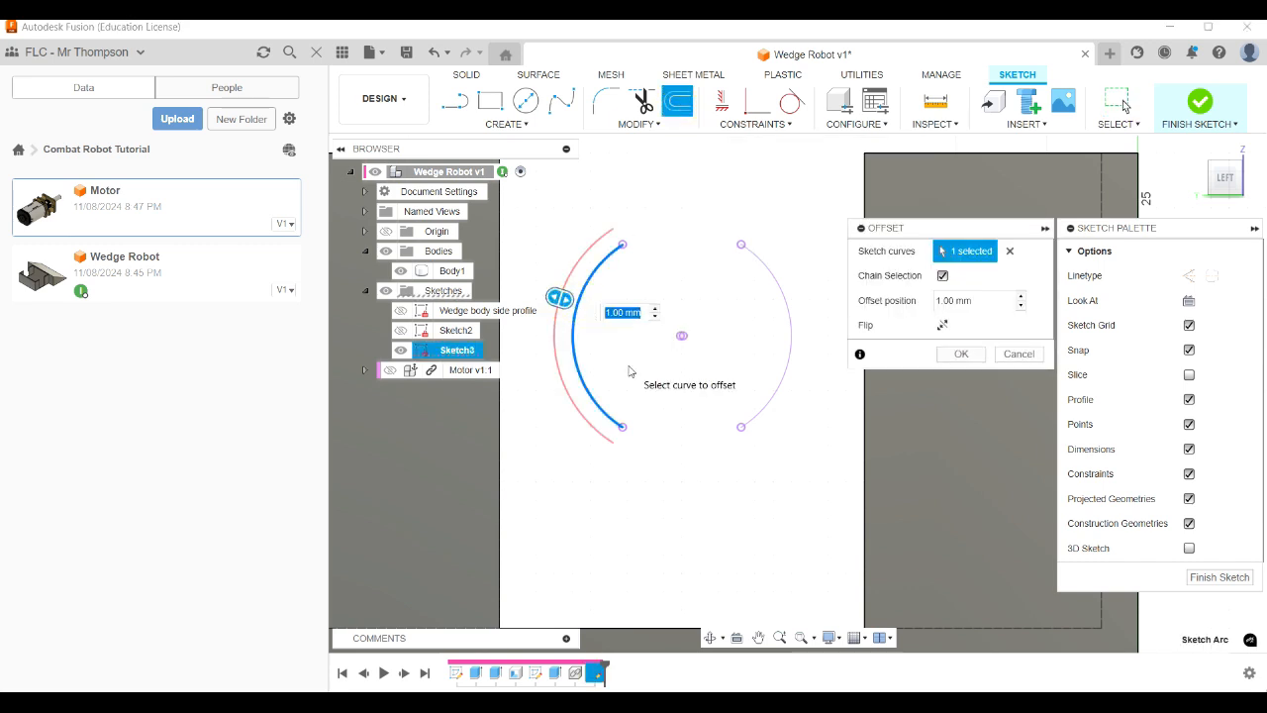
text(1)
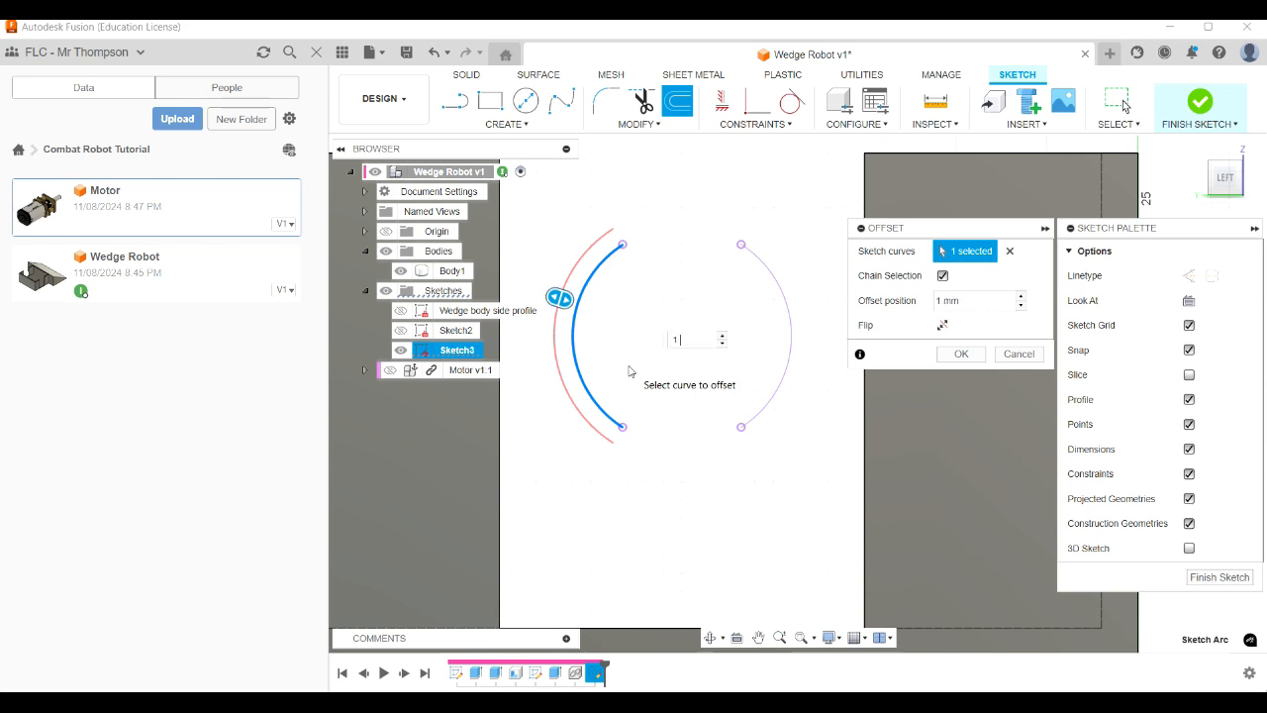
text(.6)
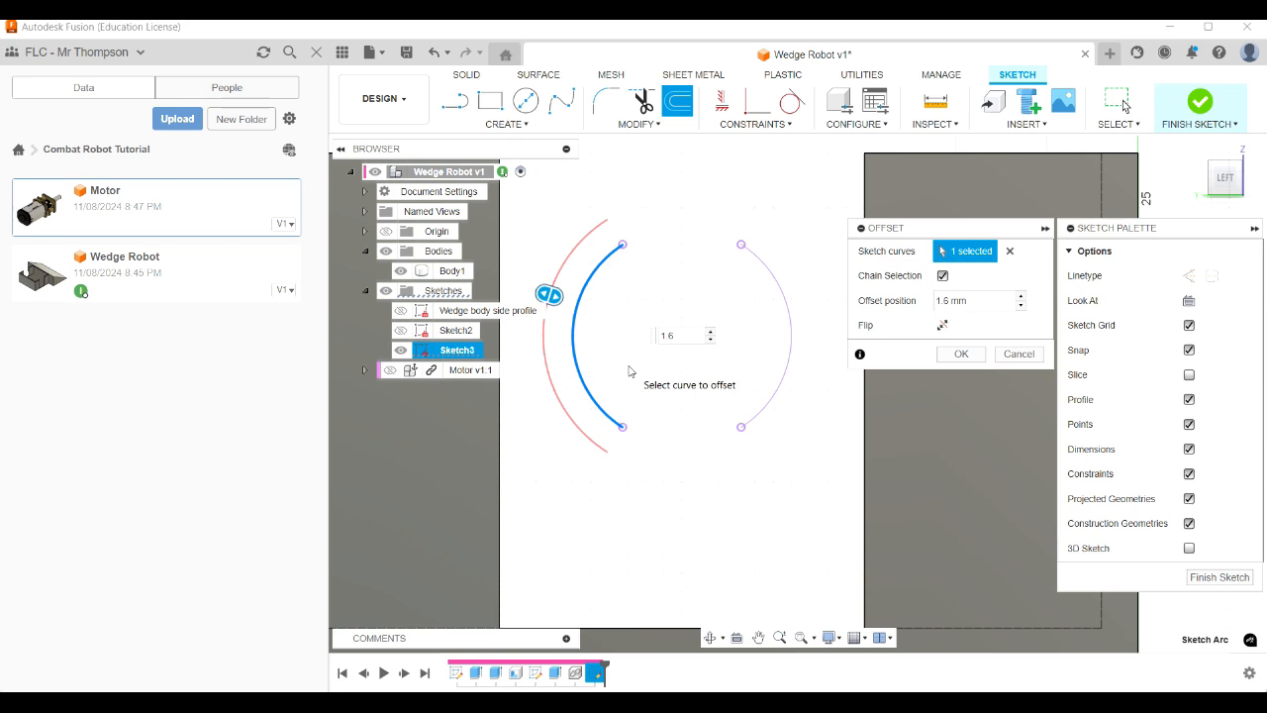
text(2)
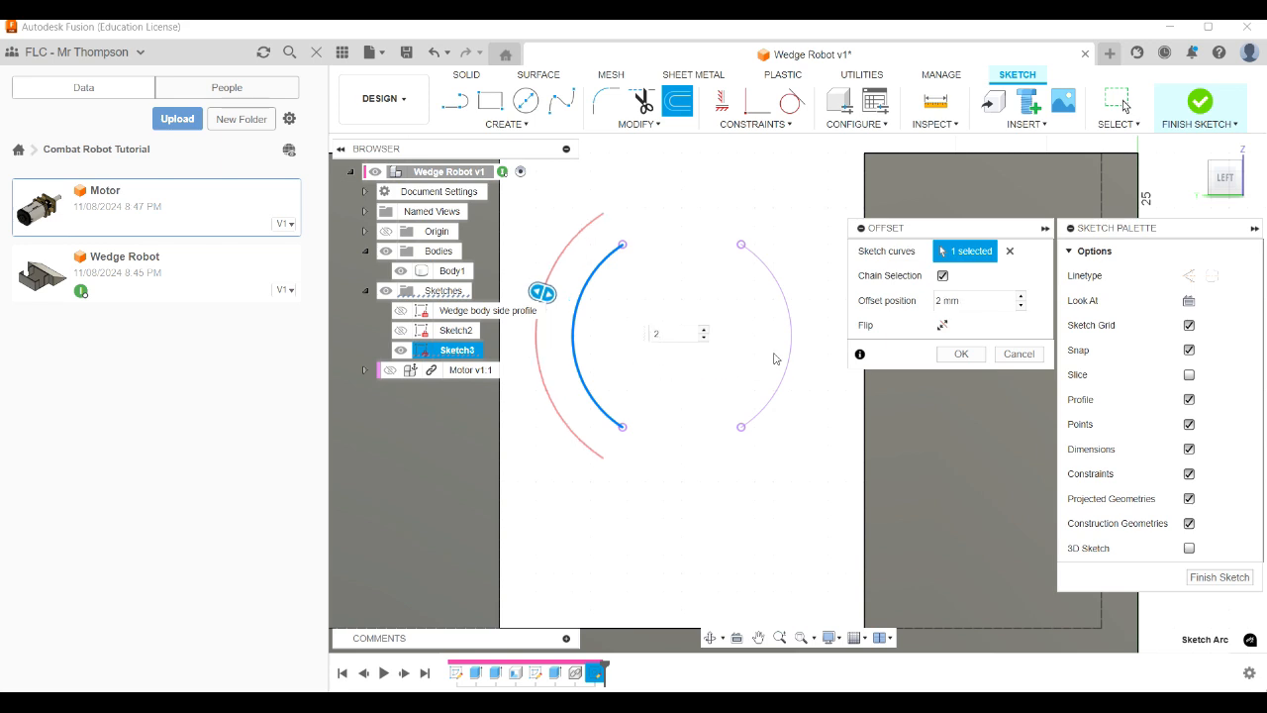
click(959, 353)
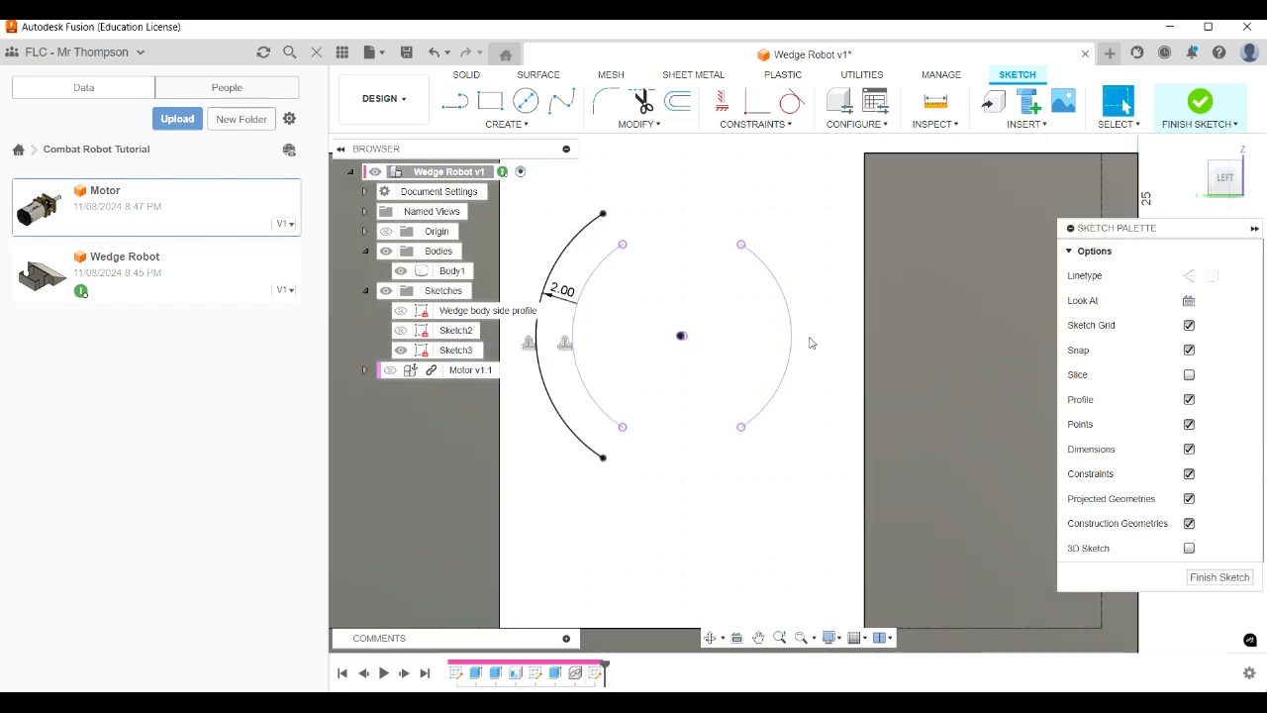
Offset the right projected motor arc outward by 2 mm to match the opposite side.
click(677, 113)
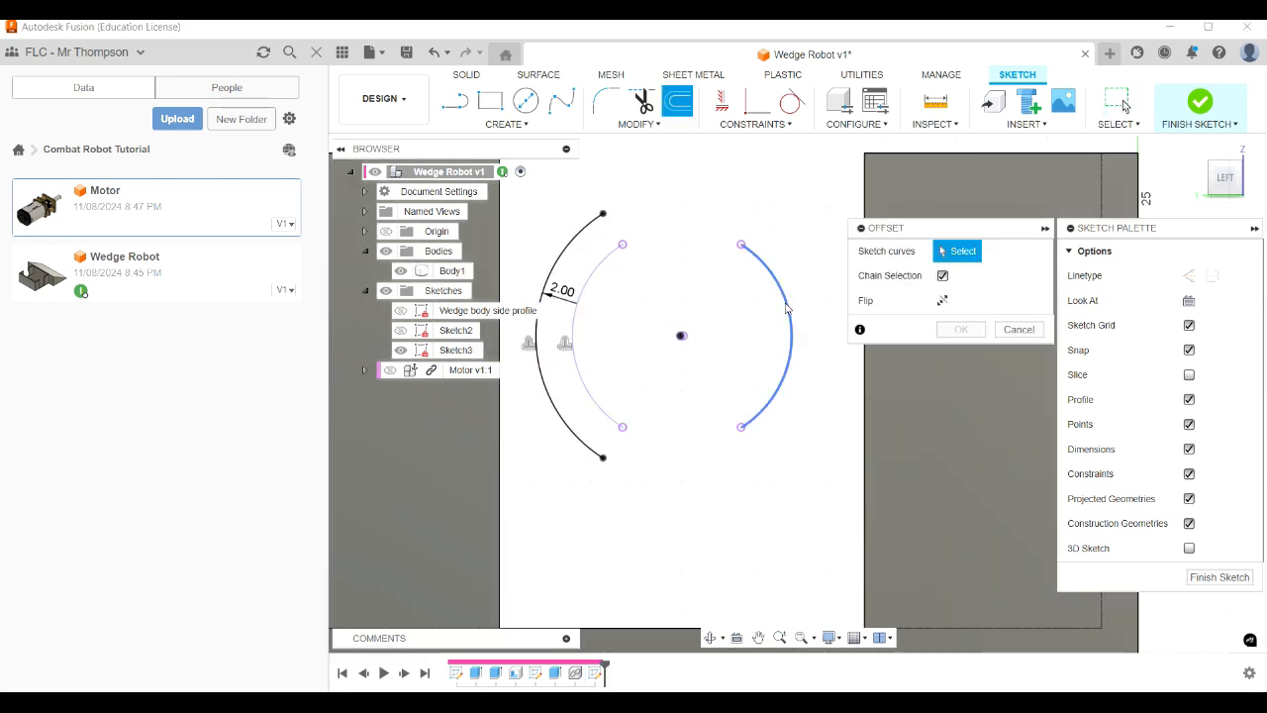
click(787, 308)
text(2)
key(Return)
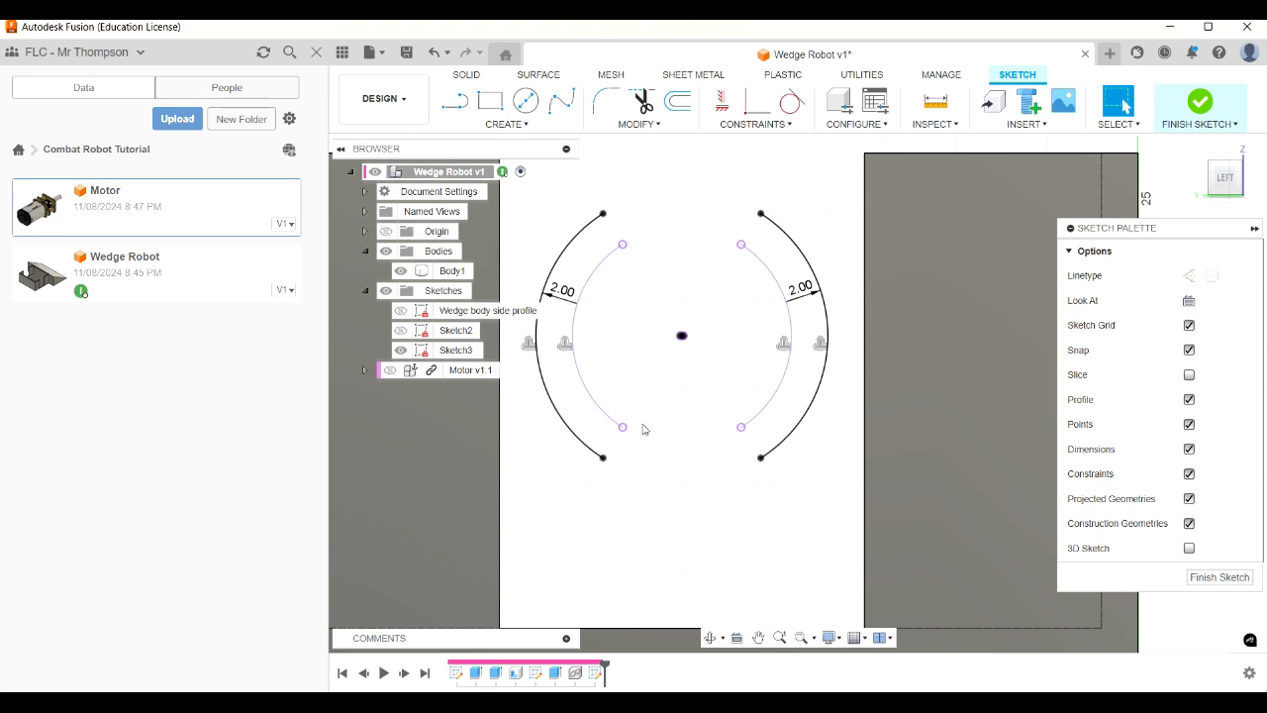
Sketch a rectangle about 8.6 by 4 mm between the lower ends of the arcs, starting on the left projected arc.
click(490, 100)
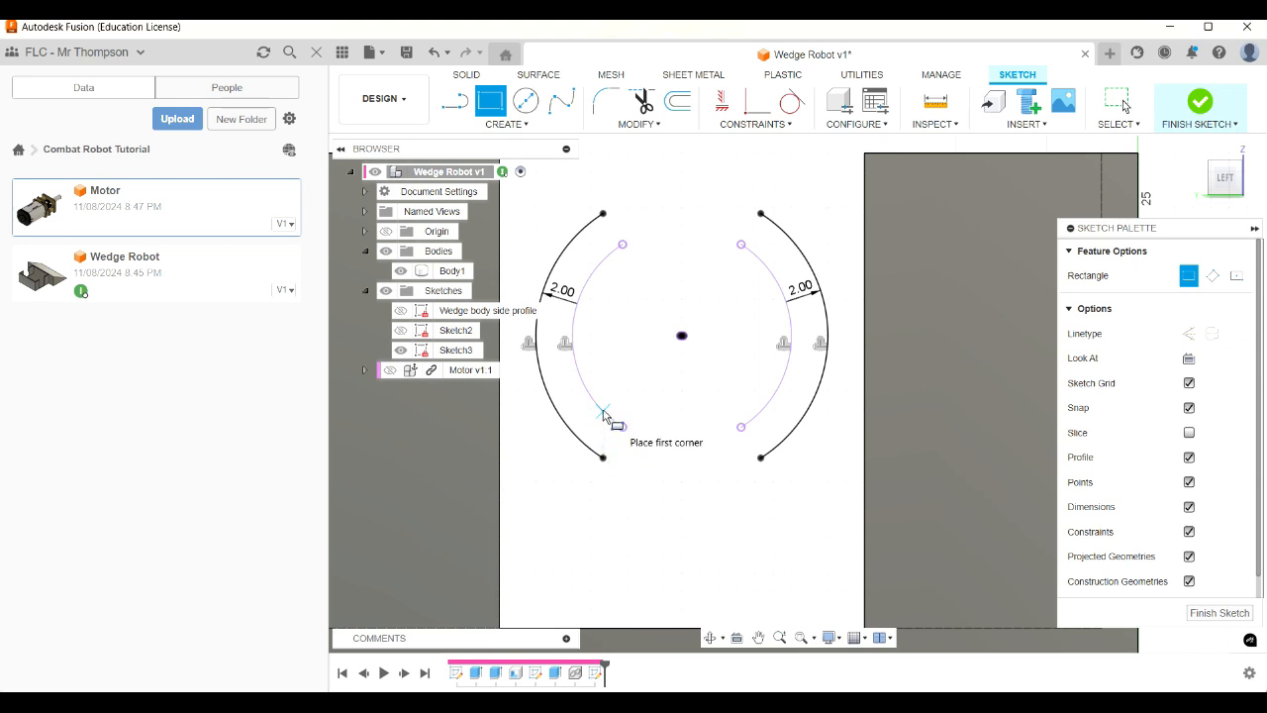
click(602, 410)
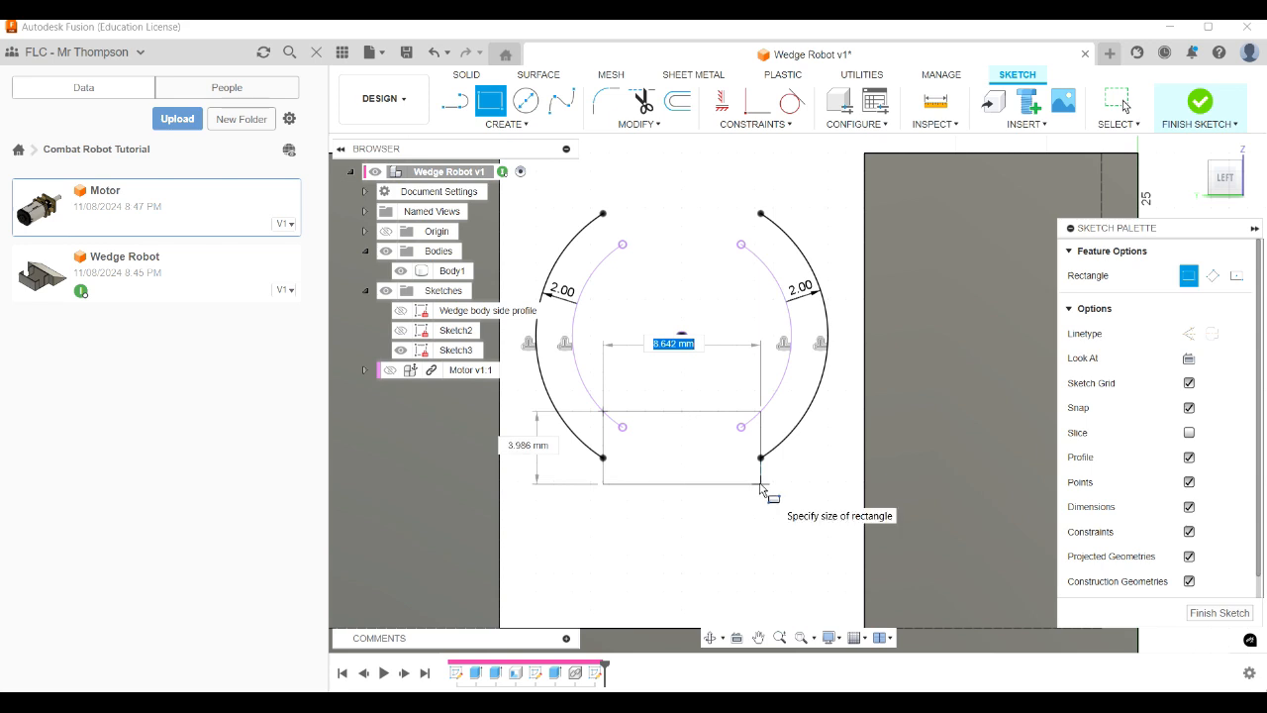
click(760, 484)
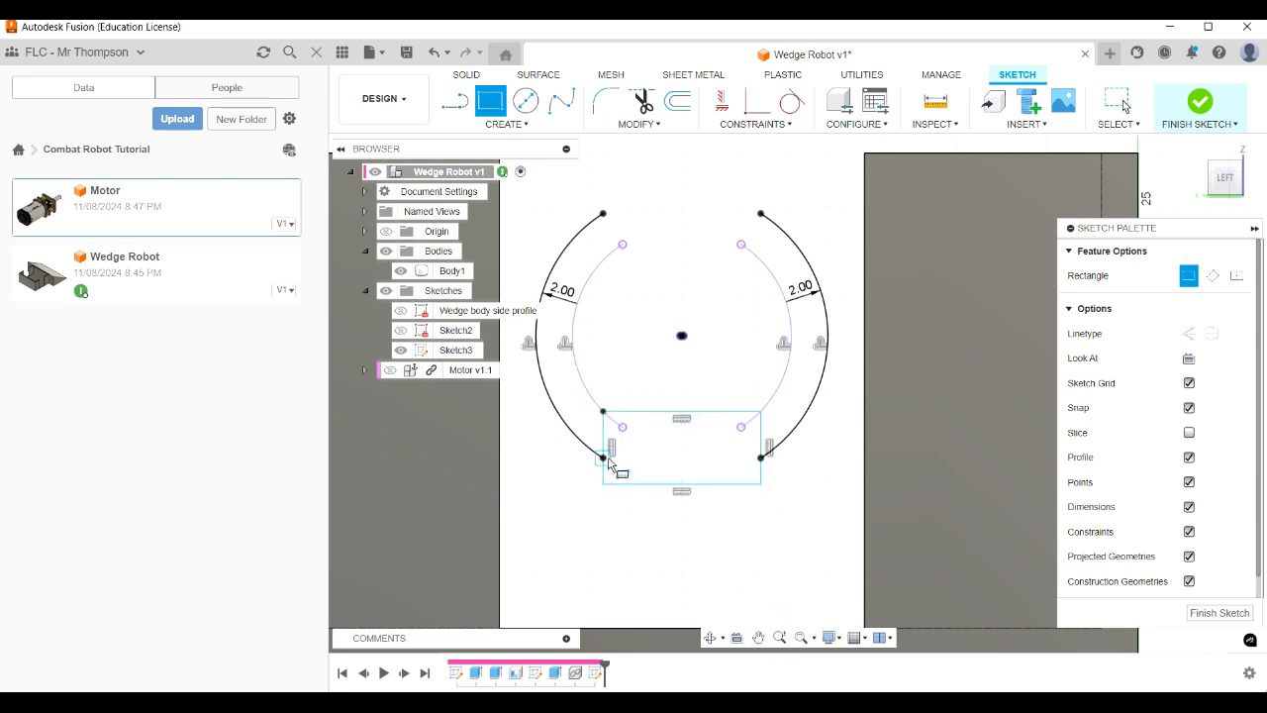
key(Escape)
Dimension the rectangle's vertical side at 3 mm.
click(666, 463)
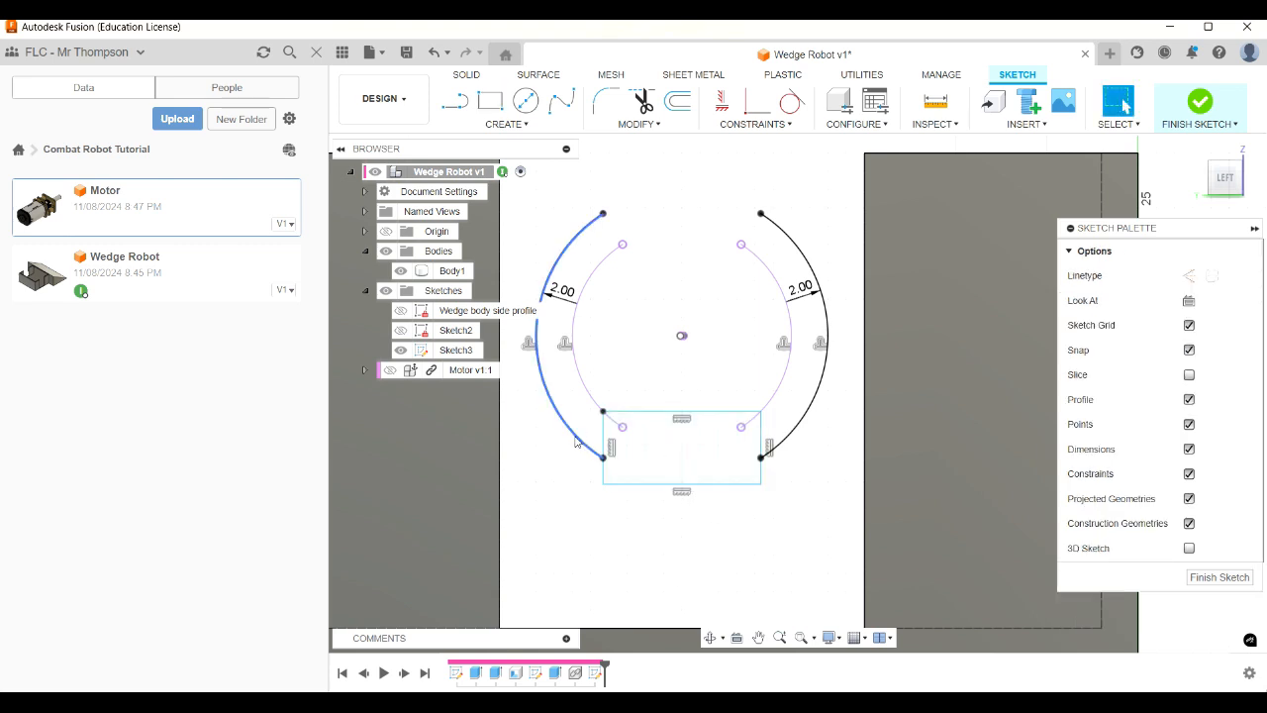
click(605, 440)
click(543, 447)
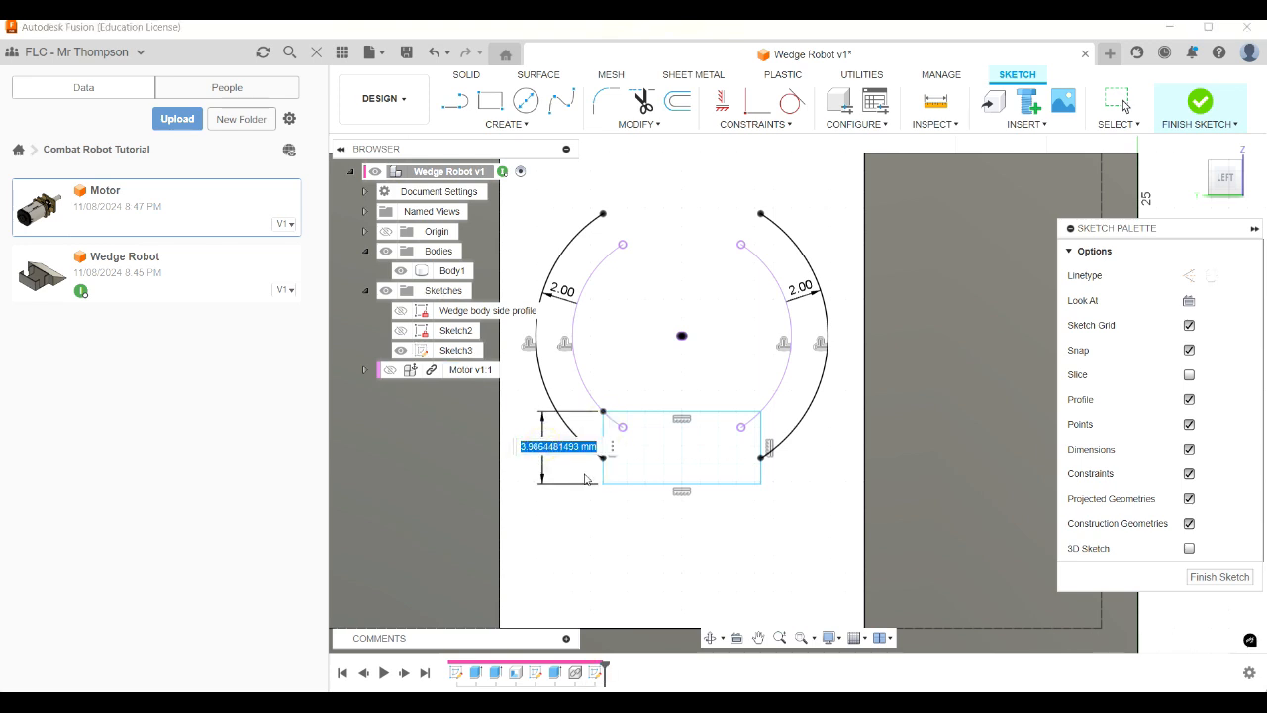
text(3)
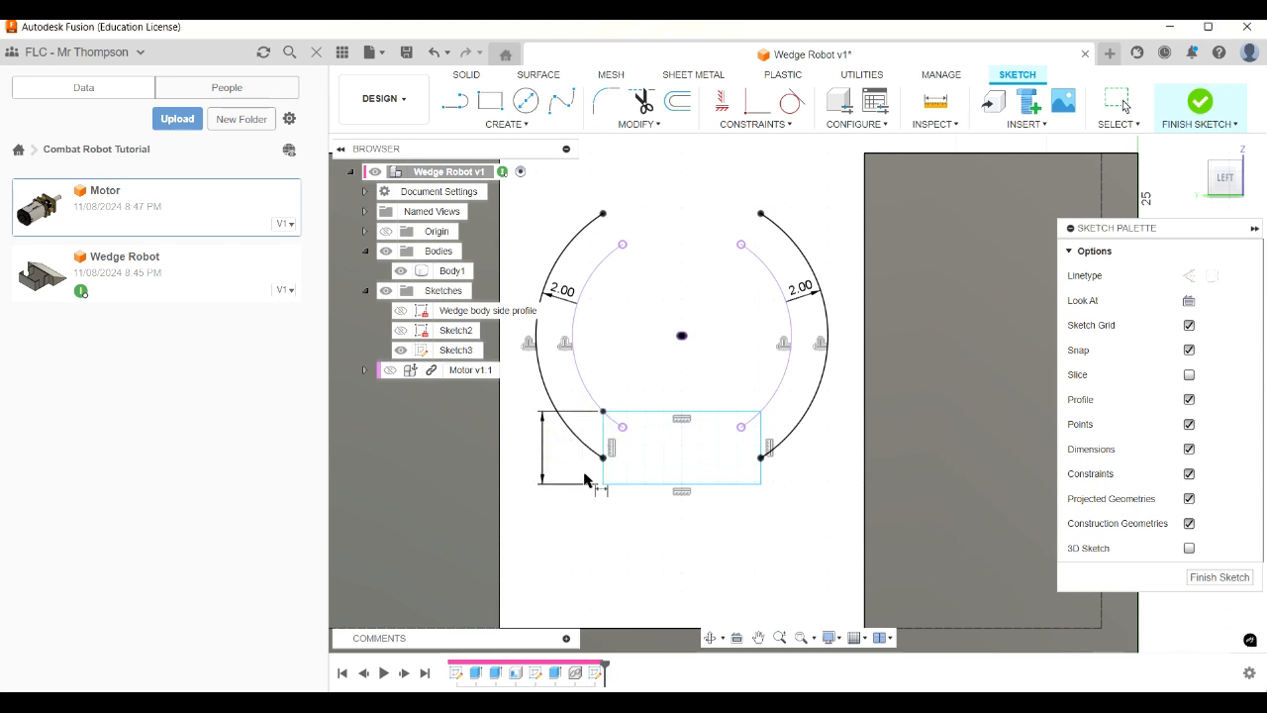
key(Return)
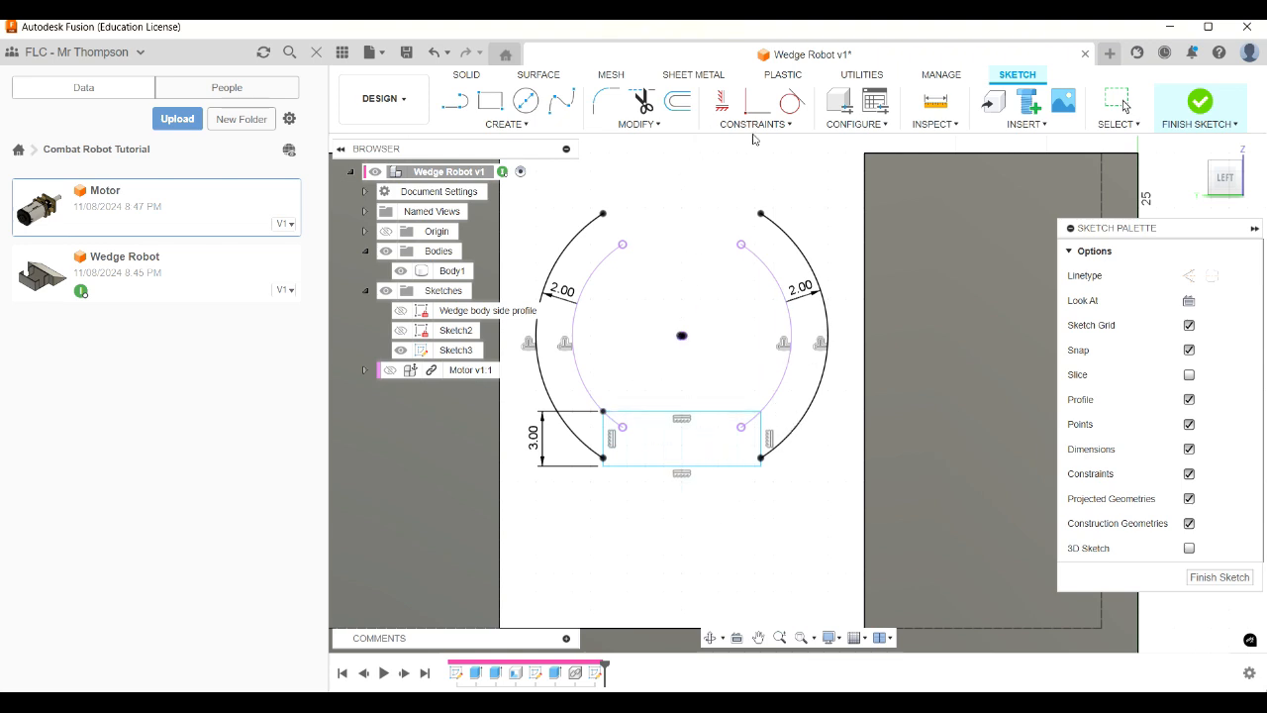
key(Escape)
Shift the rectangle's top edge slightly down and constrain its vertical sides coincident with the lower endpoints of the outer offset arcs.
mouse_move(724, 416)
mouse_down()
mouse_move(737, 408)
mouse_move(755, 424)
mouse_up()
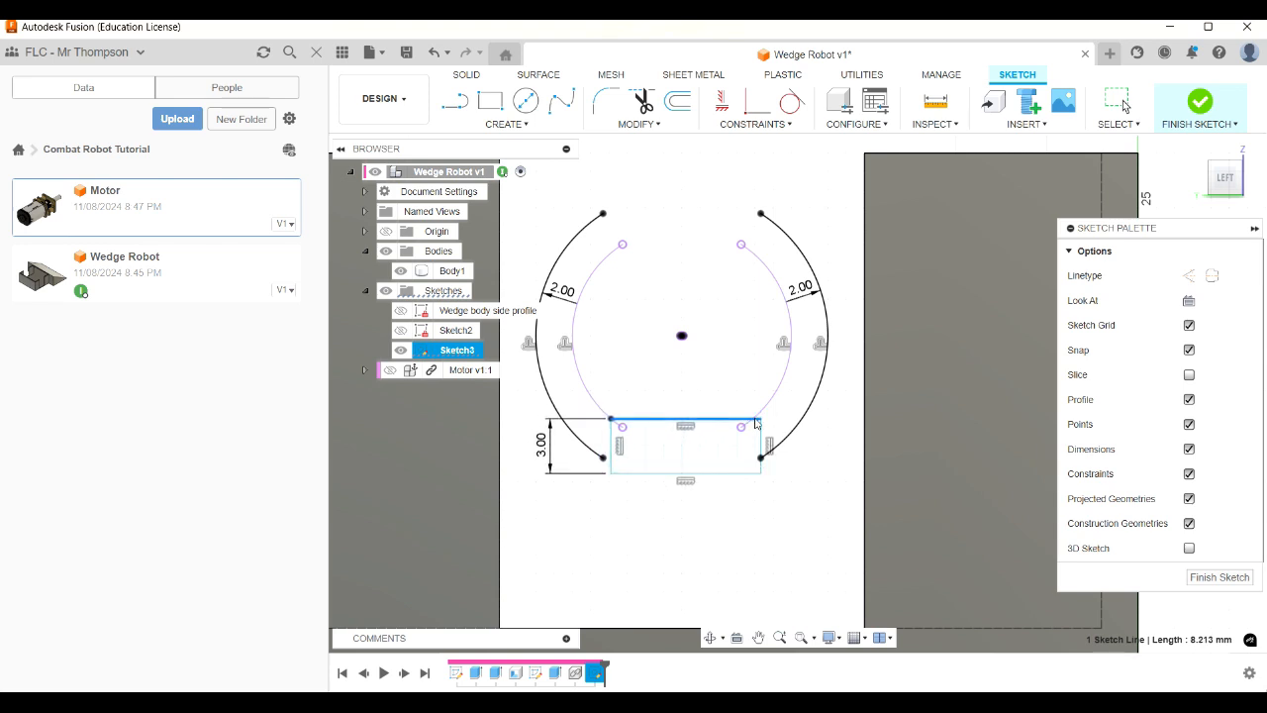
click(751, 117)
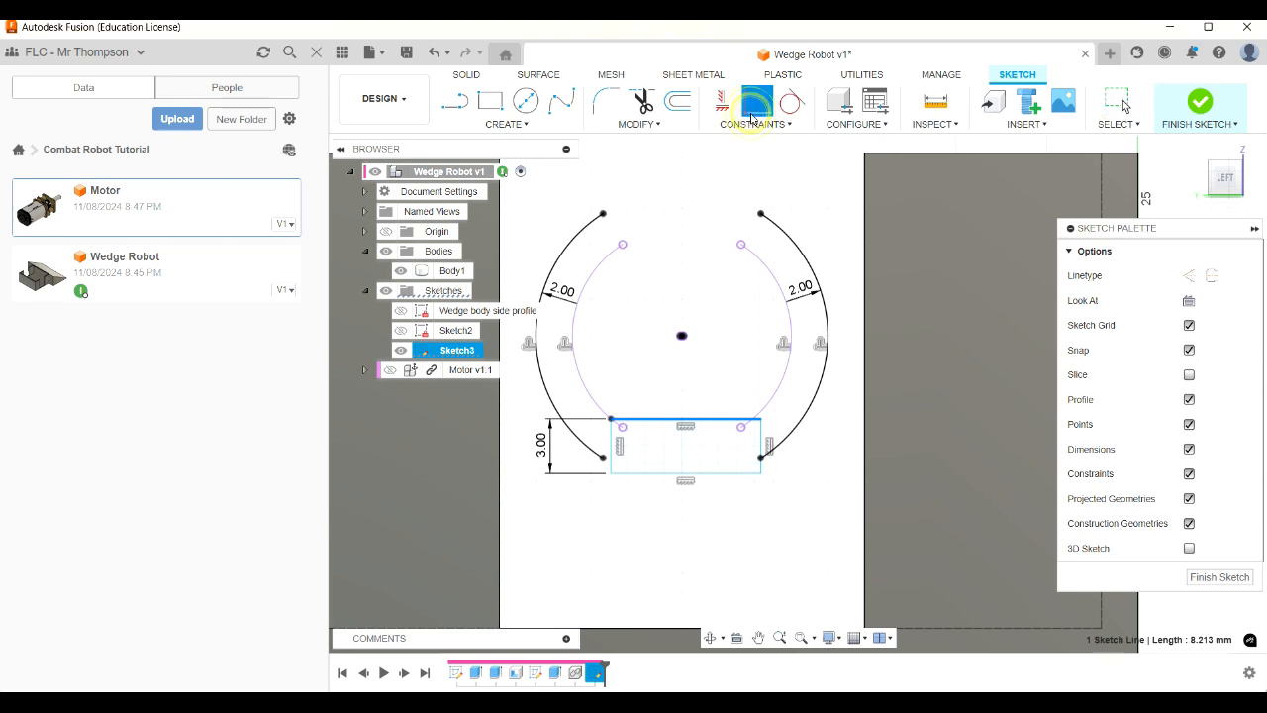
click(602, 460)
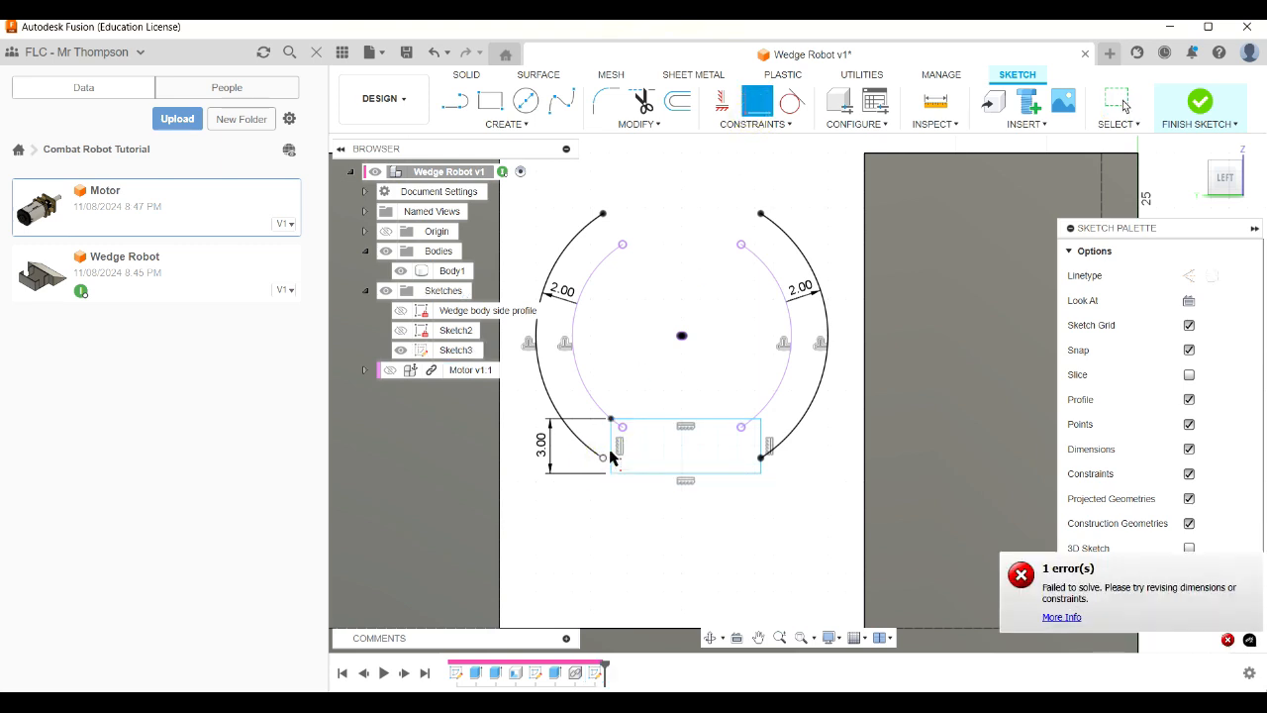
click(610, 449)
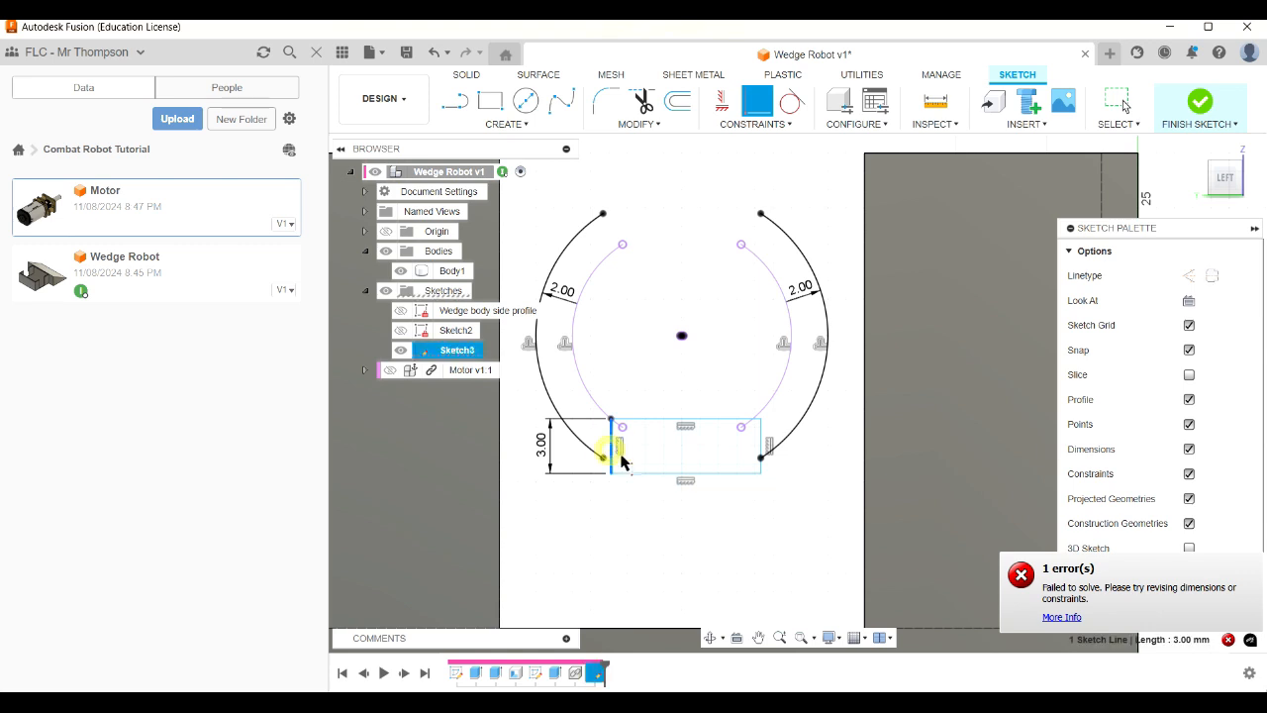
click(603, 463)
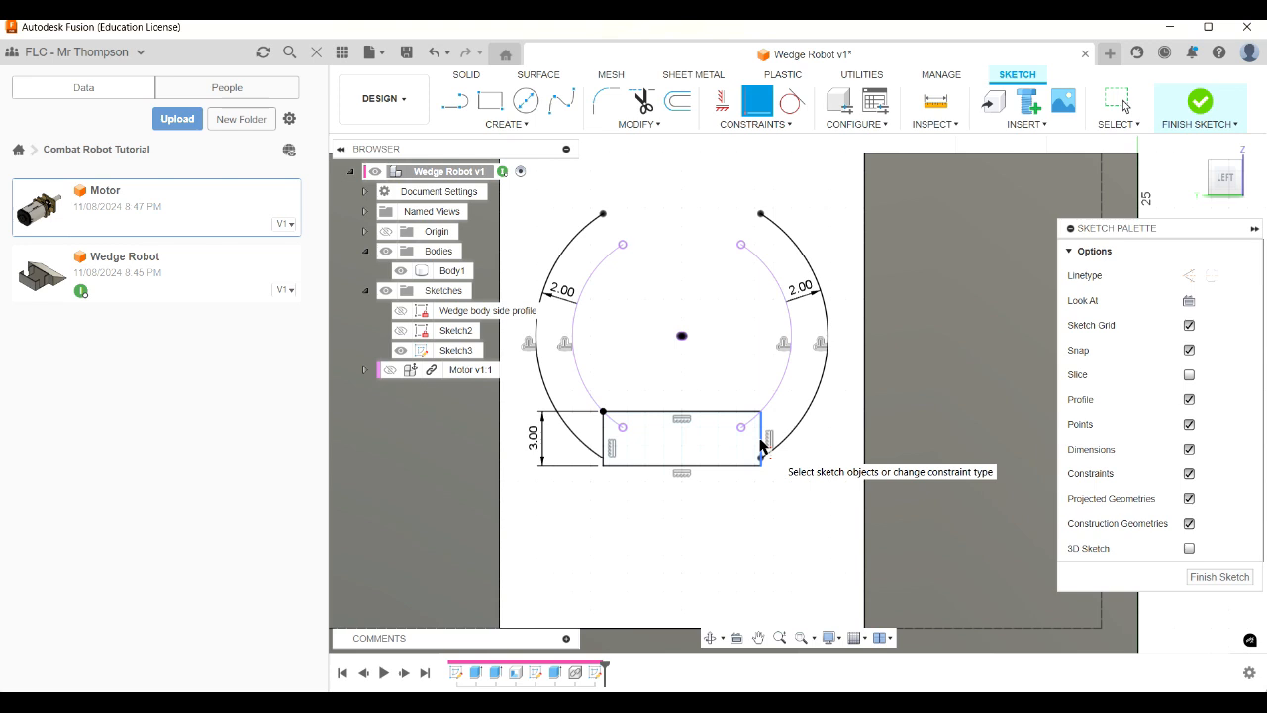
click(761, 441)
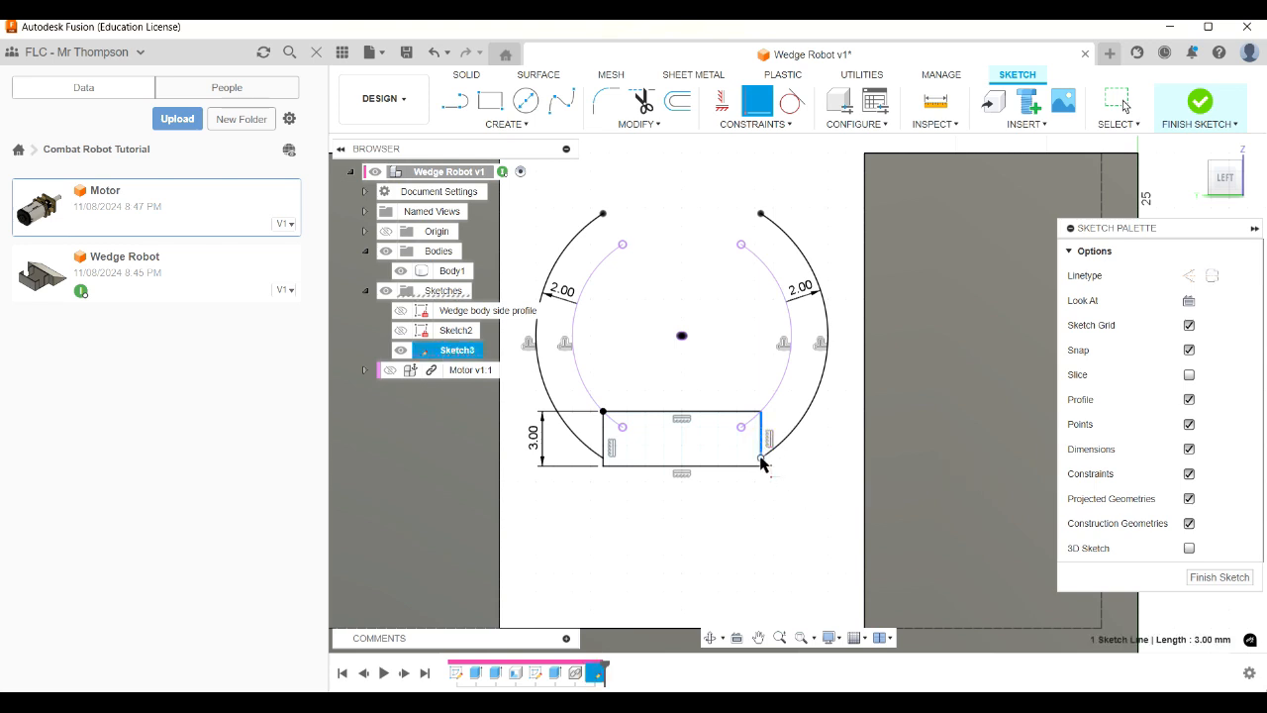
click(759, 458)
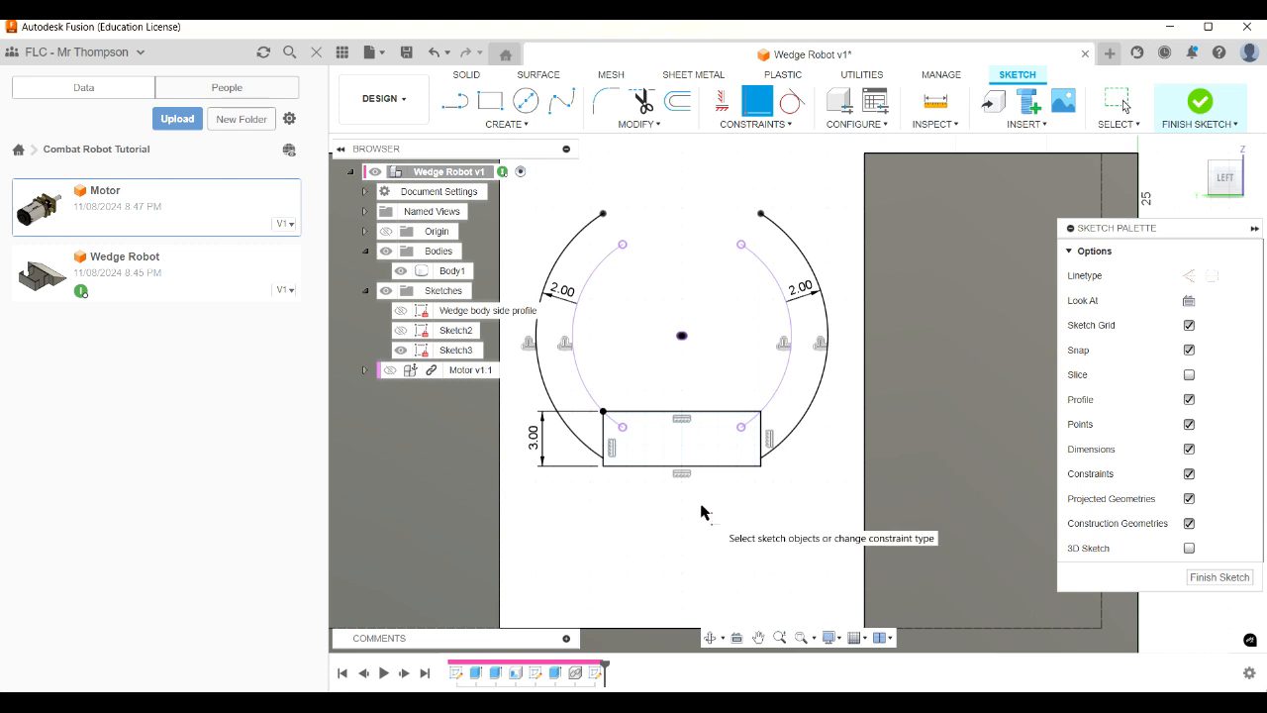
Try to make the rectangle's top edge coincident with the left projected arc's lower endpoint, and inspect the constraints on its upper-left corner.
click(626, 412)
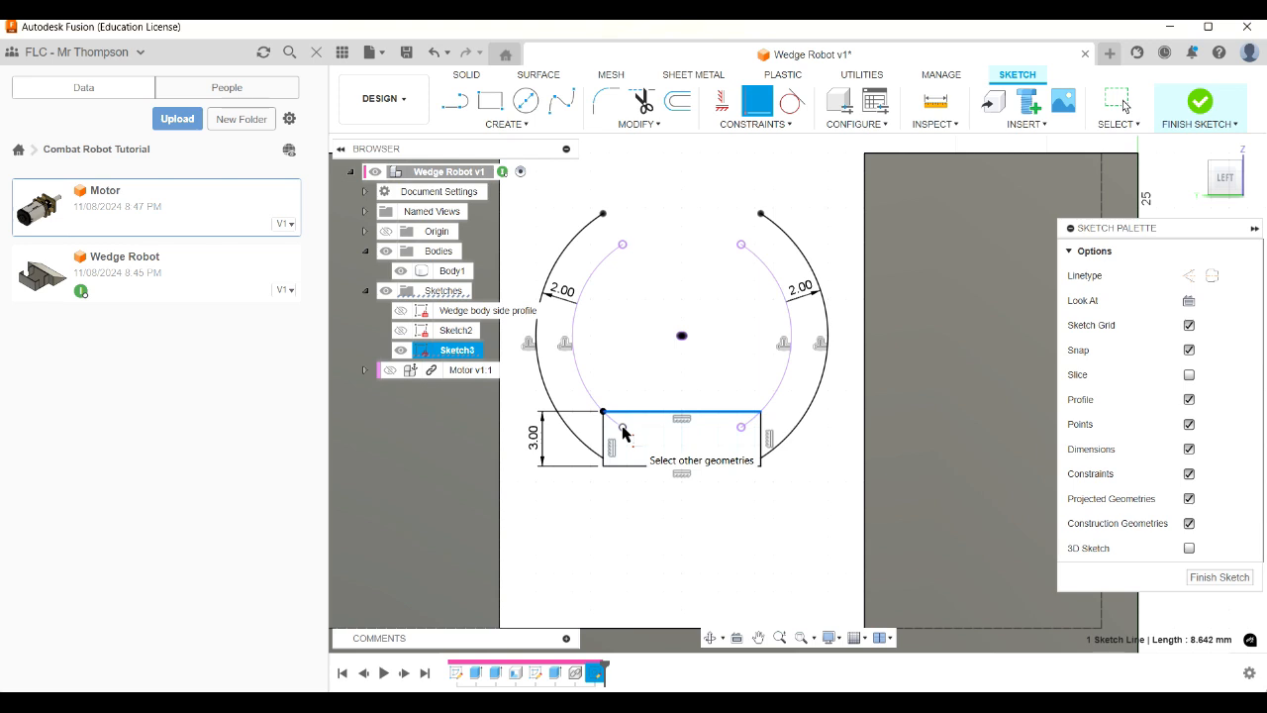
click(622, 427)
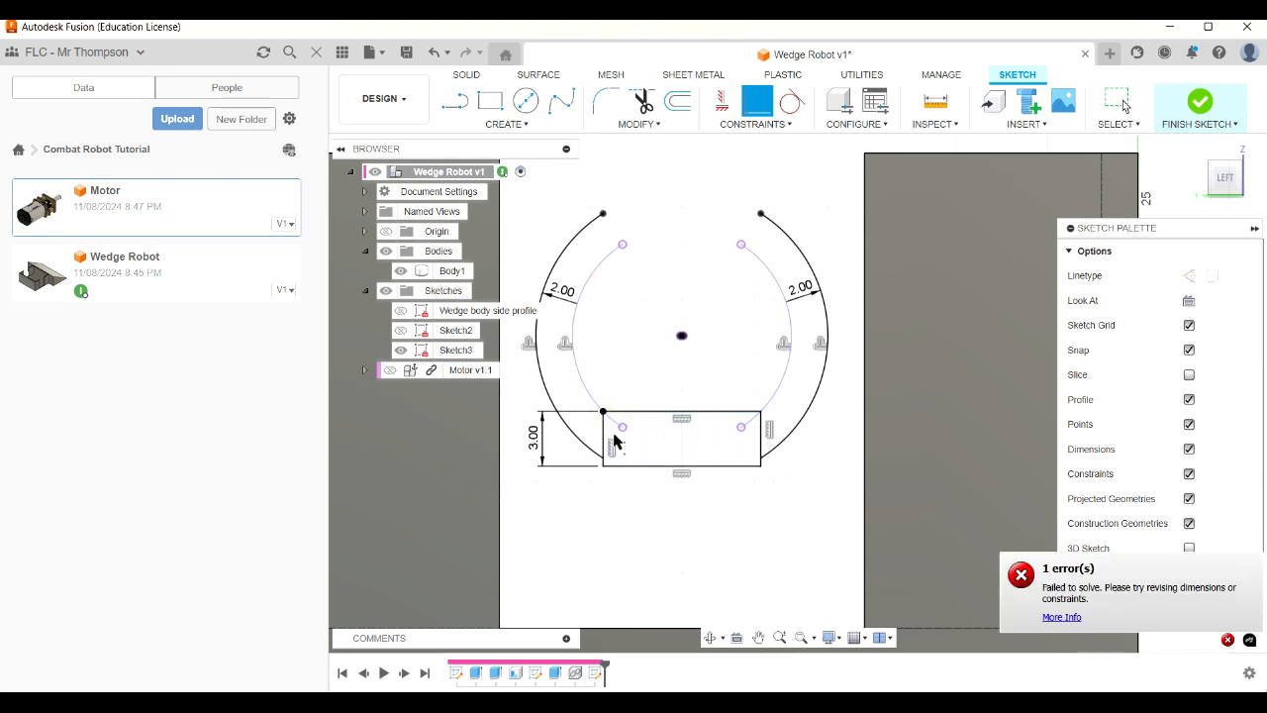
key(Escape)
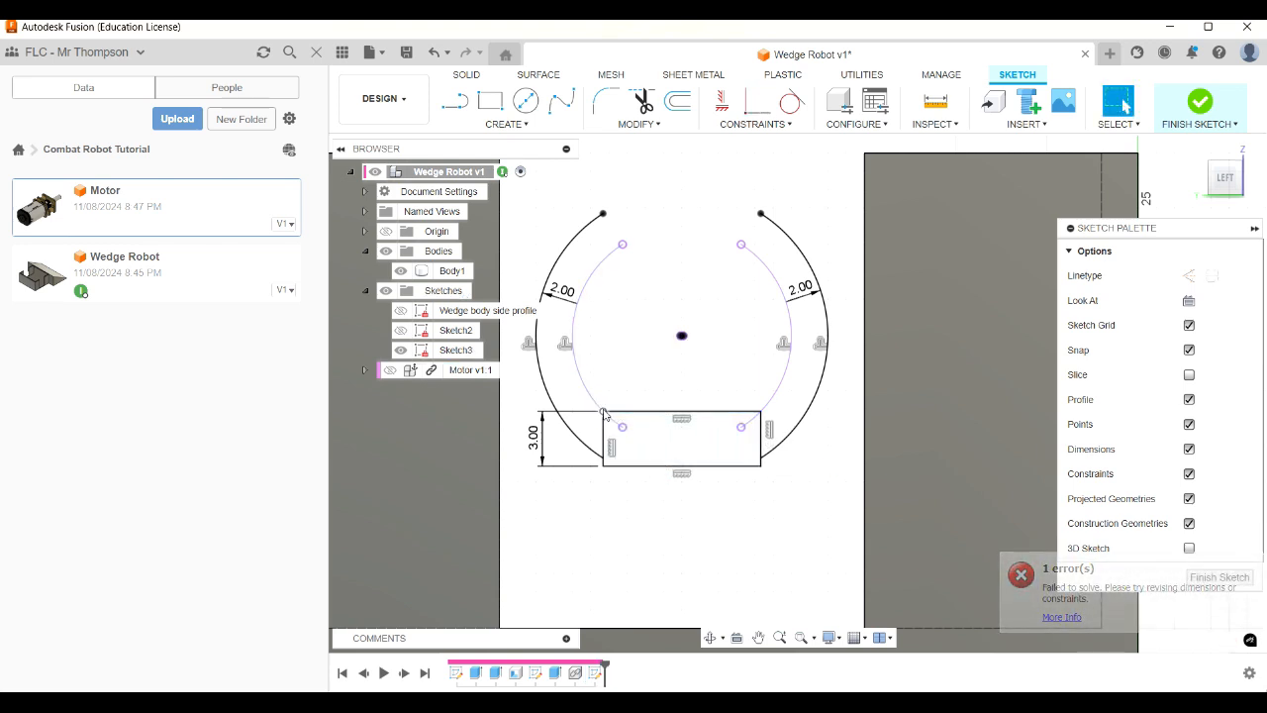
click(602, 411)
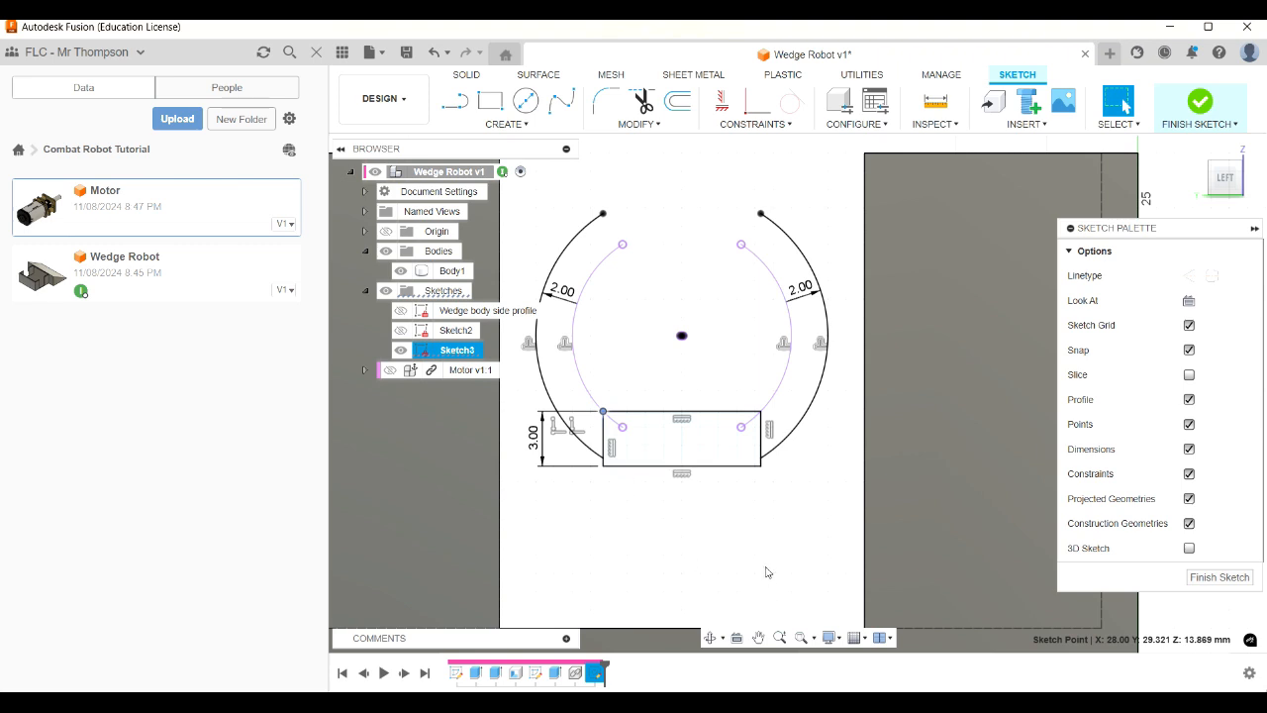
key(Escape)
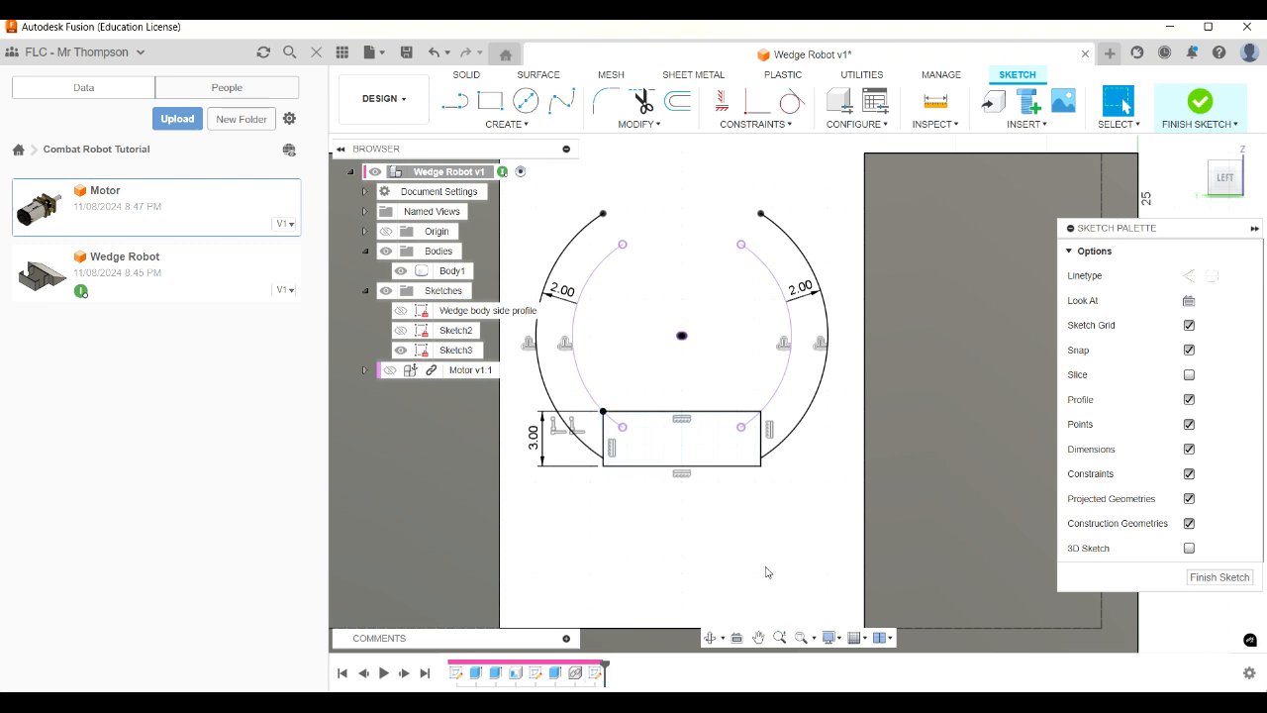
click(602, 410)
key(Escape)
click(603, 414)
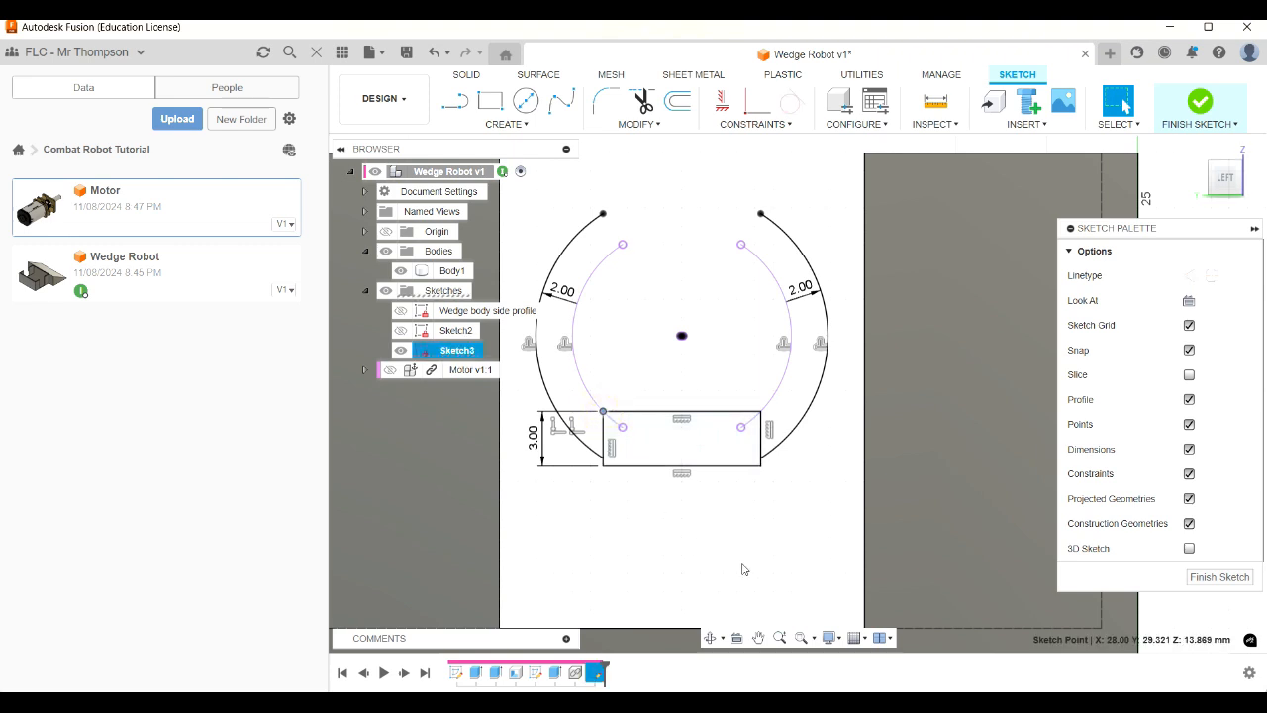
key(Escape)
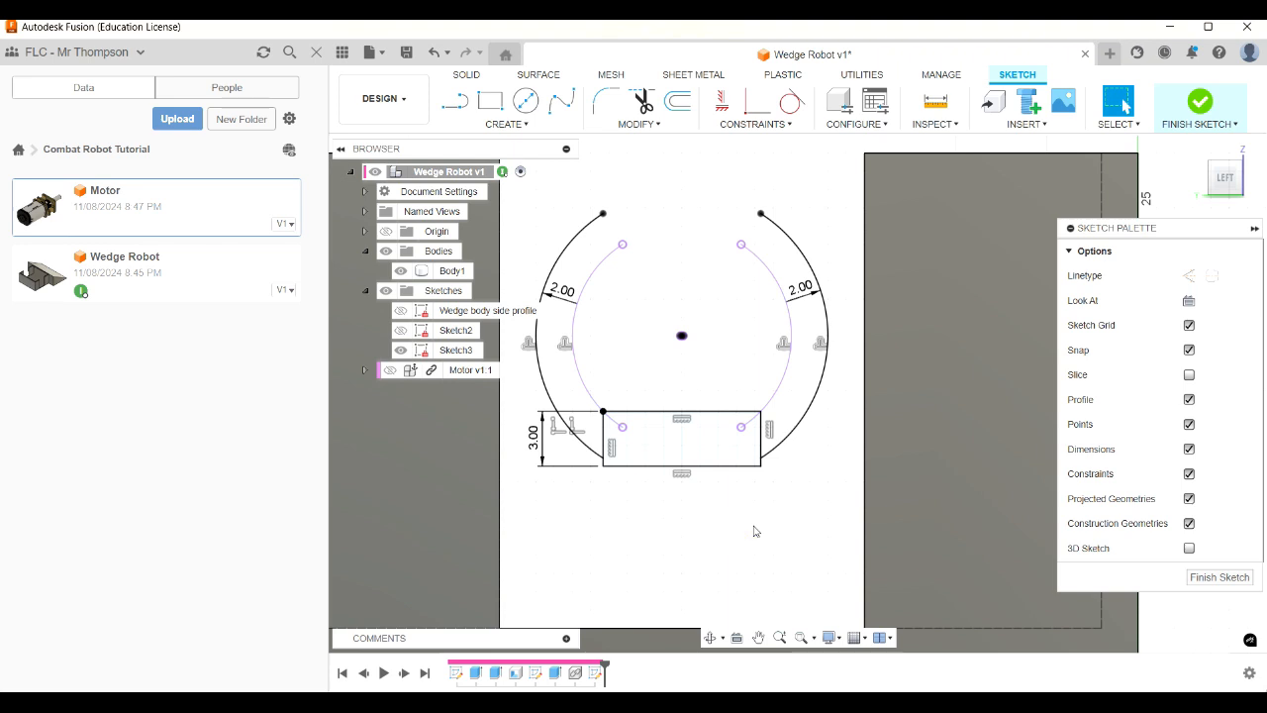
Undo the constraints, the height dimension and the rectangle, leaving only the projected and offset arcs.
key(ctrl+z)
key(ctrl+z)
key(ctrl+z)
key(ctrl+z)
key(ctrl+z)
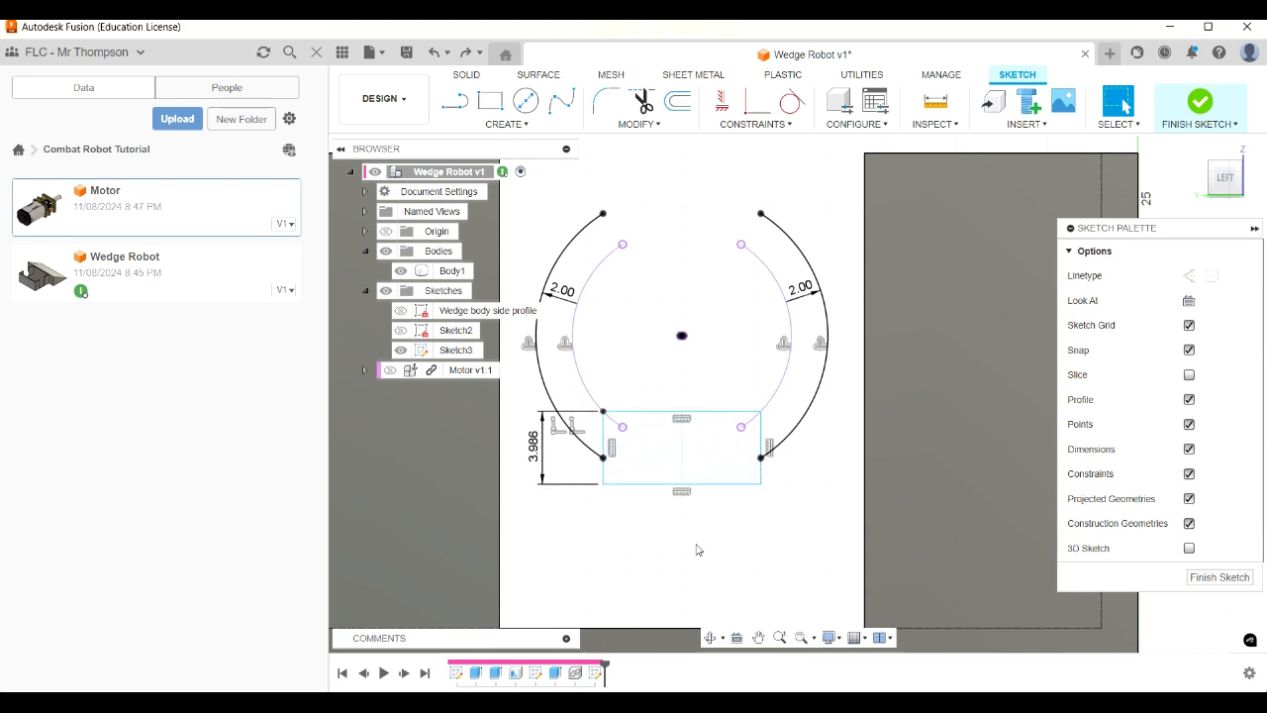
key(ctrl+z)
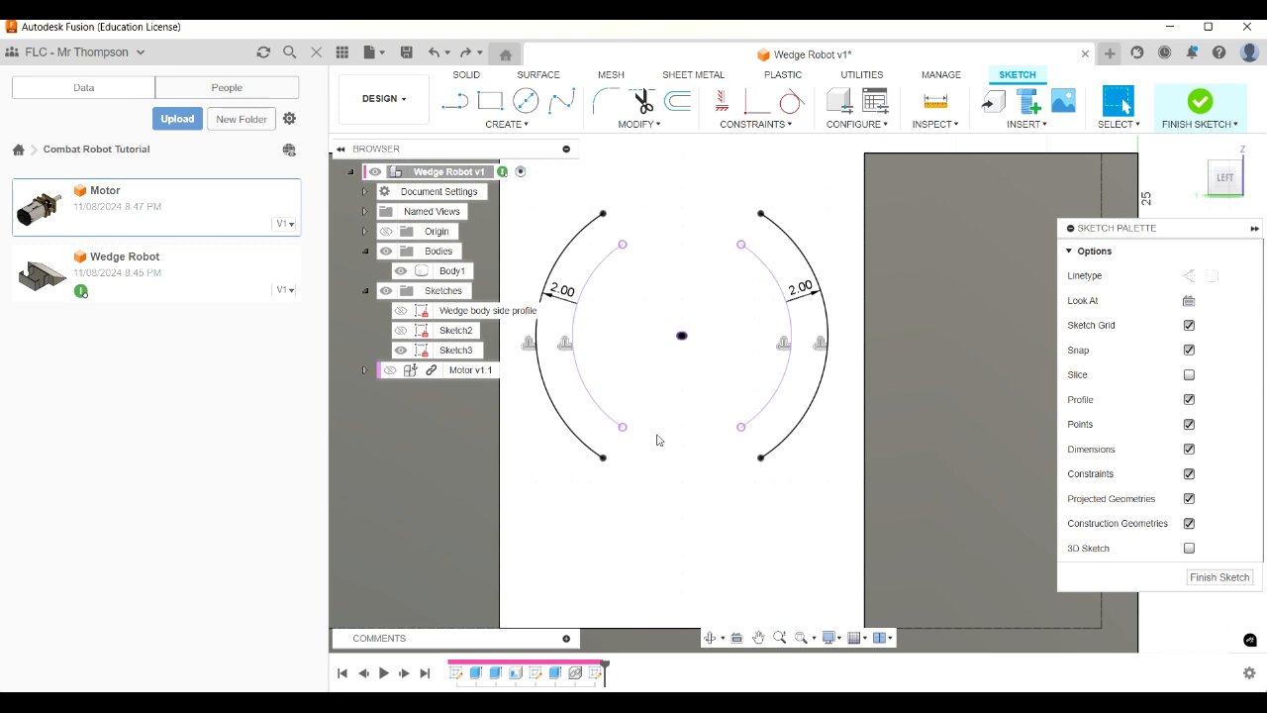
Sketch a rectangle about 10 by 6 mm below the arcs, its top edge level with the projected arcs' lower endpoints.
click(492, 101)
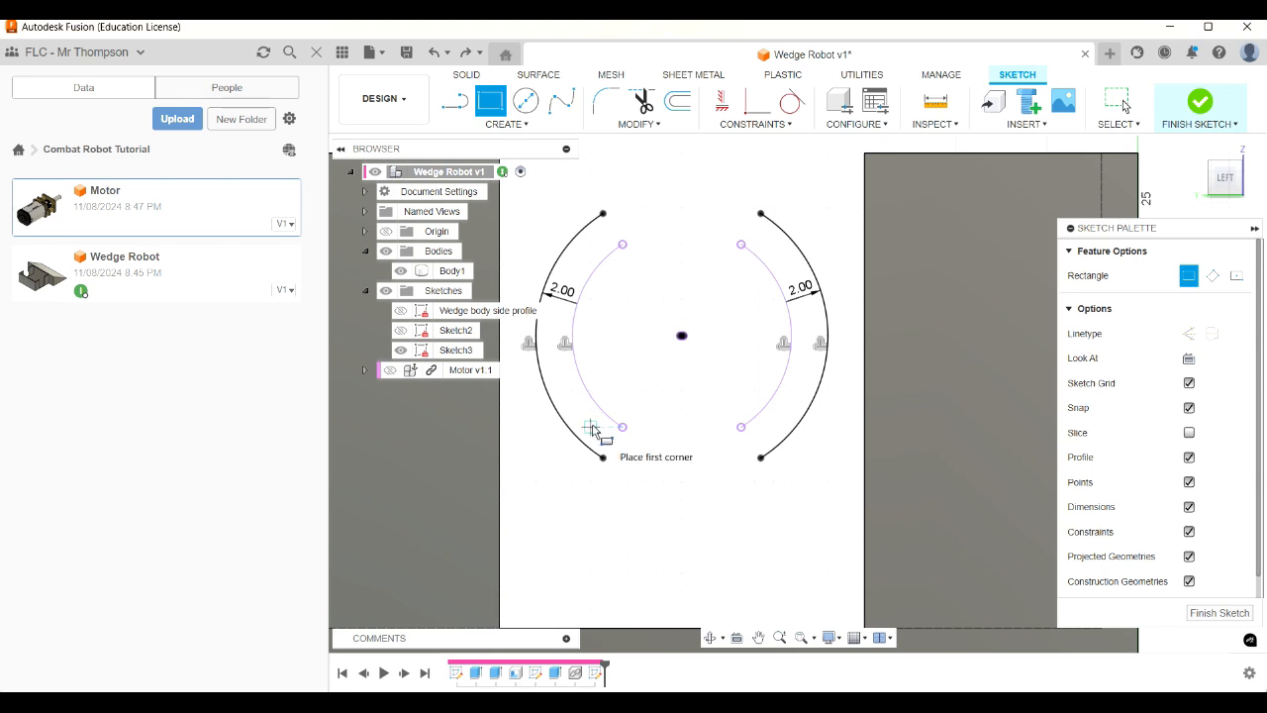
click(590, 427)
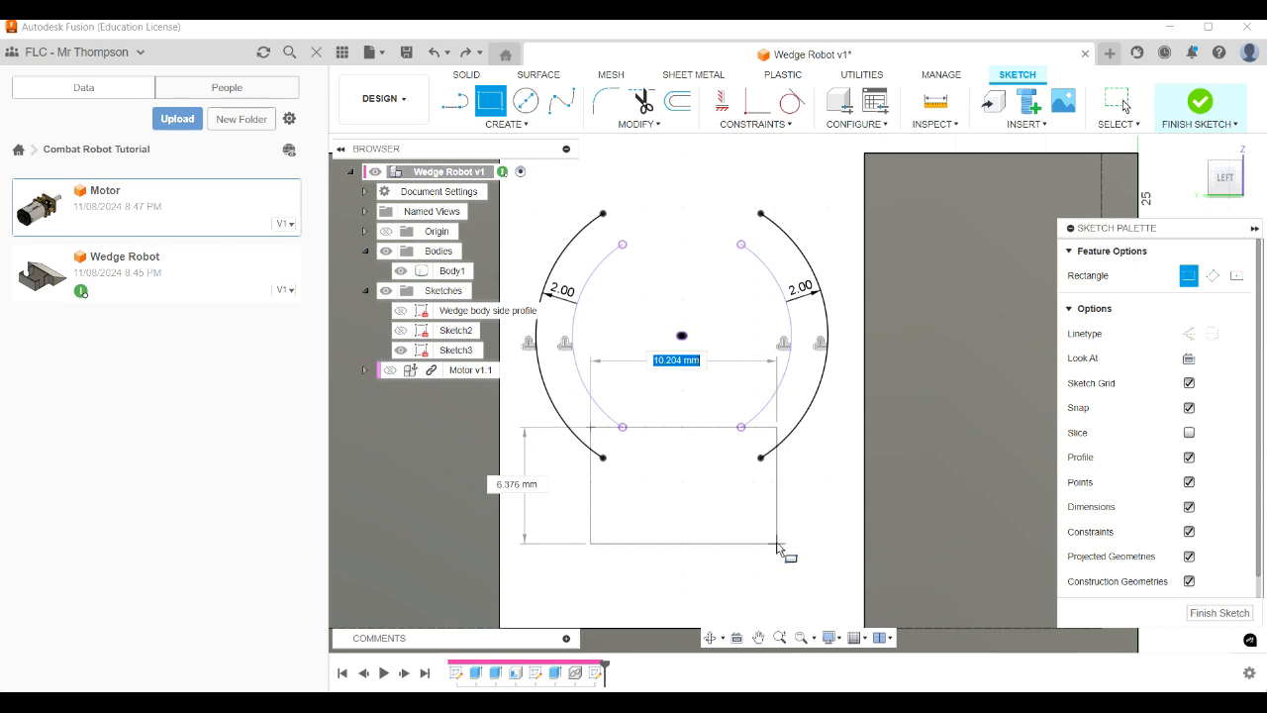
click(774, 536)
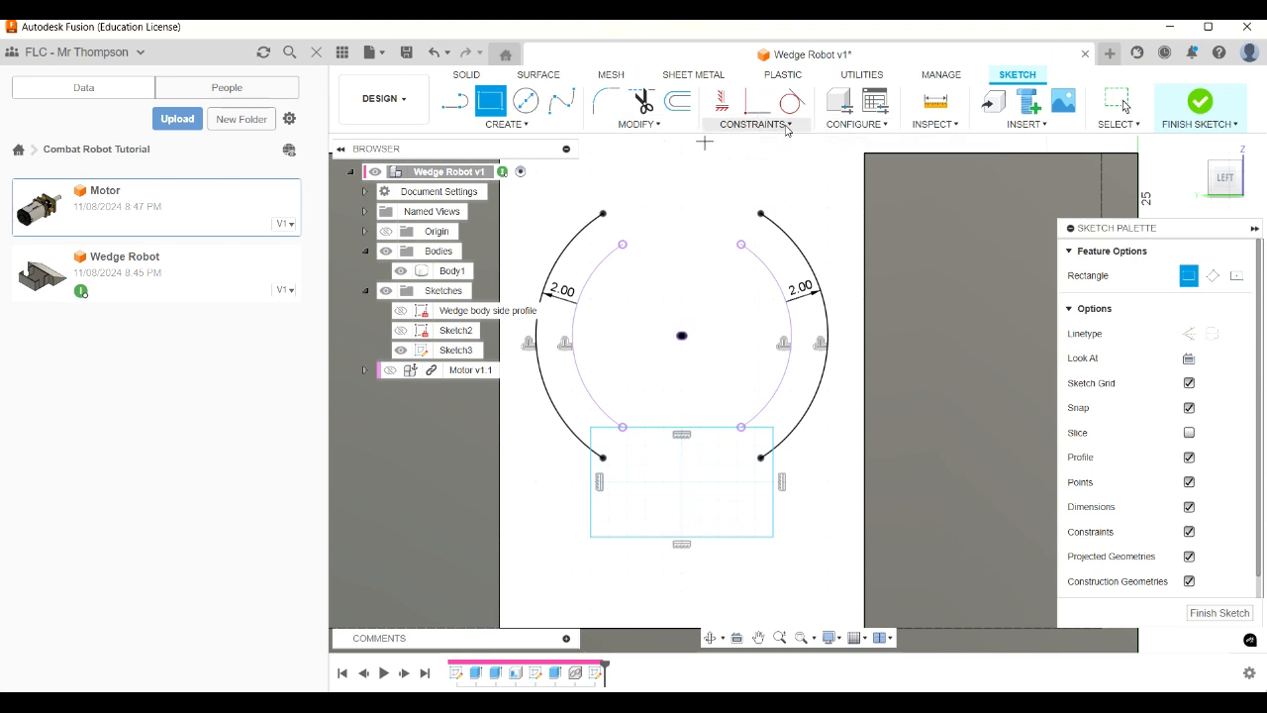
Constrain the rectangle's vertical sides coincident with the outer offset arcs' lower endpoints and its top edge with the left projected arc's lower endpoint.
click(787, 125)
click(743, 158)
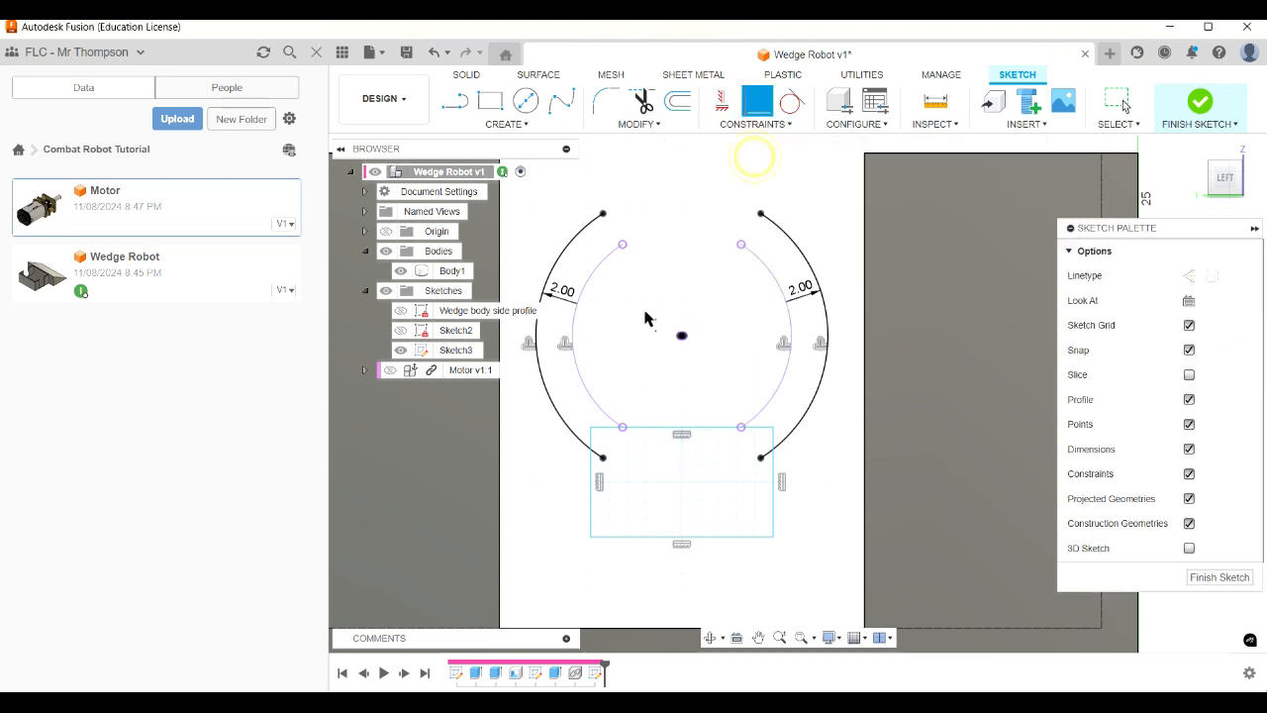
click(594, 477)
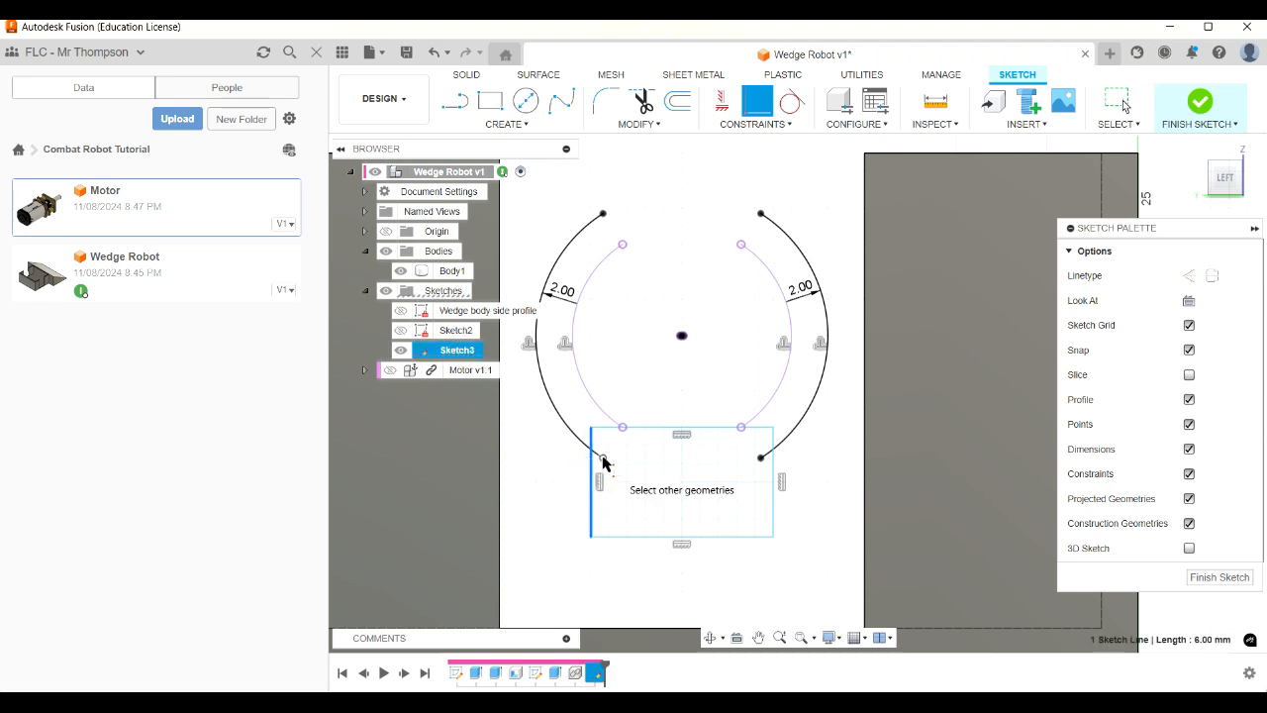
click(603, 458)
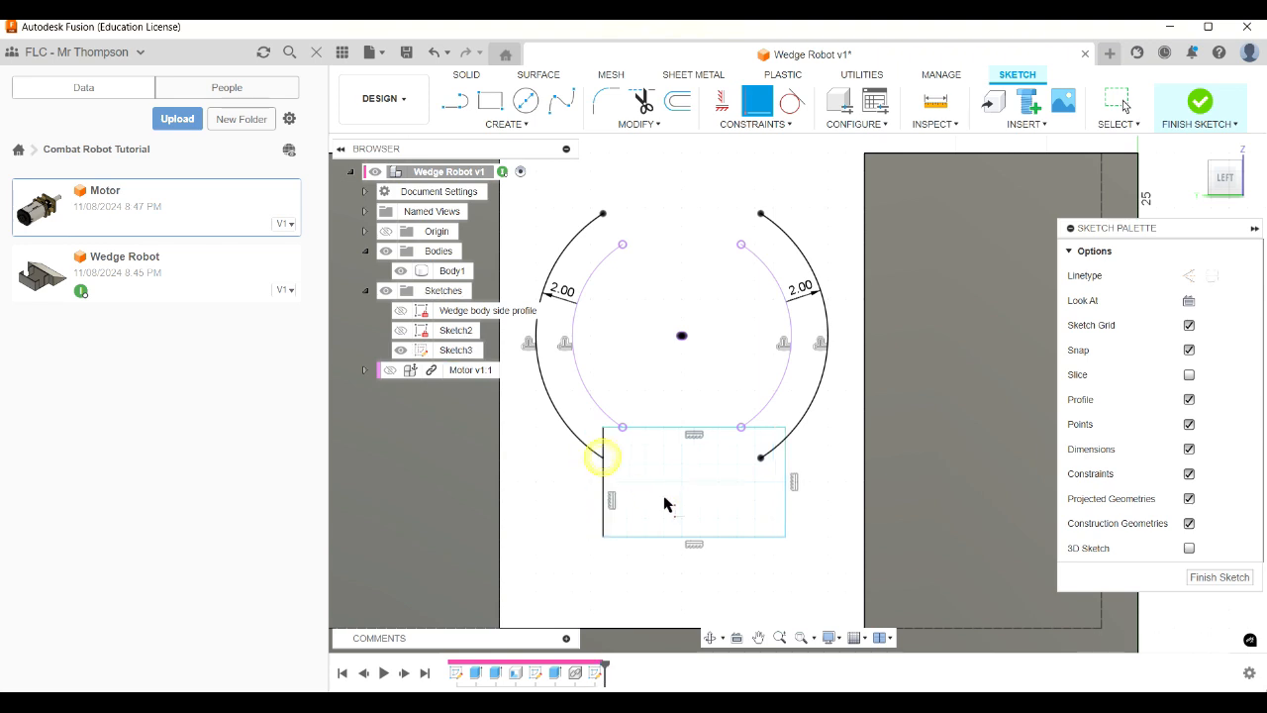
click(787, 458)
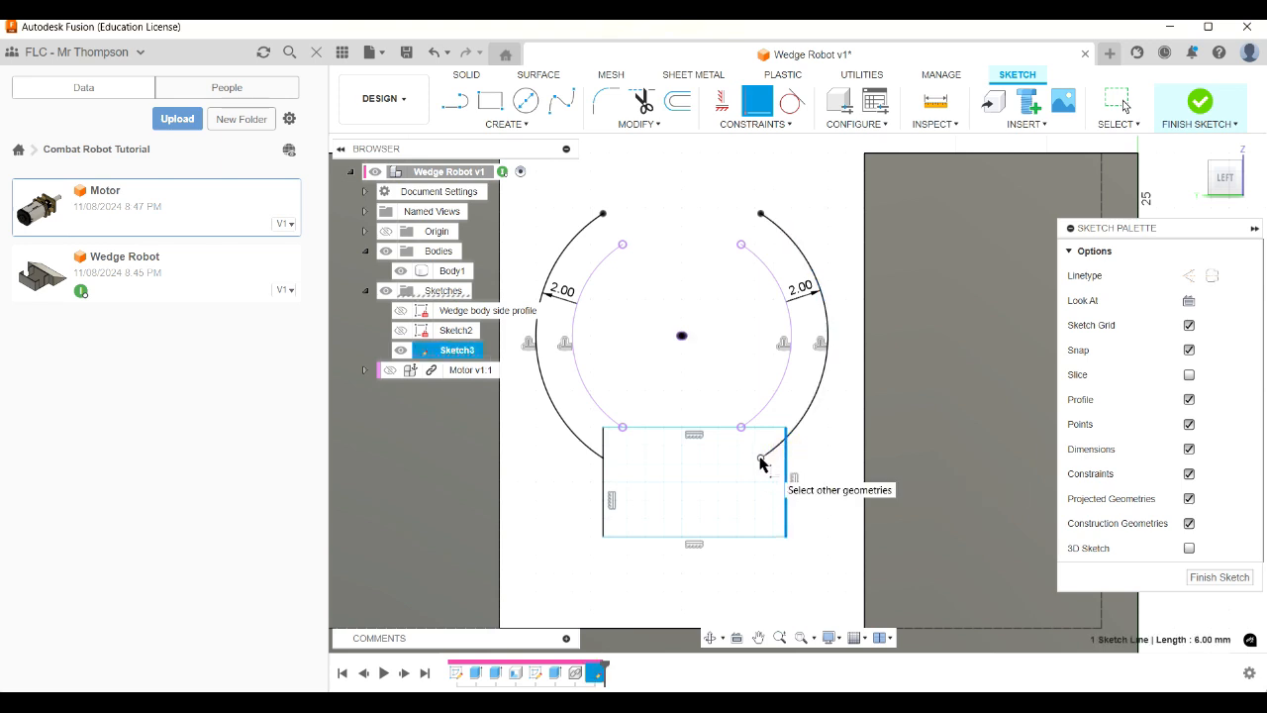
click(760, 458)
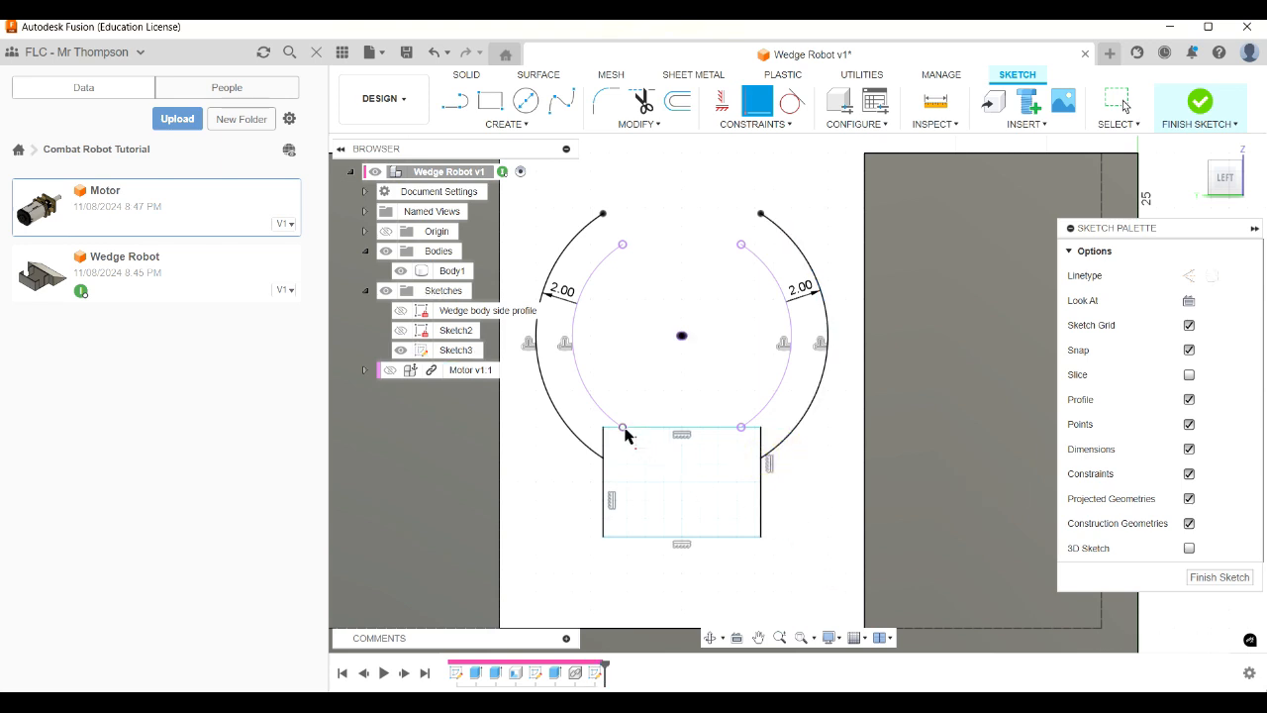
click(633, 429)
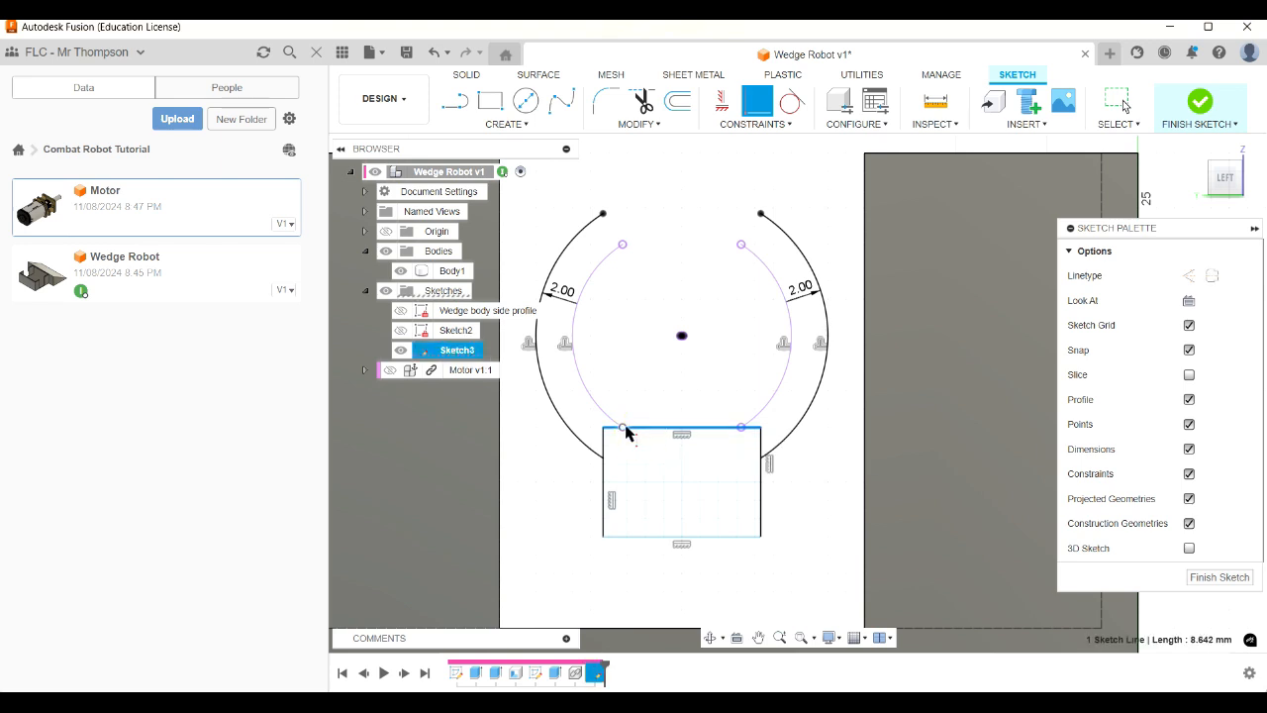
click(624, 427)
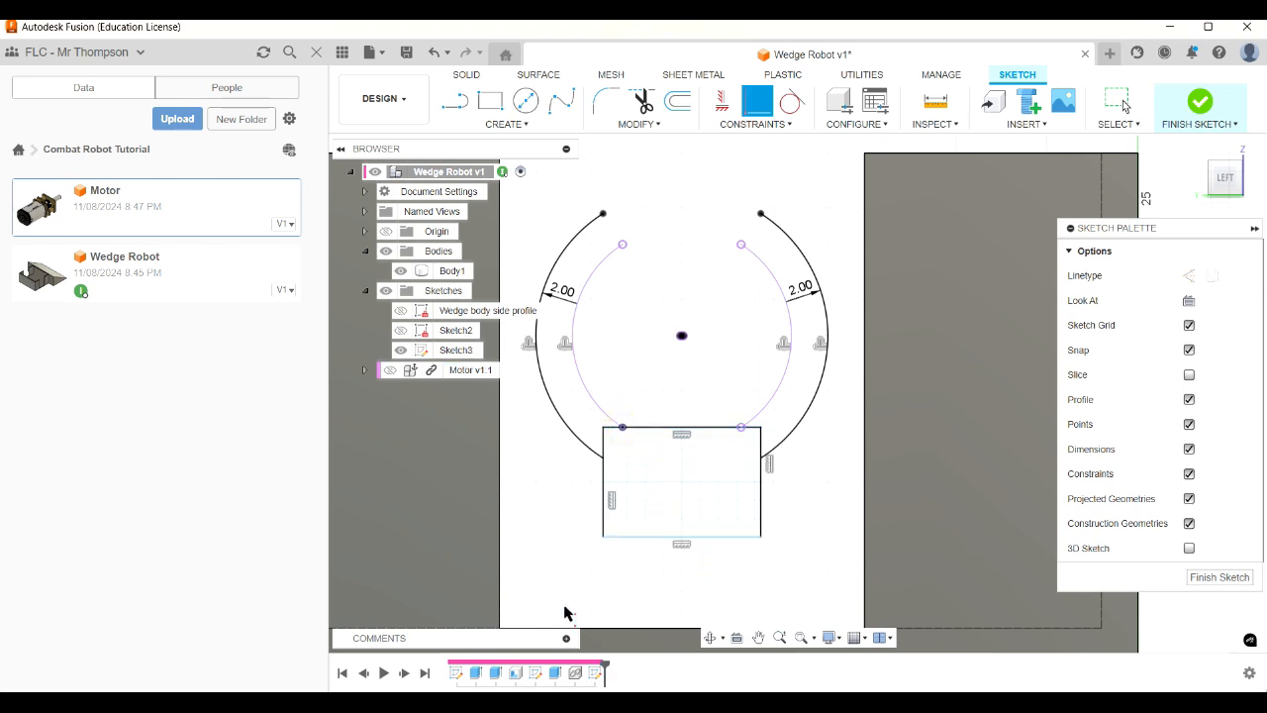
Dimension the rectangle's left side and set its height to 3 mm.
key(d)
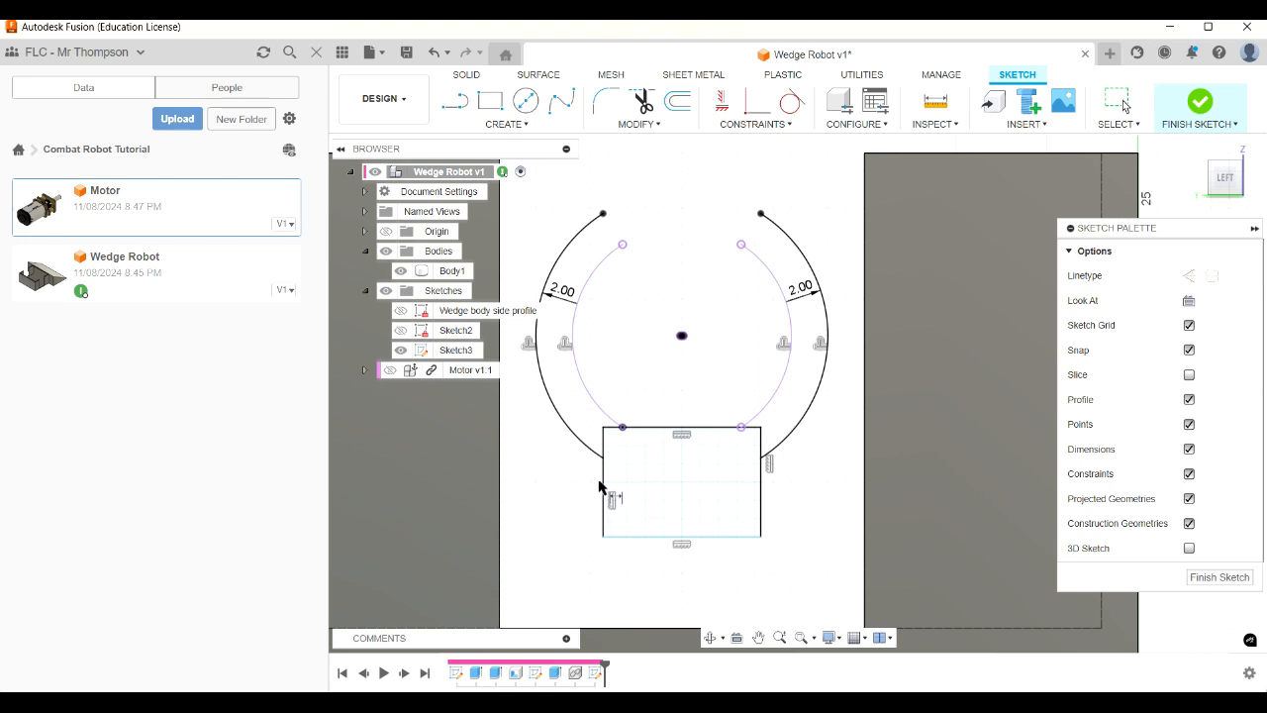
click(601, 482)
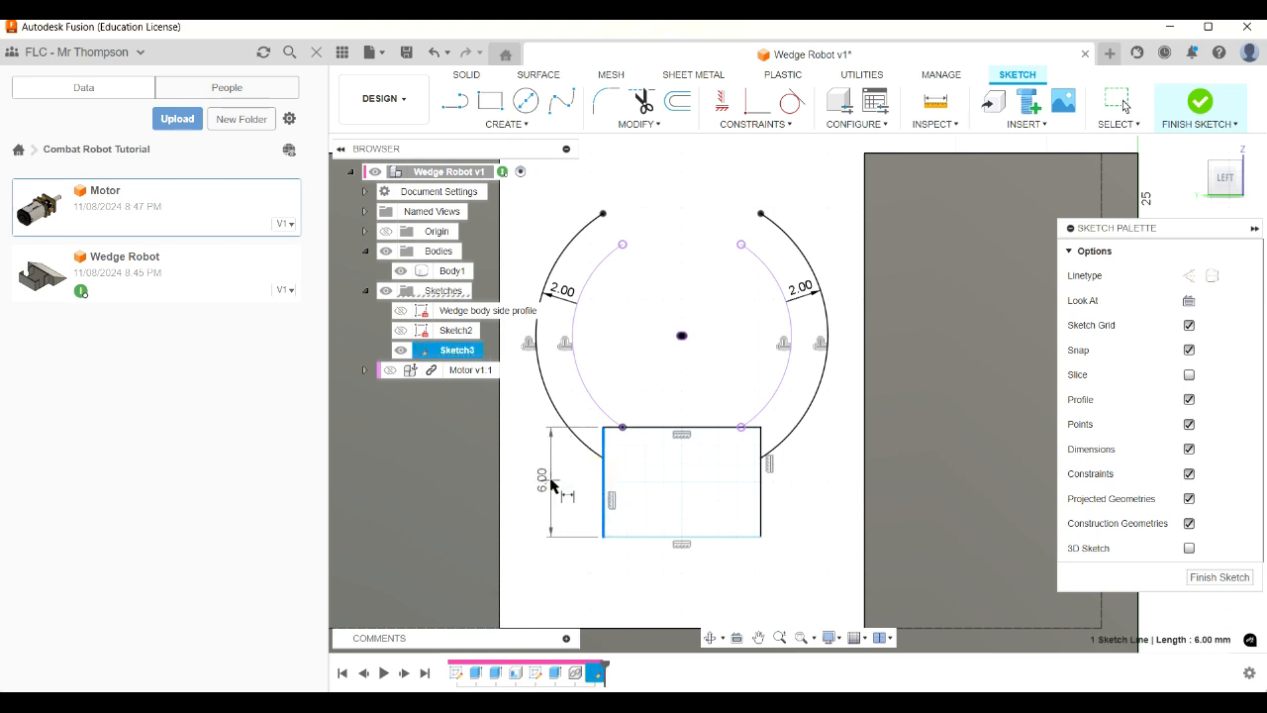
click(560, 478)
text(3)
key(Return)
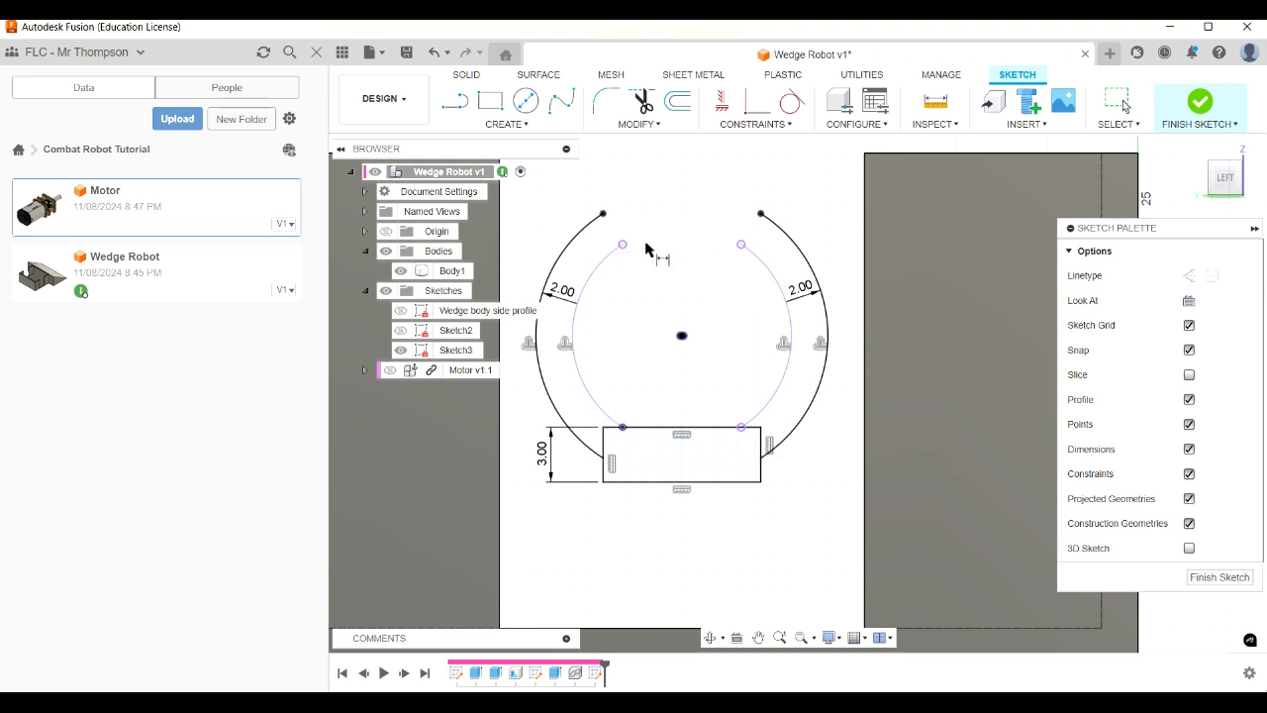
Sketch a horizontal line about 12.4 mm long between the two outer offset arcs, level with the projected arcs' upper endpoints.
key(l)
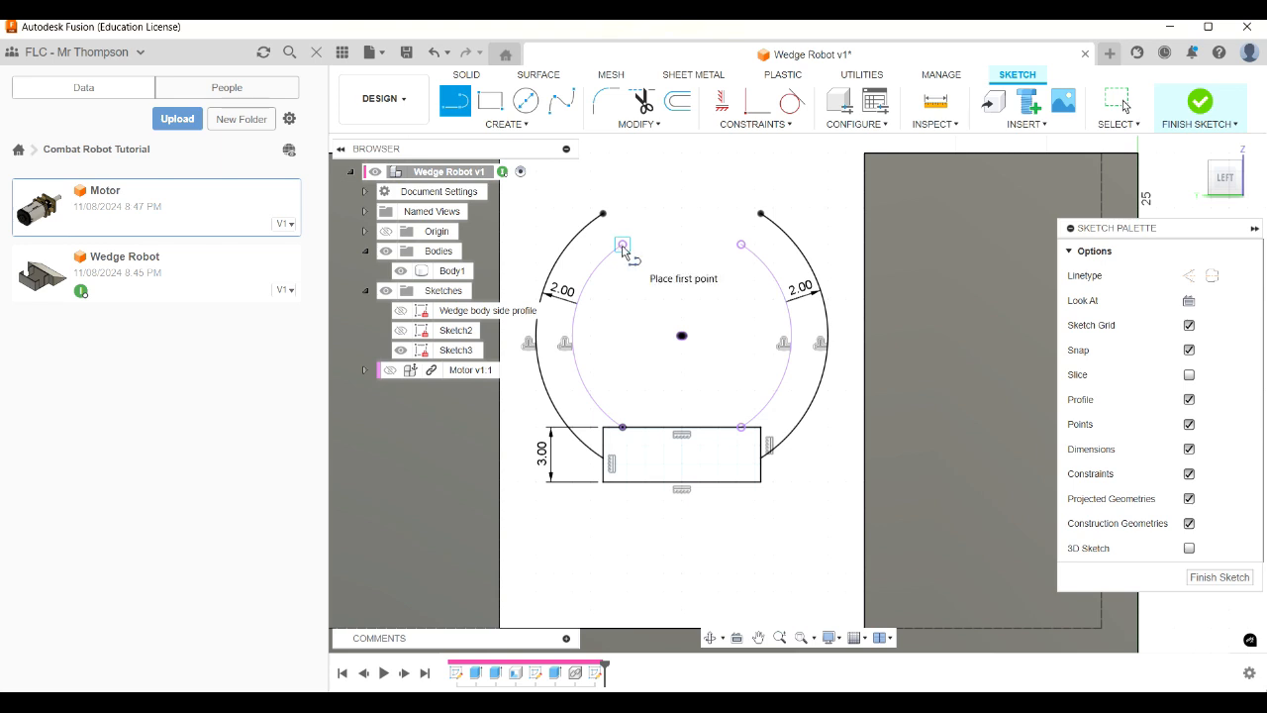
click(622, 244)
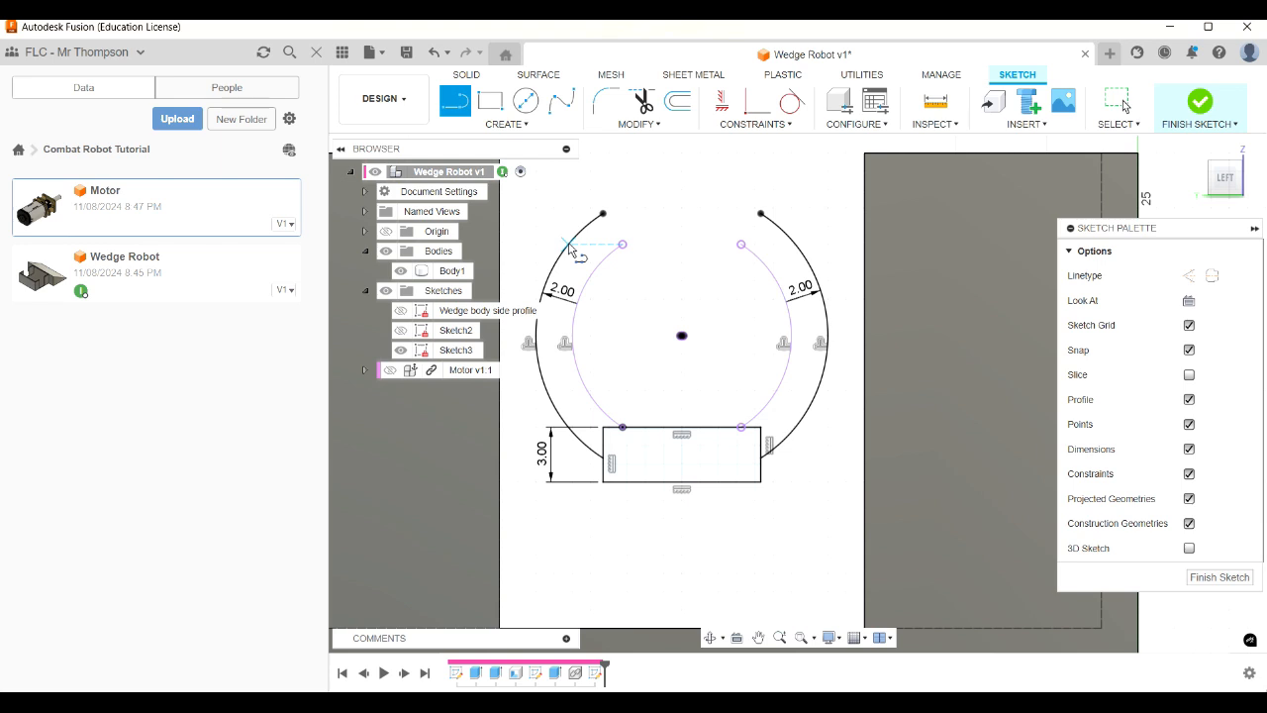
click(569, 244)
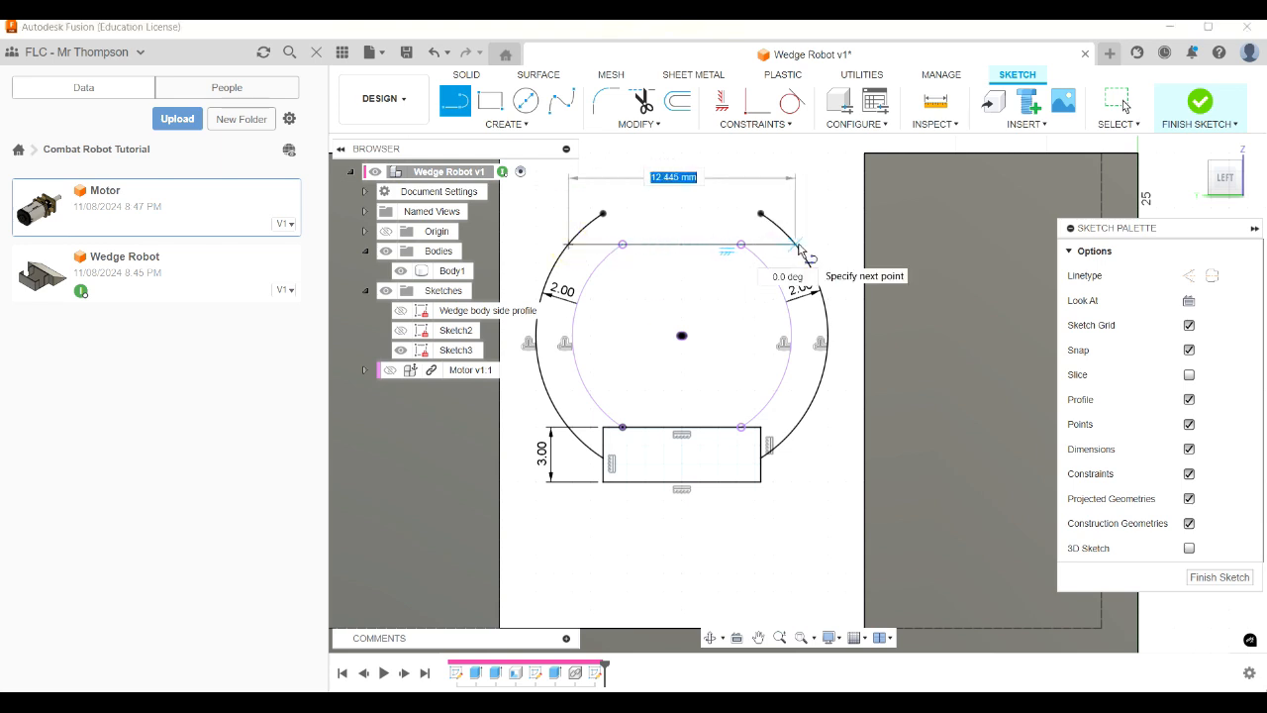
double_click(800, 247)
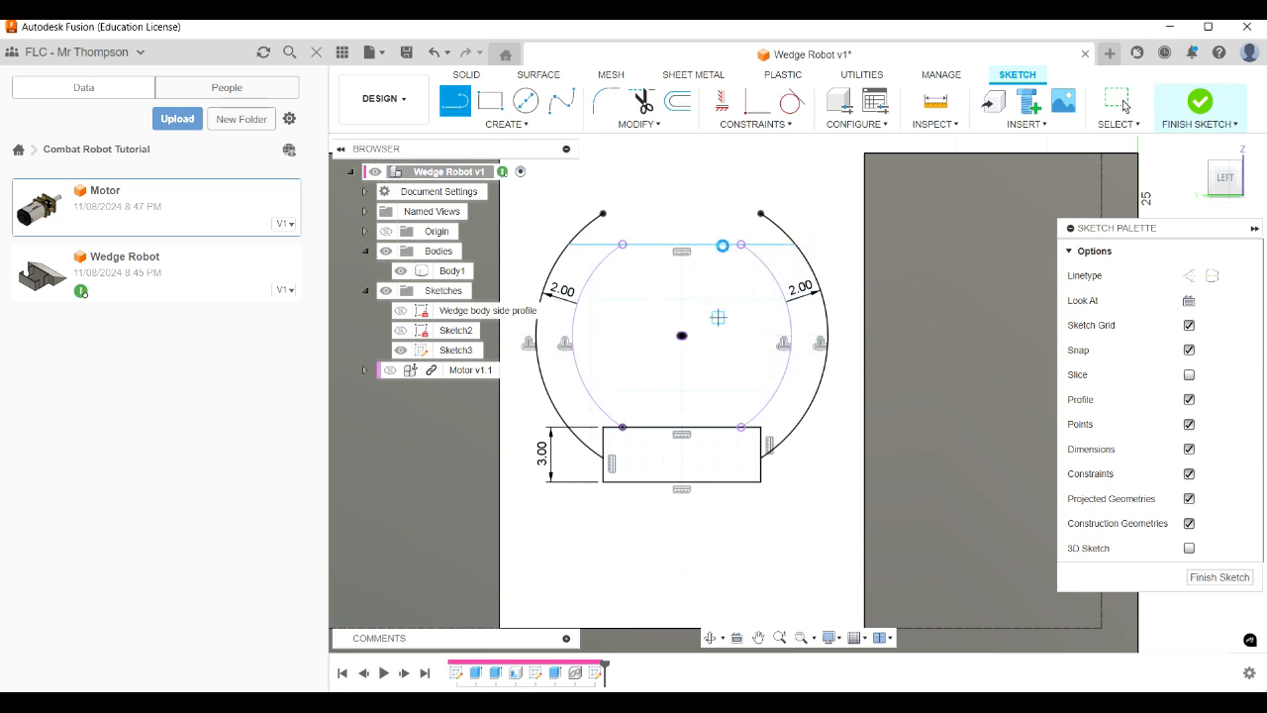
key(Escape)
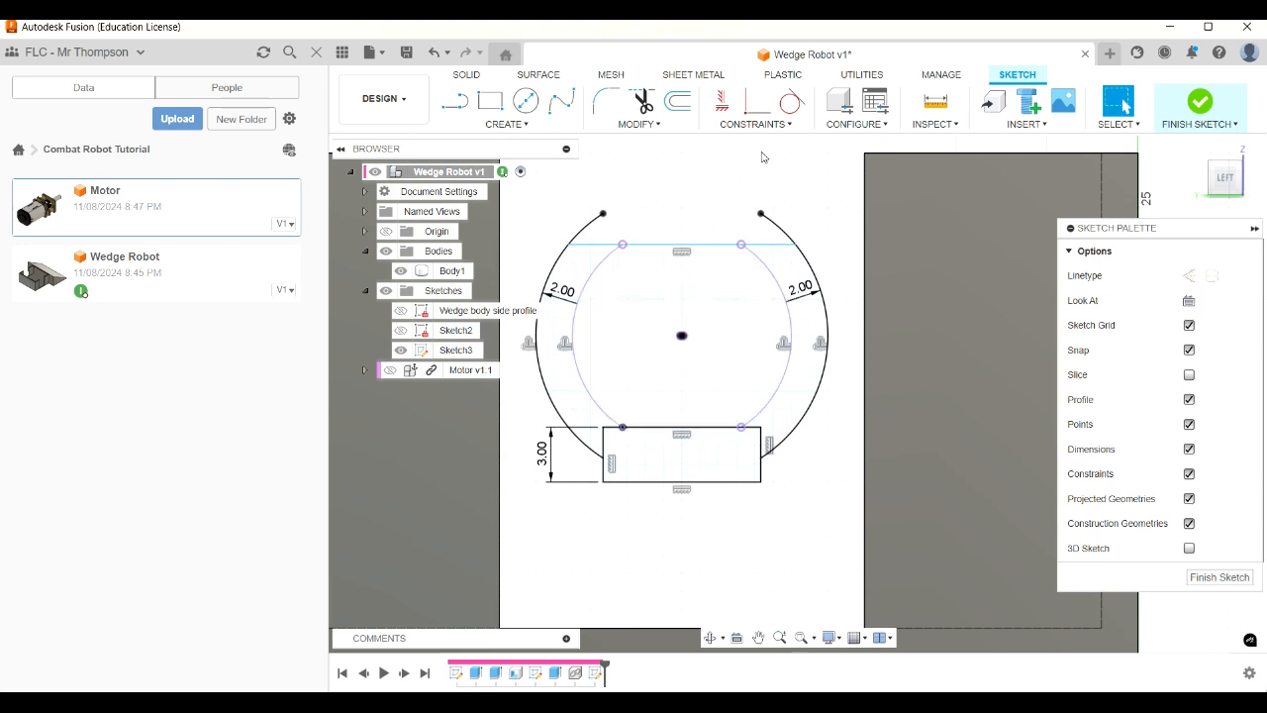
Constrain the horizontal line coincident with the left projected arc's upper endpoint.
click(753, 111)
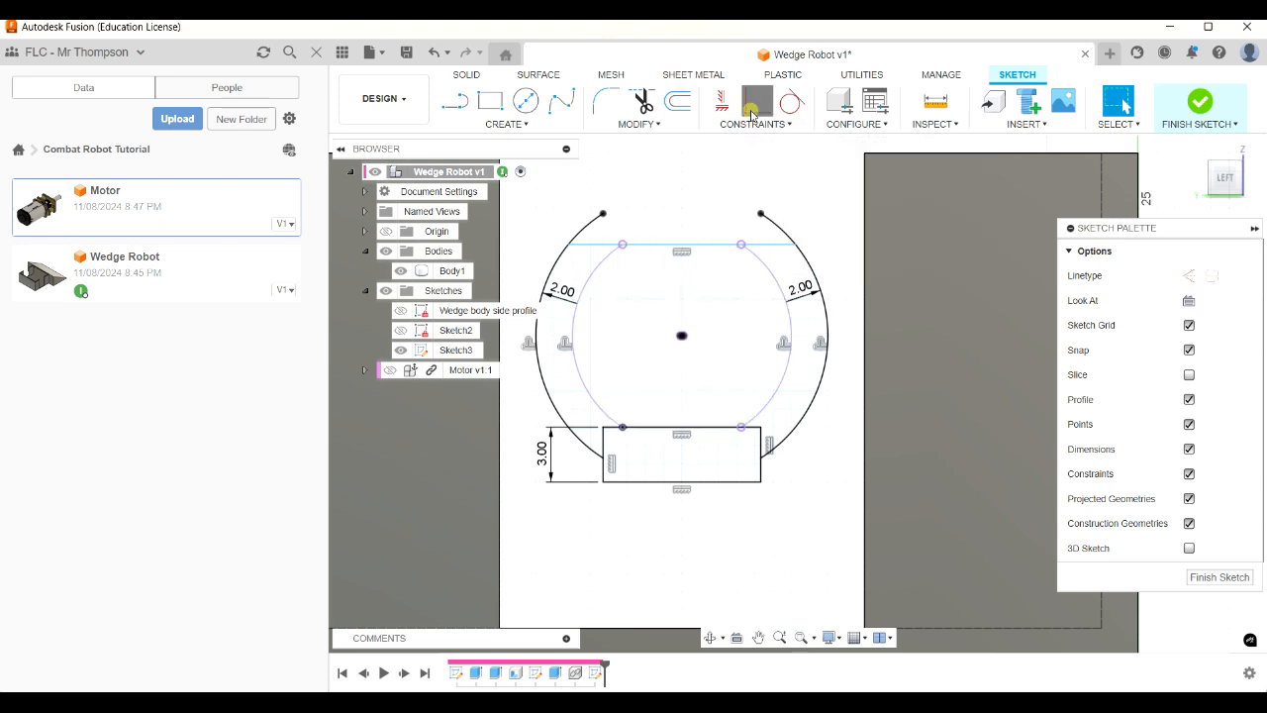
click(685, 250)
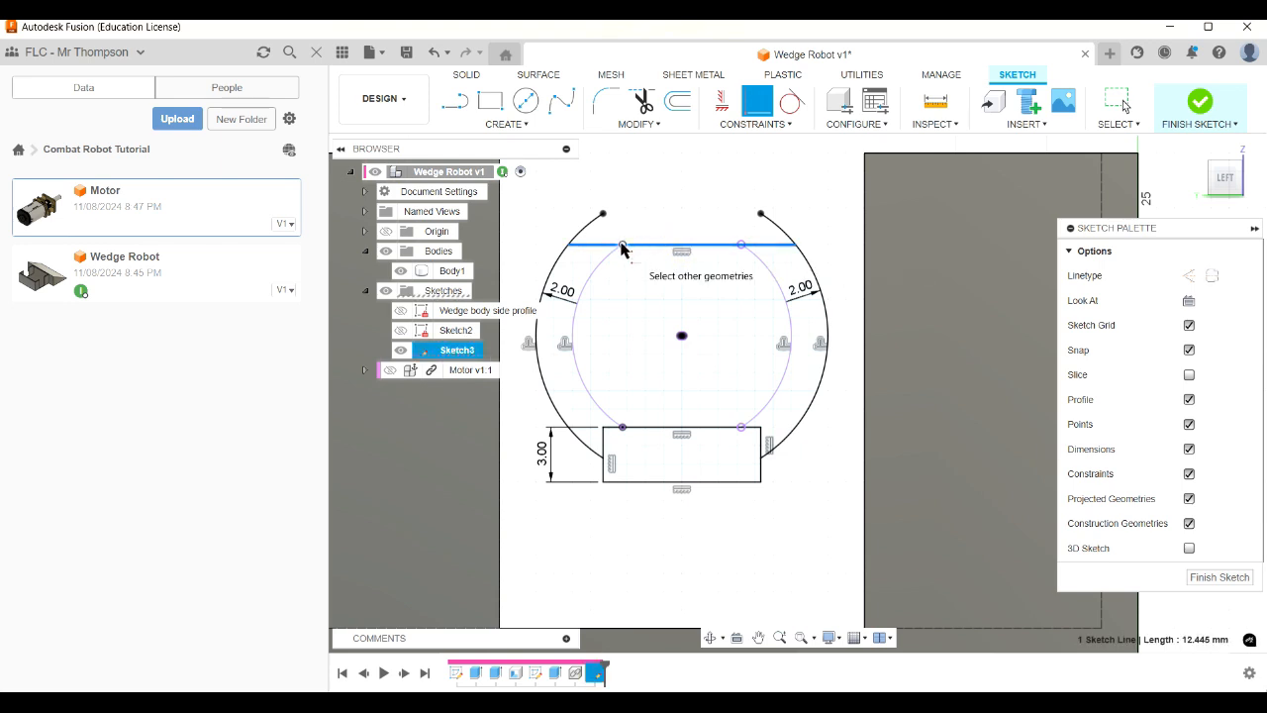
click(623, 247)
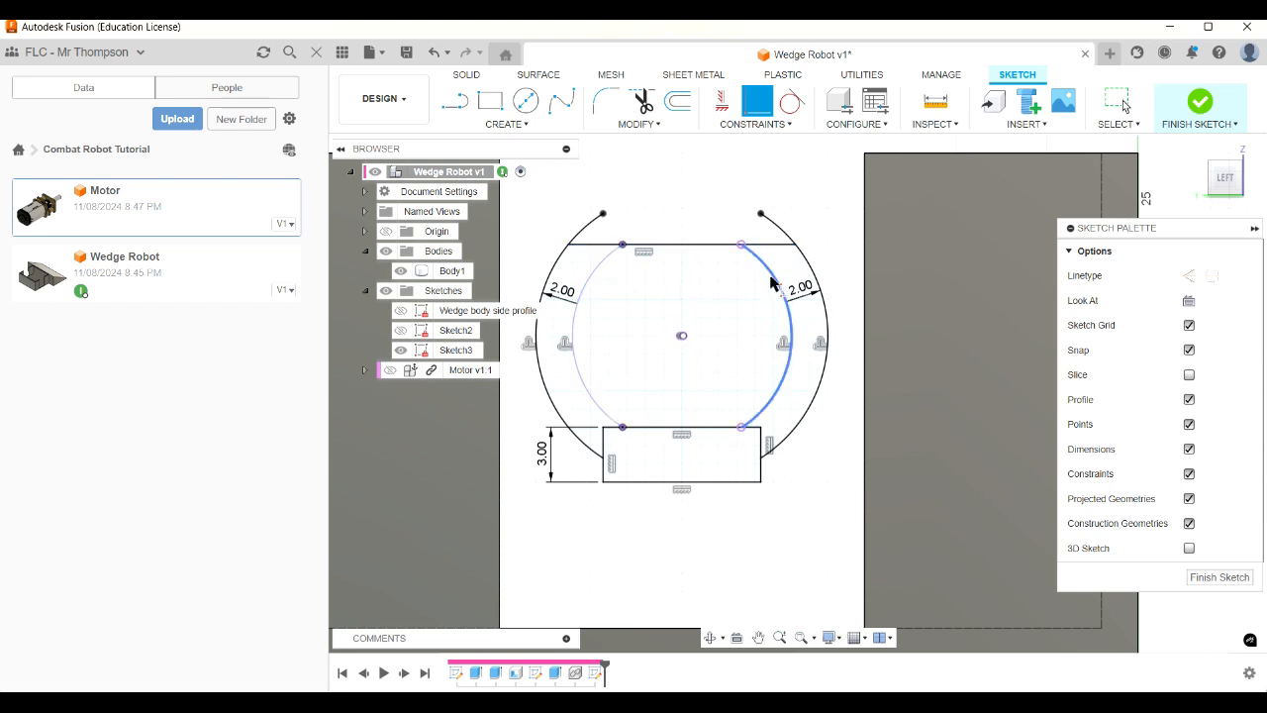
key(Escape)
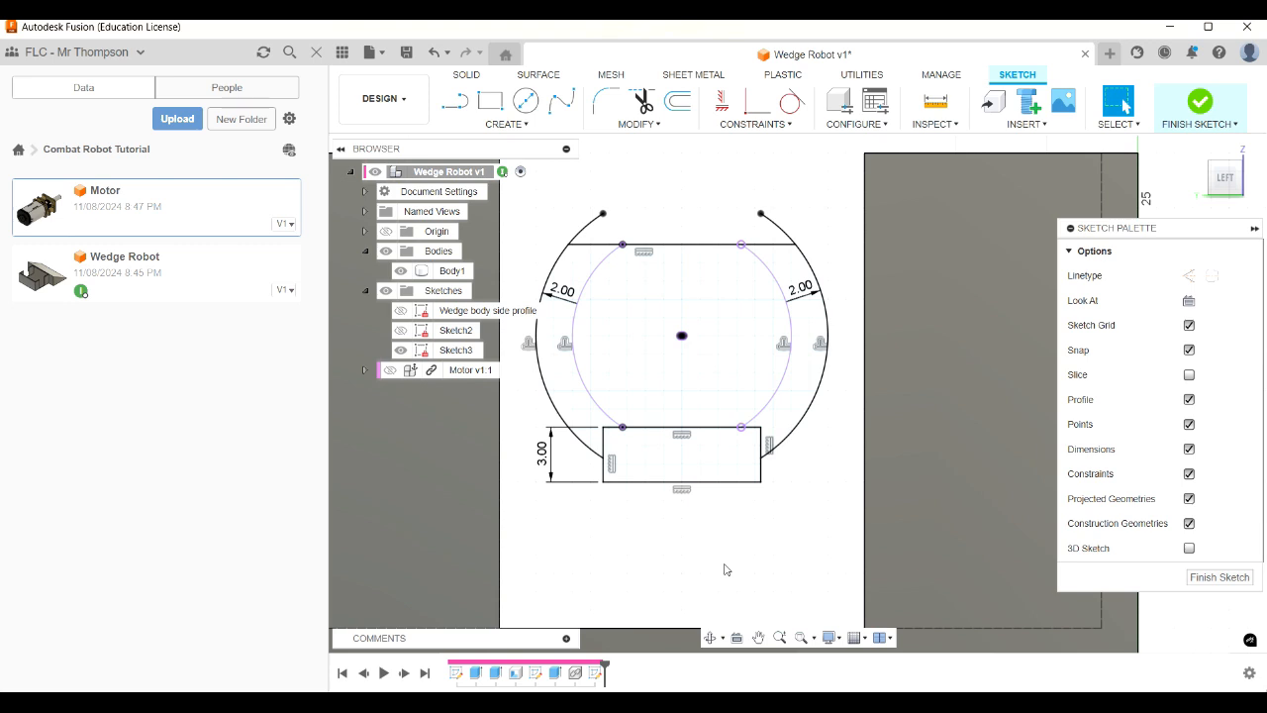
scroll(704, 560, up, 2)
scroll(707, 557, down, 4)
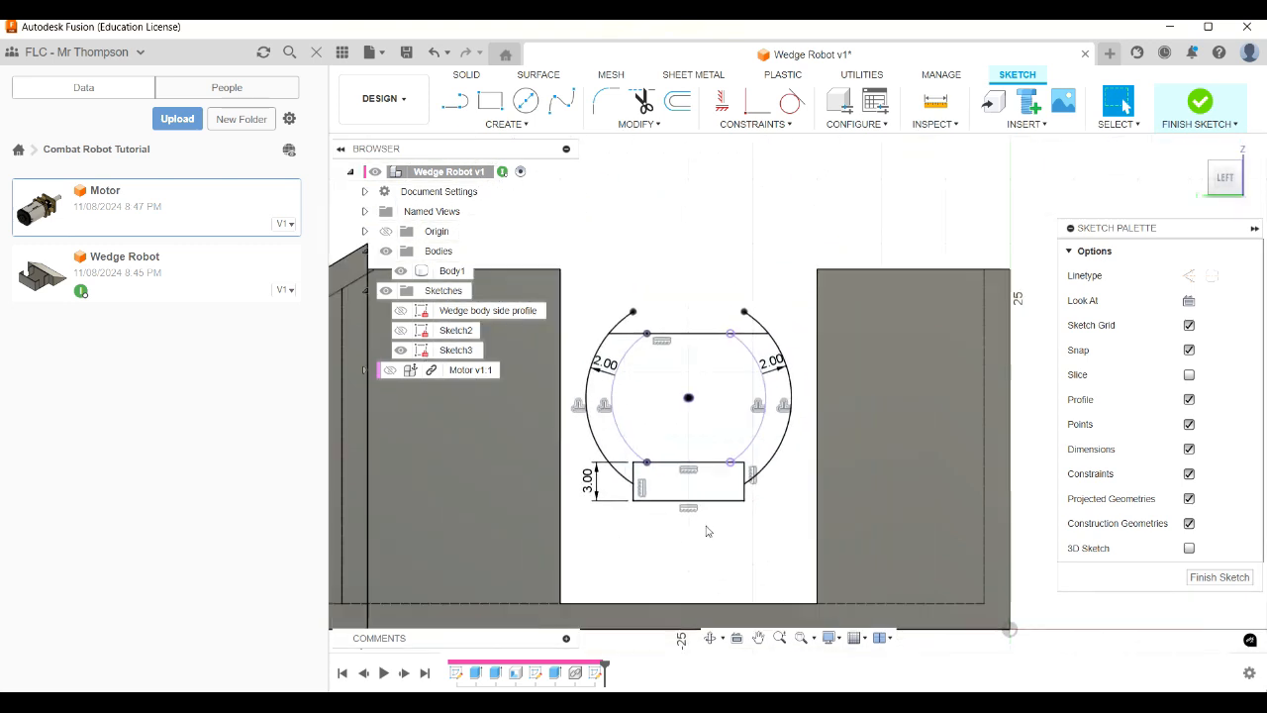
scroll(680, 280, down, 2)
scroll(658, 466, up, 3)
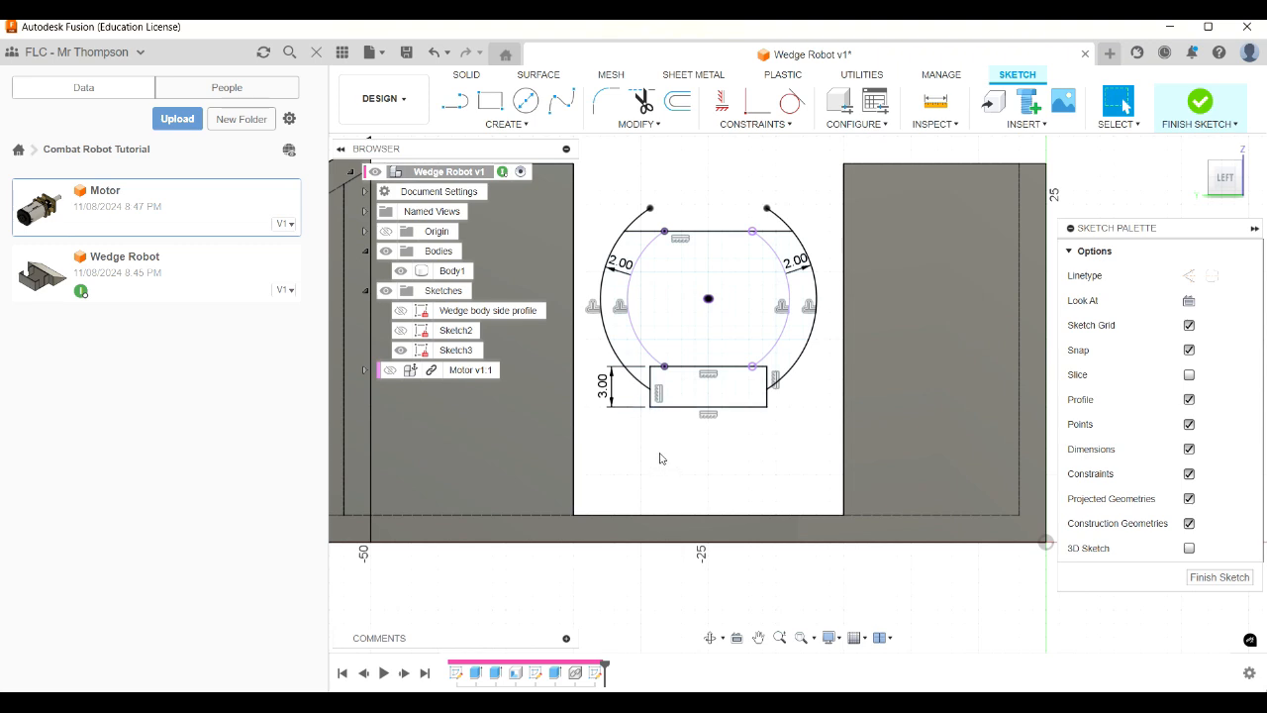
key(r)
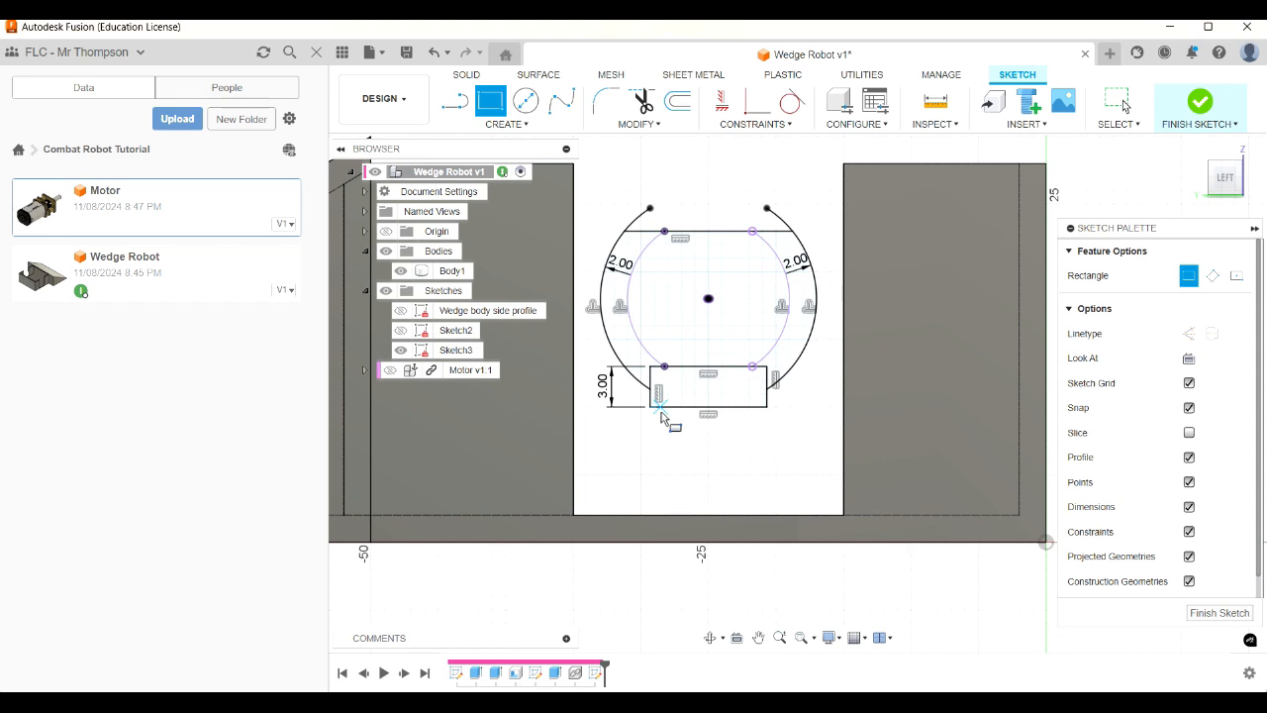
click(651, 407)
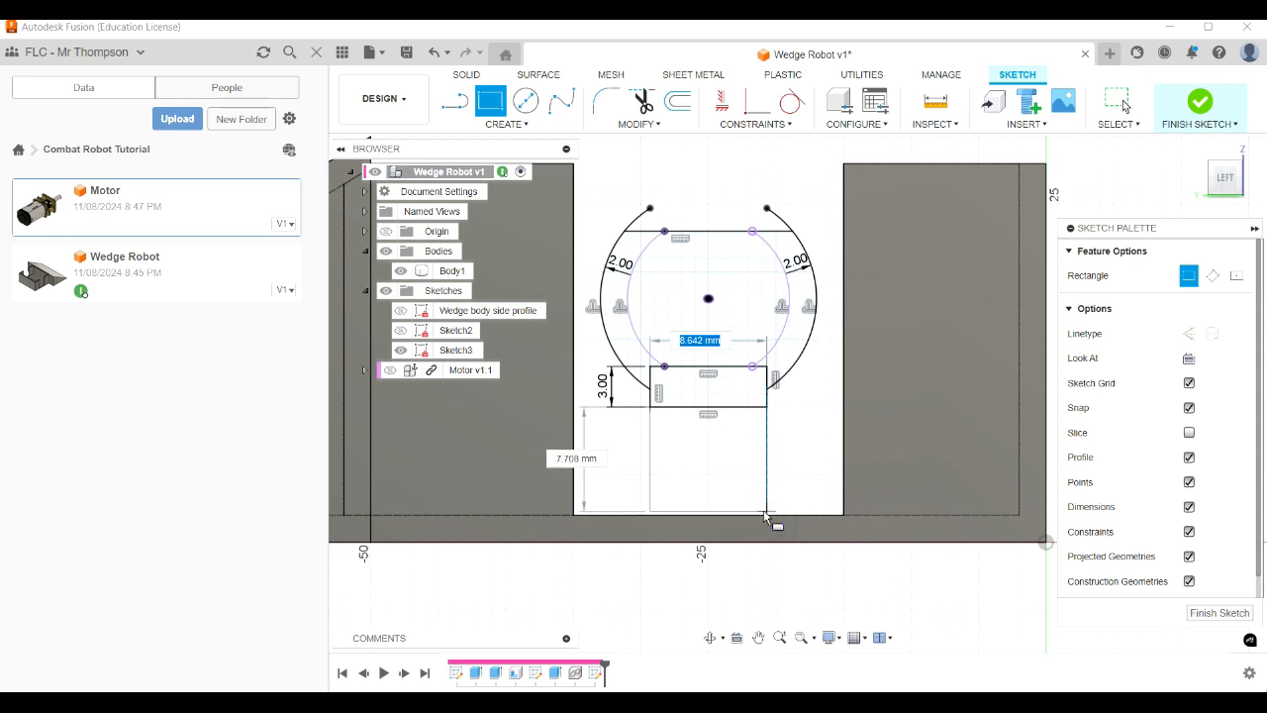
key(Escape)
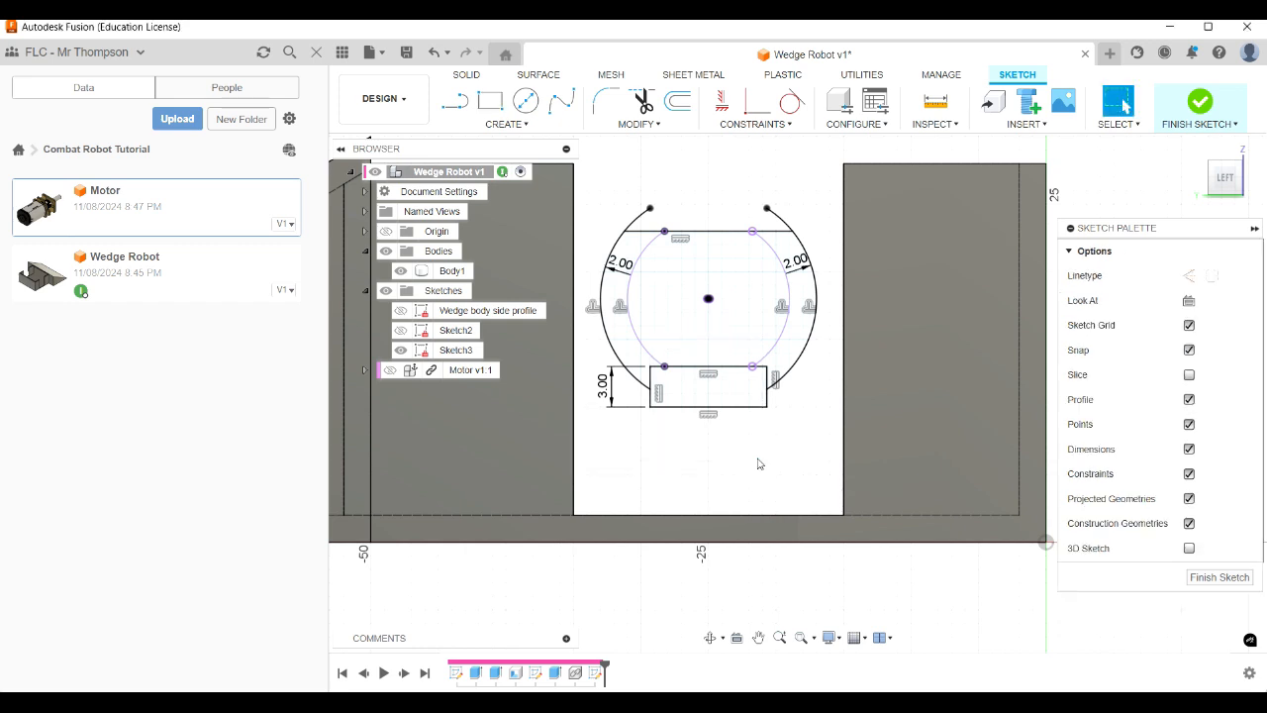
Project the body's floor edge at the bottom of the opening below the rectangle into the sketch, keeping the projection link.
key(p)
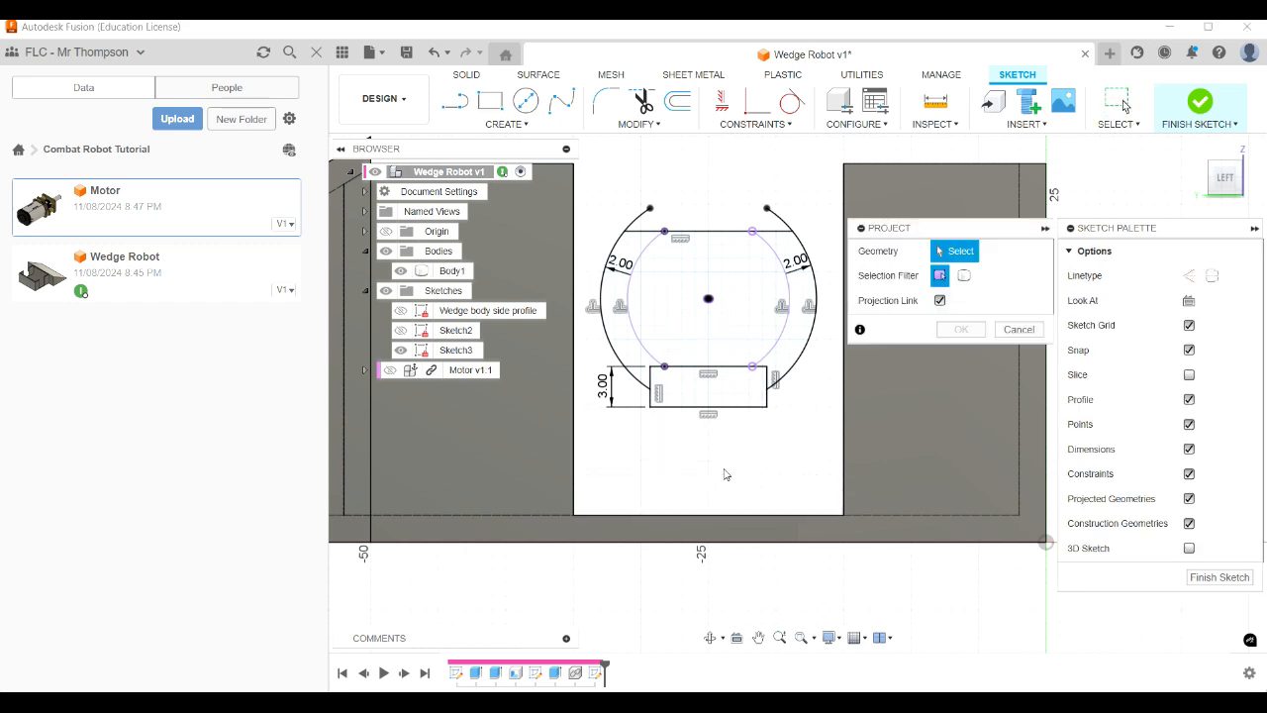
click(731, 513)
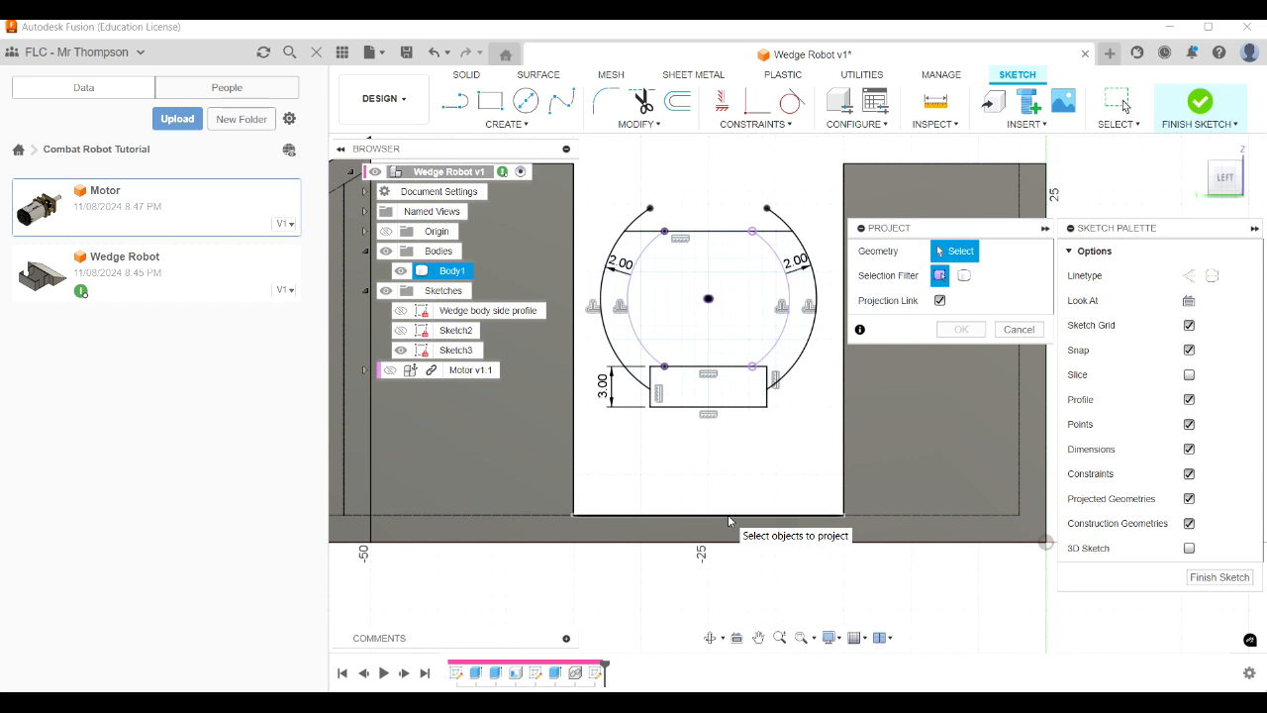
click(728, 515)
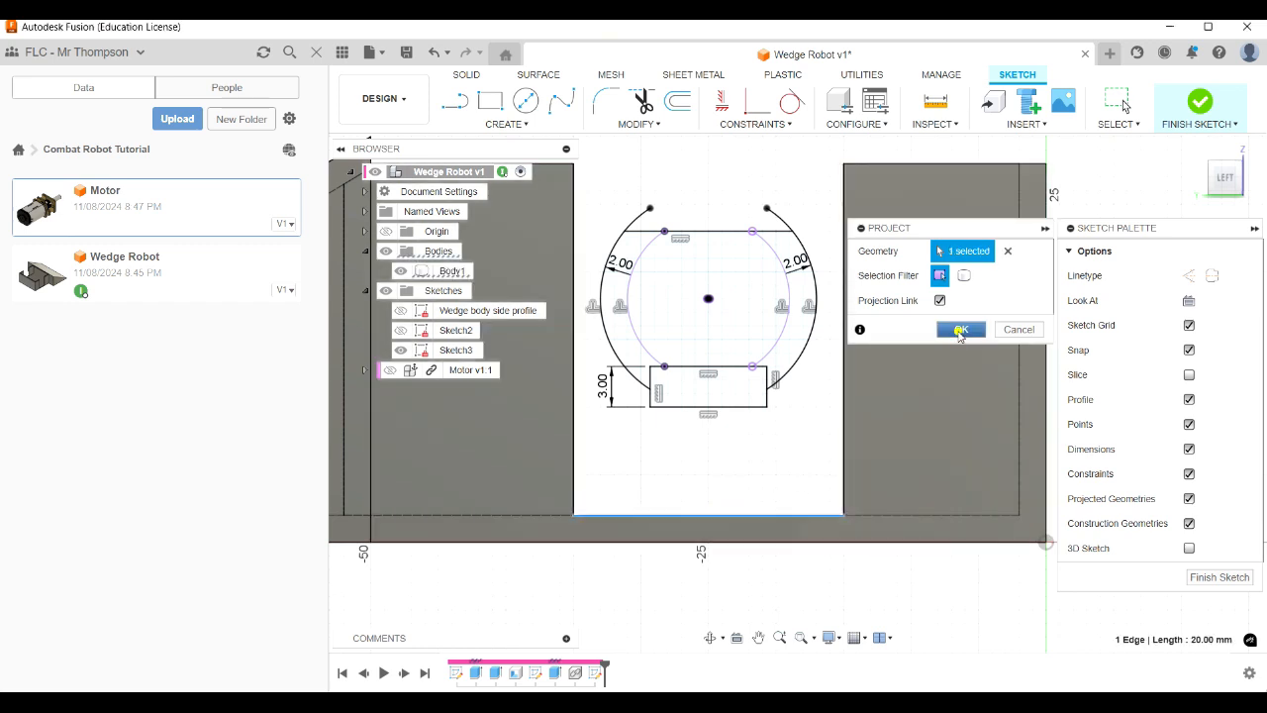
click(959, 330)
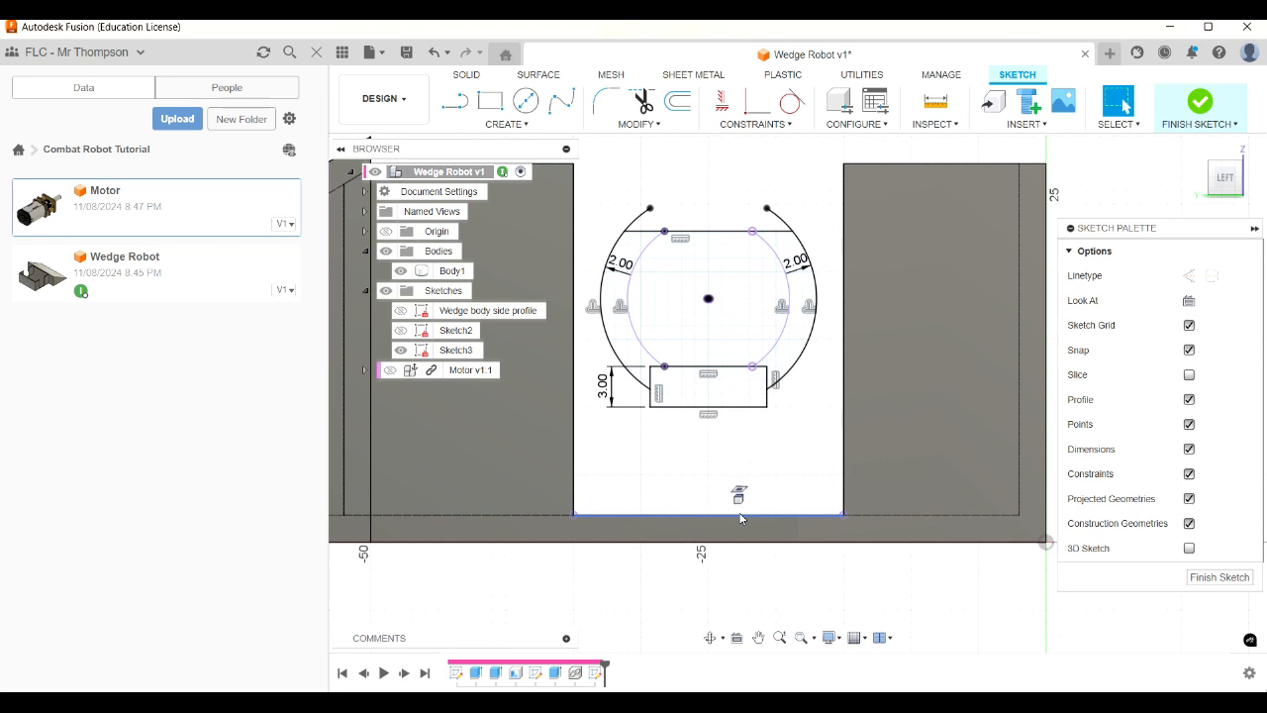
Sketch a rectangle about 8.6 by 8 mm from the base rectangle's lower-left corner down to the projected floor edge.
key(r)
click(653, 406)
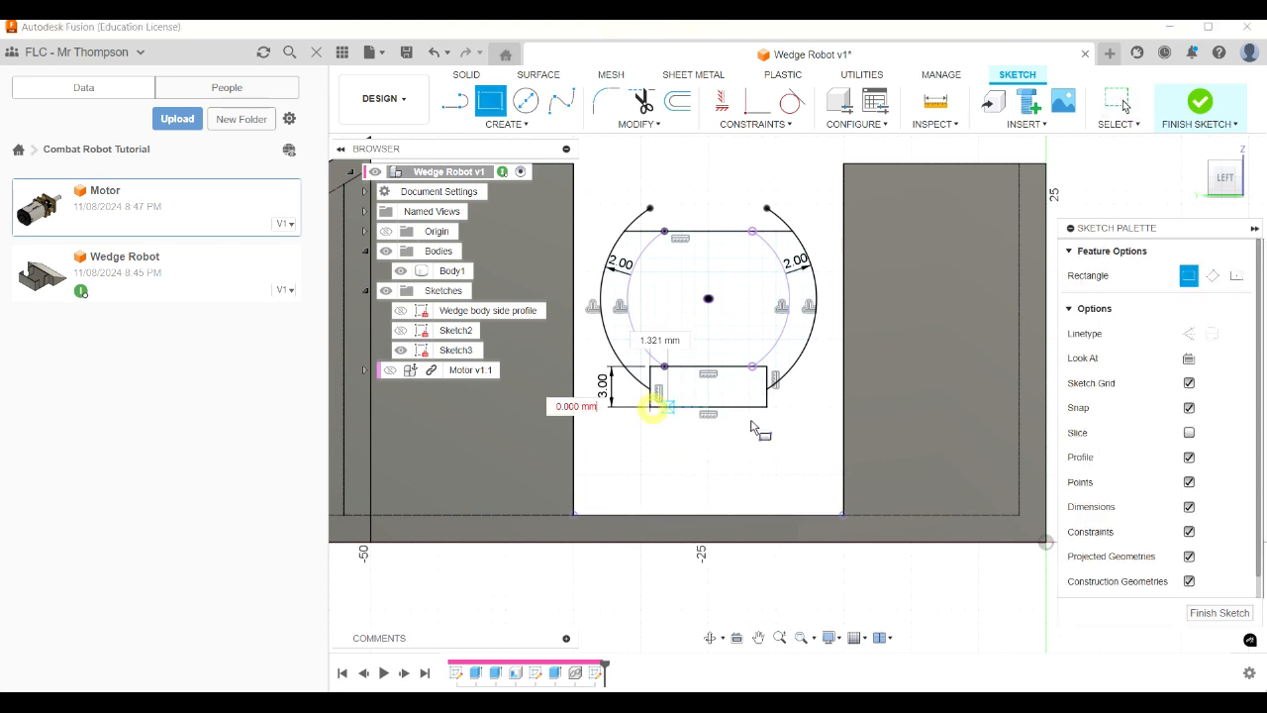
click(768, 521)
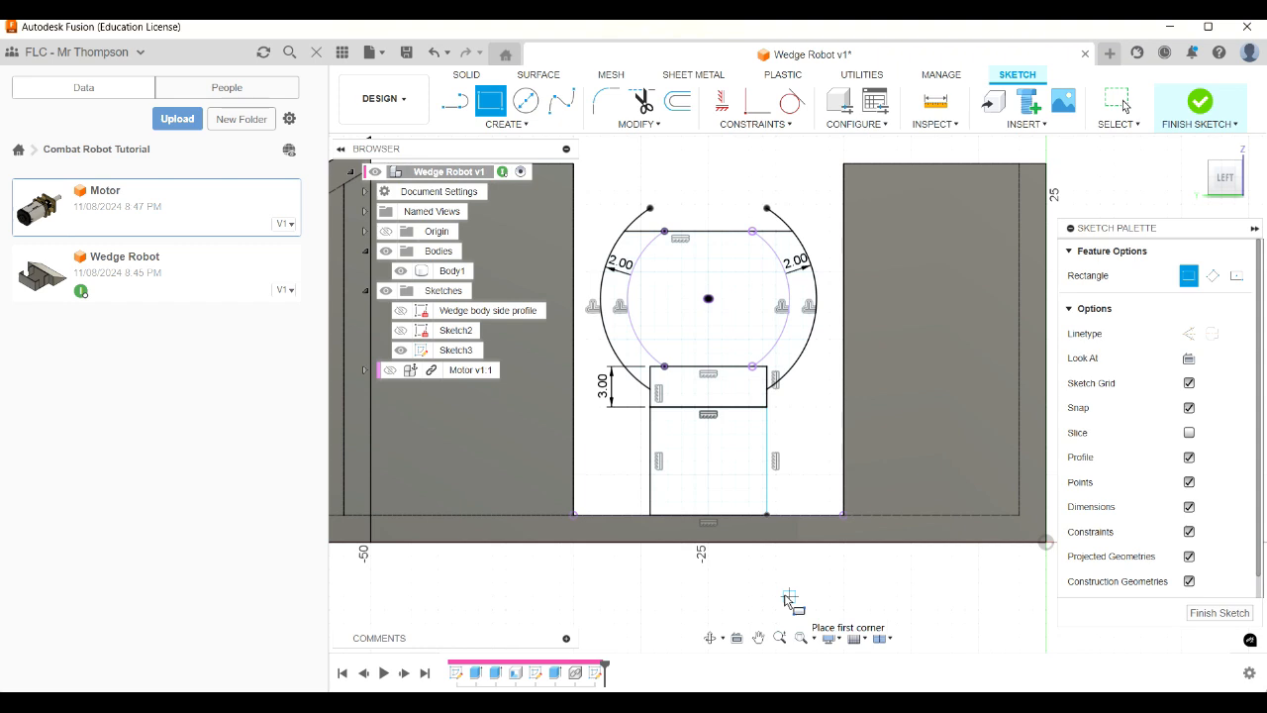
key(Escape)
Pull the new rectangle's right side slightly inward and constrain it coincident with the 3 mm rectangle's lower-right corner.
drag(767, 433, 754, 444)
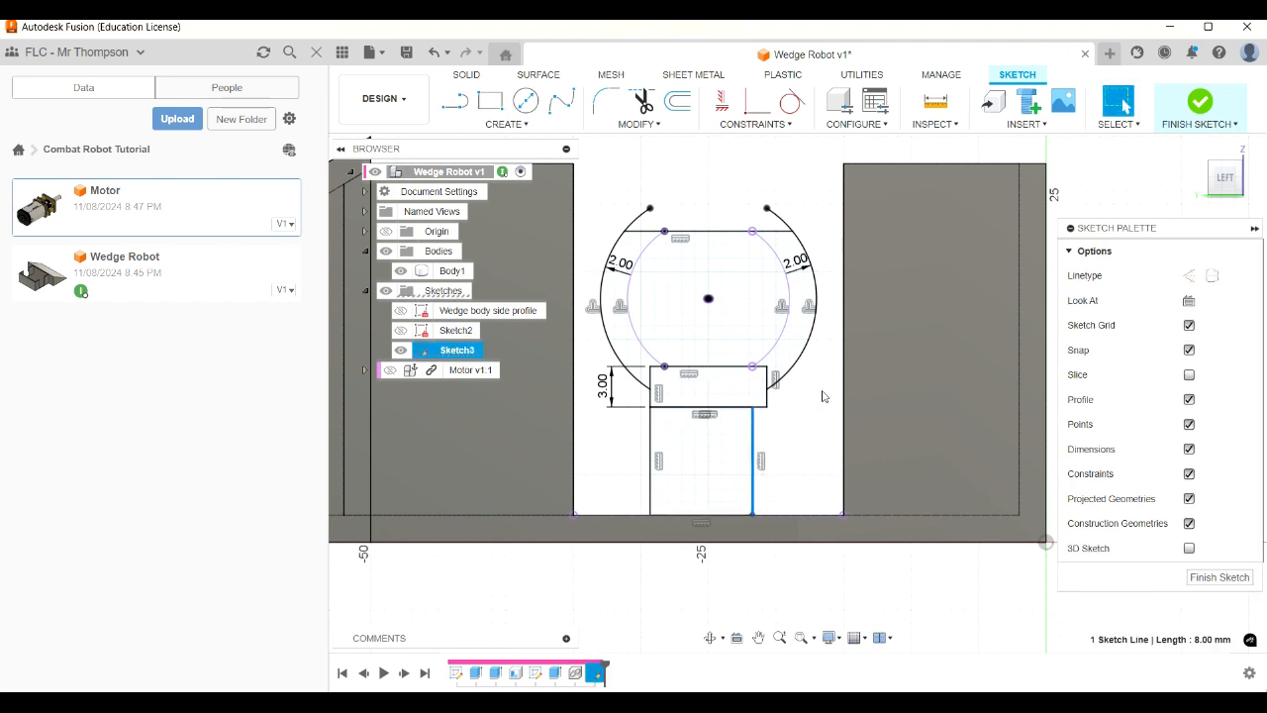
click(750, 103)
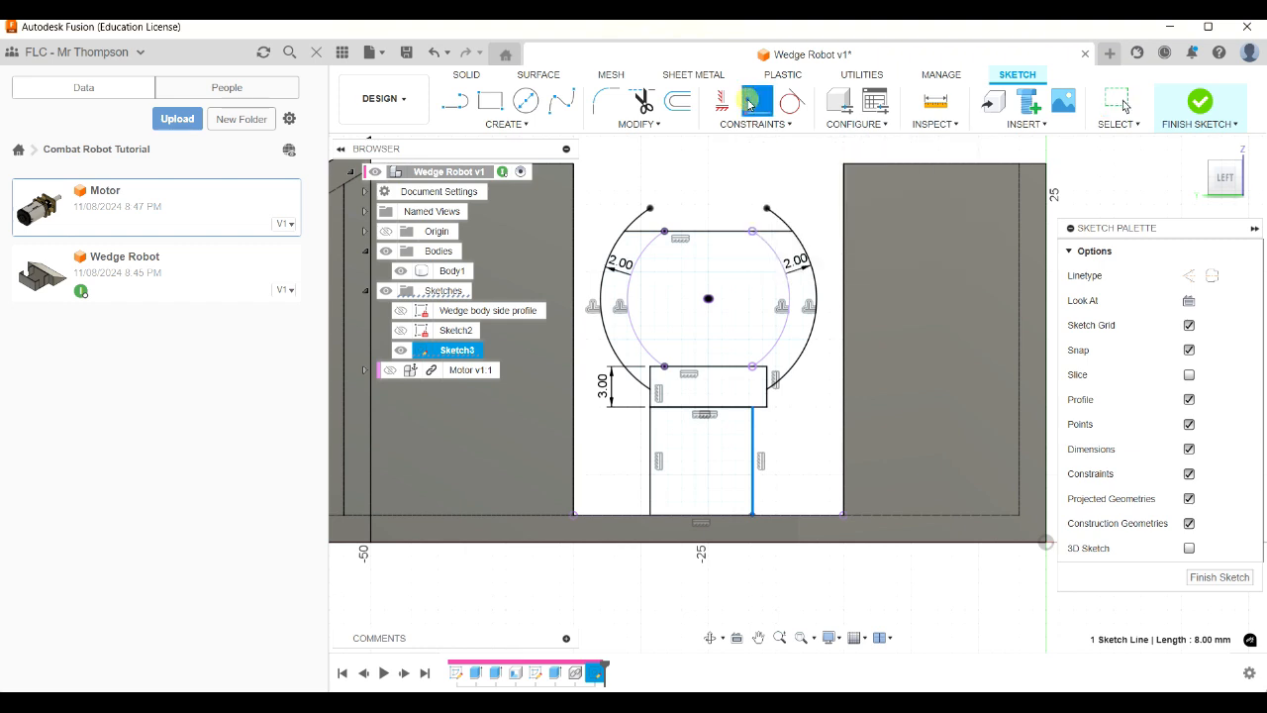
click(758, 424)
click(766, 407)
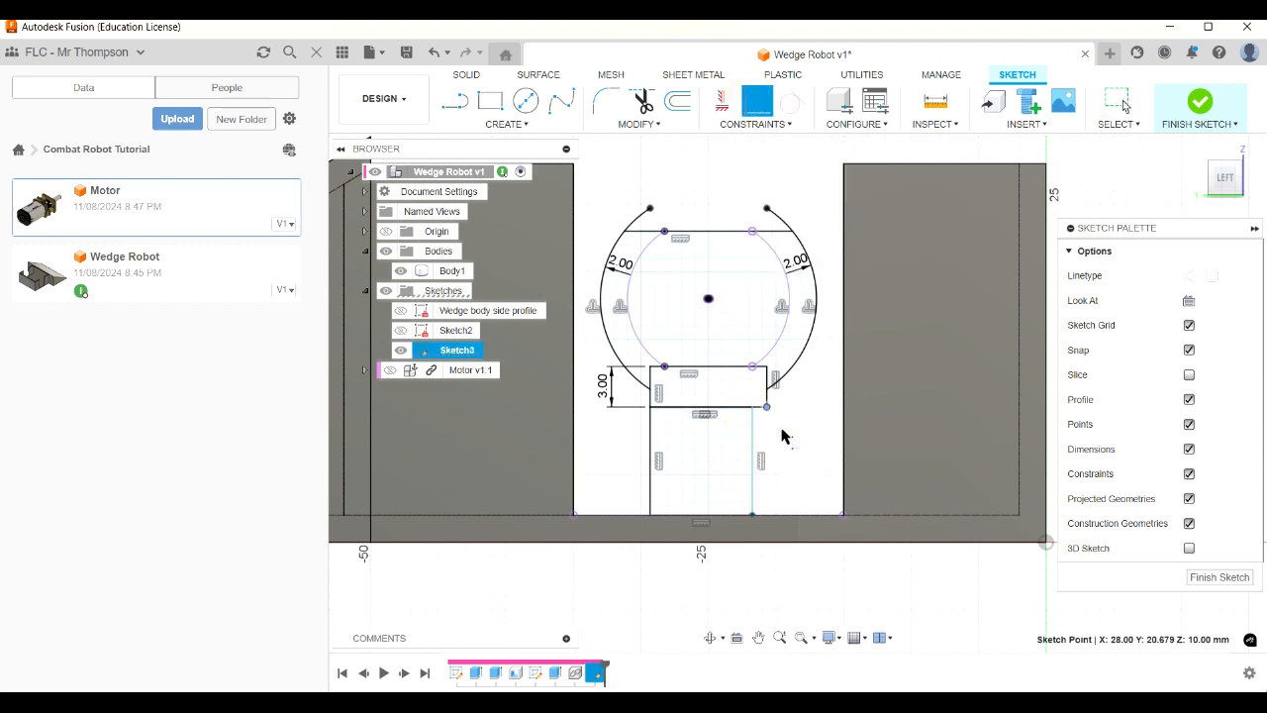
click(753, 421)
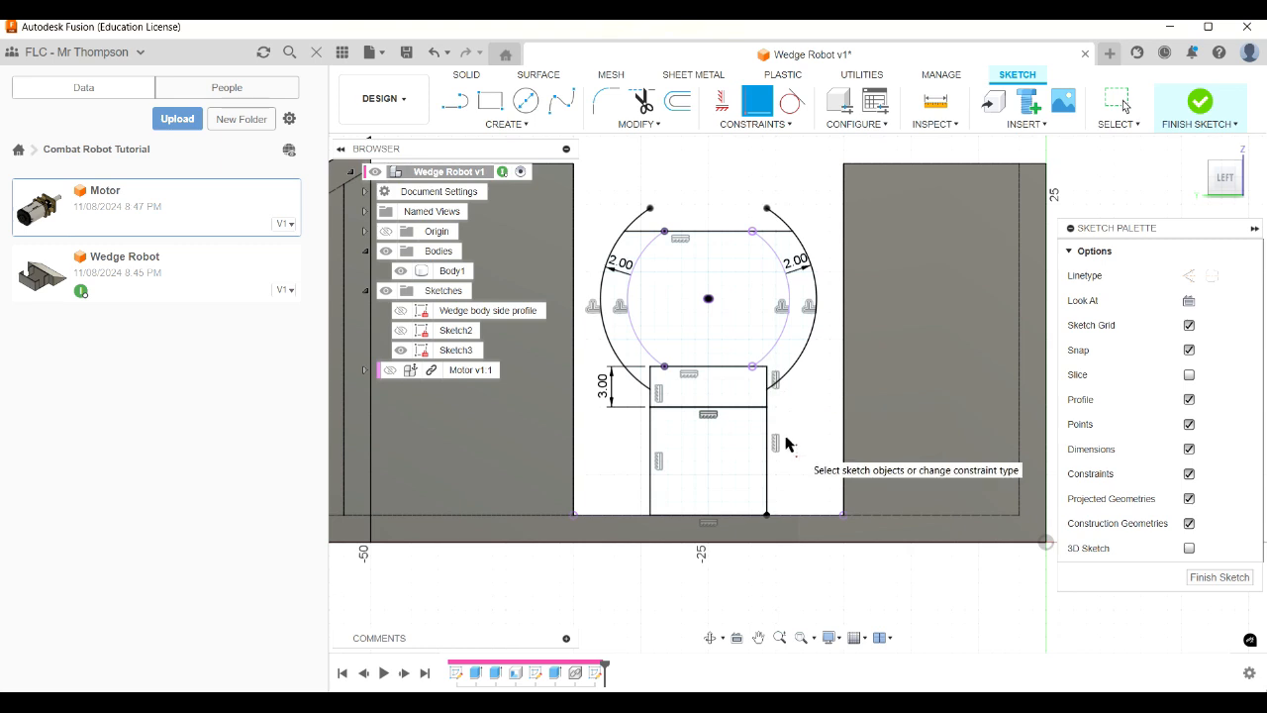
Start an extrusion of four profiles: both 2 mm arc bands, the 3 mm rectangle and the rectangle reaching down to the floor.
key(e)
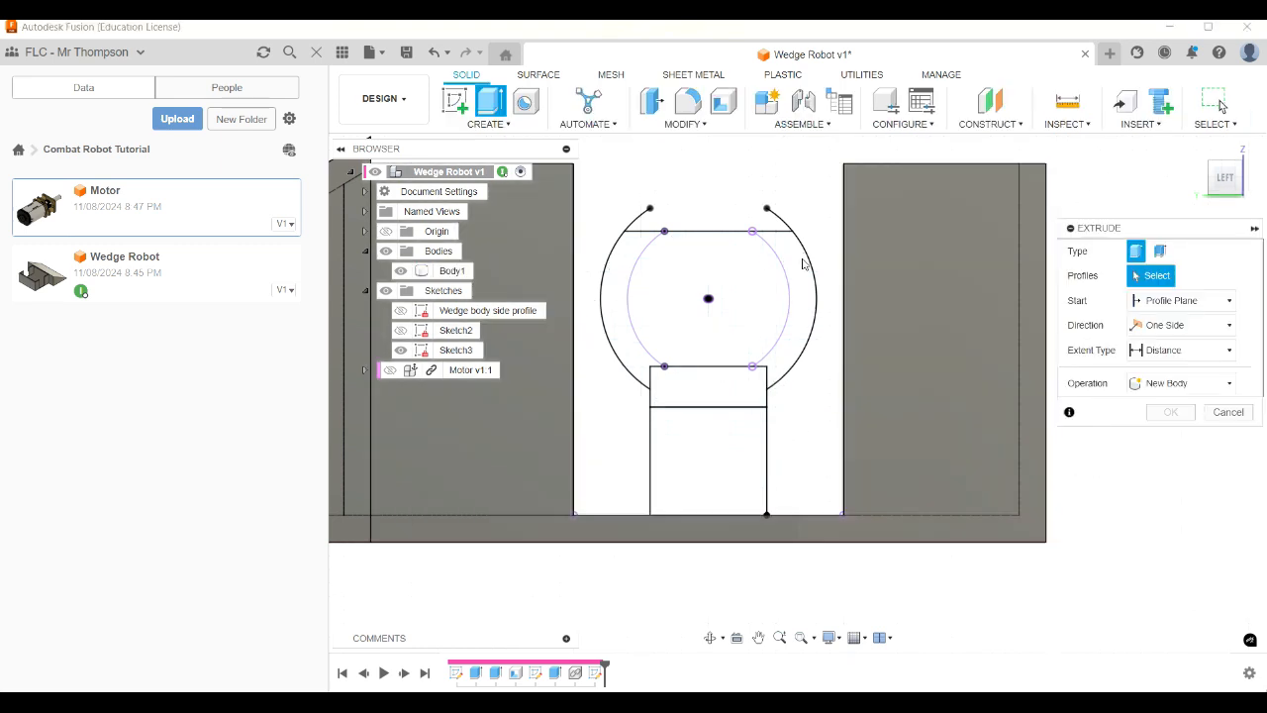
click(614, 287)
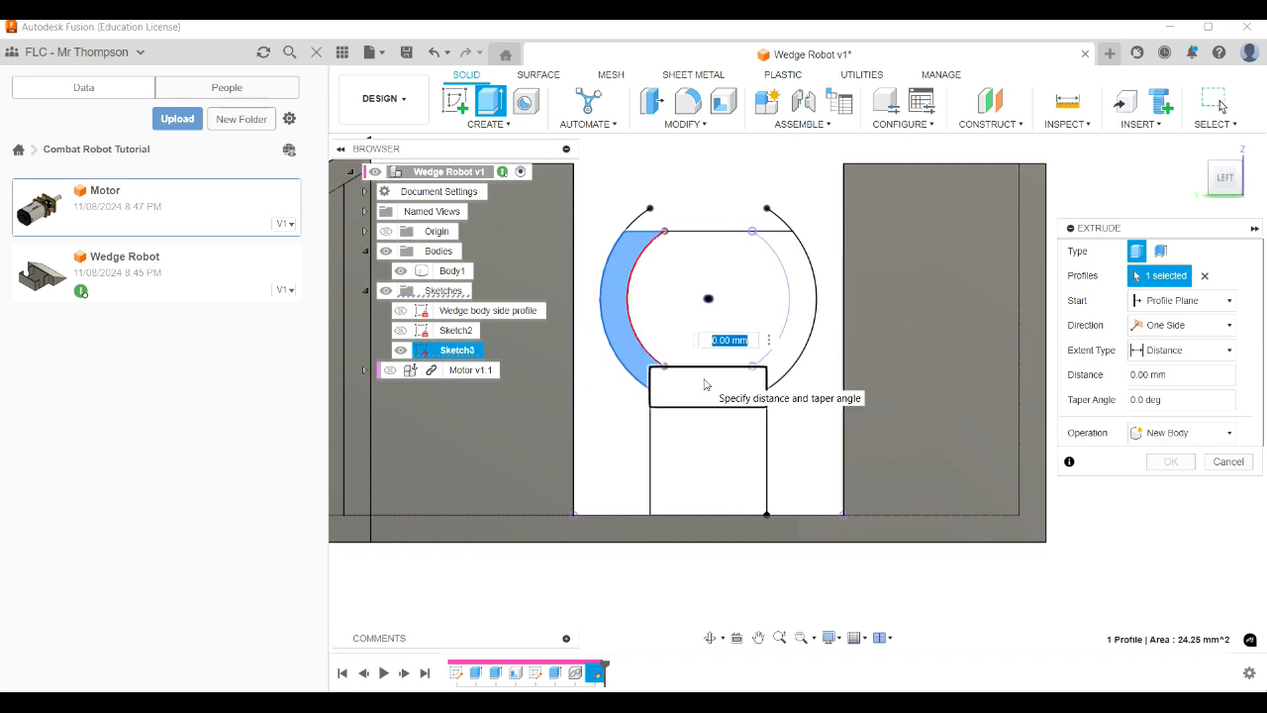
click(700, 381)
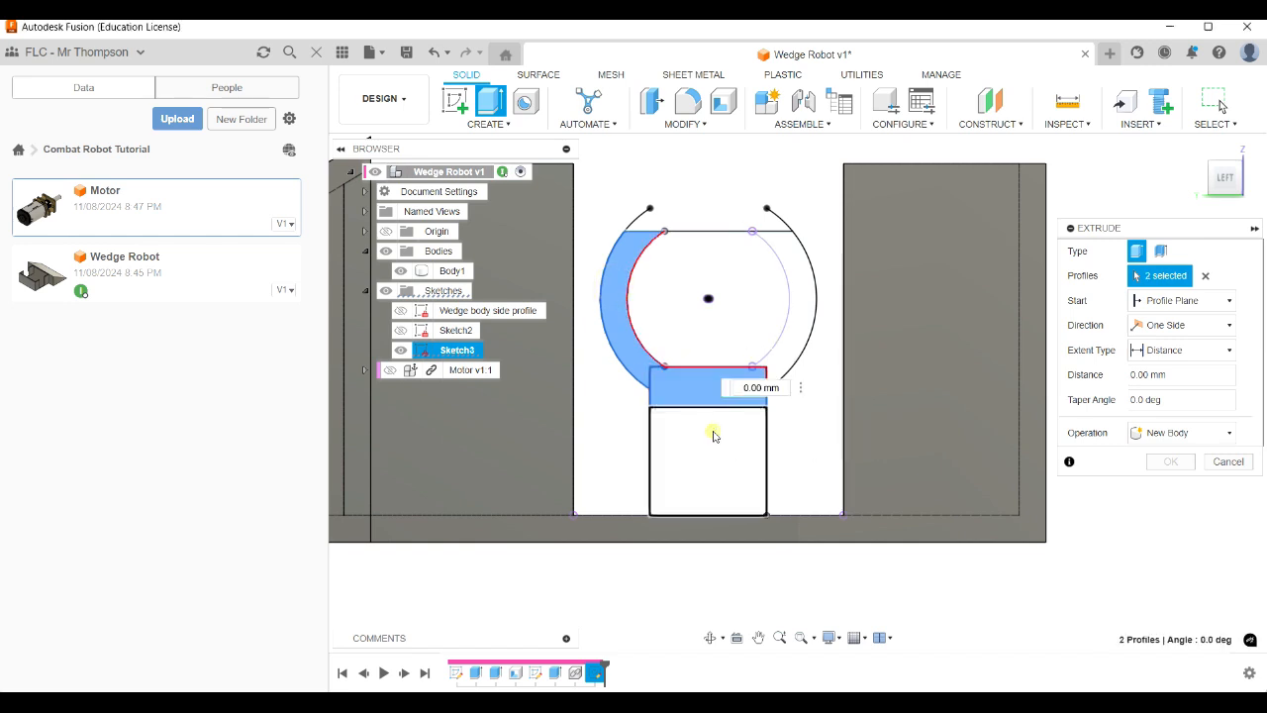
click(715, 435)
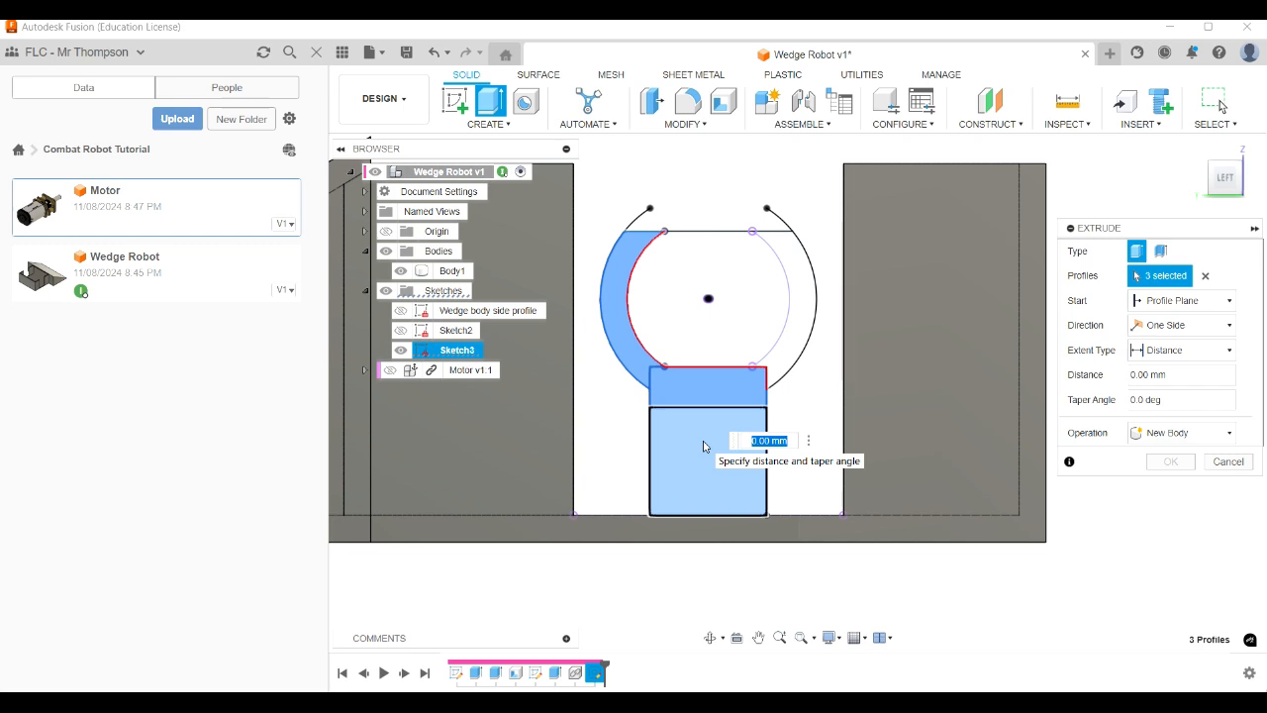
click(817, 324)
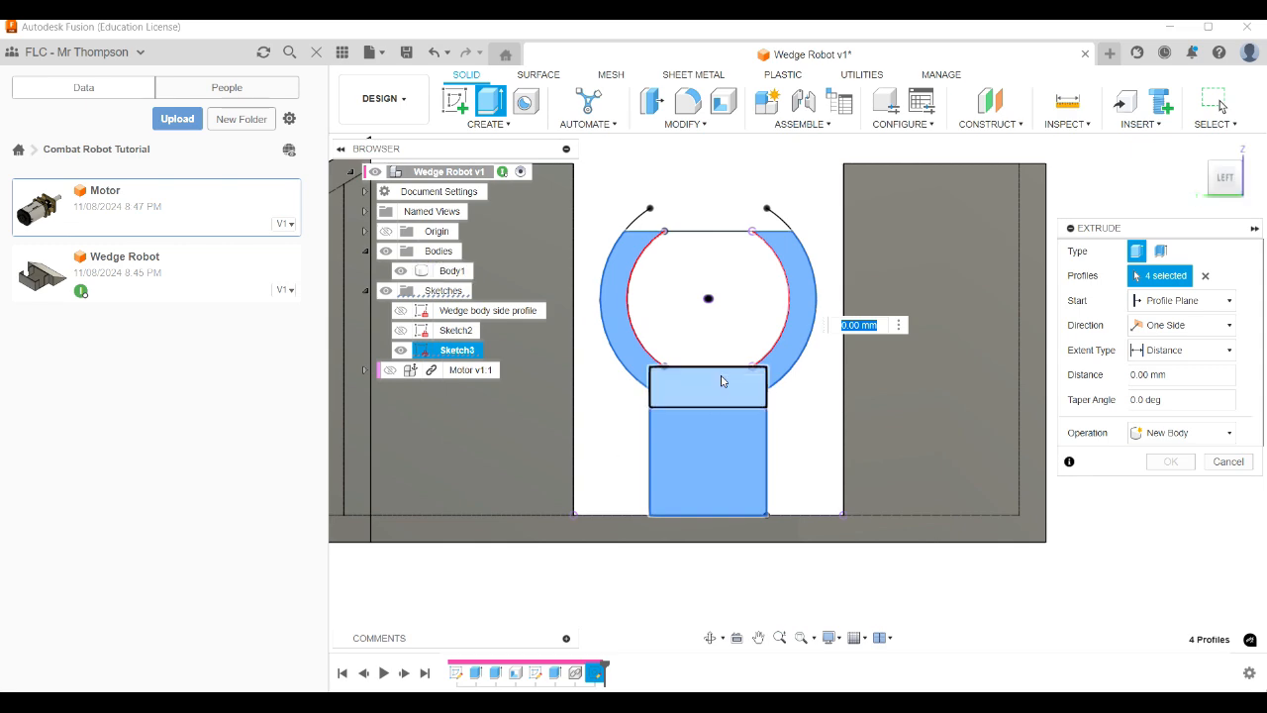
Make the motor component visible and set the extrusion's extent type to To Object.
drag(1231, 176, 1197, 202)
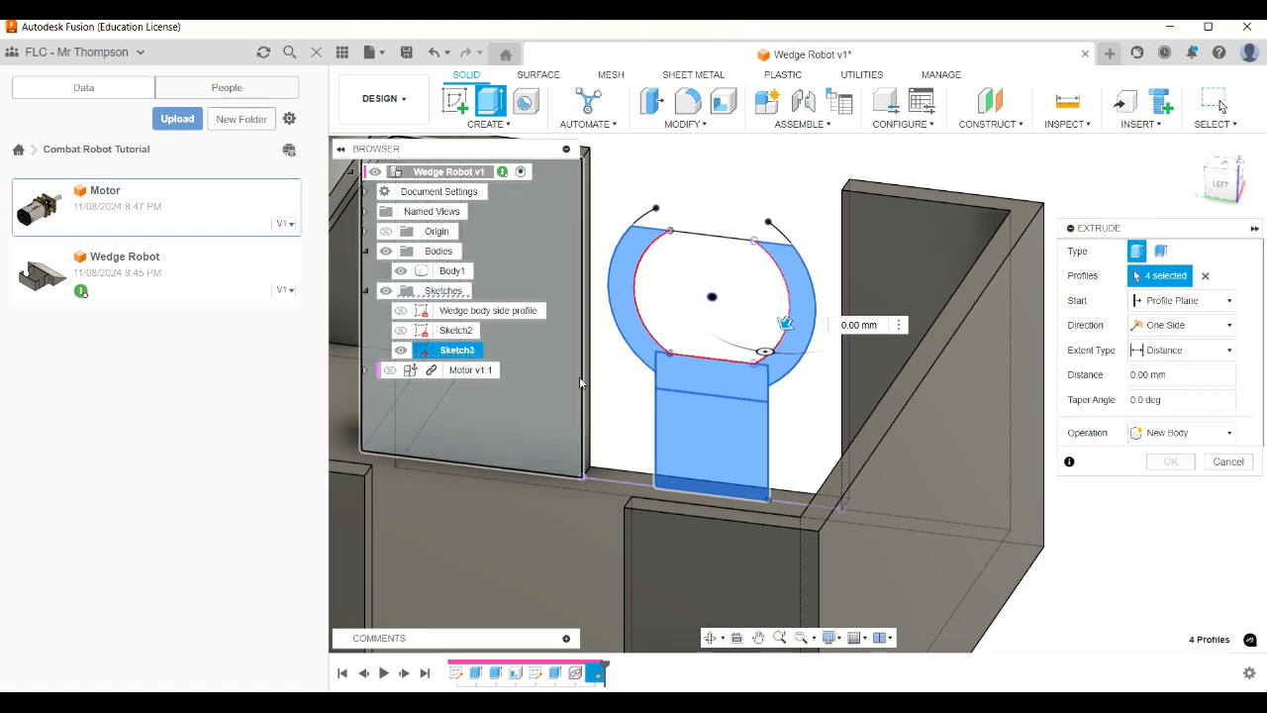
click(389, 370)
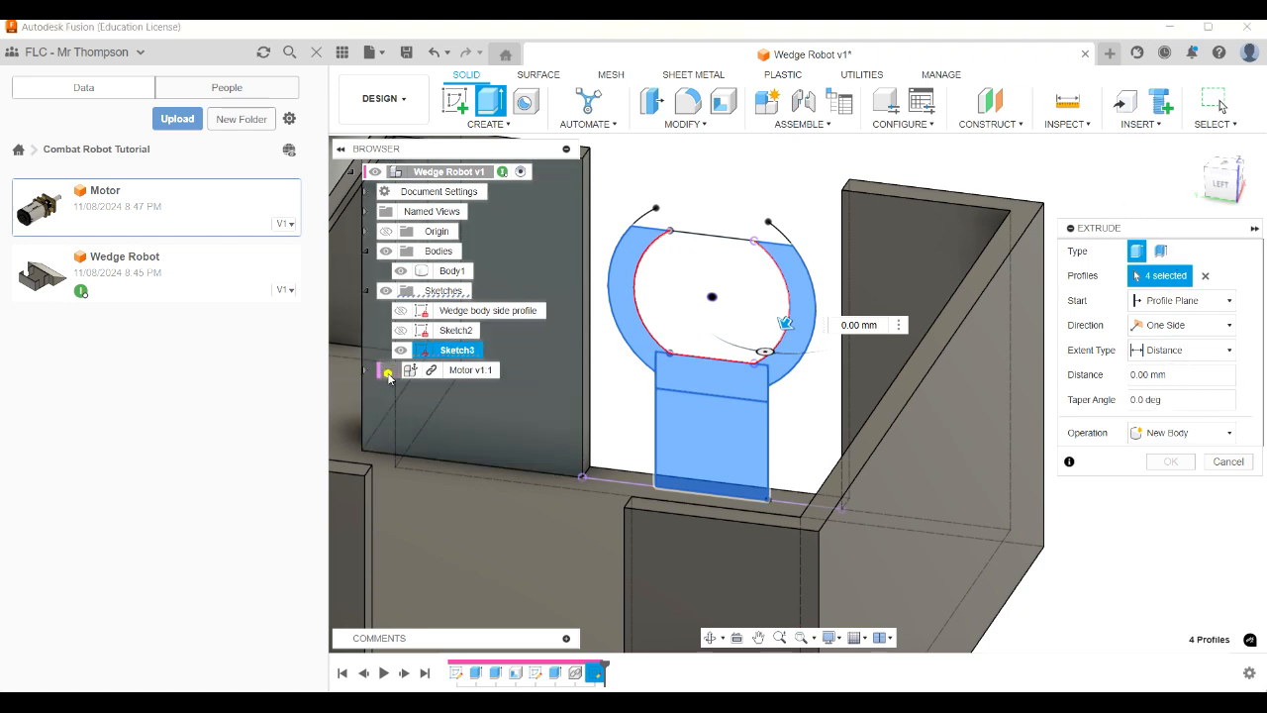
drag(791, 324, 786, 322)
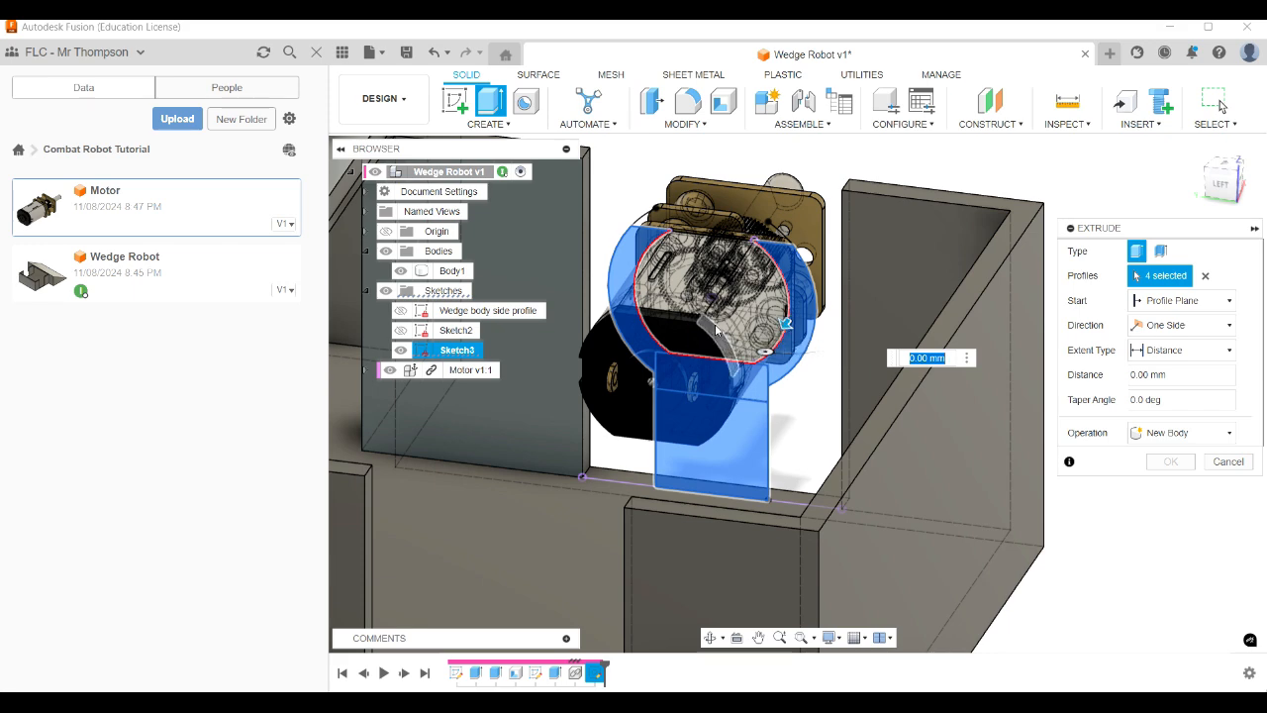
scroll(719, 329, up, 3)
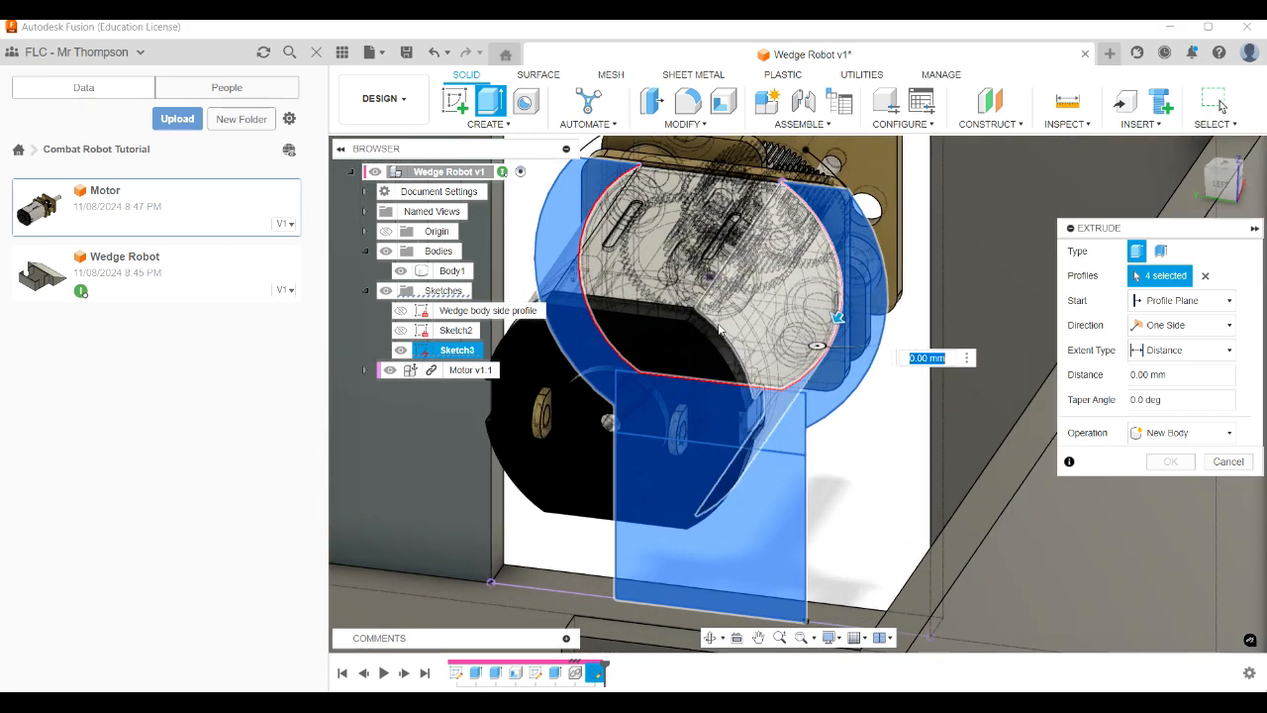
click(1158, 352)
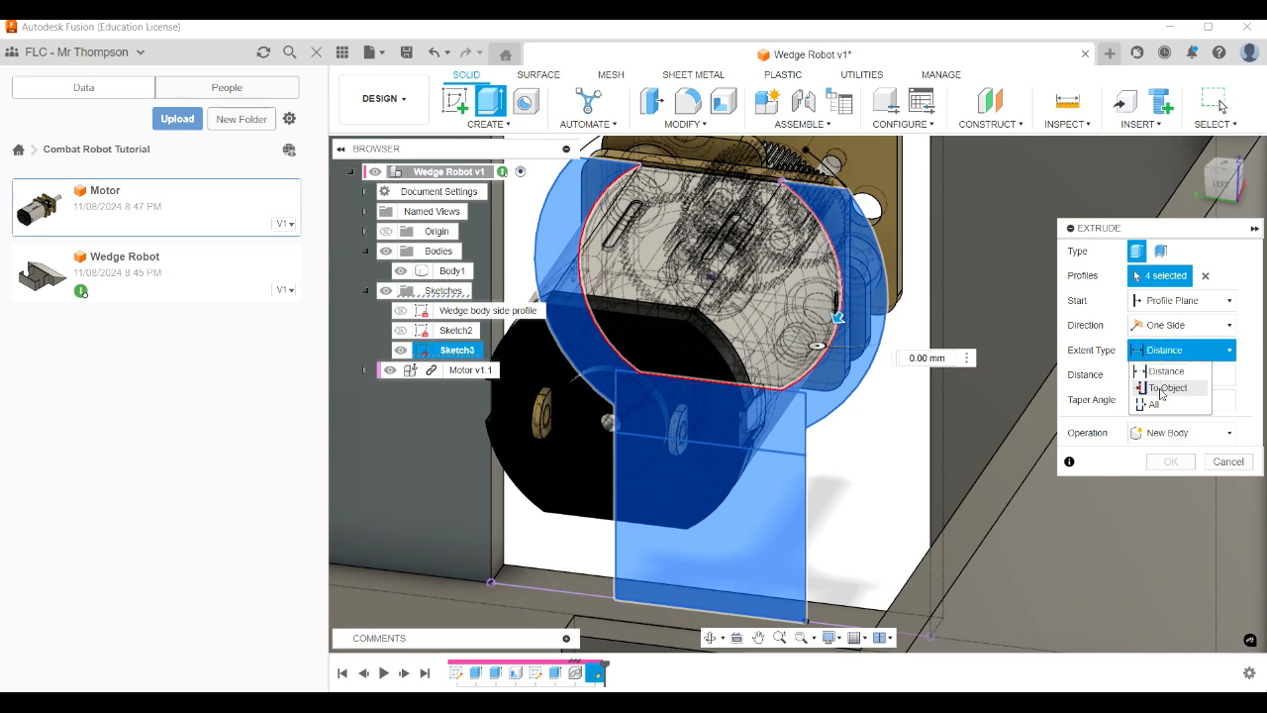
click(1162, 389)
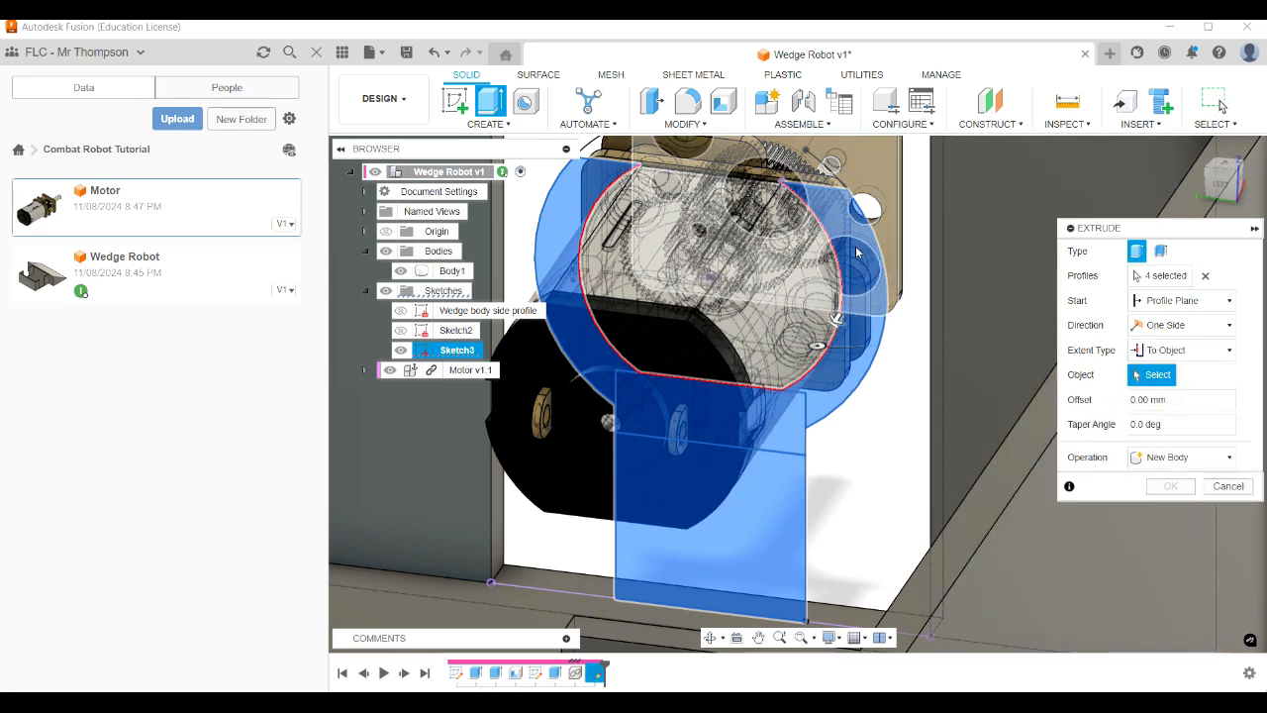
scroll(730, 349, up, 3)
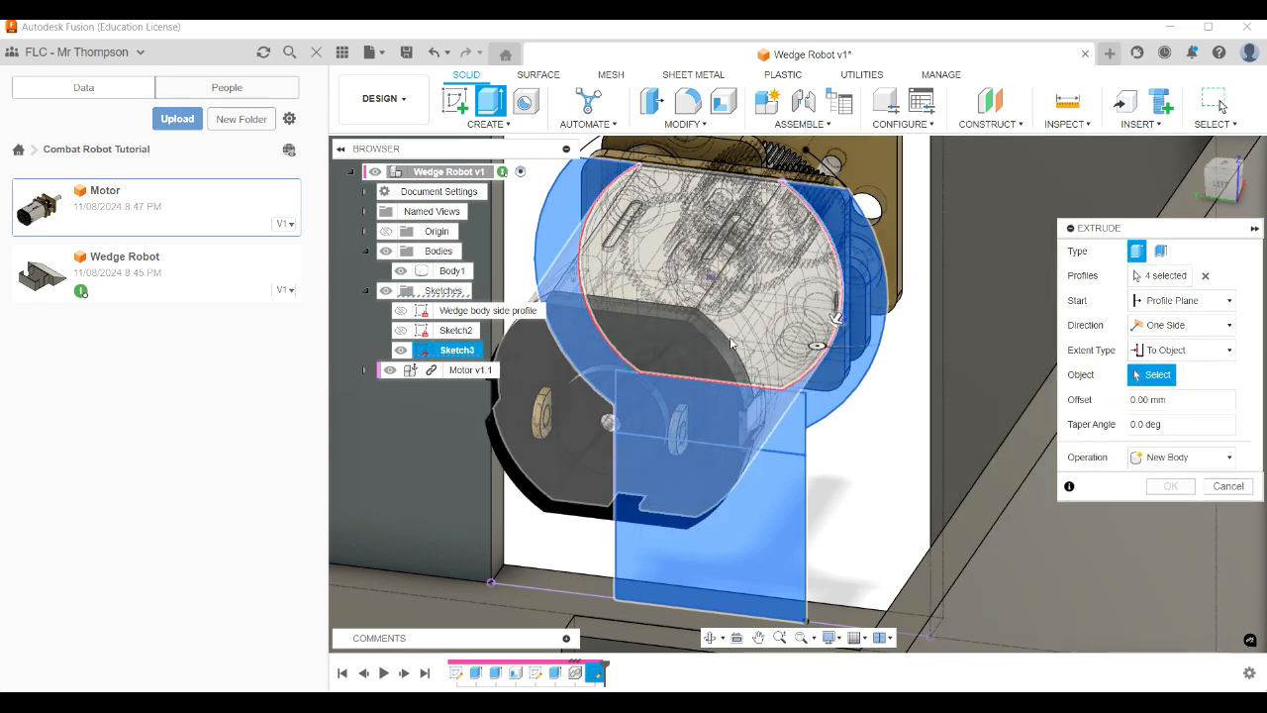
scroll(733, 344, up, 2)
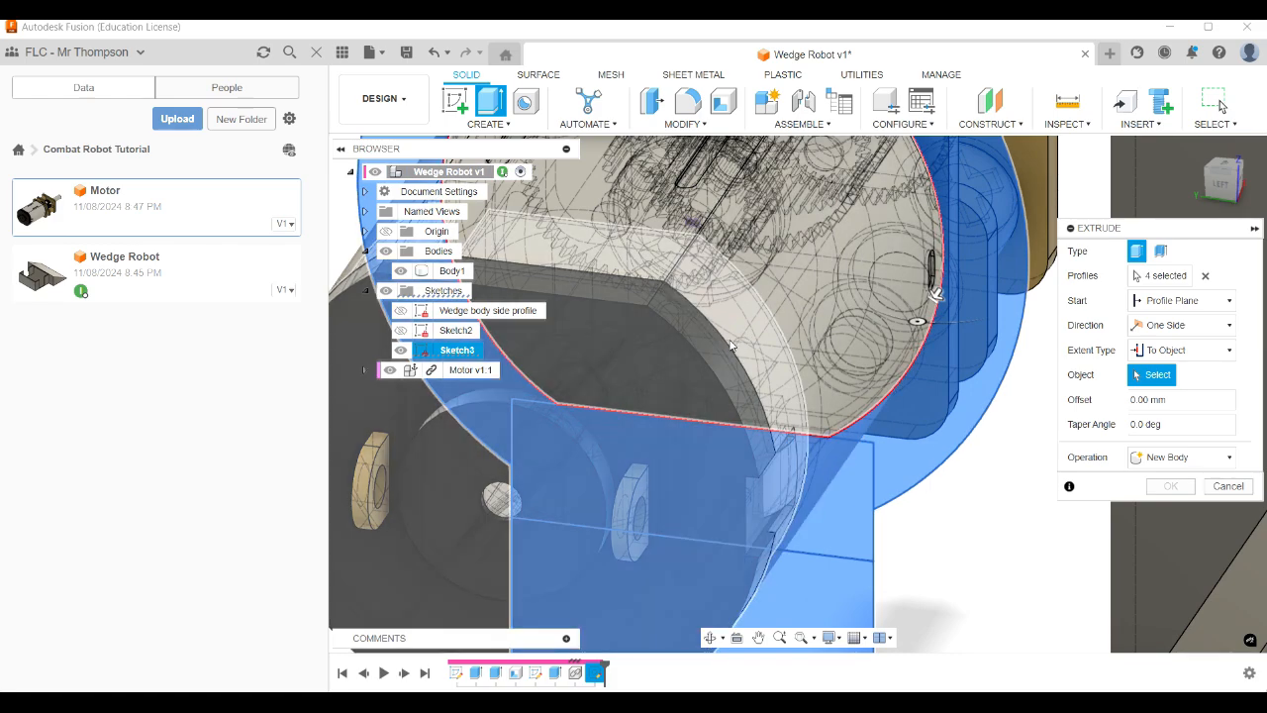
scroll(697, 322, up, 2)
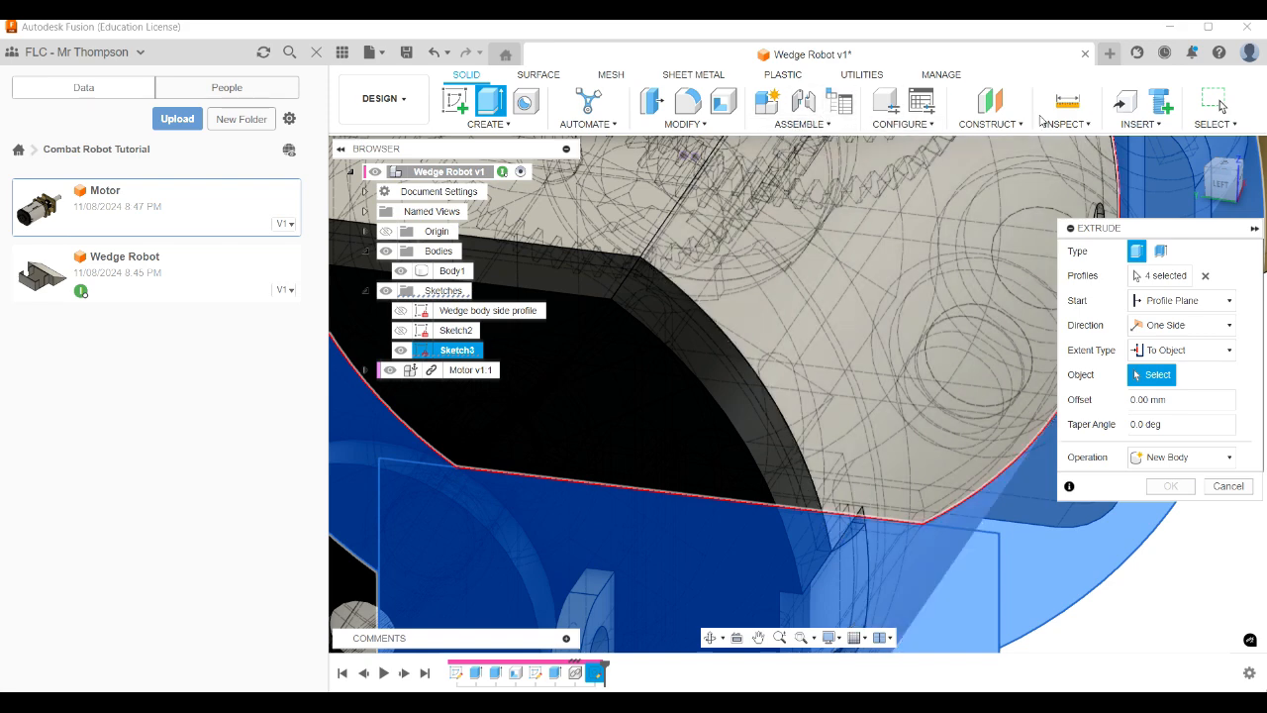
click(1215, 124)
click(1140, 123)
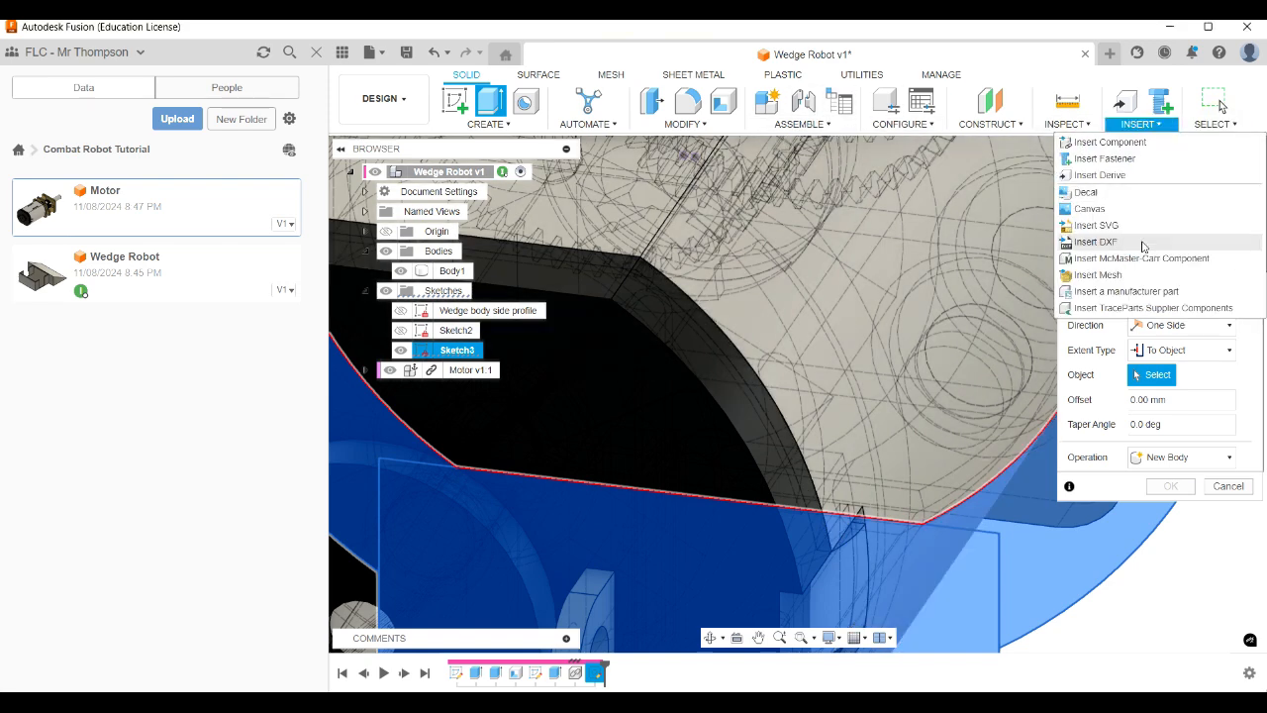
click(1214, 124)
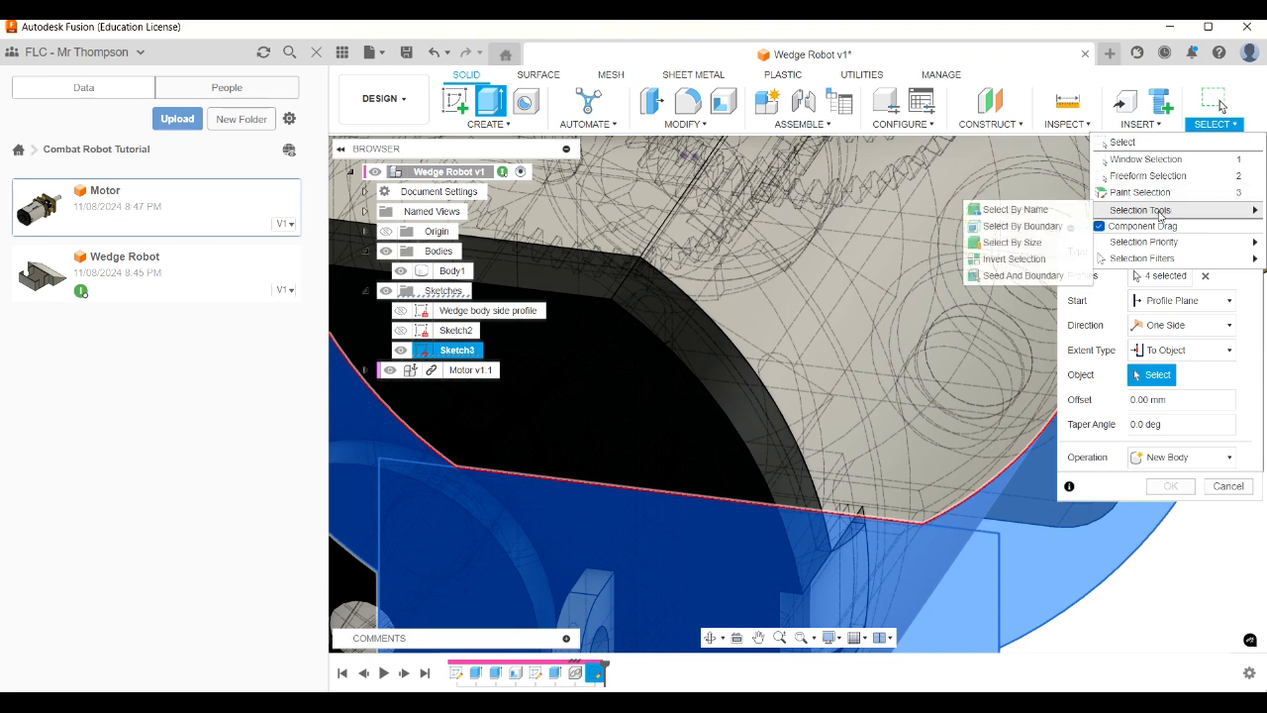
mouse_move(1138, 242)
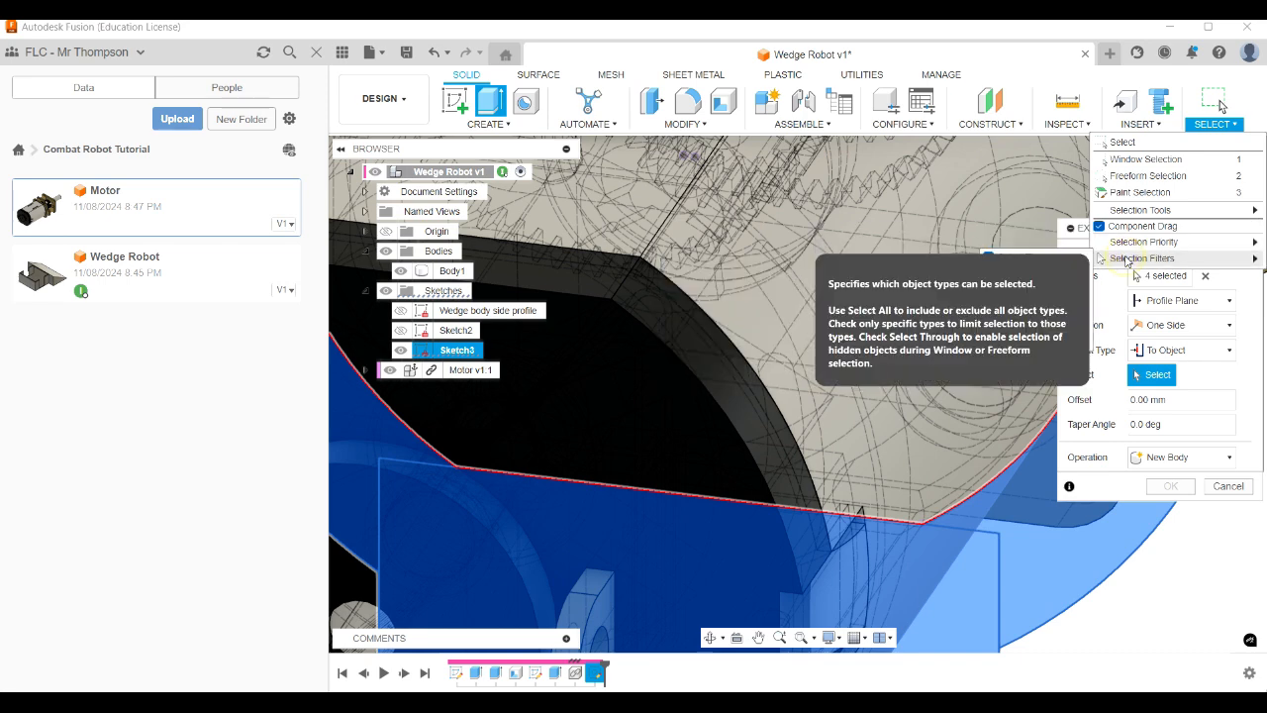
mouse_move(1100, 259)
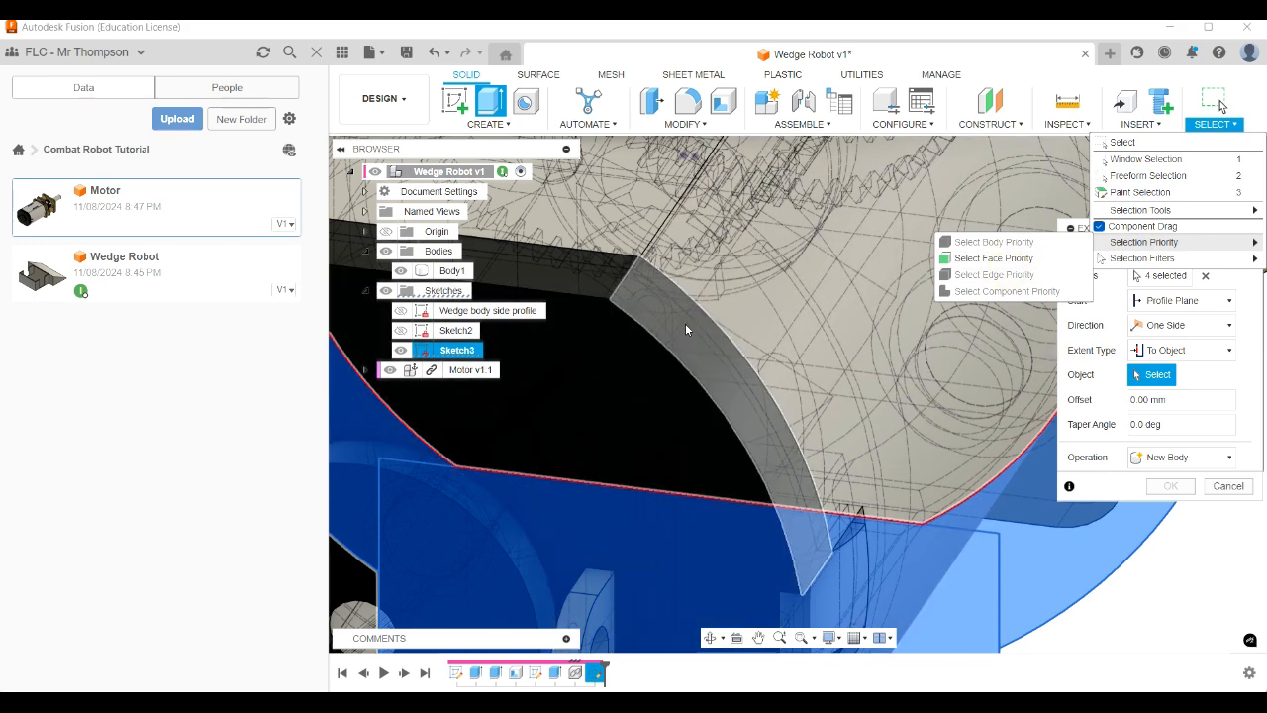
Try to end the extrusion at the curved side faces of the motor's black end cap and its metal can.
scroll(698, 312, up, 5)
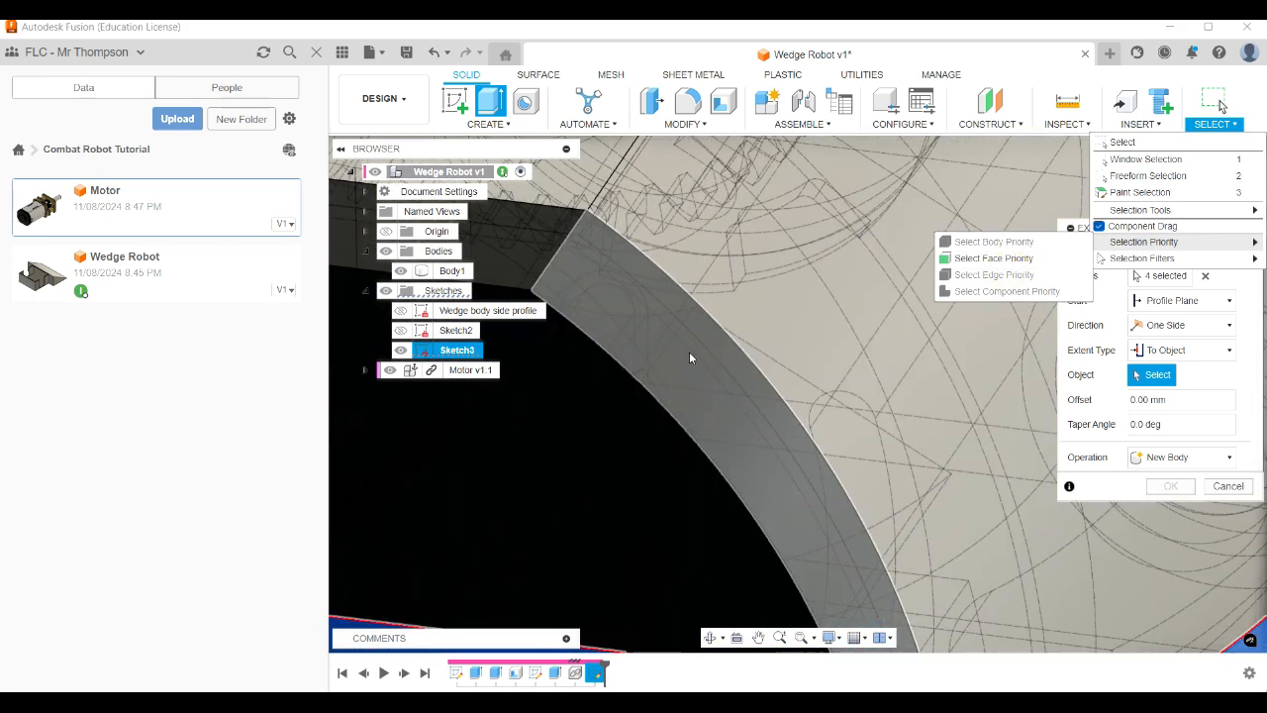
click(689, 354)
scroll(690, 359, down, 8)
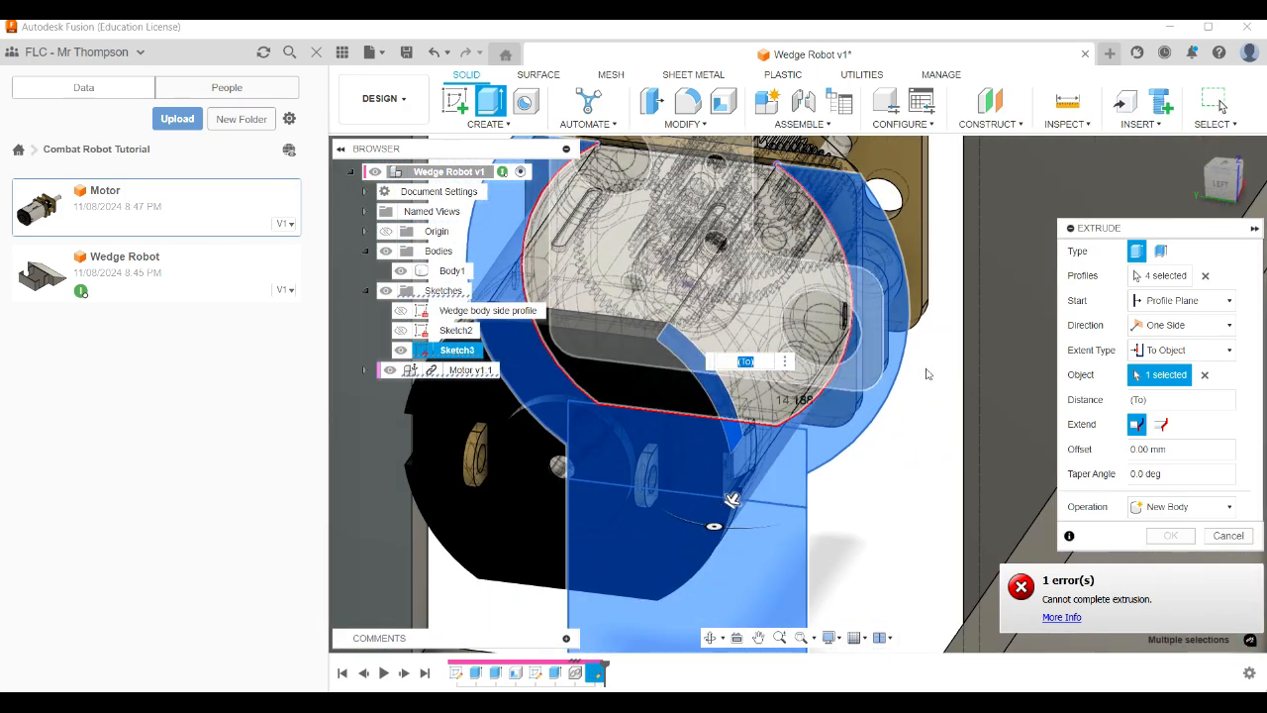
shift+middle_drag(732, 499, 566, 571)
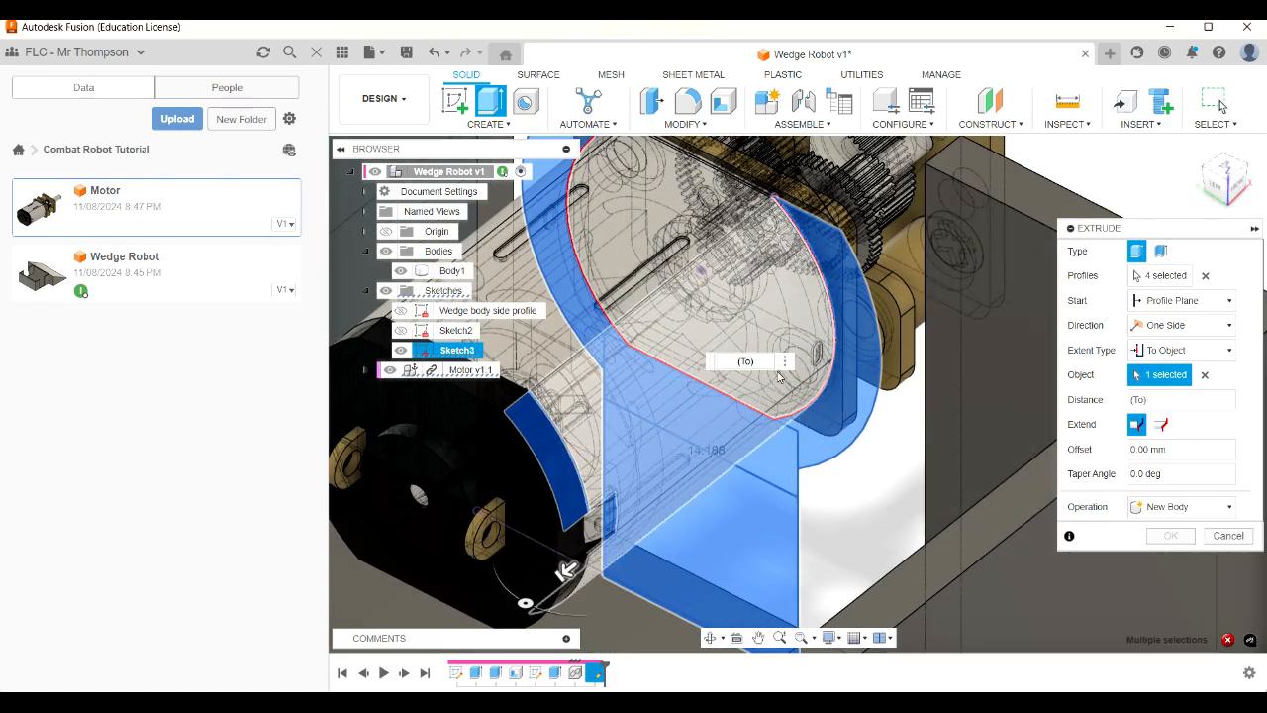
scroll(579, 445, up, 4)
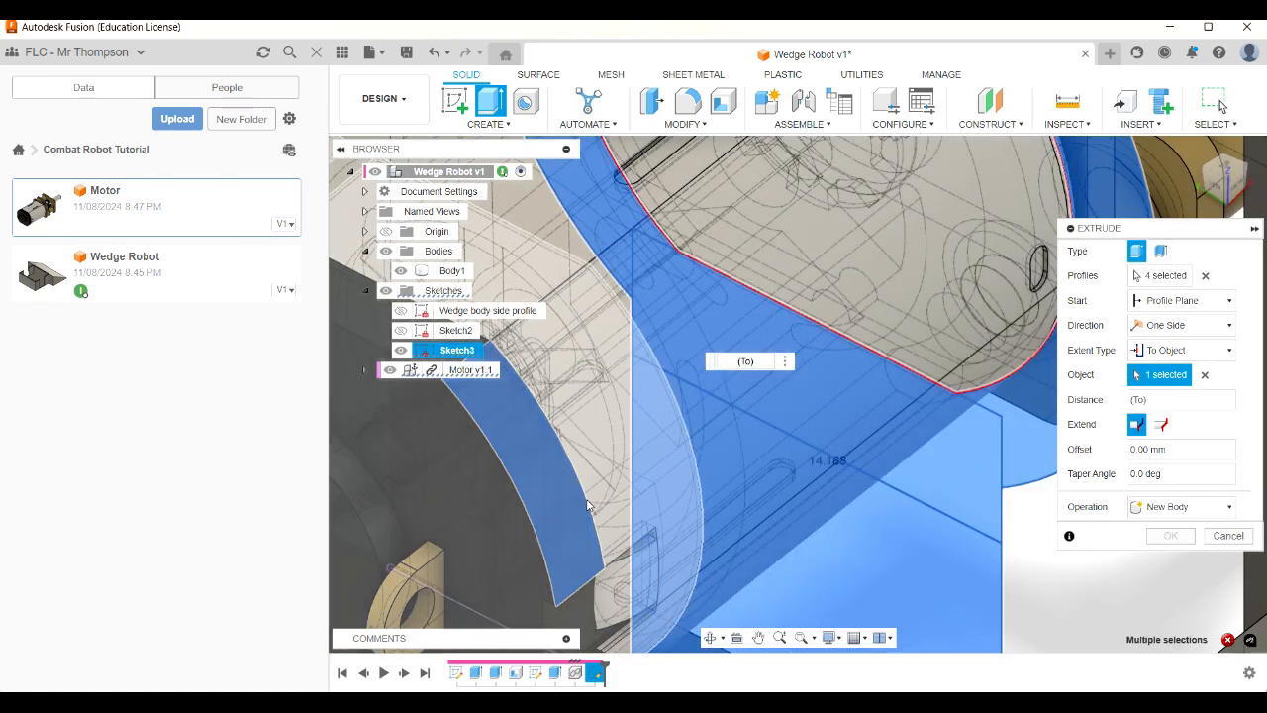
click(593, 494)
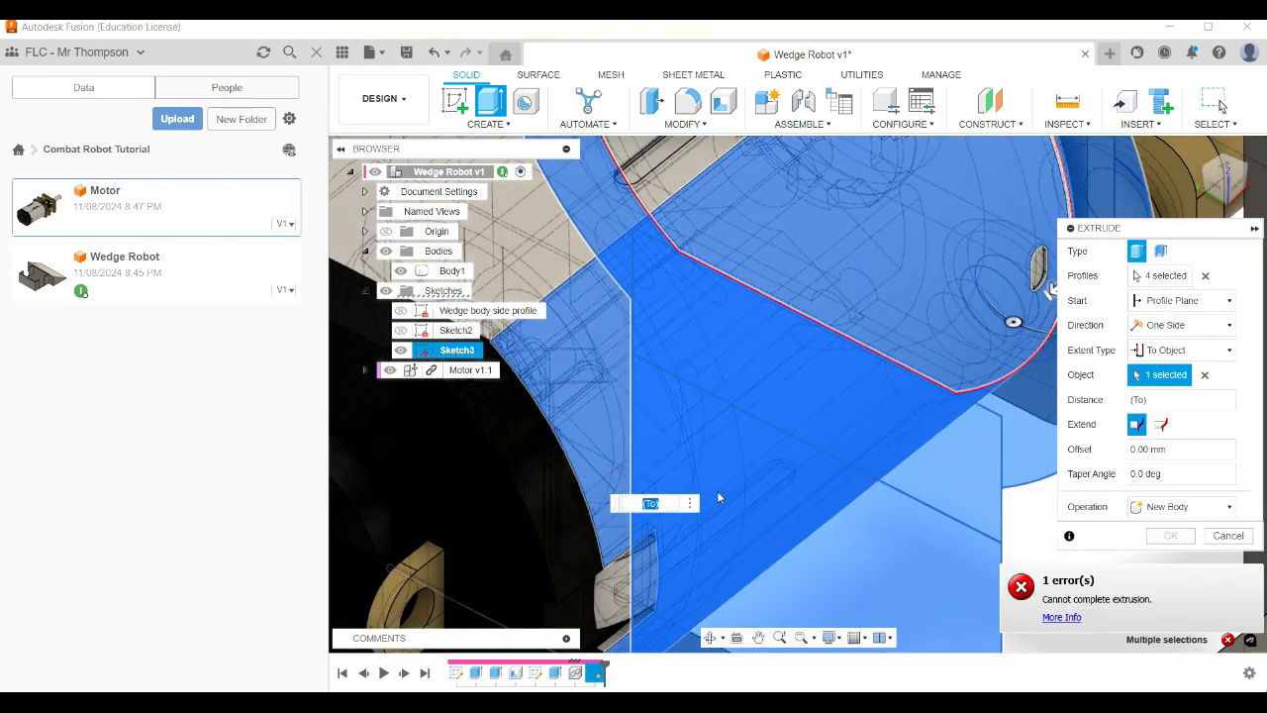
scroll(566, 403, down, 3)
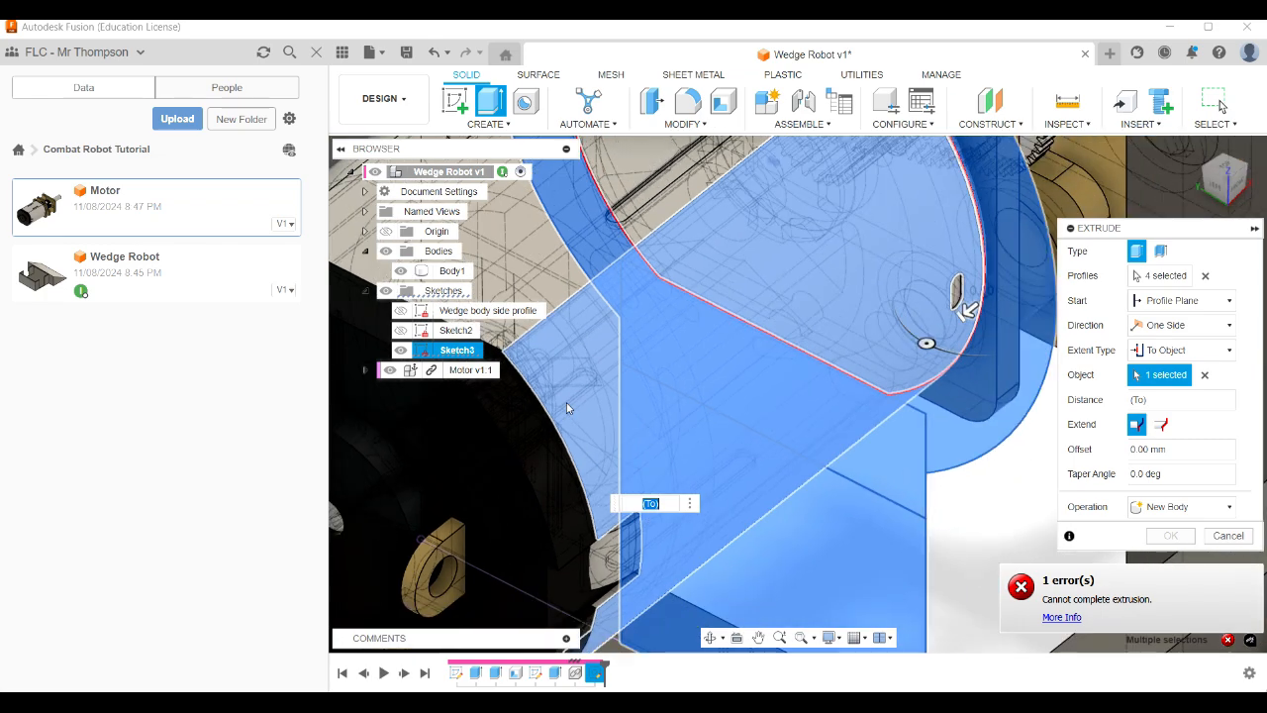
click(545, 441)
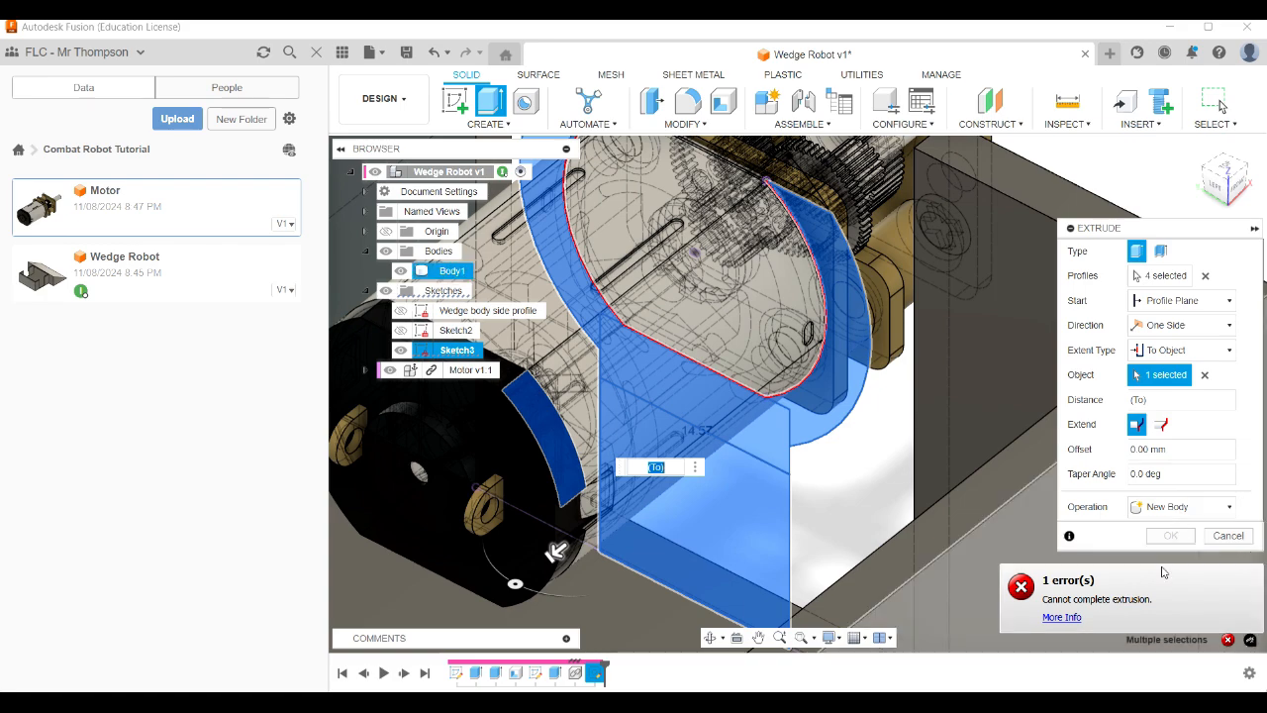
click(572, 419)
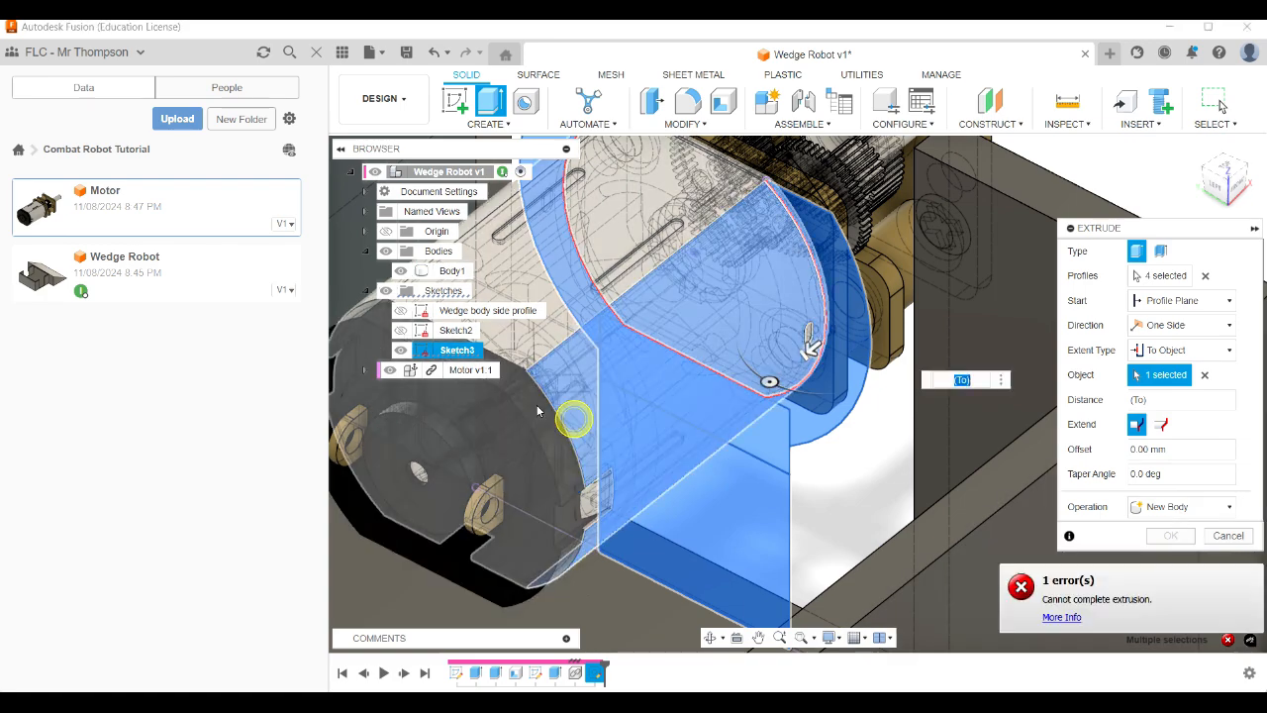
scroll(544, 396, up, 4)
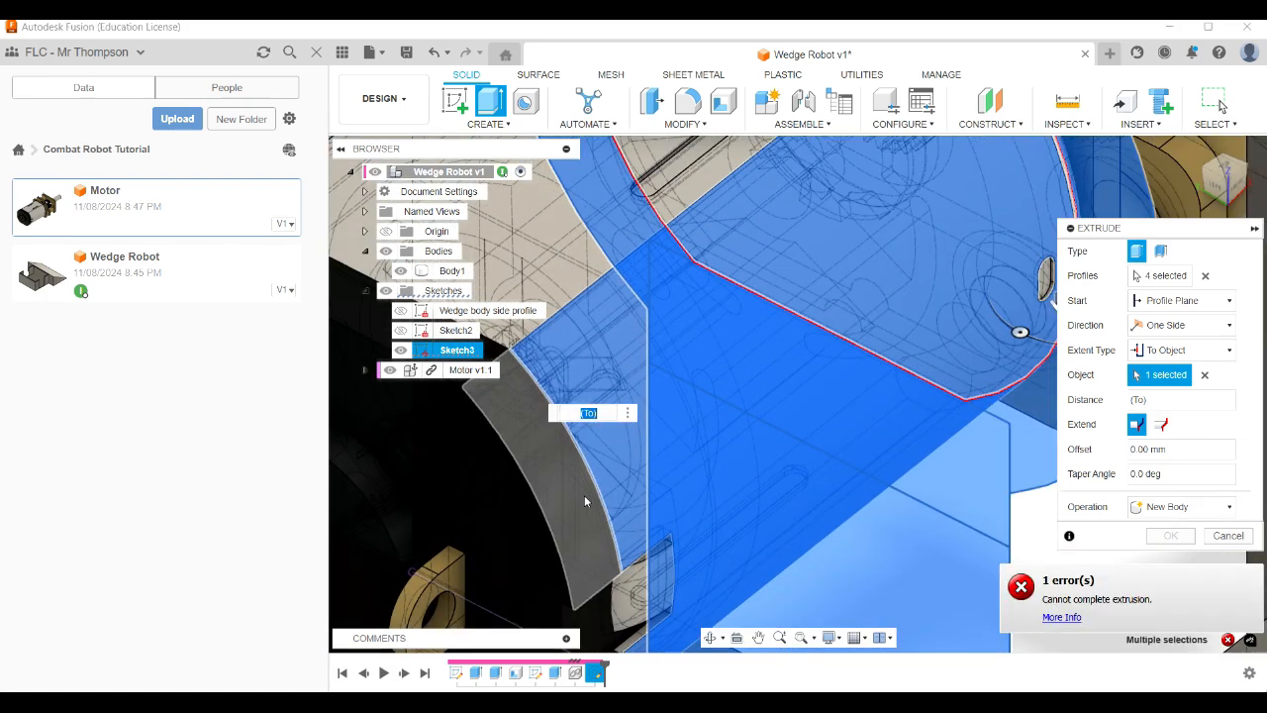
scroll(581, 497, down, 5)
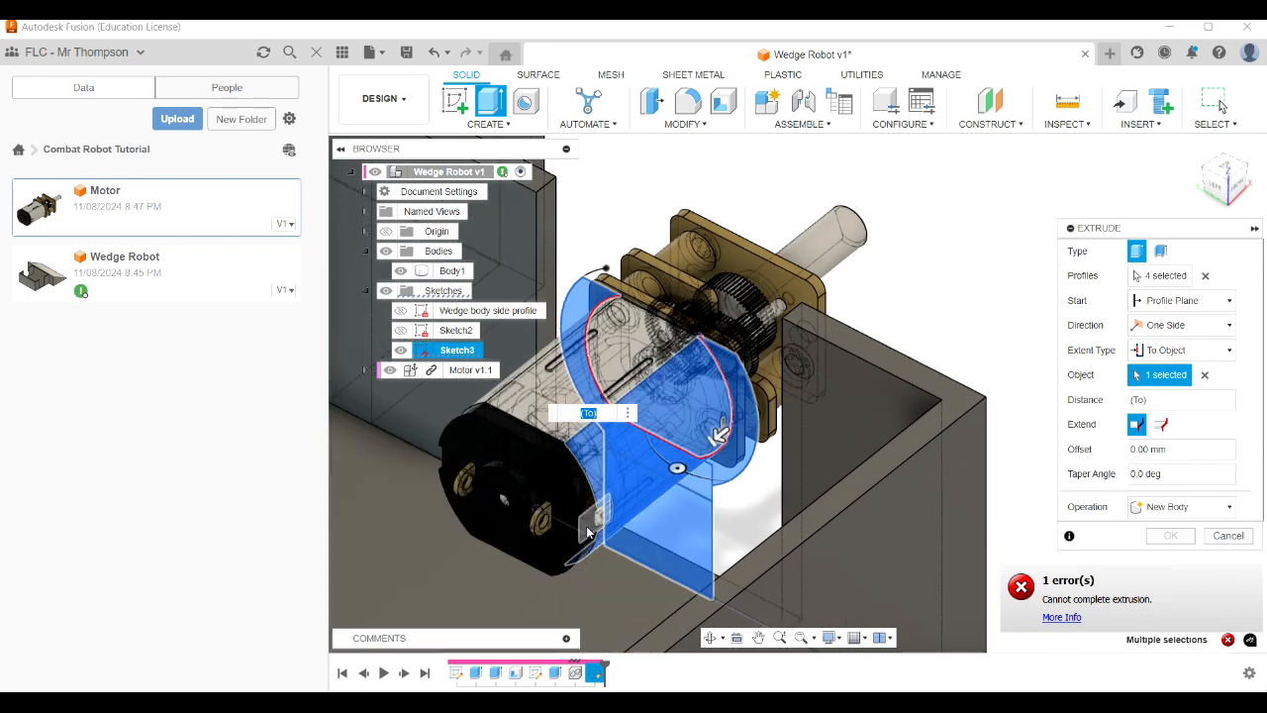
Extrude the four profiles to a point where the motor's metal can meets its black end cap, joined to the robot body.
click(564, 445)
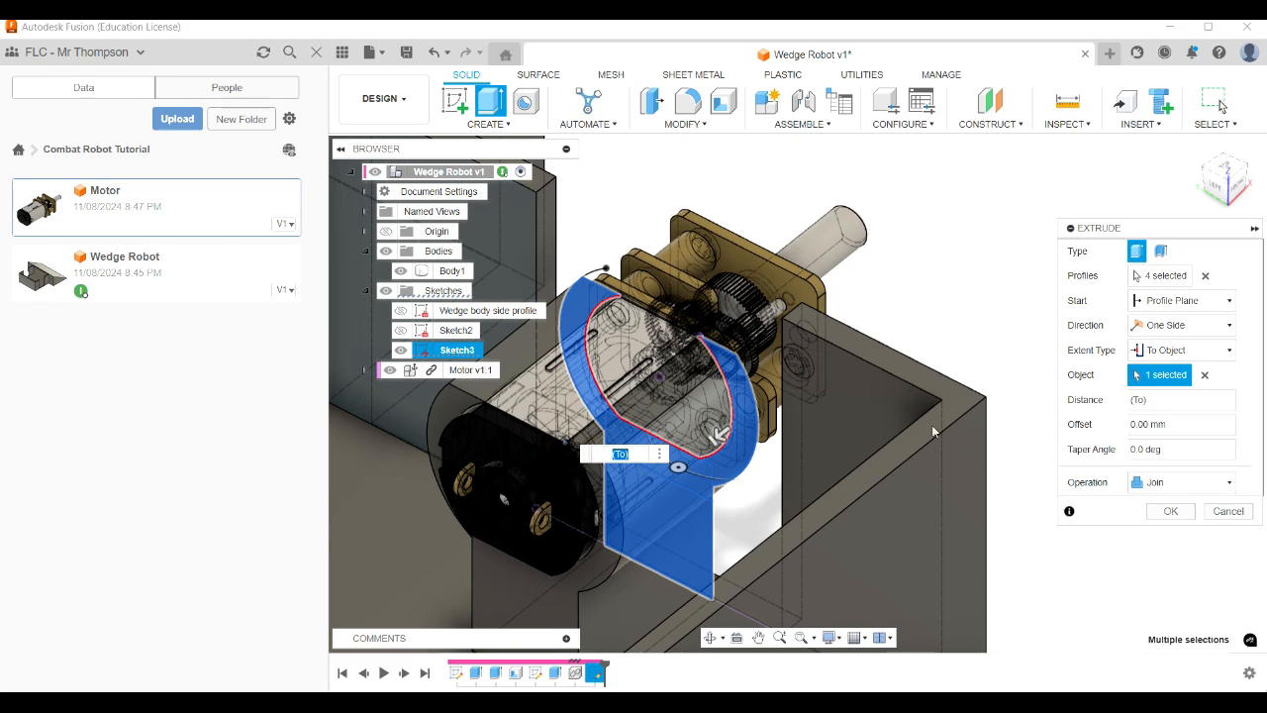
click(1186, 511)
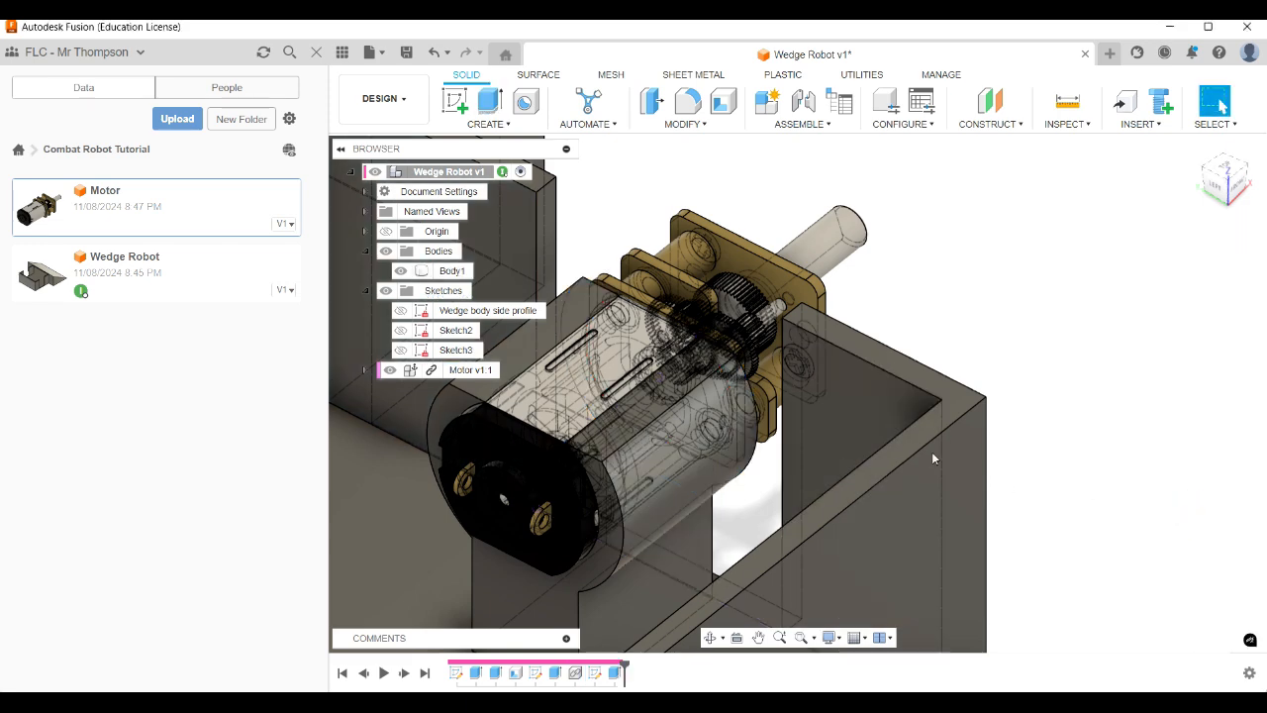
Make Sketch3 visible again on the gearbox side of the motor mount.
scroll(712, 455, down, 5)
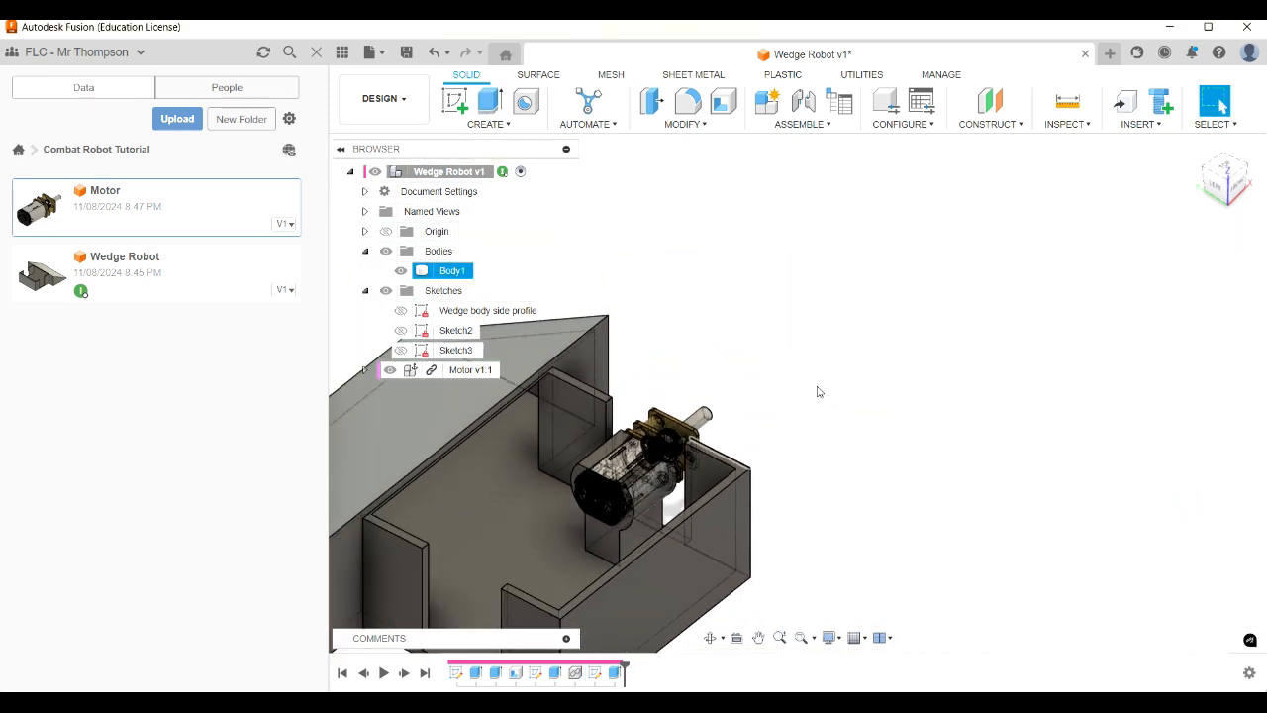
mouse_move(1233, 193)
mouse_down()
mouse_move(1192, 170)
mouse_move(1168, 184)
mouse_move(1152, 163)
mouse_move(1179, 214)
mouse_move(1223, 184)
mouse_move(1187, 165)
mouse_move(1187, 147)
mouse_up()
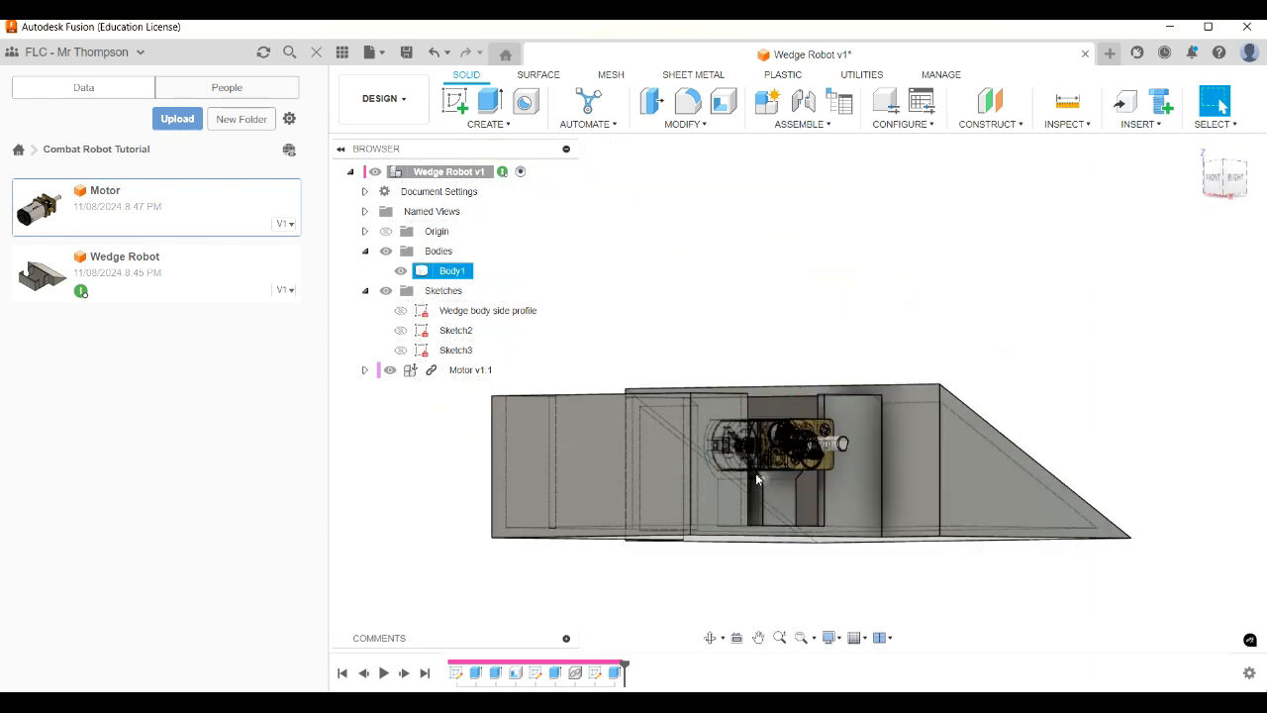
scroll(761, 475, up, 3)
scroll(837, 477, up, 5)
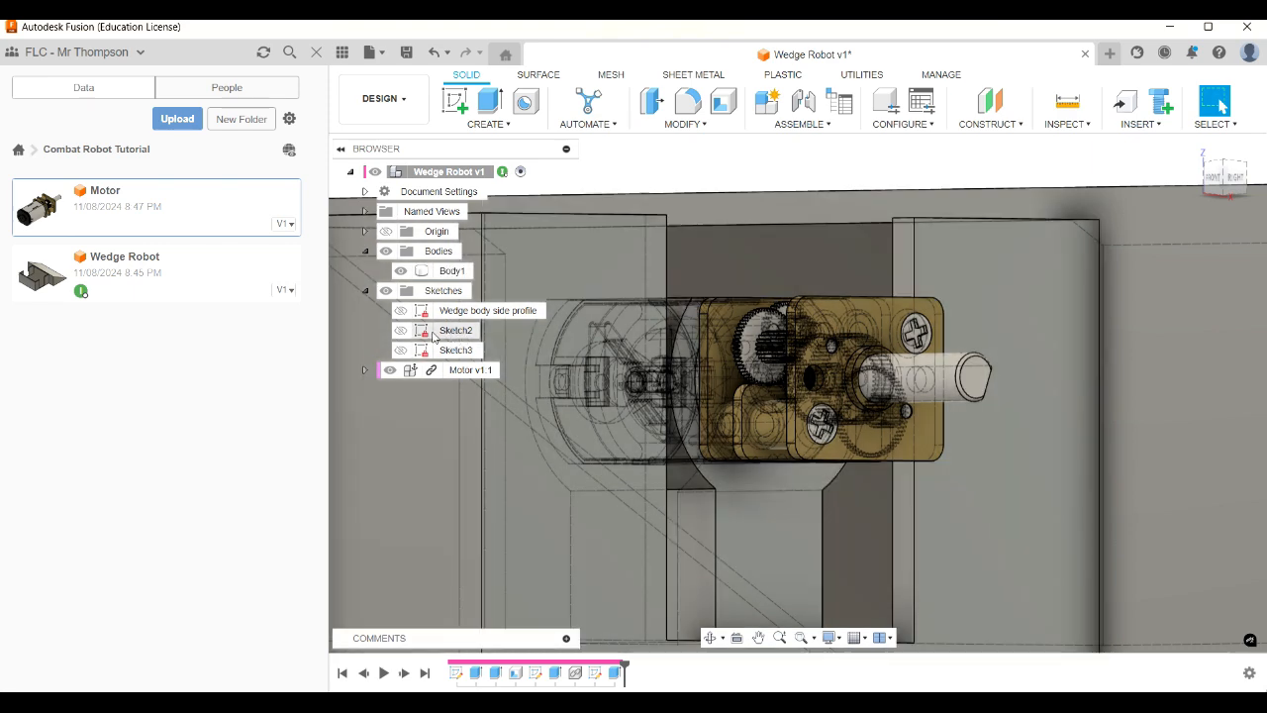
click(454, 350)
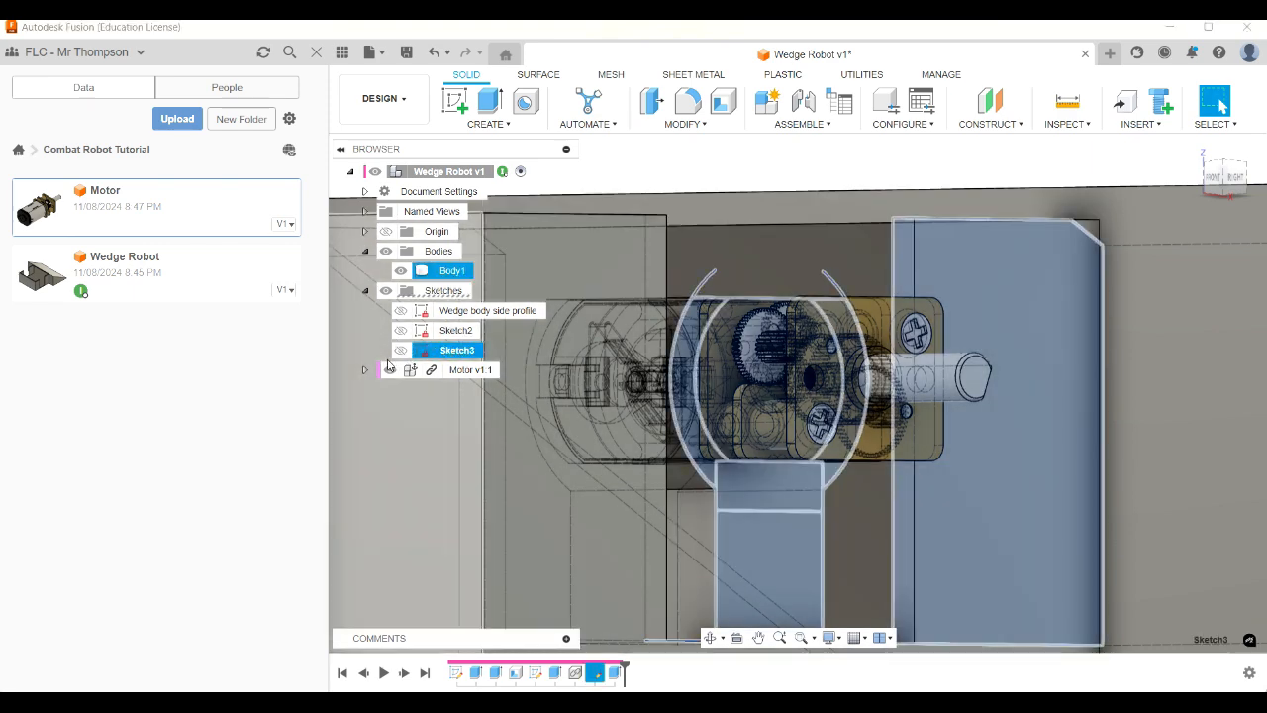
click(401, 350)
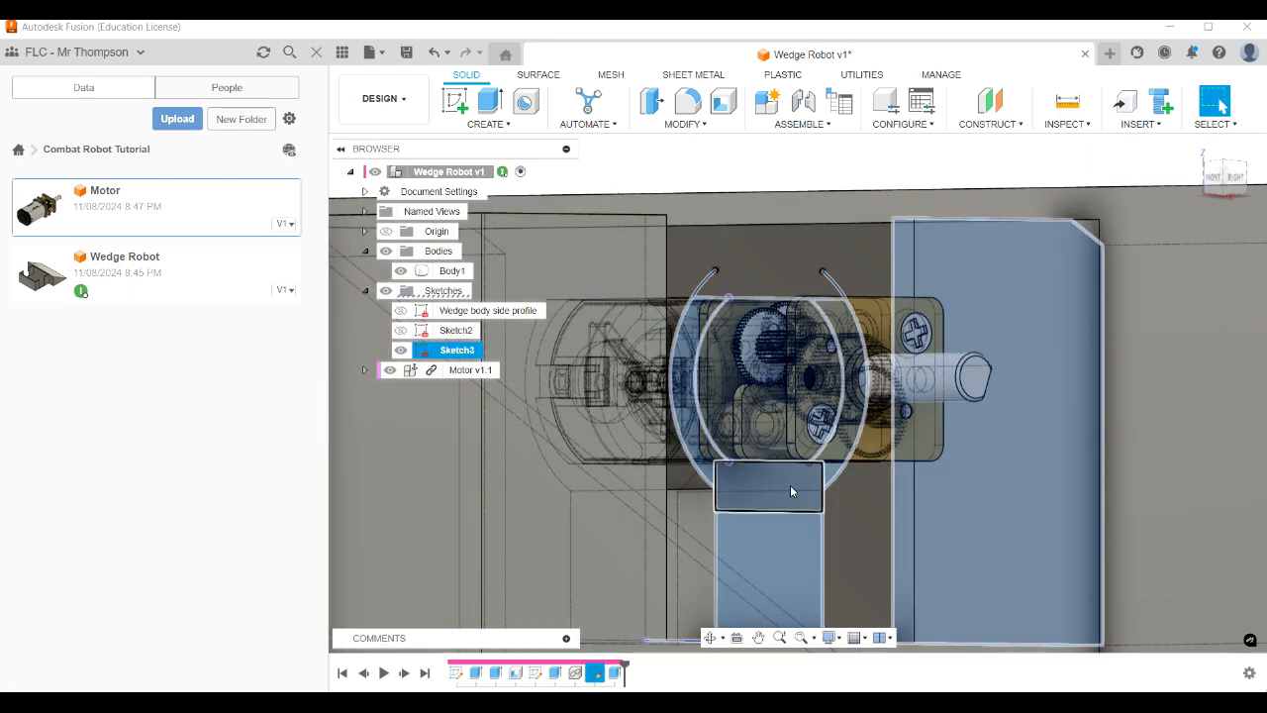
Extrude the rectangular profile below the gearbox to the outer face of the gearbox's end plate, joined to the robot body.
key(e)
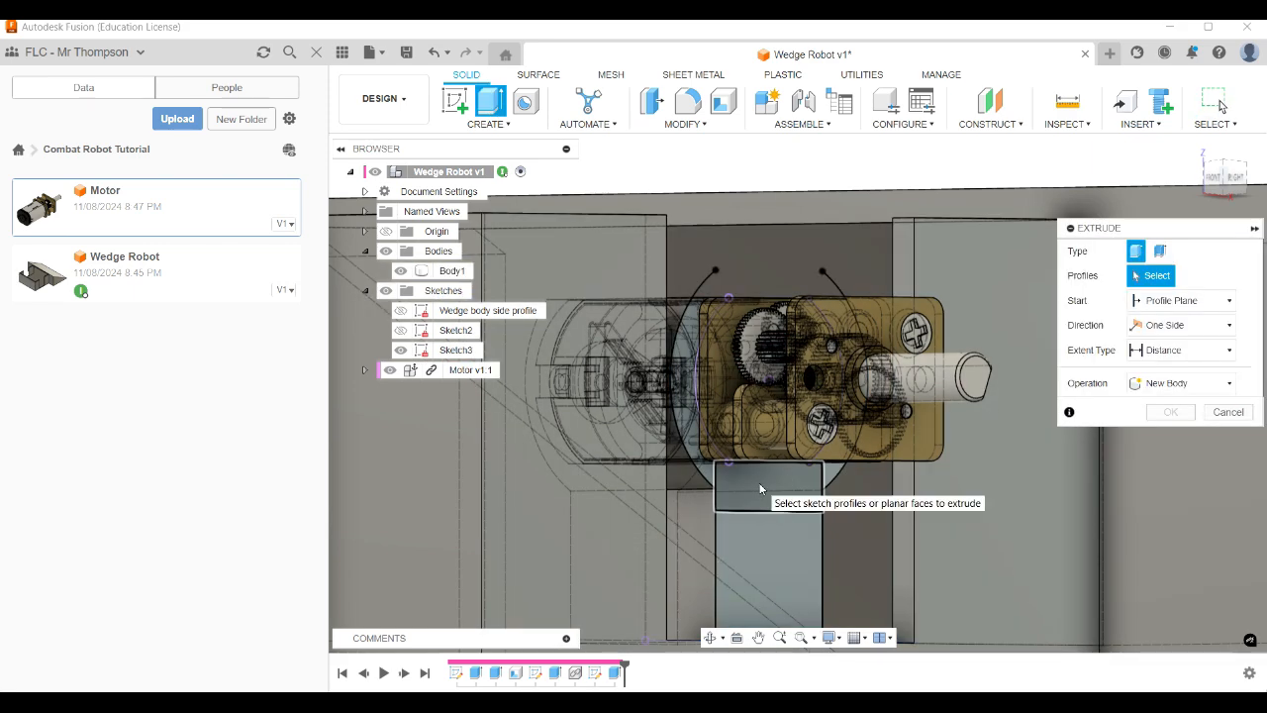
click(757, 486)
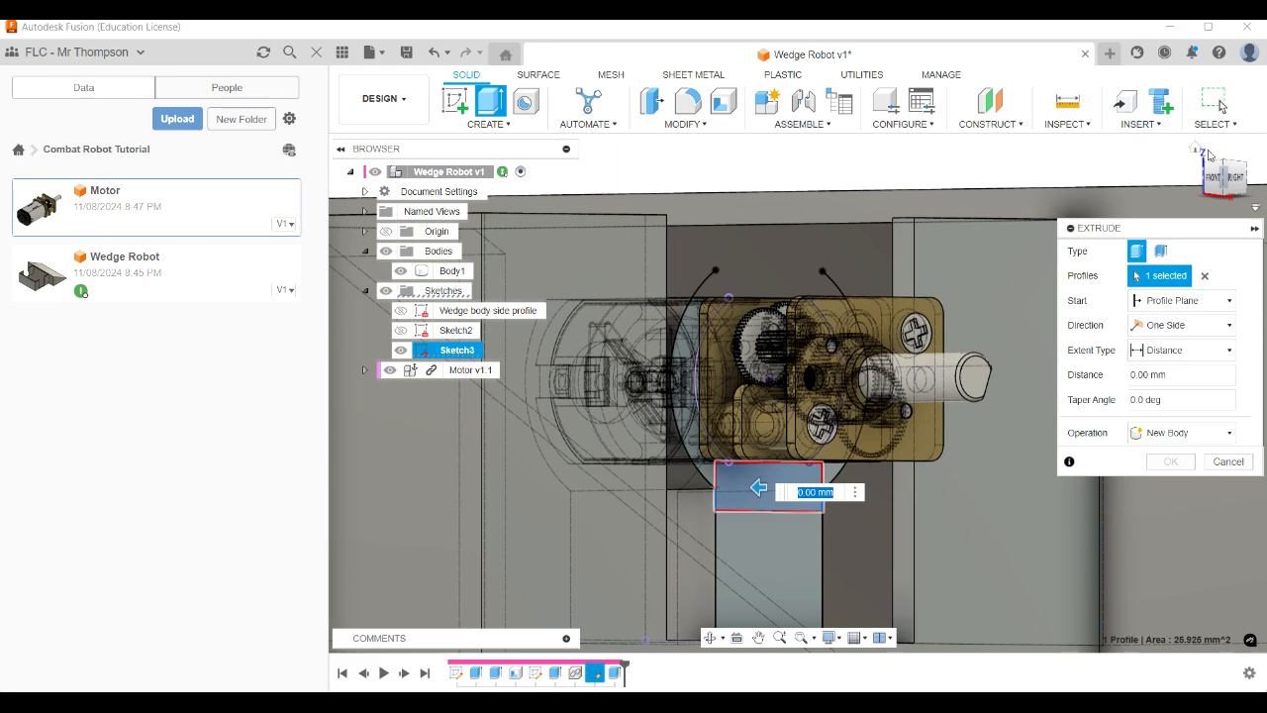
click(1198, 149)
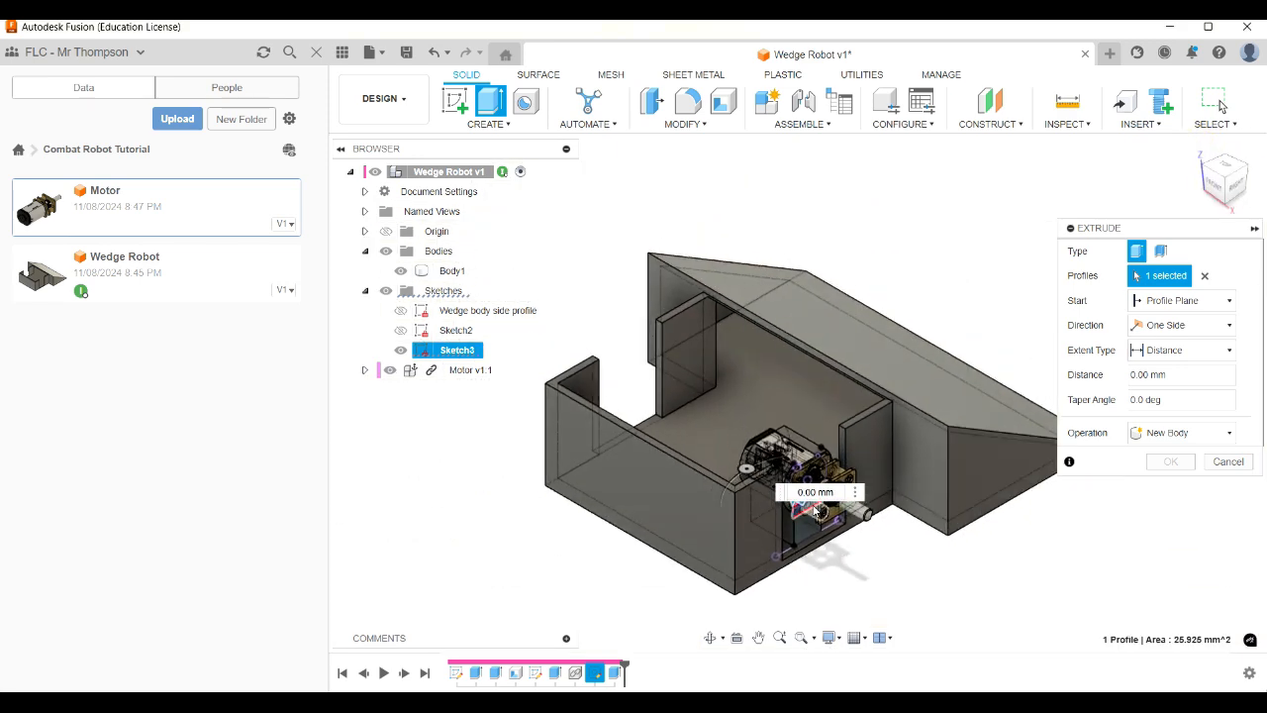
scroll(853, 498, up, 5)
scroll(853, 498, up, 3)
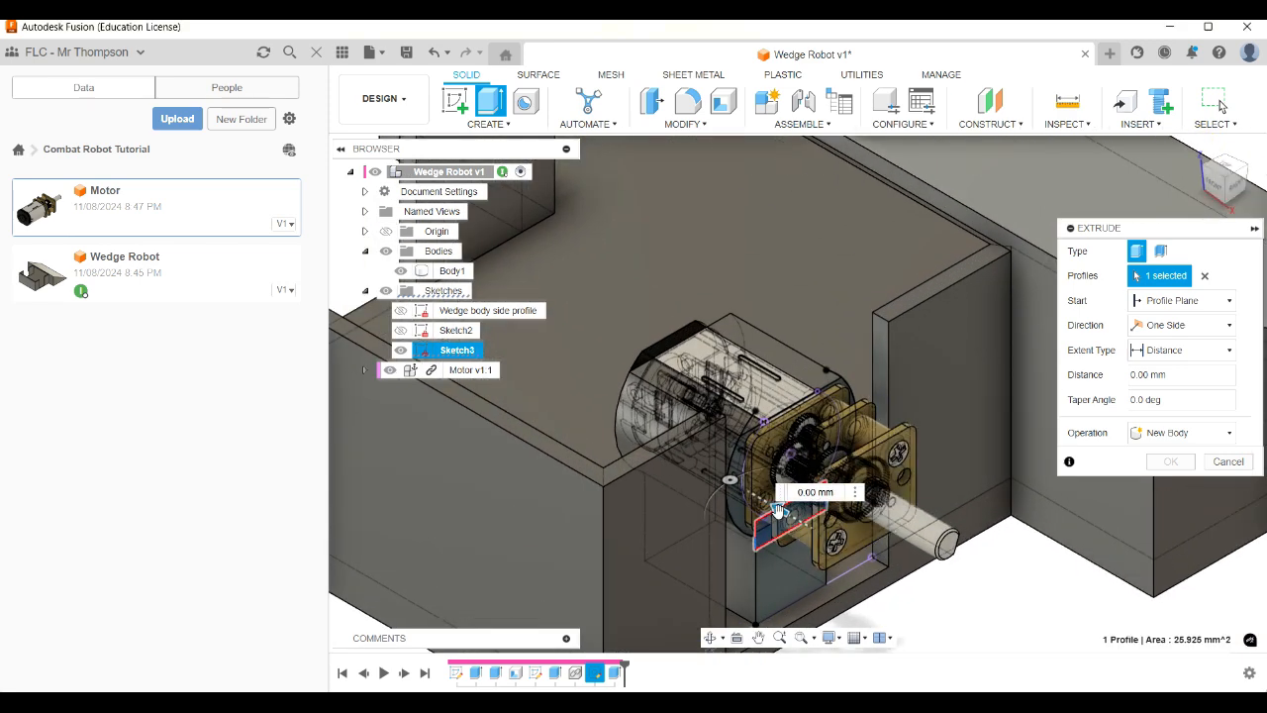
drag(781, 513, 839, 543)
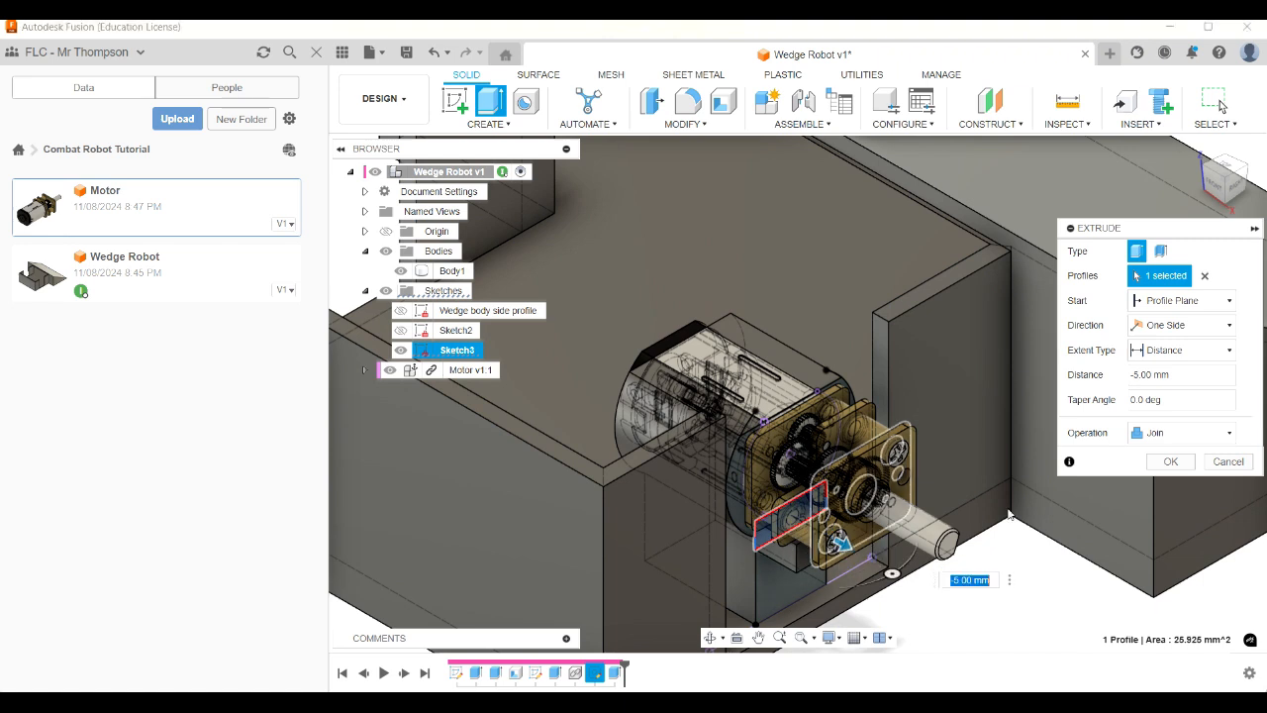
click(1183, 349)
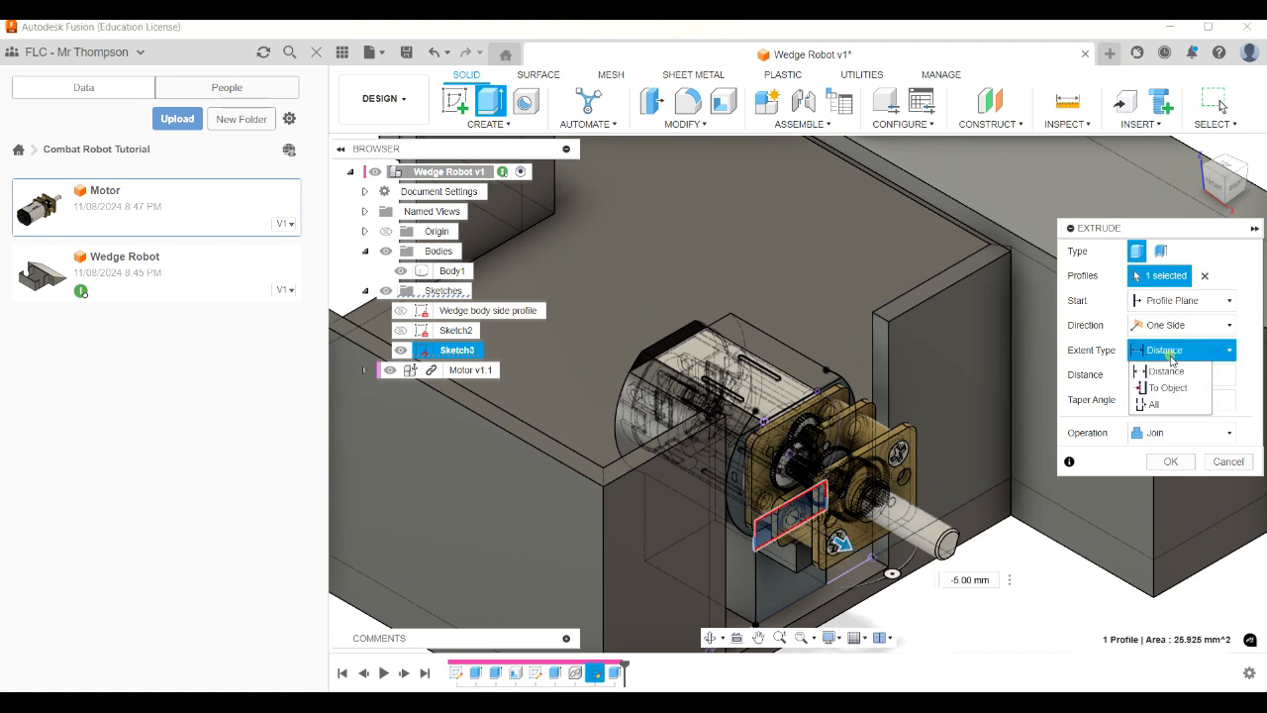
click(1173, 367)
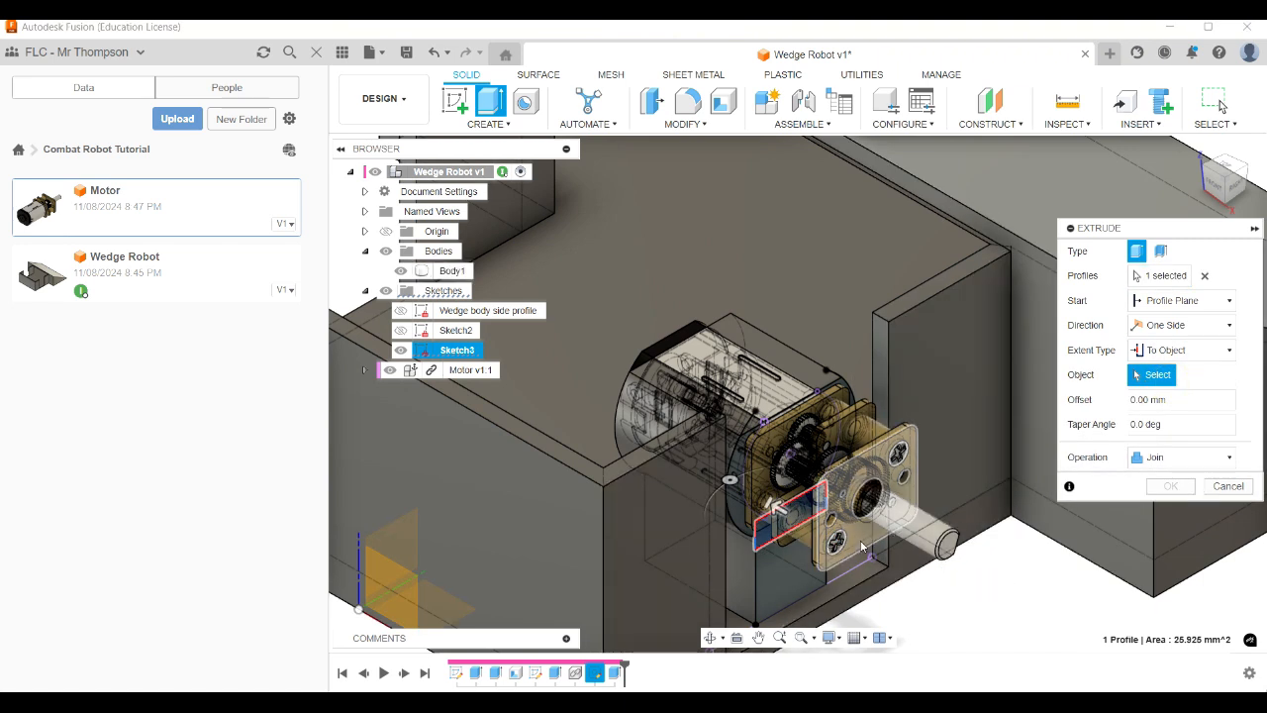
click(861, 545)
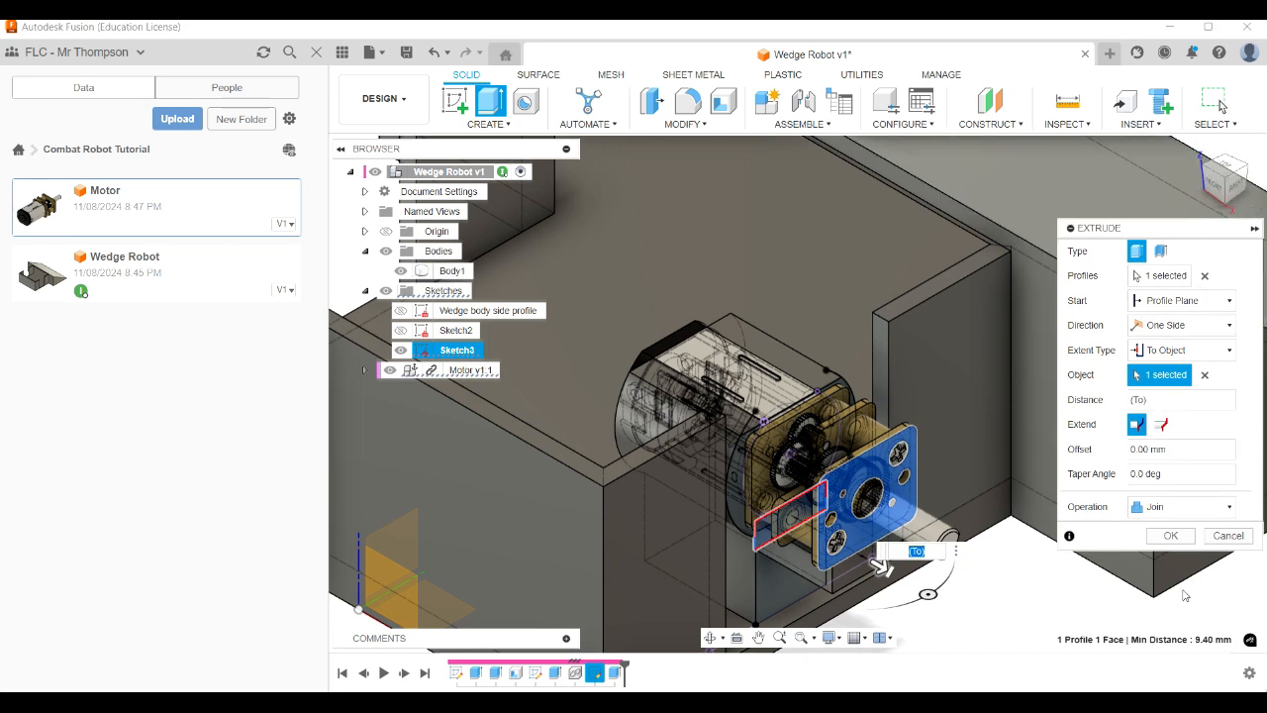
click(1170, 537)
Start a new sketch on the front side face of the mount extension below the gearbox.
mouse_move(1217, 186)
mouse_down()
mouse_move(1234, 155)
mouse_move(1203, 160)
mouse_up()
scroll(807, 416, up, 1)
scroll(807, 411, down, 2)
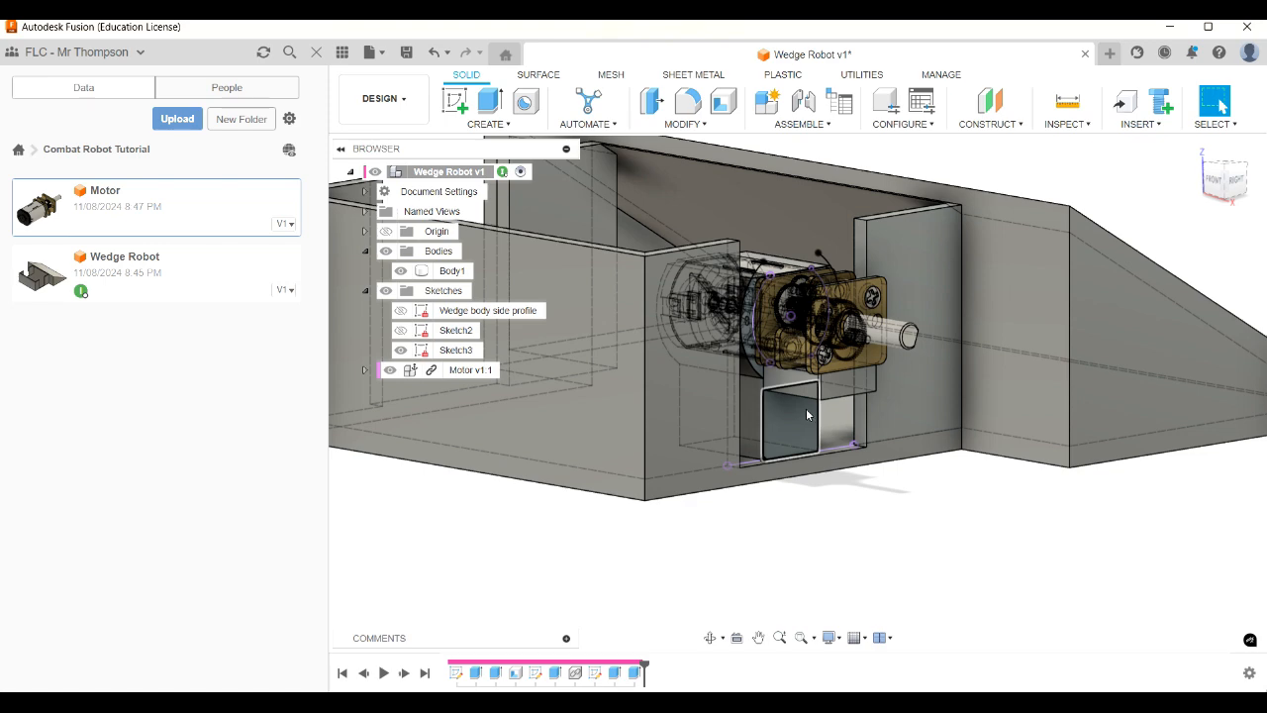
click(1214, 182)
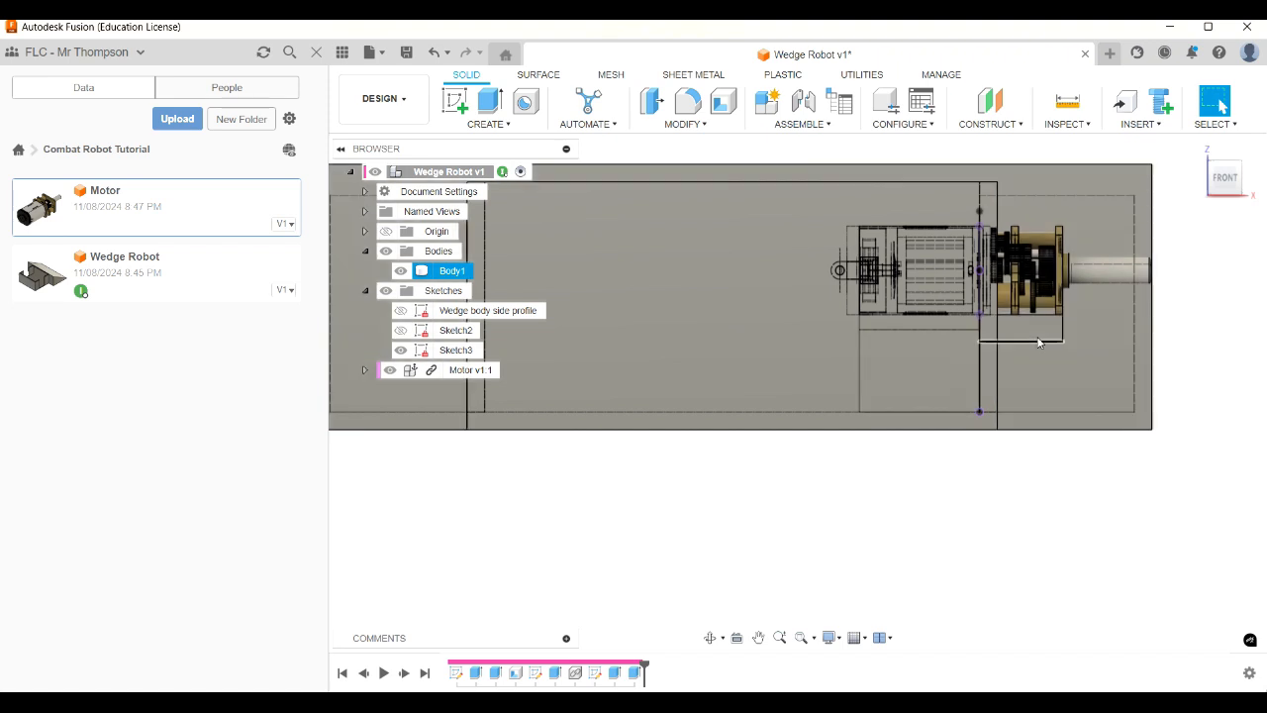
scroll(1039, 336, up, 2)
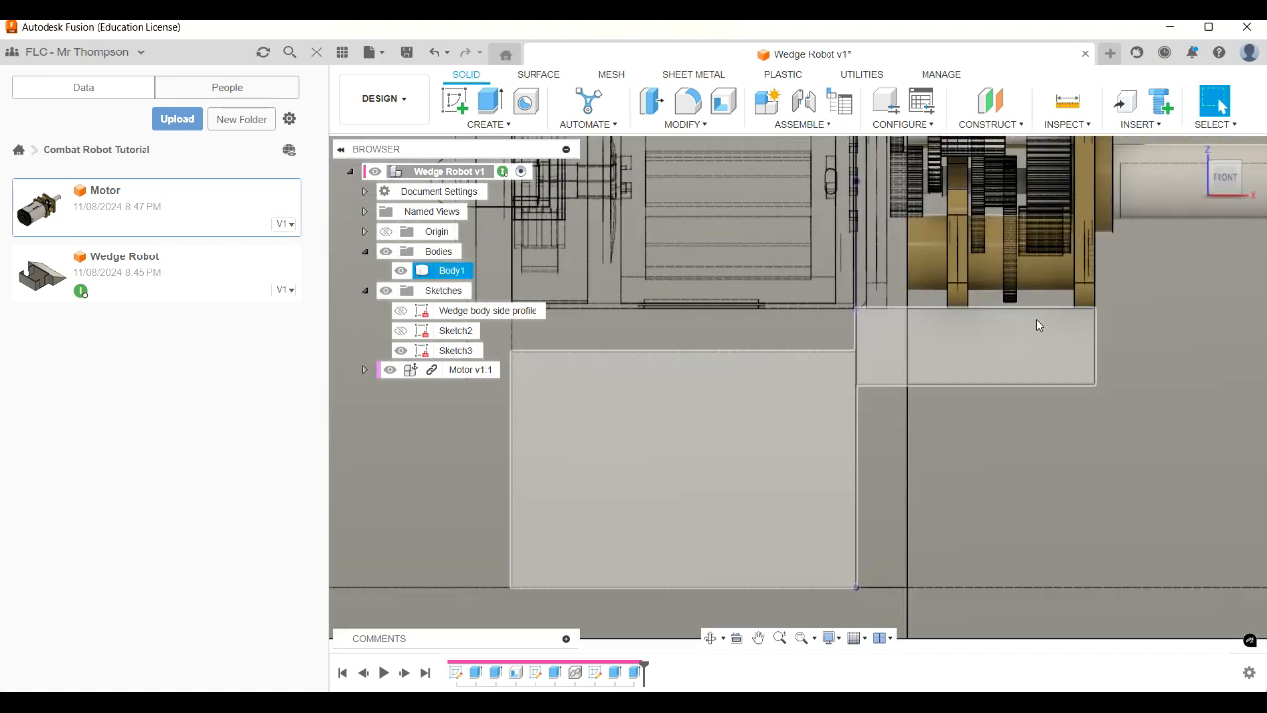
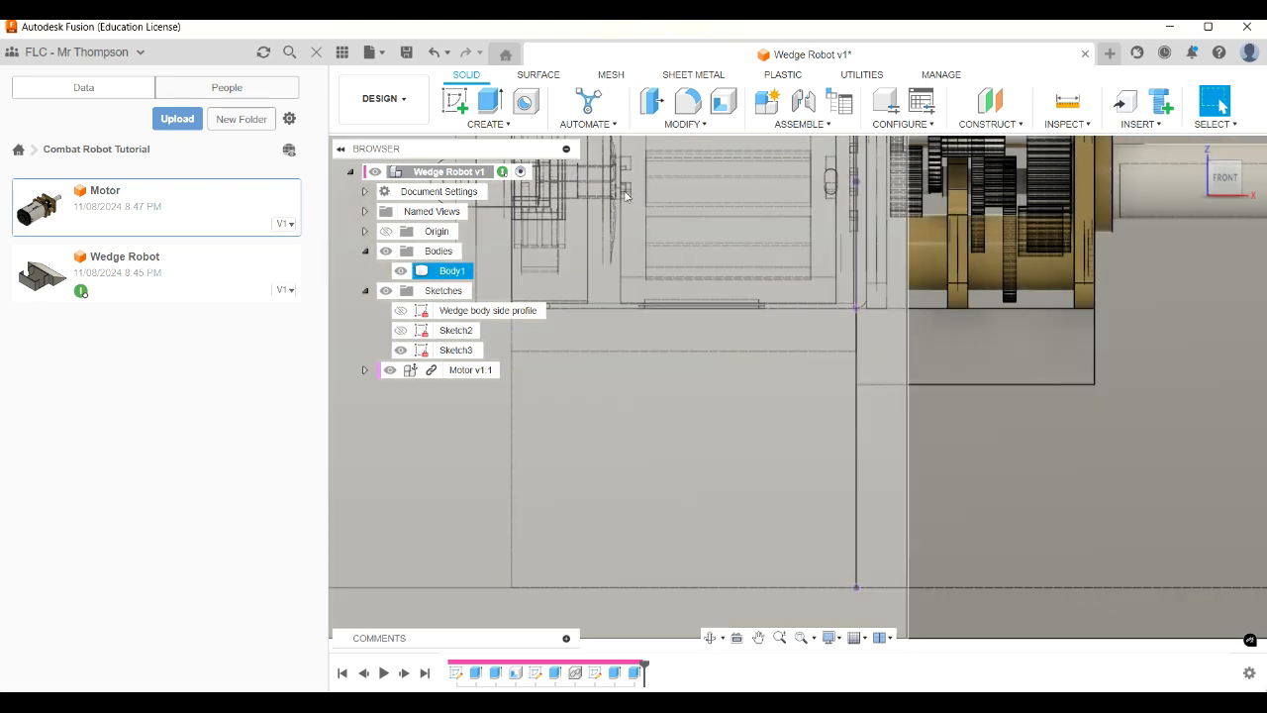
click(456, 102)
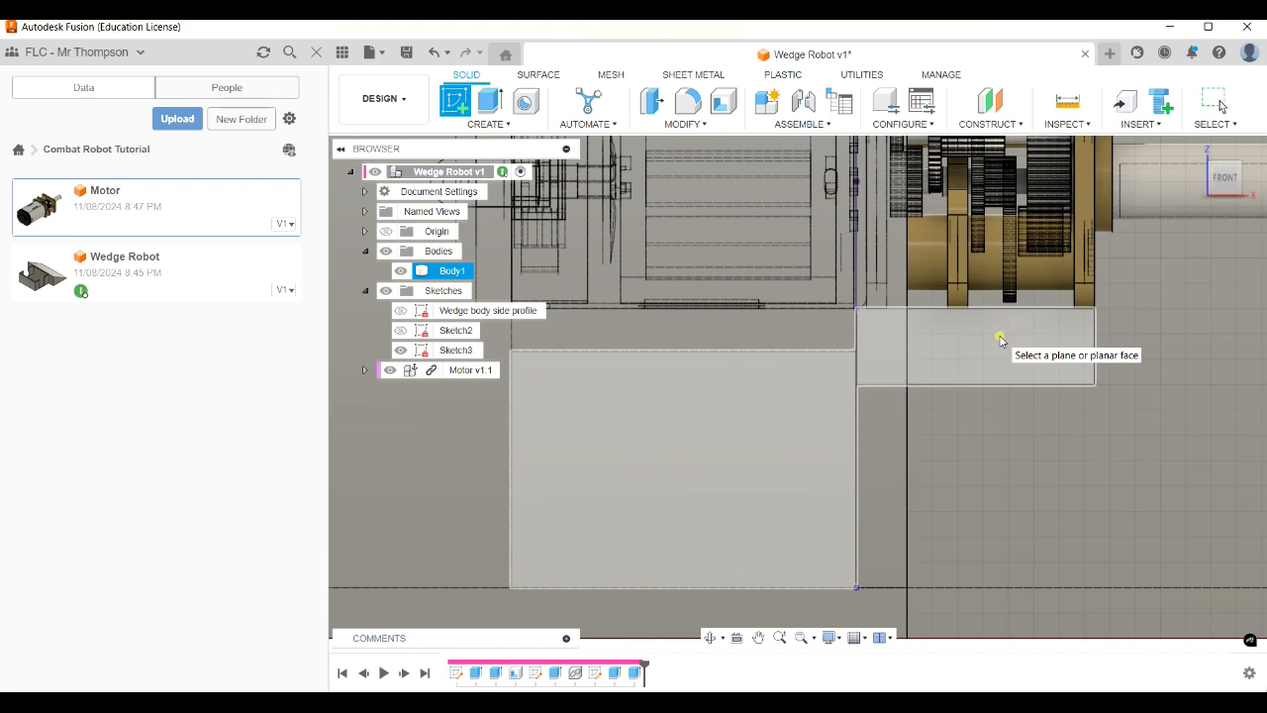
click(998, 336)
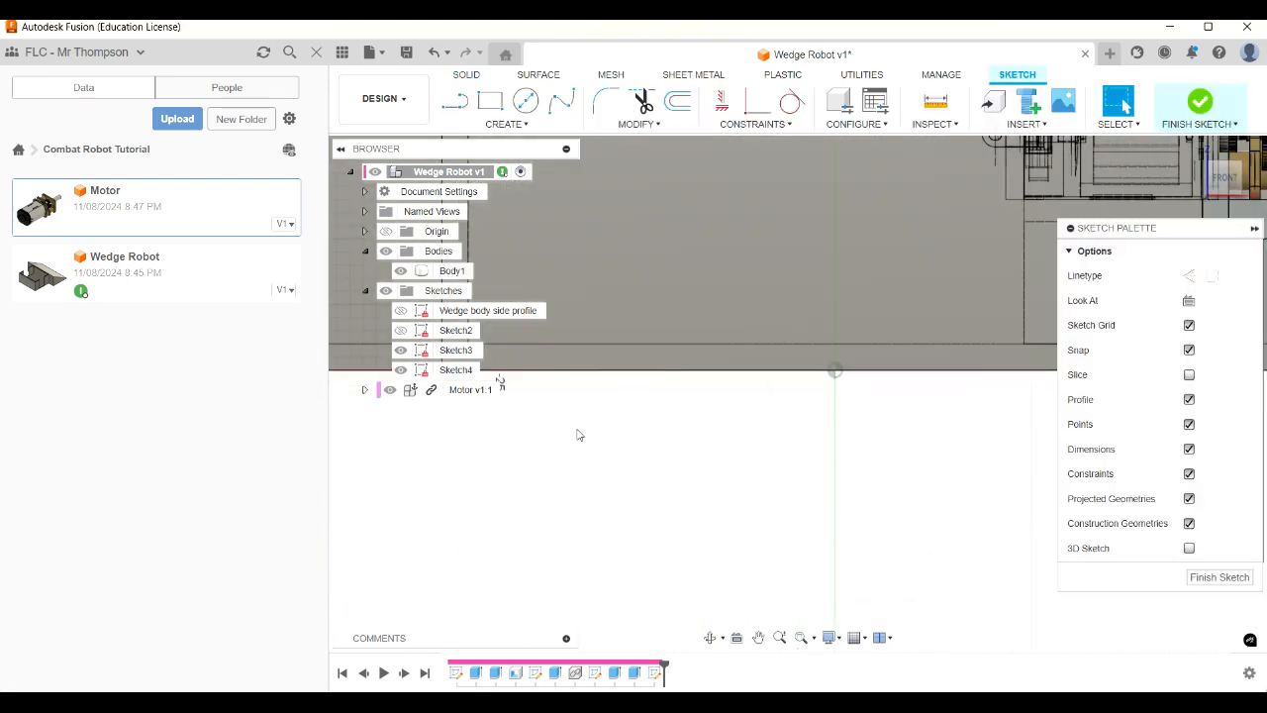
scroll(852, 400, up, 2)
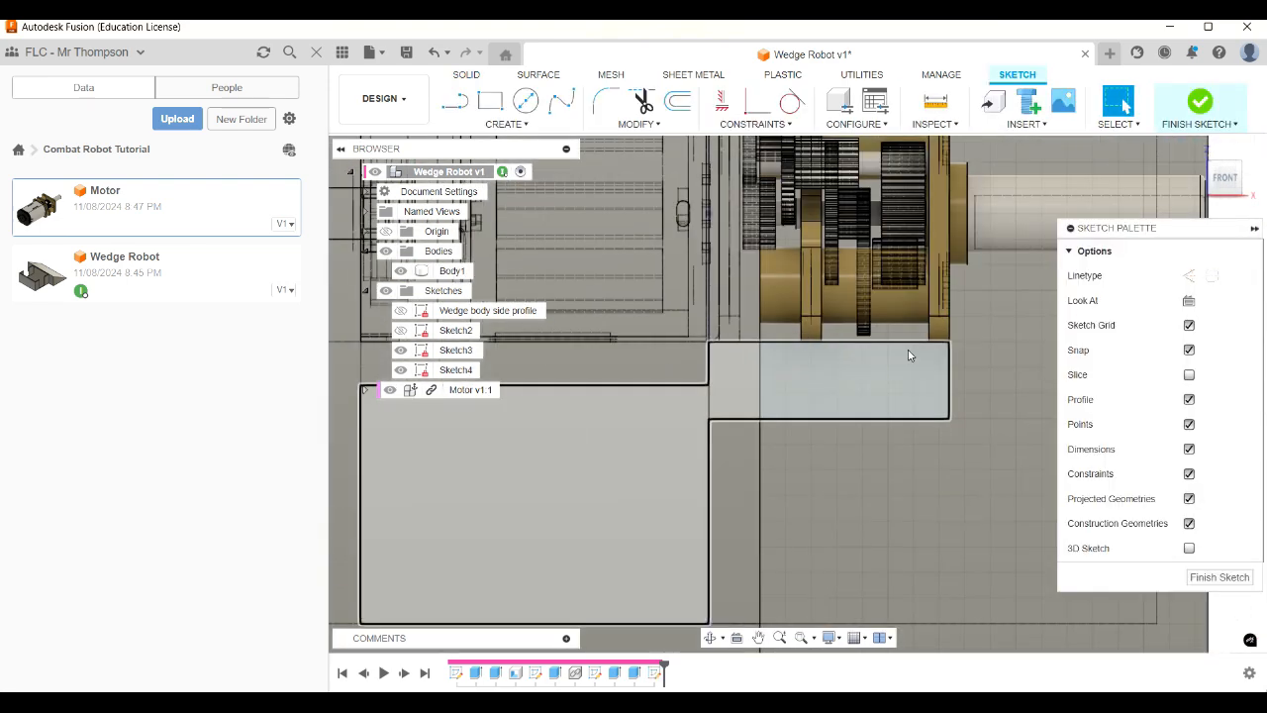
scroll(901, 354, up, 2)
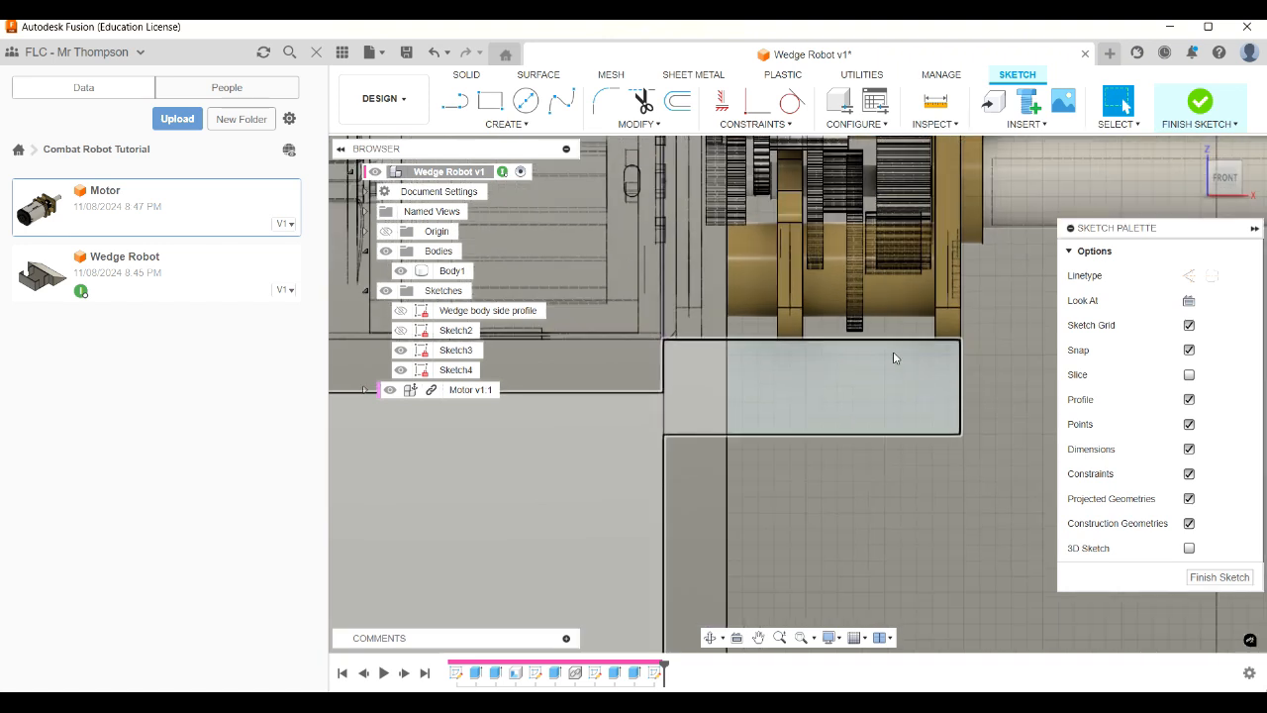
click(721, 253)
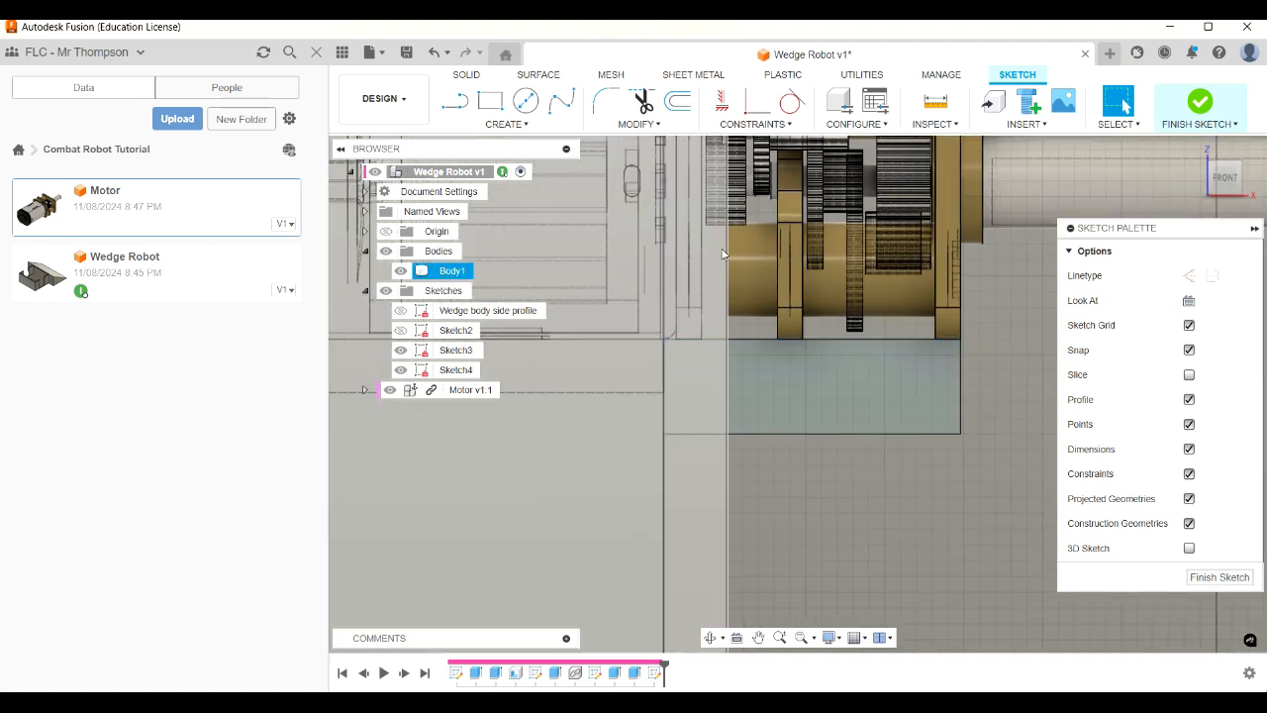
key(r)
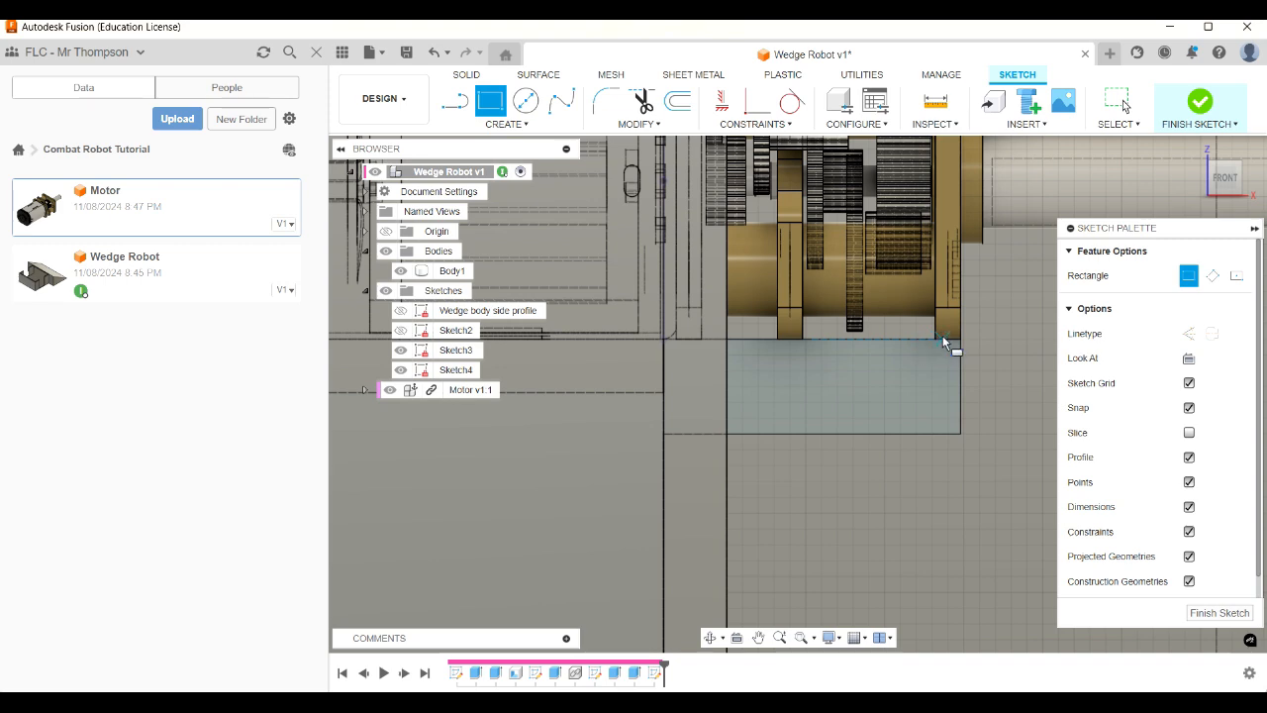
key(Escape)
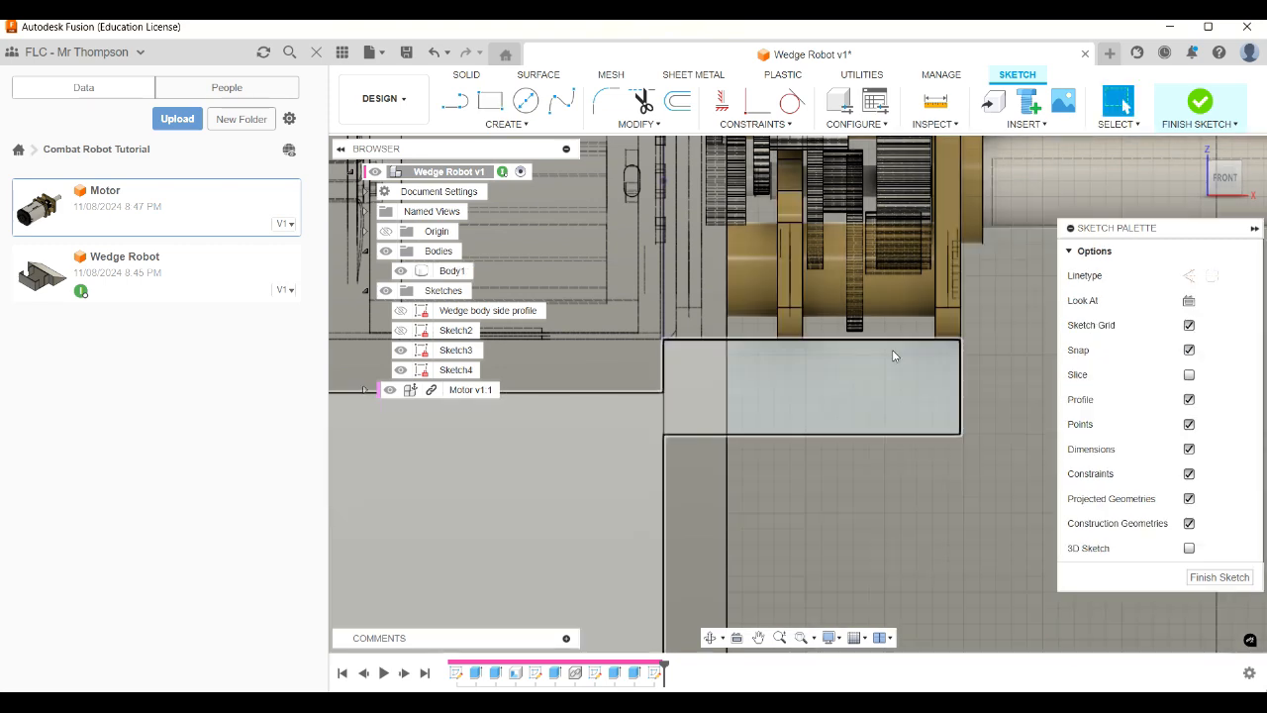
Project the mount extension's top edge and the inner edges of the gearbox's two outermost plates into the sketch.
key(p)
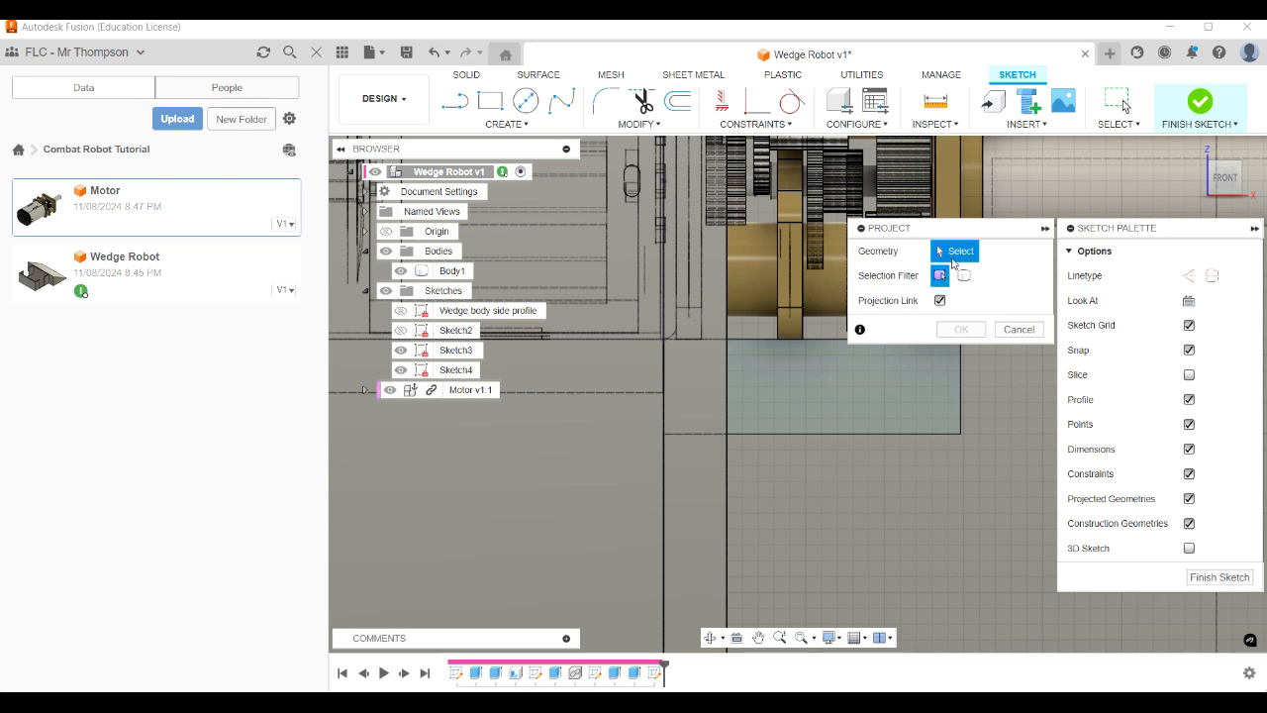
drag(958, 232, 1120, 342)
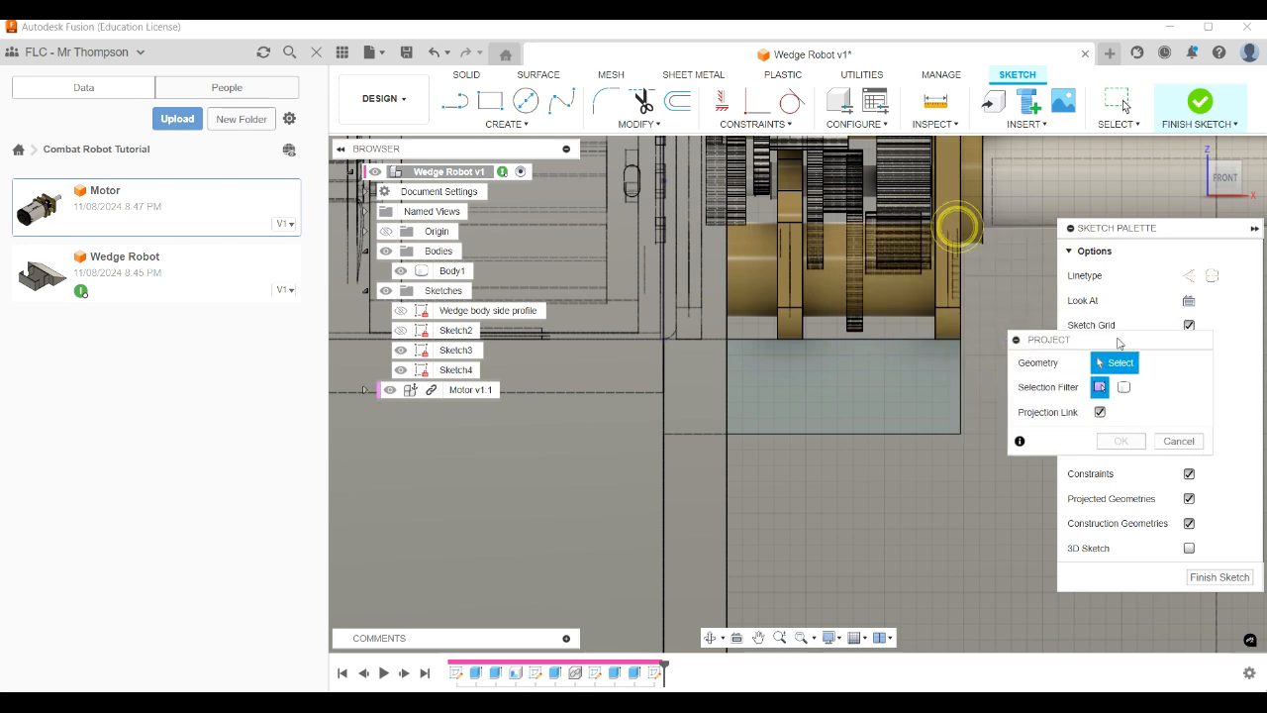
click(935, 323)
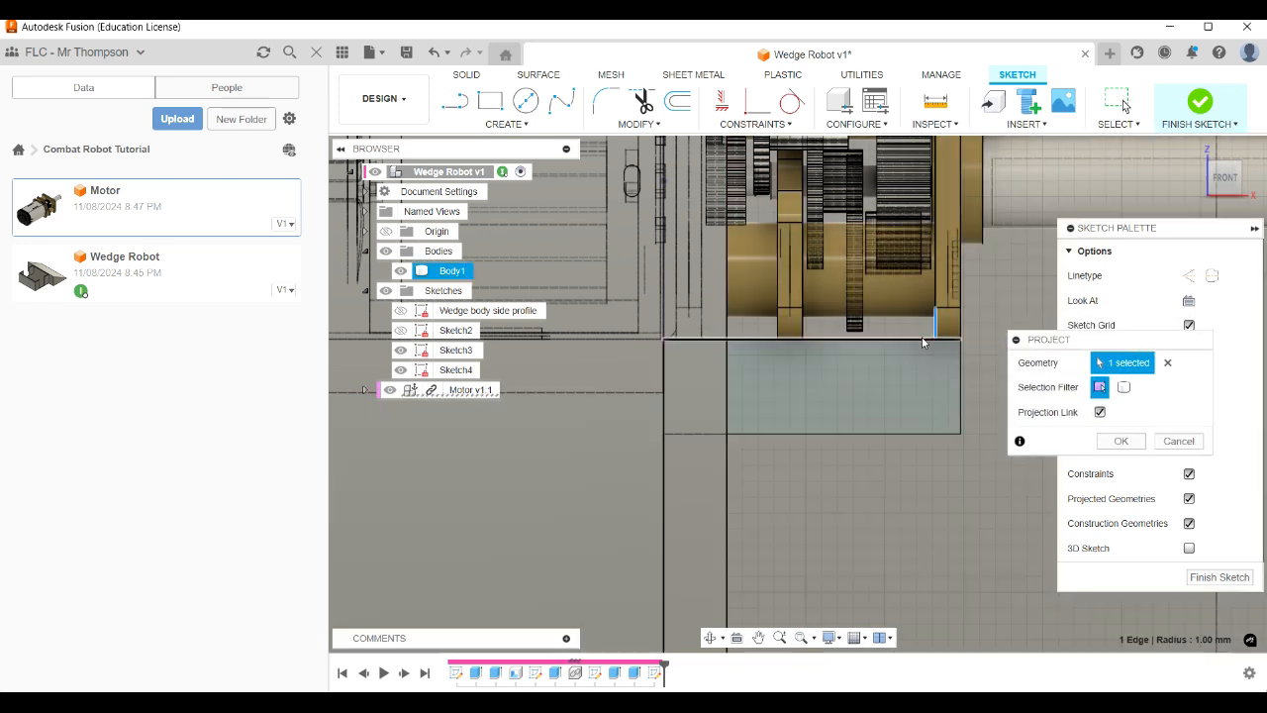
click(920, 339)
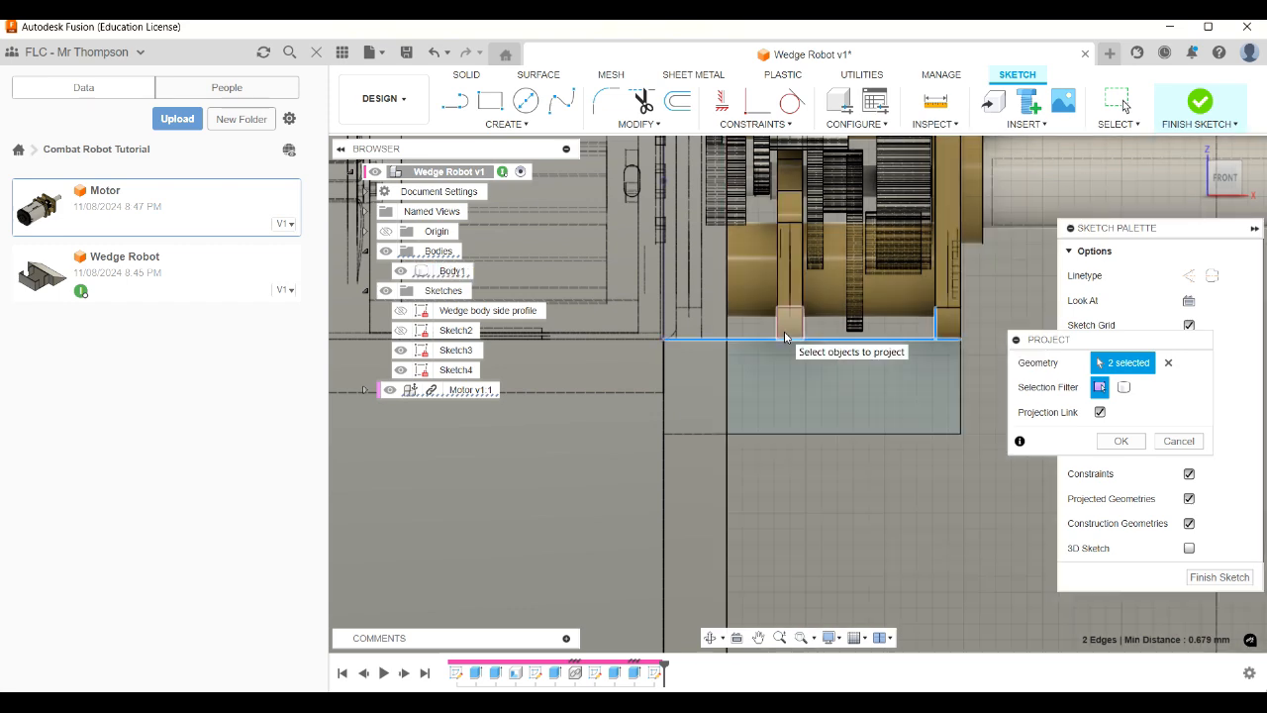
scroll(752, 333, up, 2)
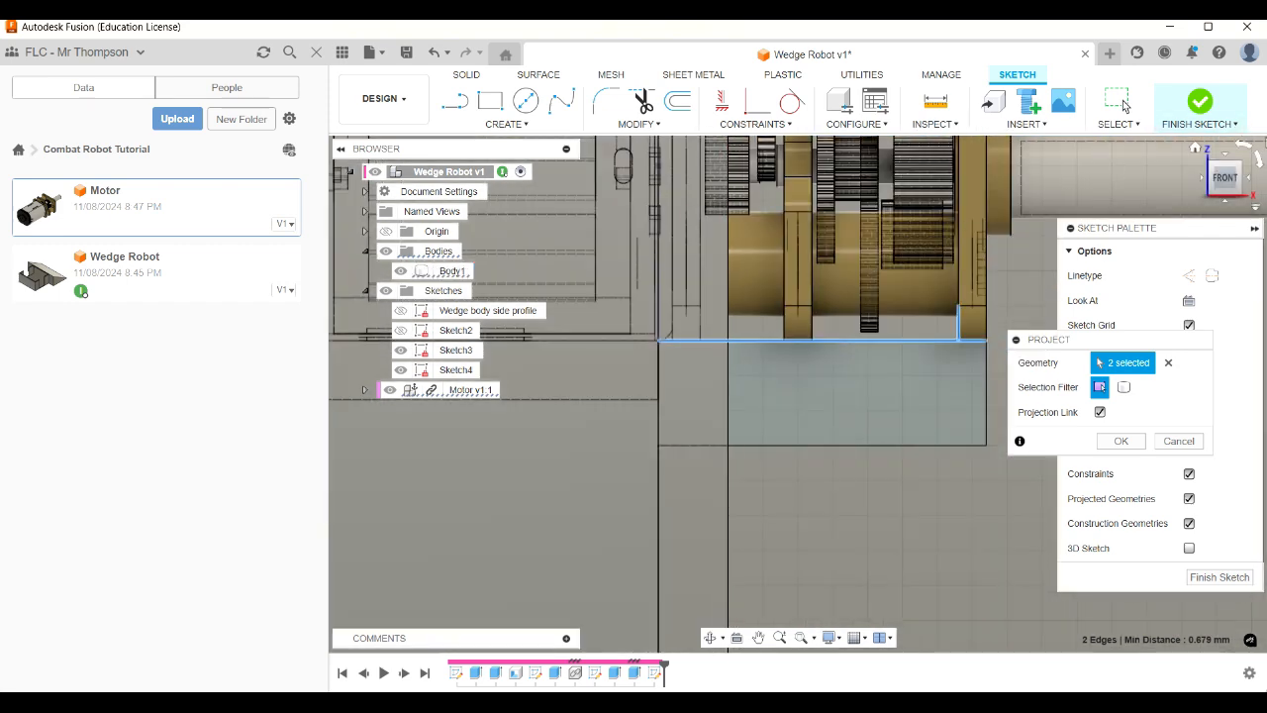
drag(1225, 175, 1203, 170)
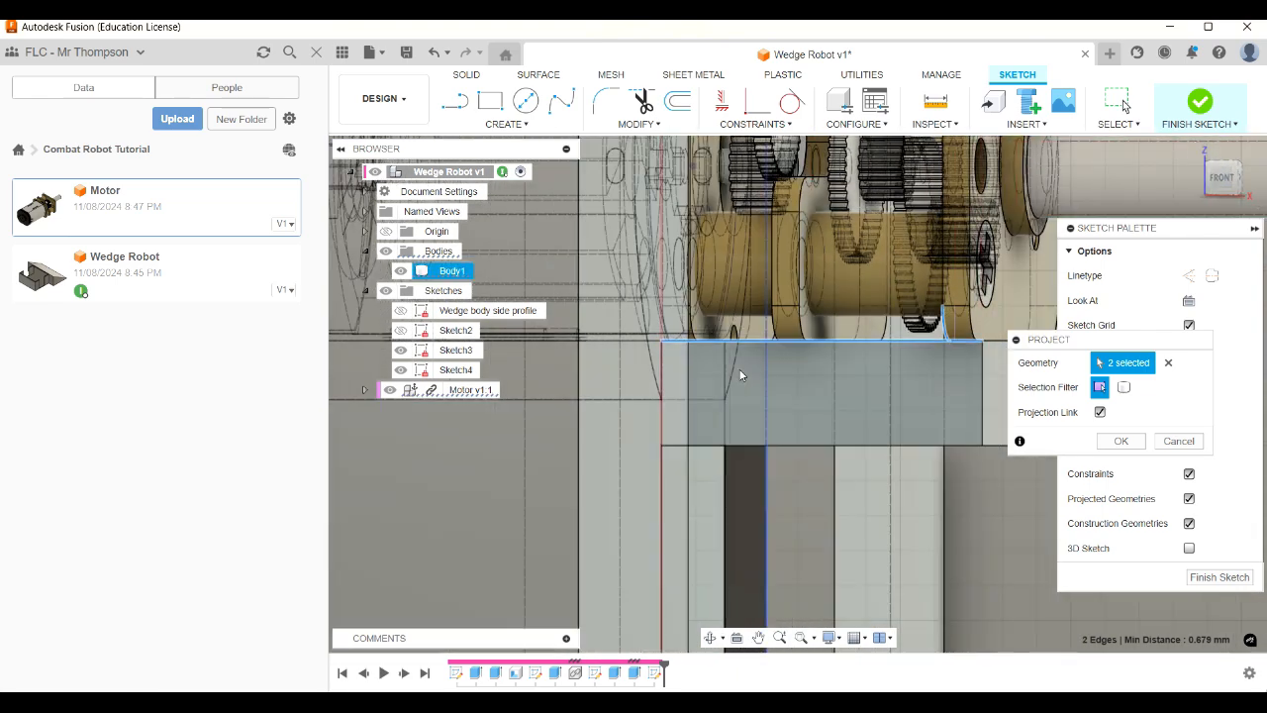
click(695, 324)
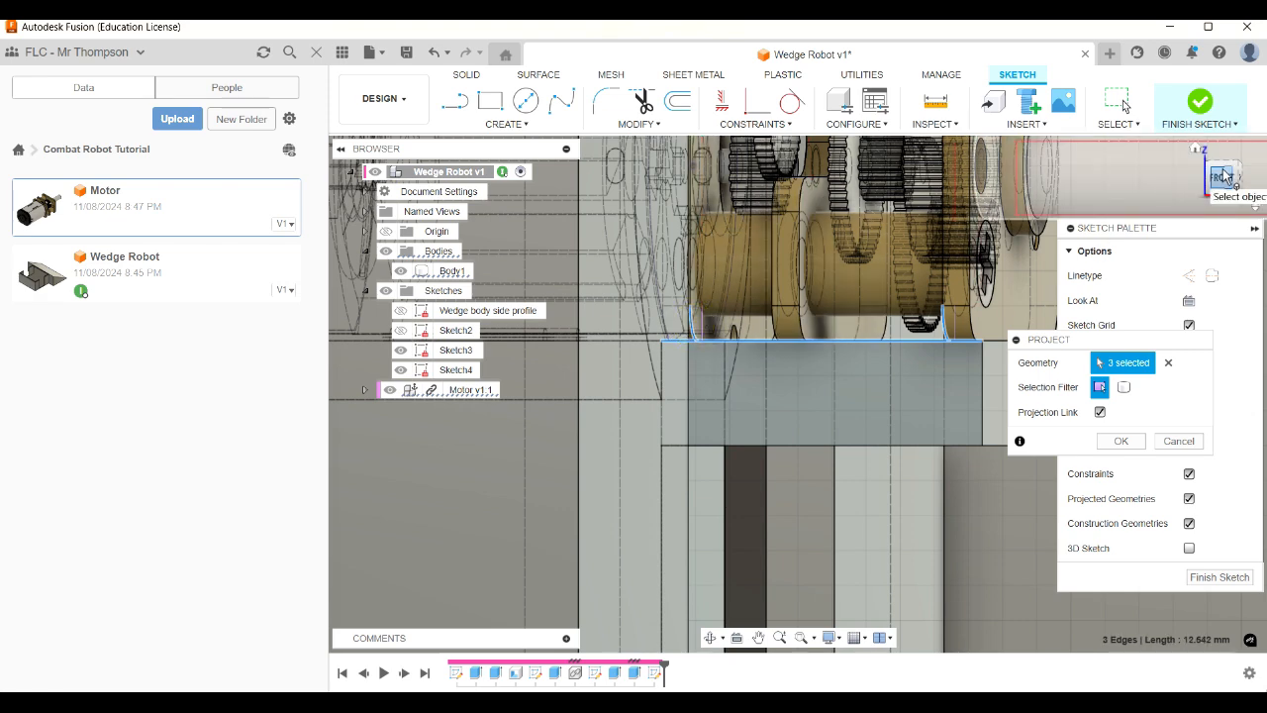
mouse_move(1221, 172)
mouse_down()
mouse_move(1247, 178)
mouse_move(1230, 176)
mouse_up()
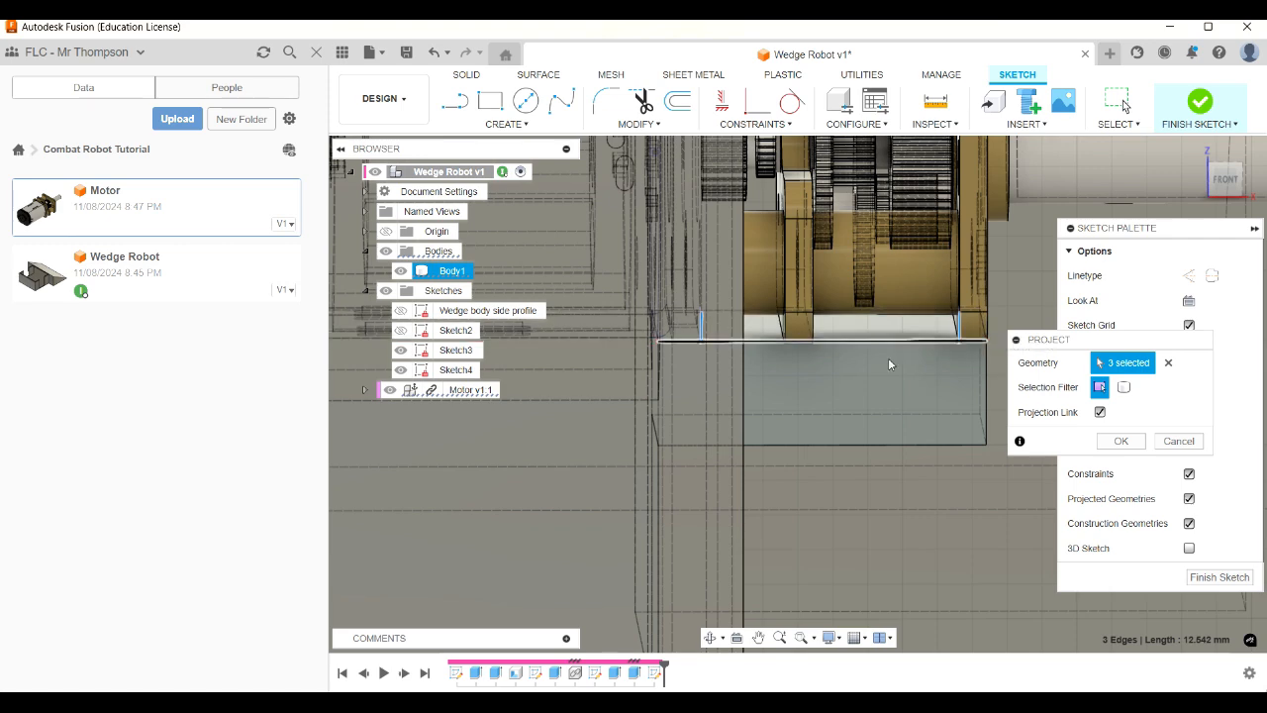
click(1136, 444)
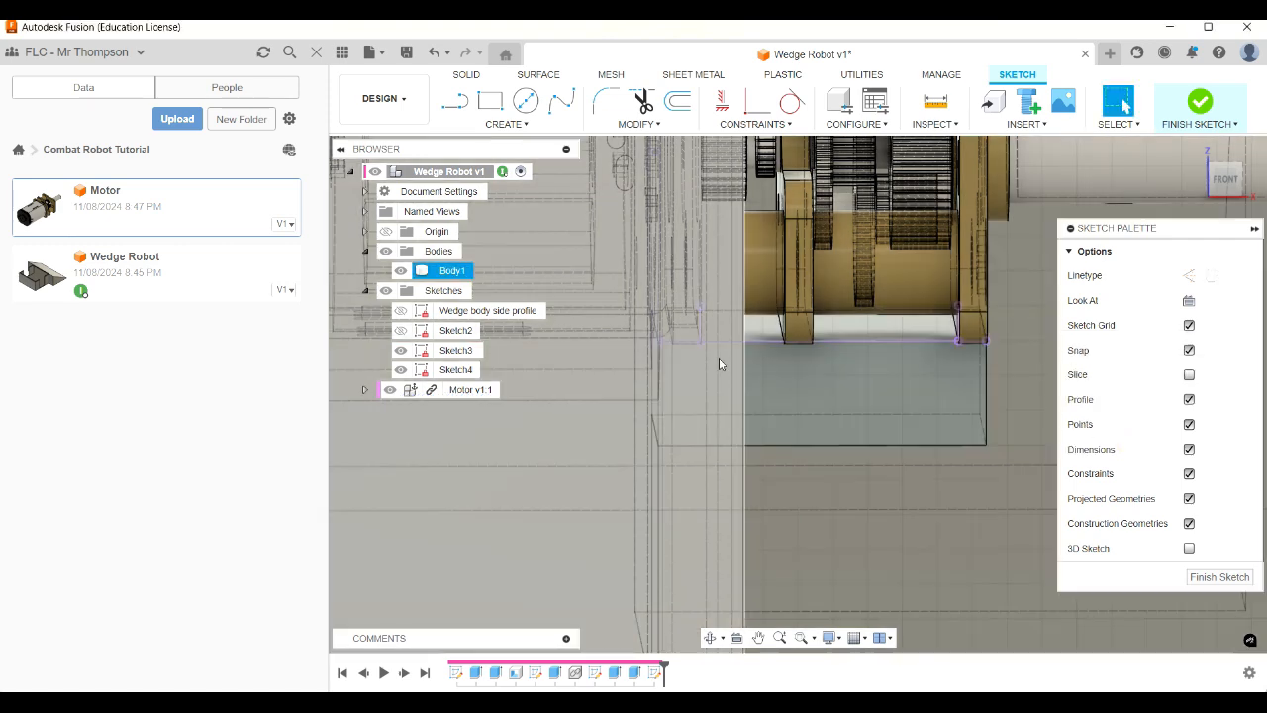
click(1225, 177)
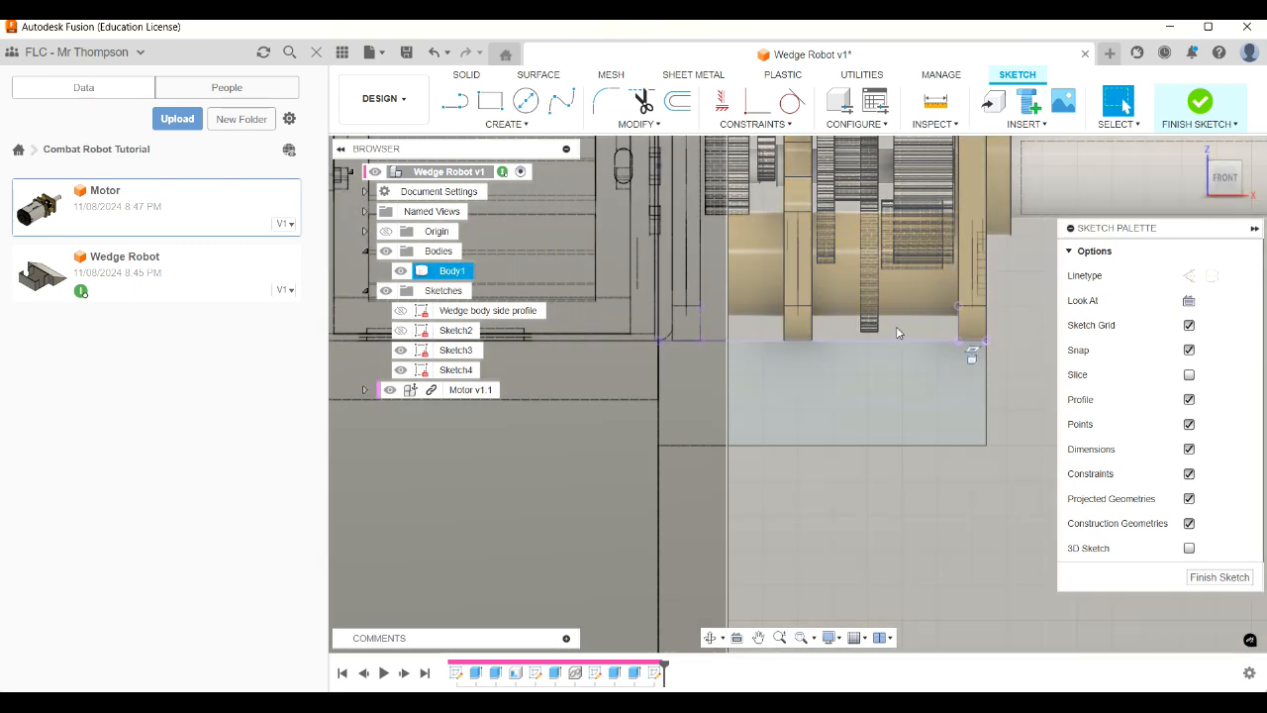
Sketch a 1.5 mm wide, 0.5 mm high rectangle on the mount's top edge, starting at the inner edge of the shaft-side gearbox plate.
key(r)
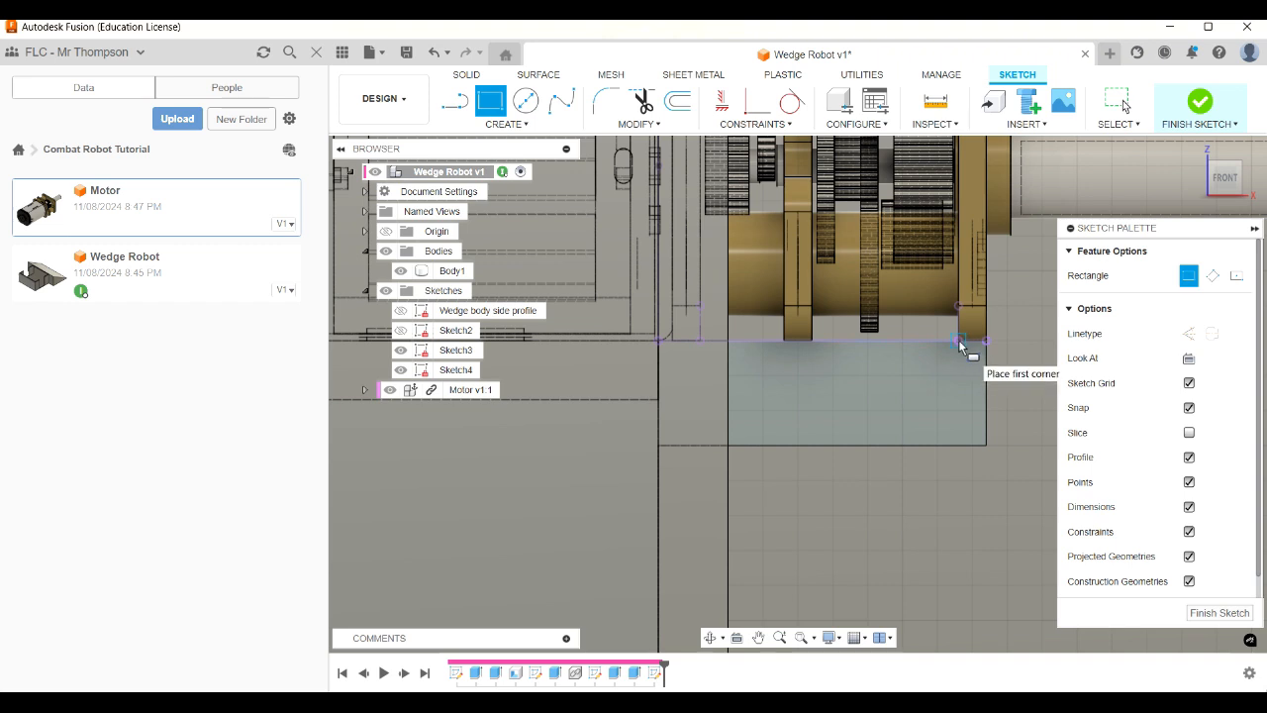
click(957, 340)
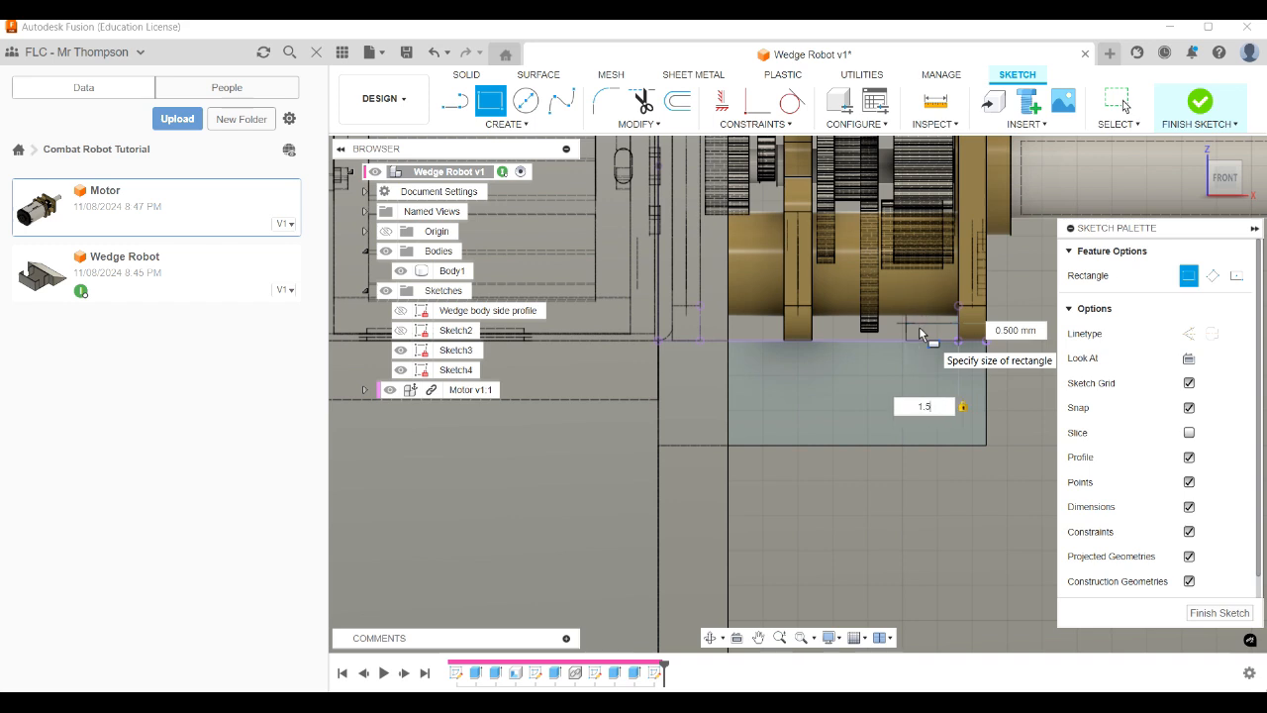
text(1.5)
key(Tab)
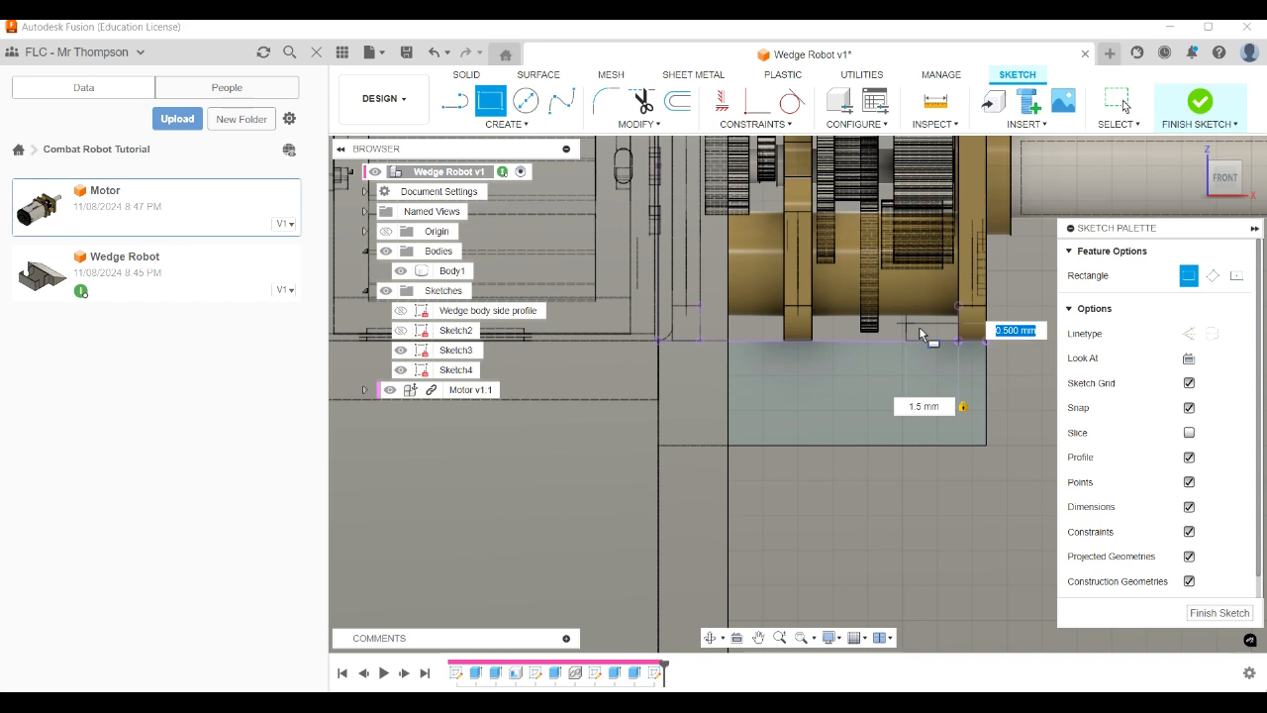
text(0.5)
key(Return)
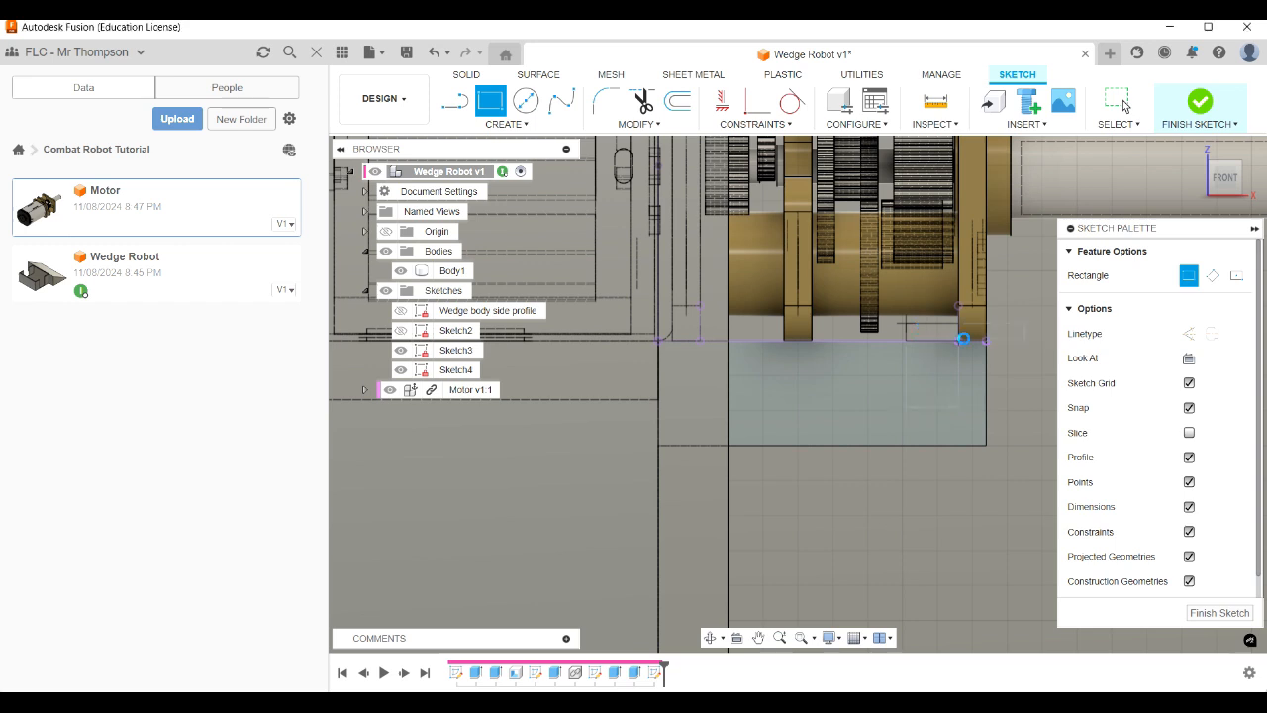
click(1123, 100)
click(1014, 321)
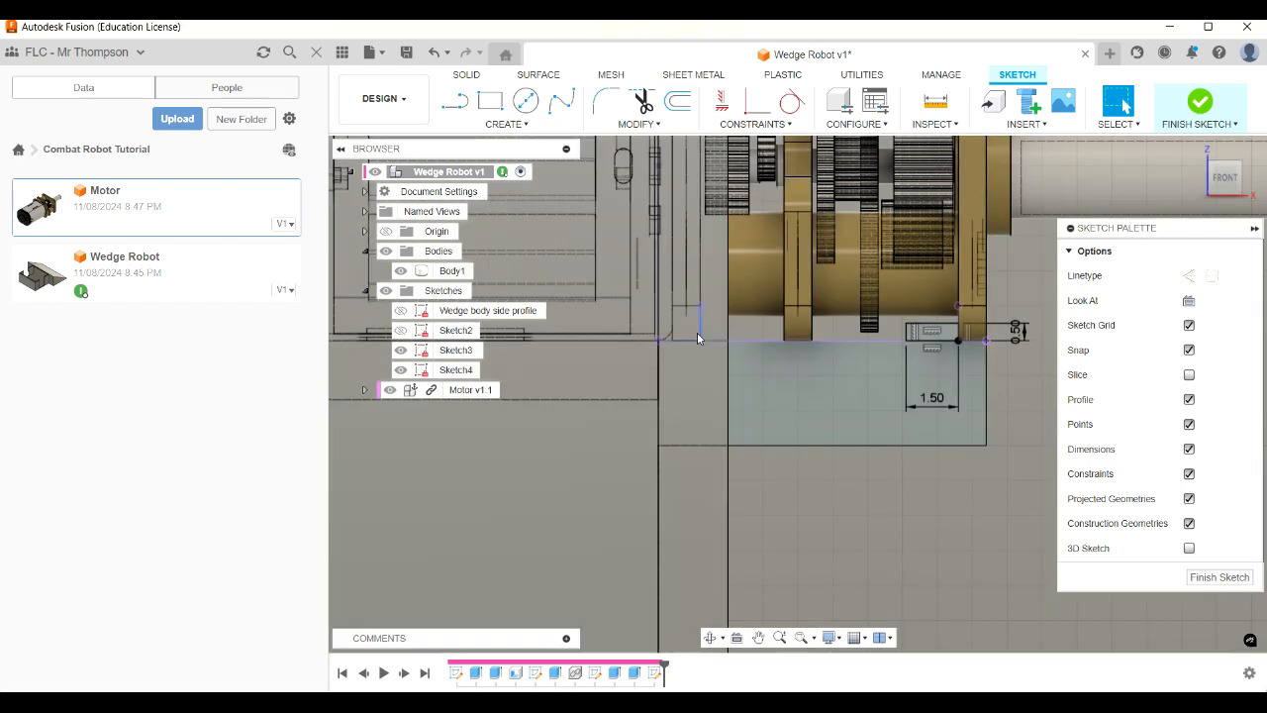
Sketch a second rectangle 1.5 mm wide and about 0.5 mm high on the mount's top edge, starting at the inner edge of the motor-side gearbox plate.
key(r)
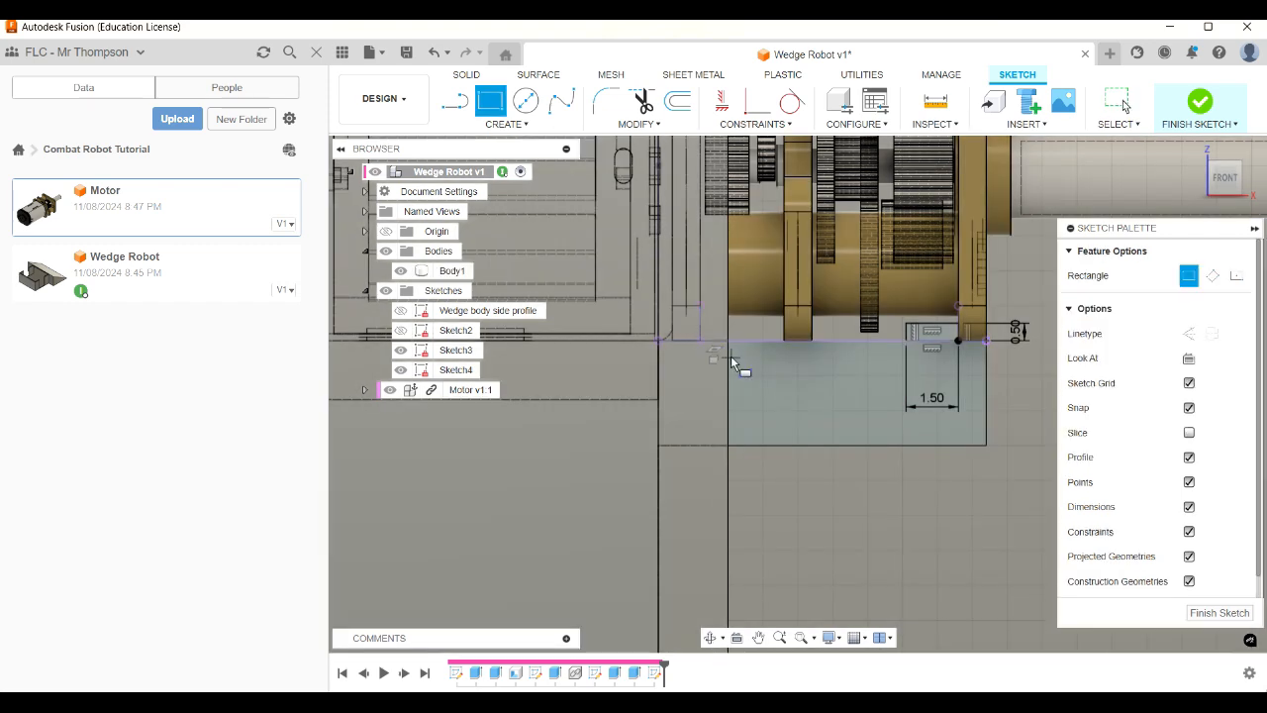
click(696, 342)
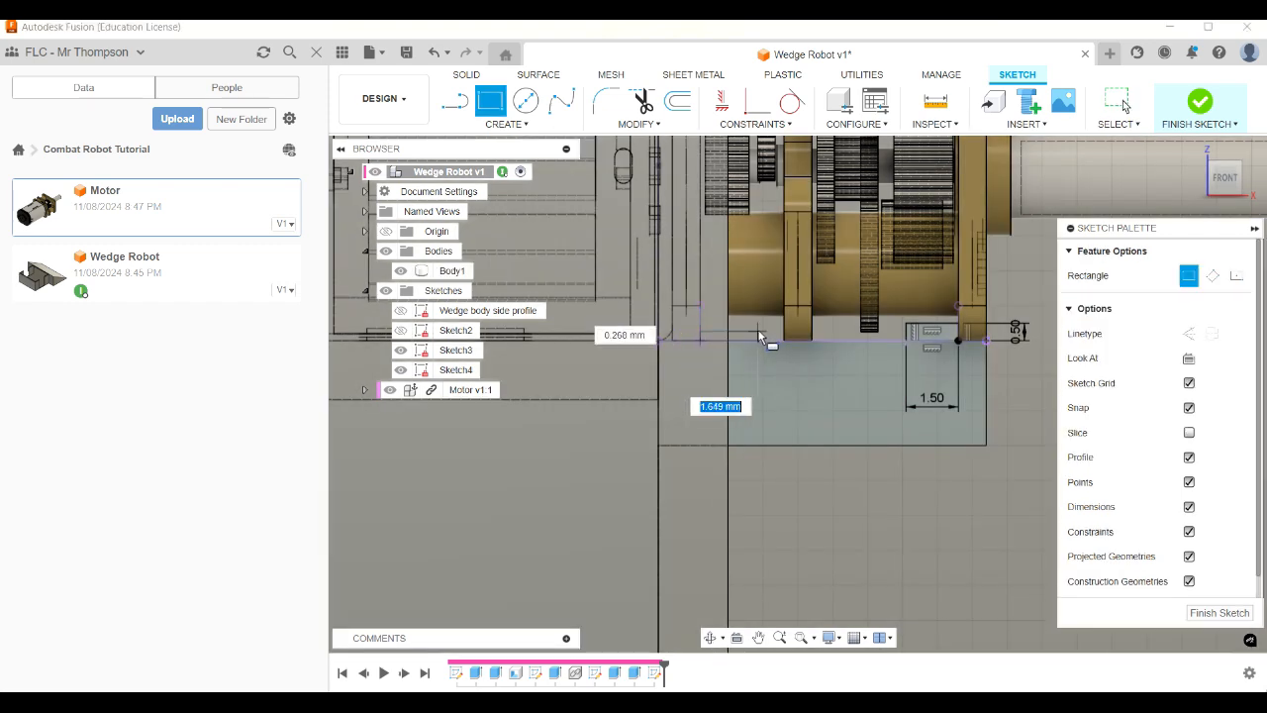
text(1)
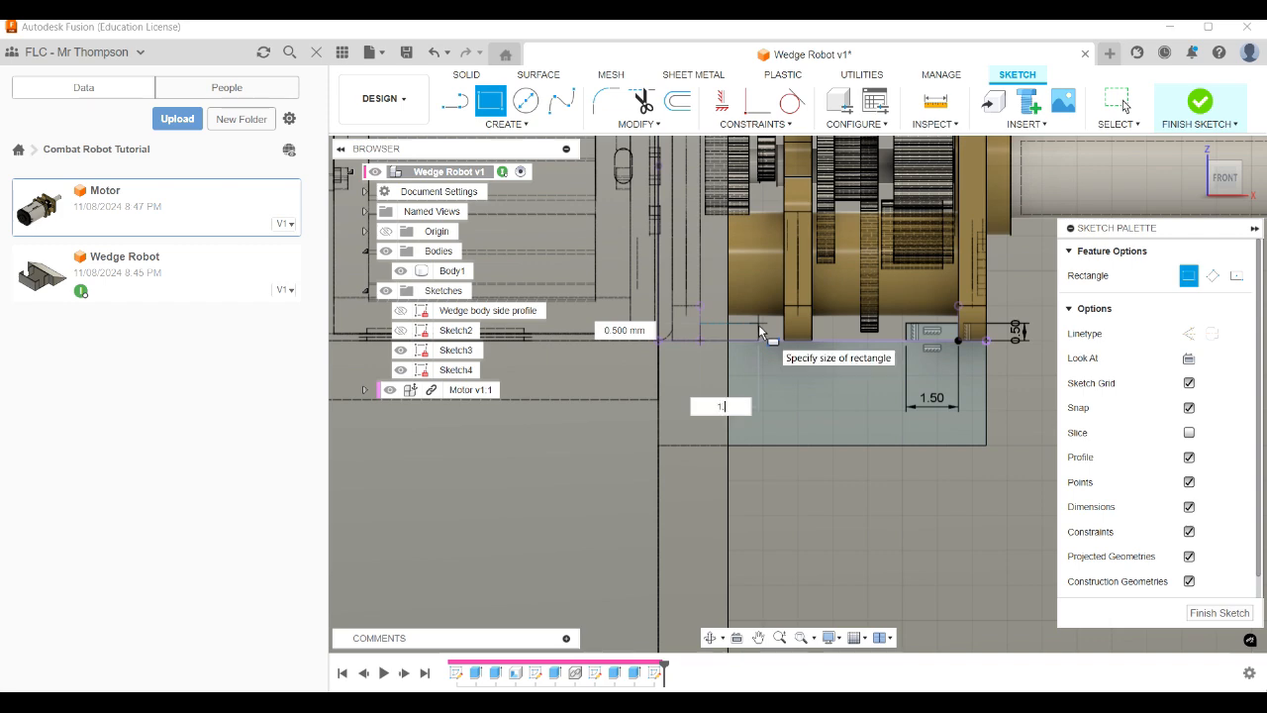
text(.5)
key(Return)
key(Escape)
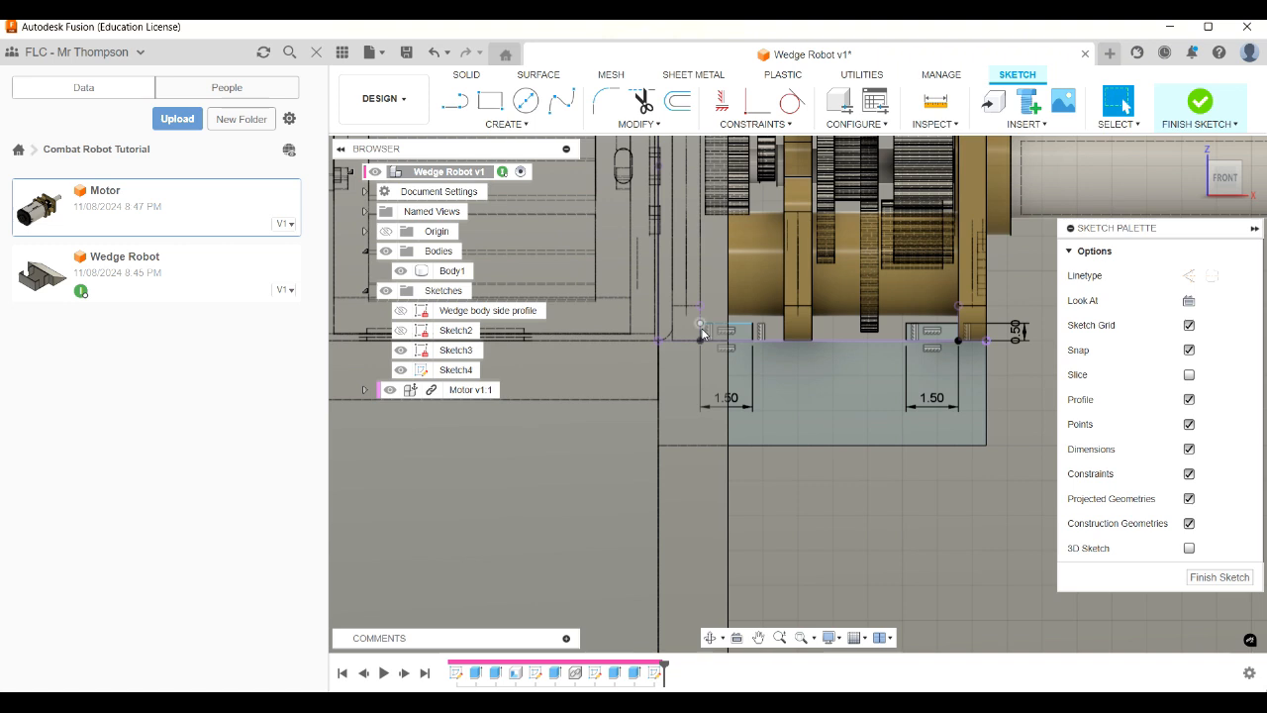
Dimension the height of the motor-side tab rectangle to 0.5 mm.
key(d)
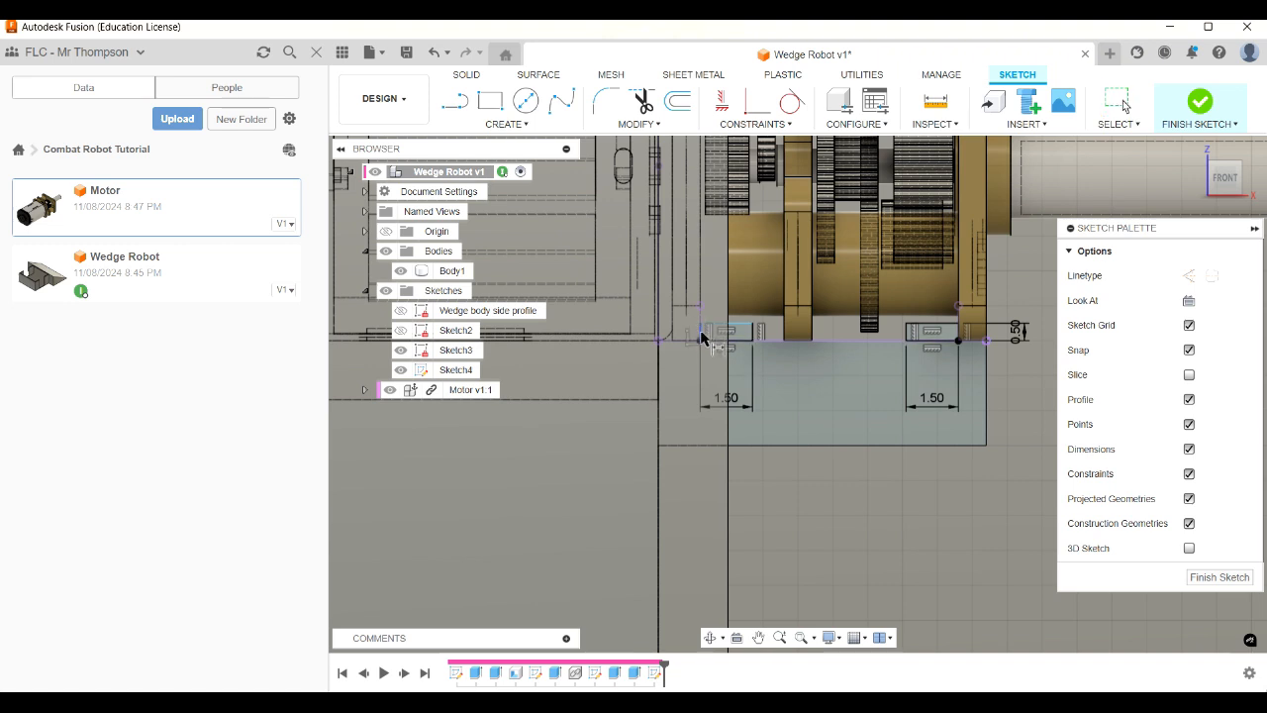
click(700, 332)
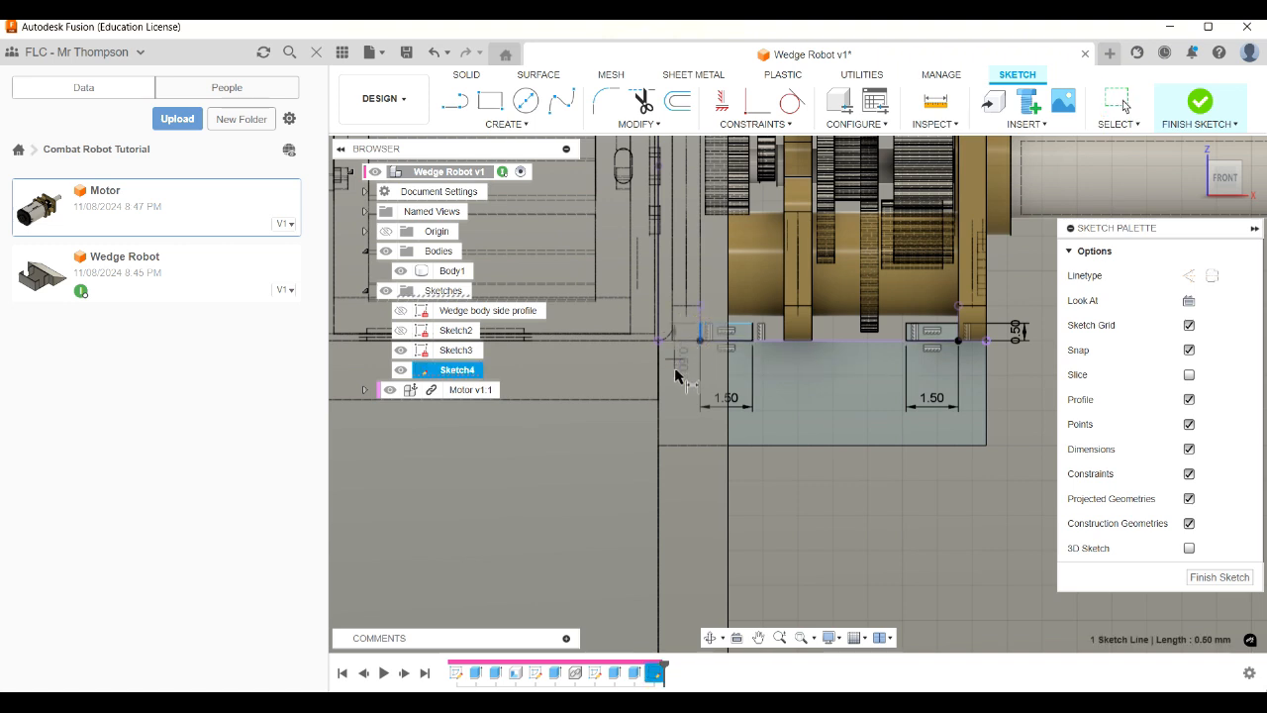
click(674, 378)
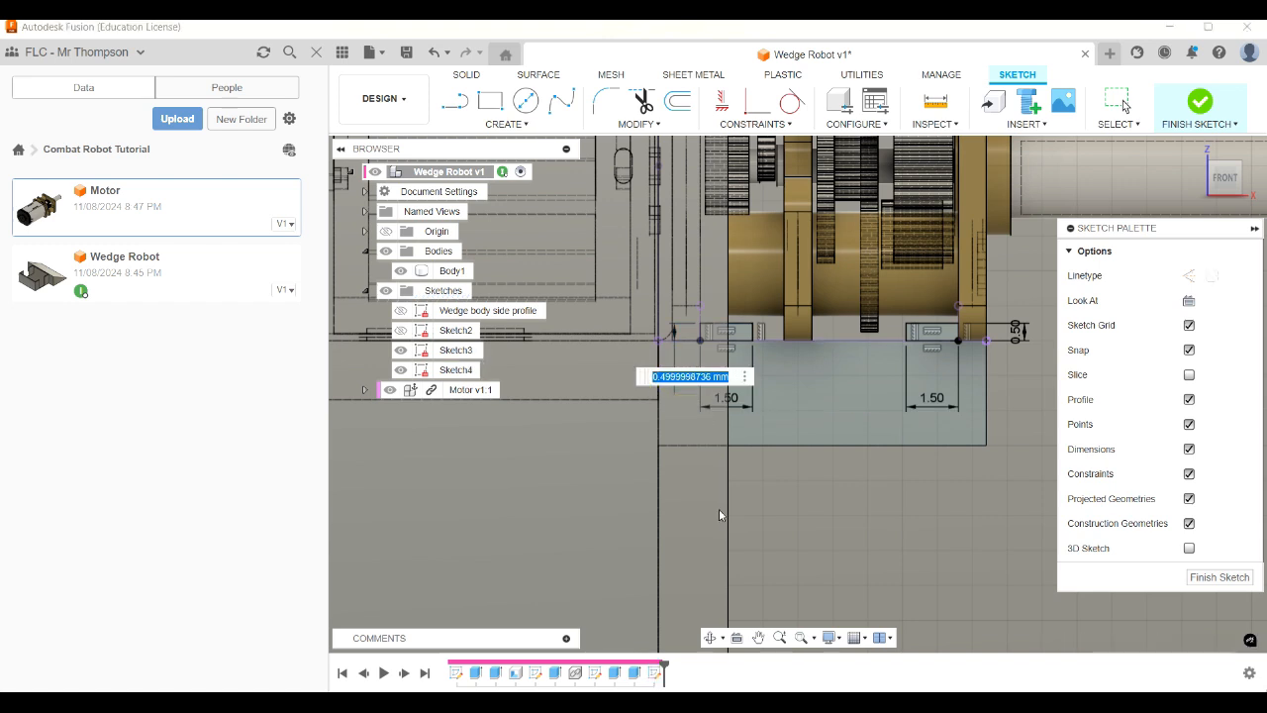
text(0.5)
key(Return)
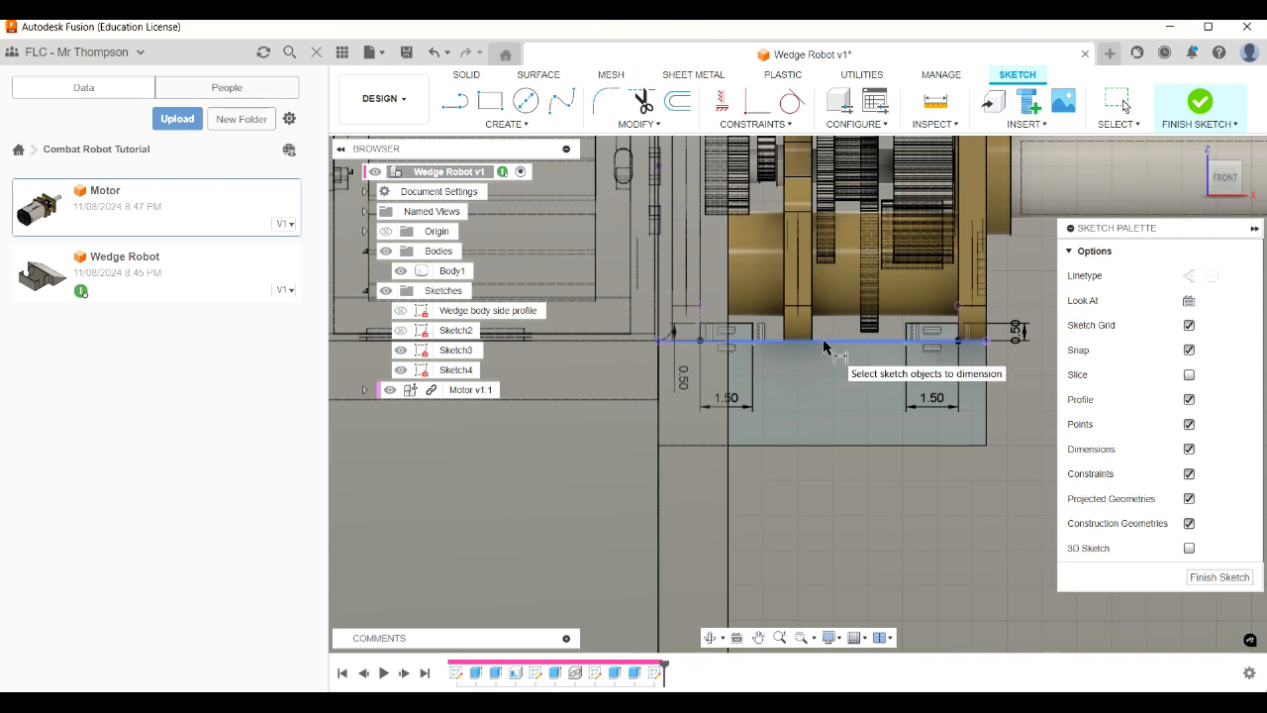
Extrude both tab rectangles to the opposite side face of the mount extension, joined to the robot body.
key(e)
click(746, 331)
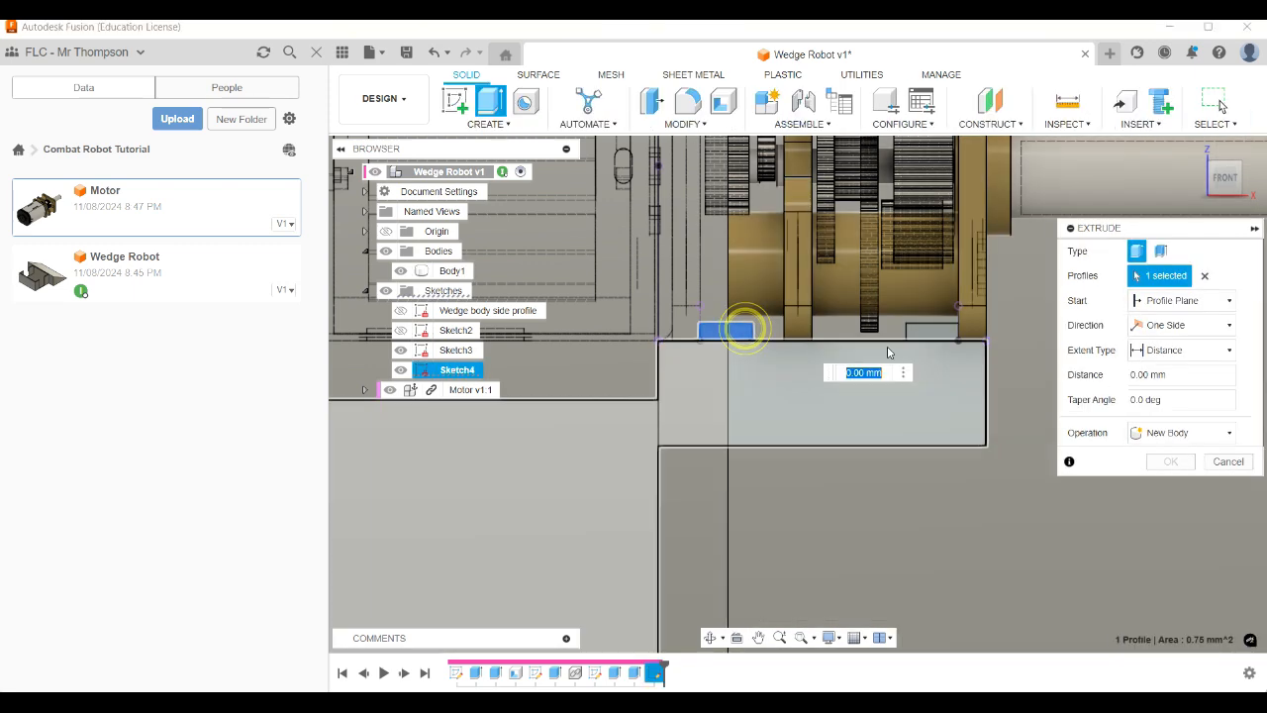
click(930, 332)
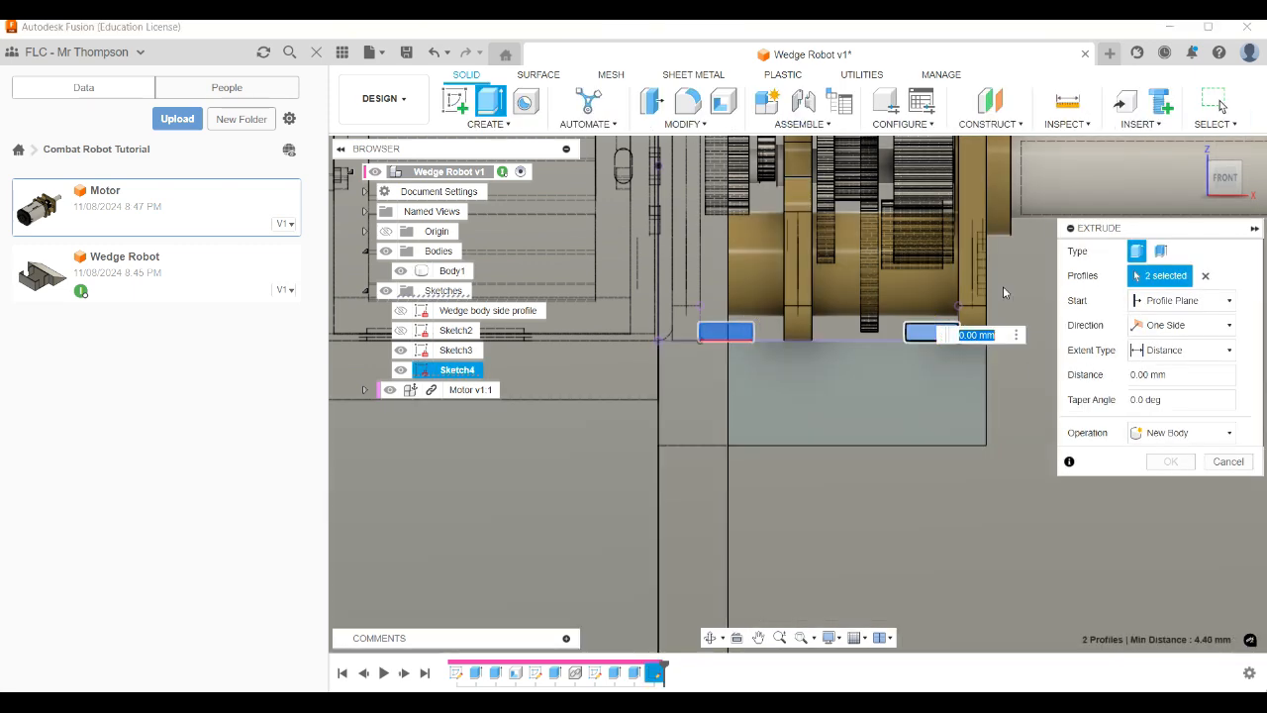
click(1232, 167)
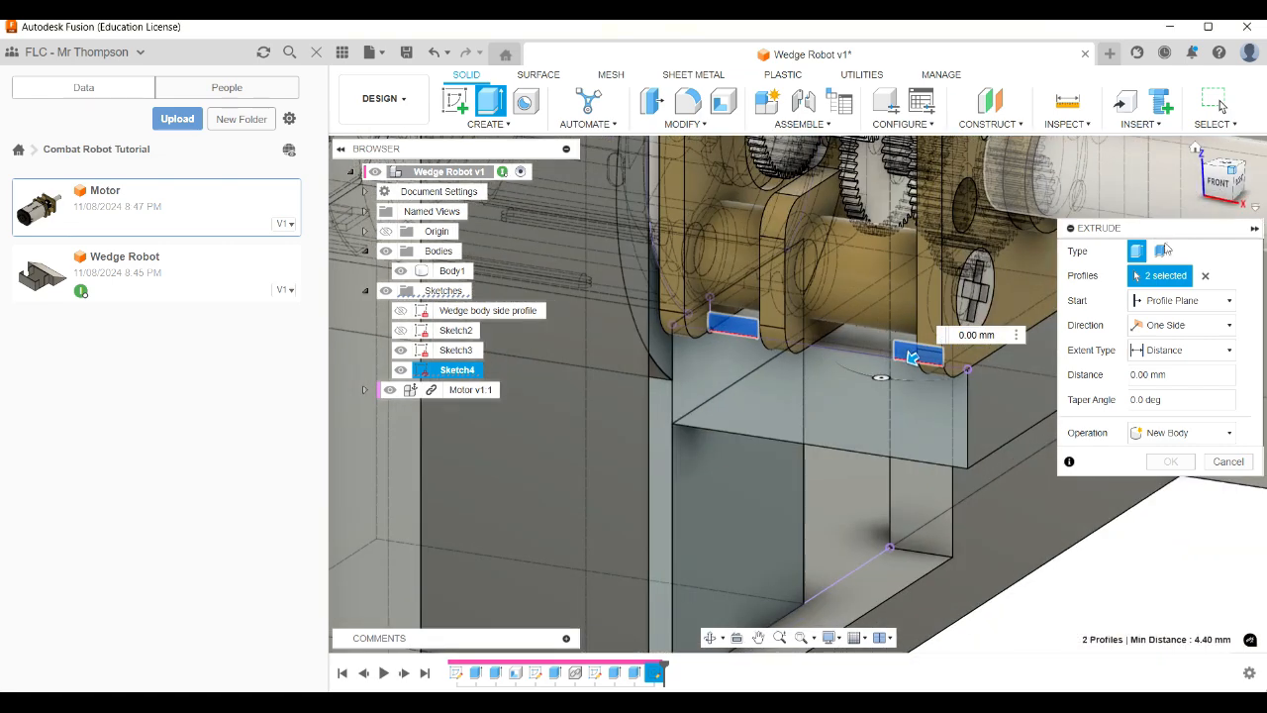
click(1235, 190)
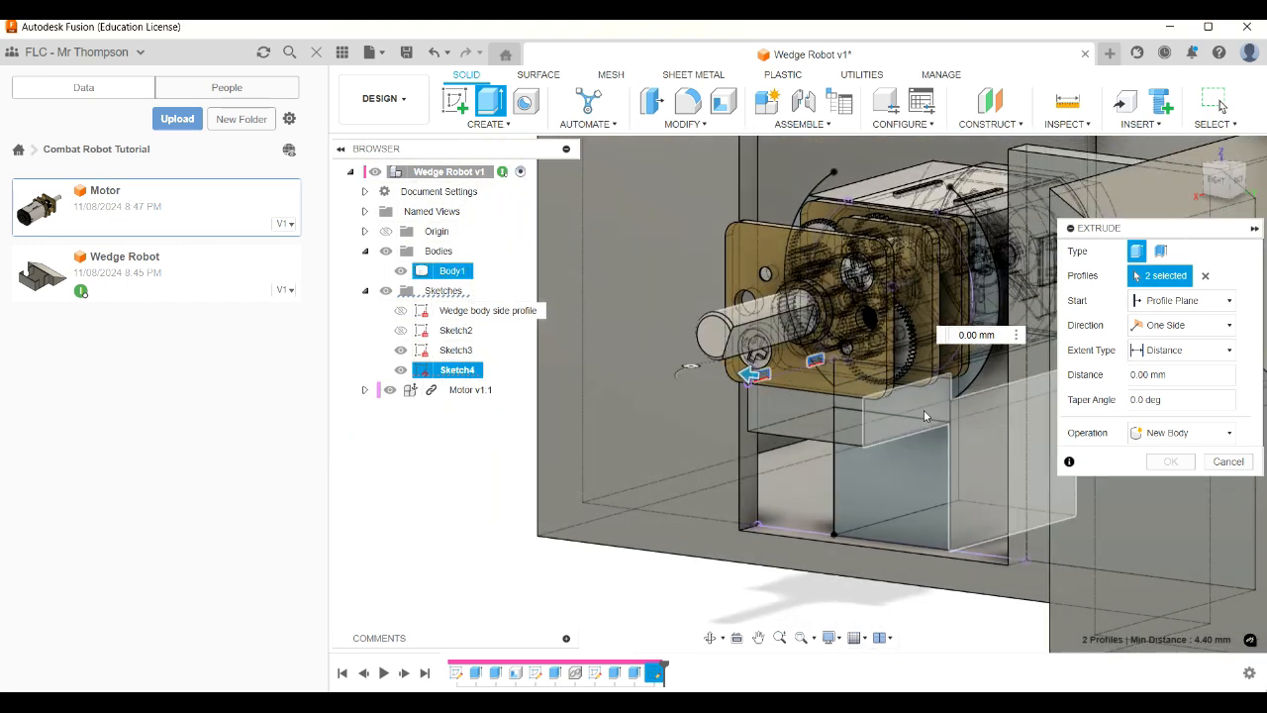
click(1182, 350)
click(1169, 387)
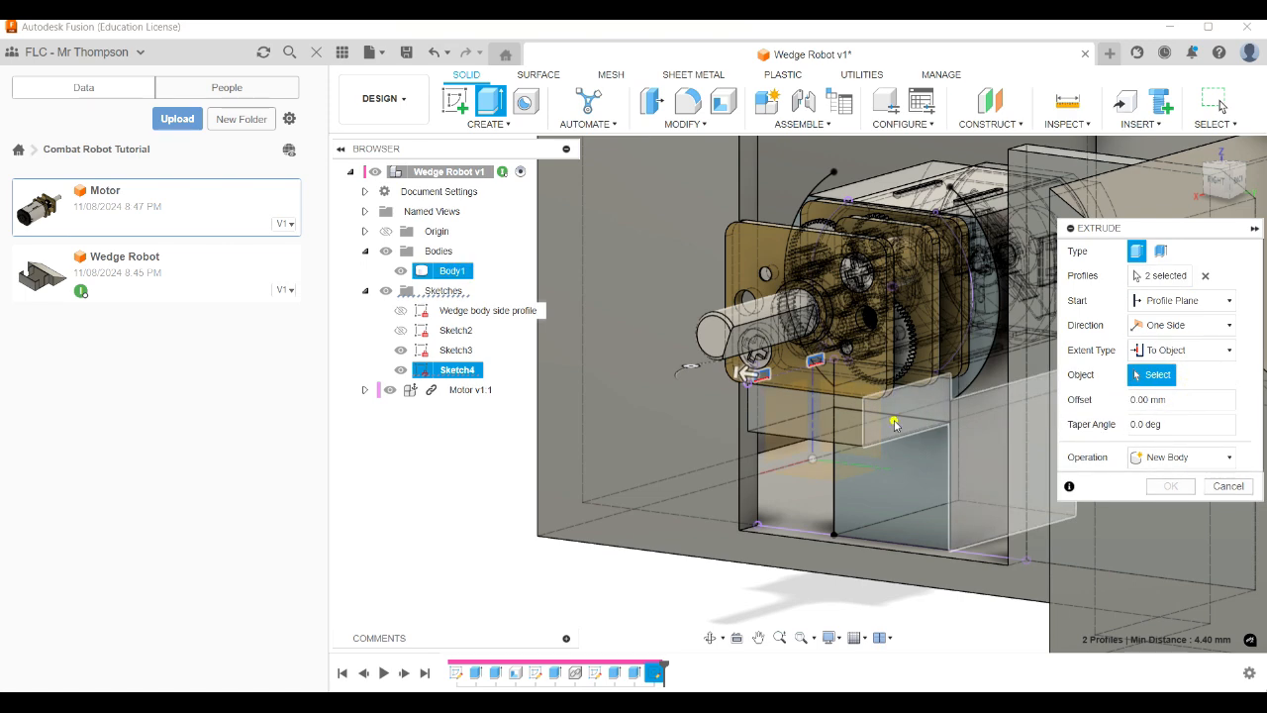
click(893, 420)
click(1170, 535)
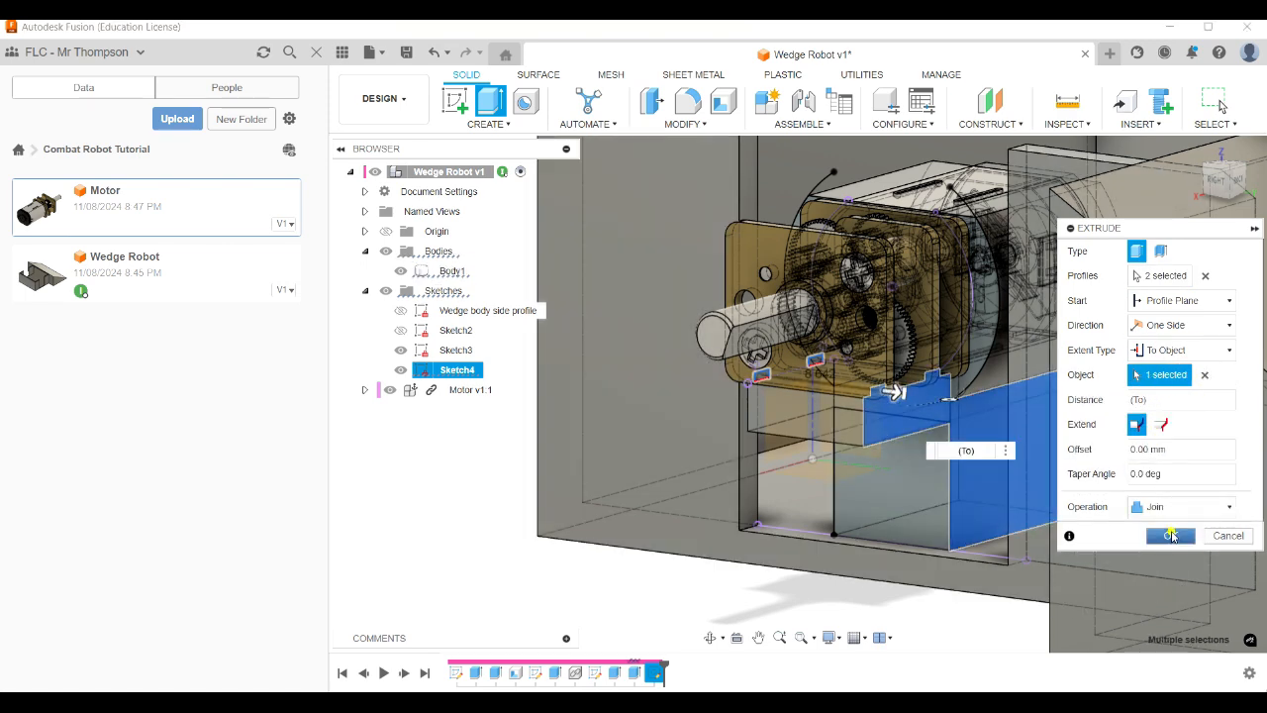
Hide the motor component and Sketch3 to expose the finished mount.
scroll(884, 470, up, 2)
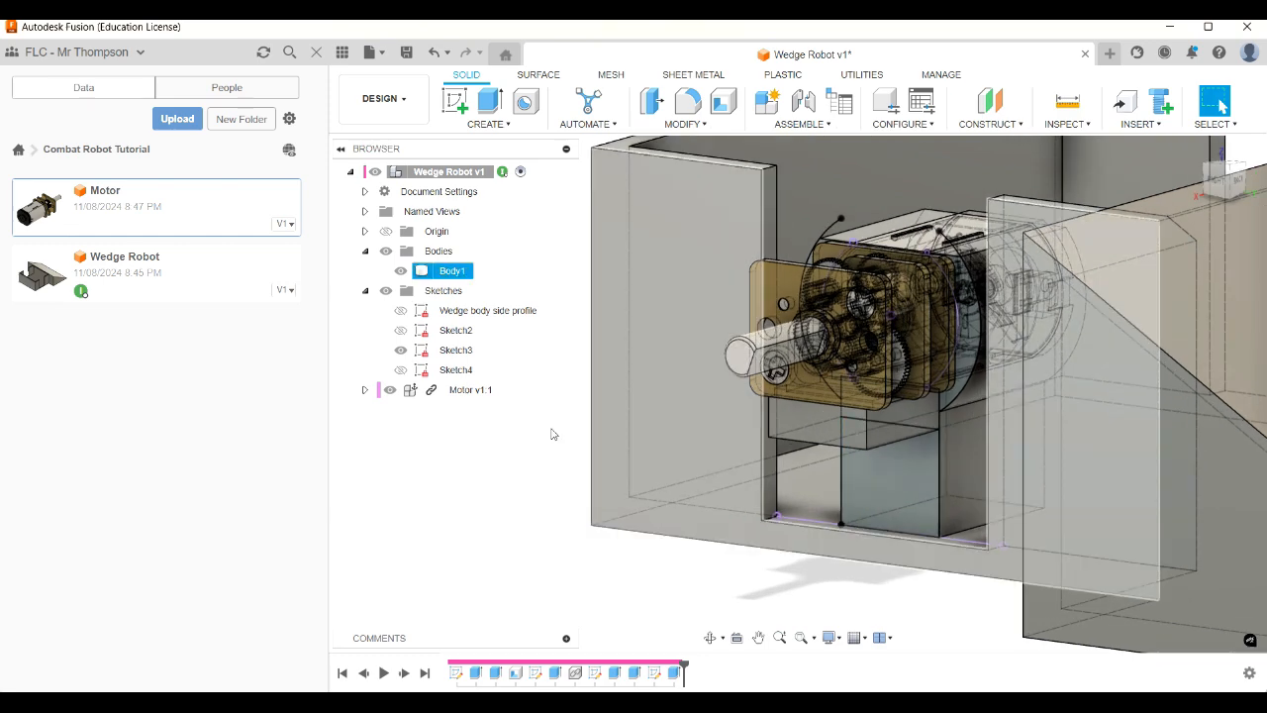
click(390, 392)
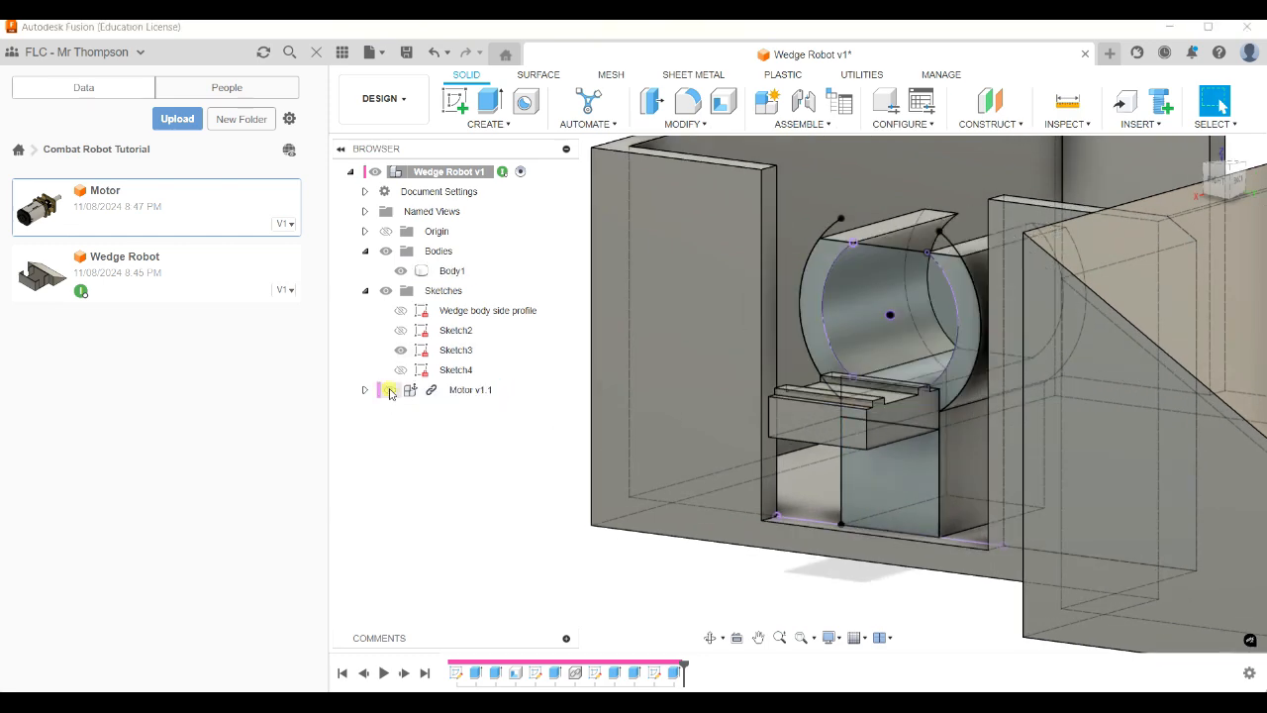
drag(1220, 177, 1224, 219)
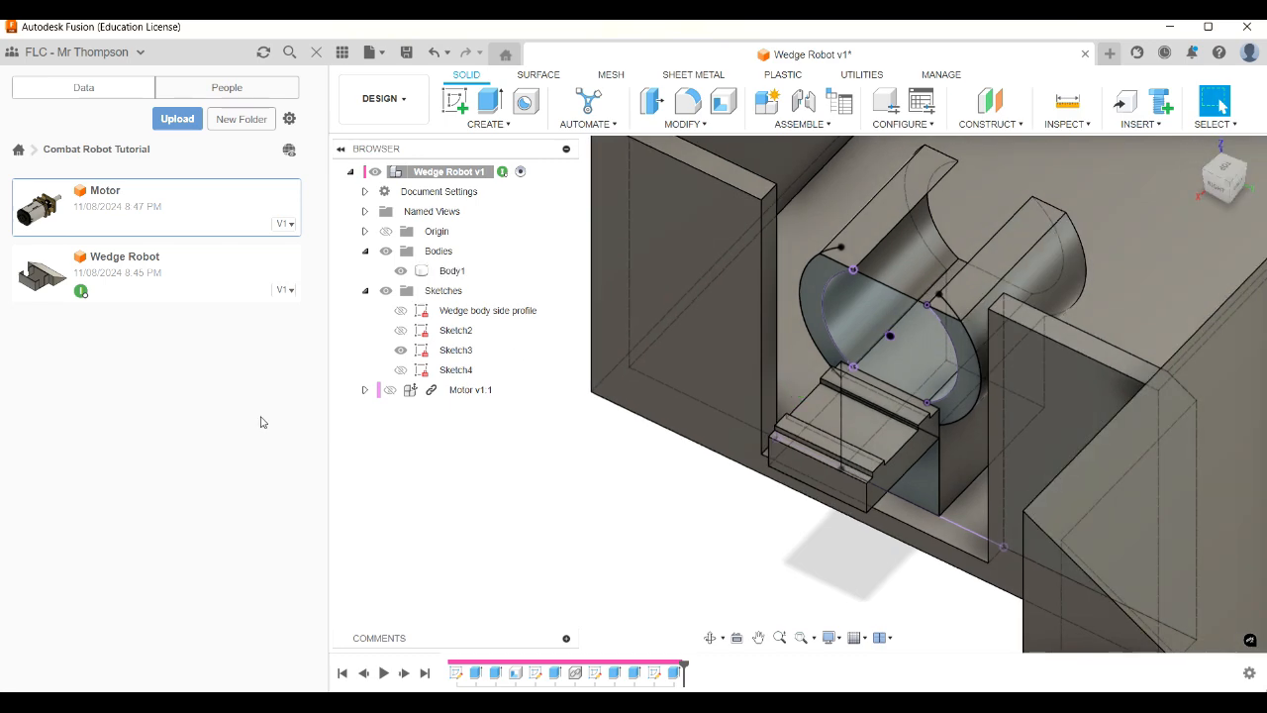
click(400, 349)
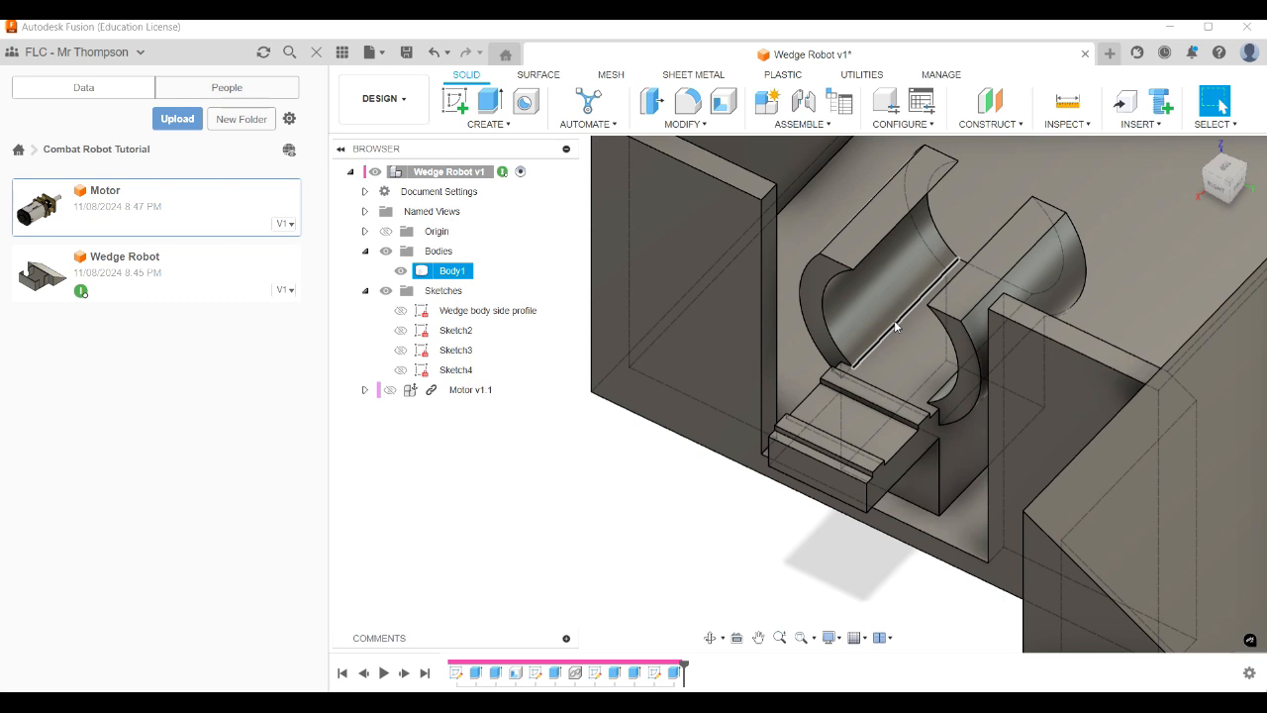
Fillet the four long top edges of the two retaining tabs with a 0.3 mm radius.
click(1198, 152)
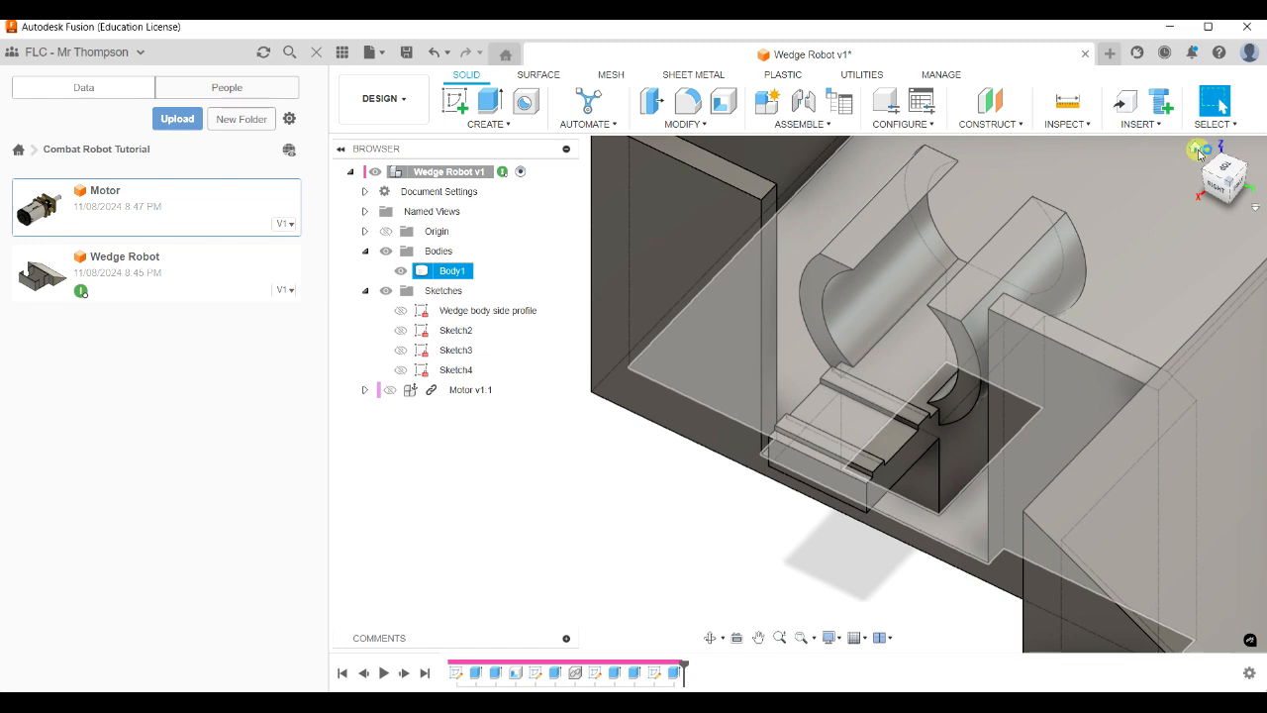
click(819, 559)
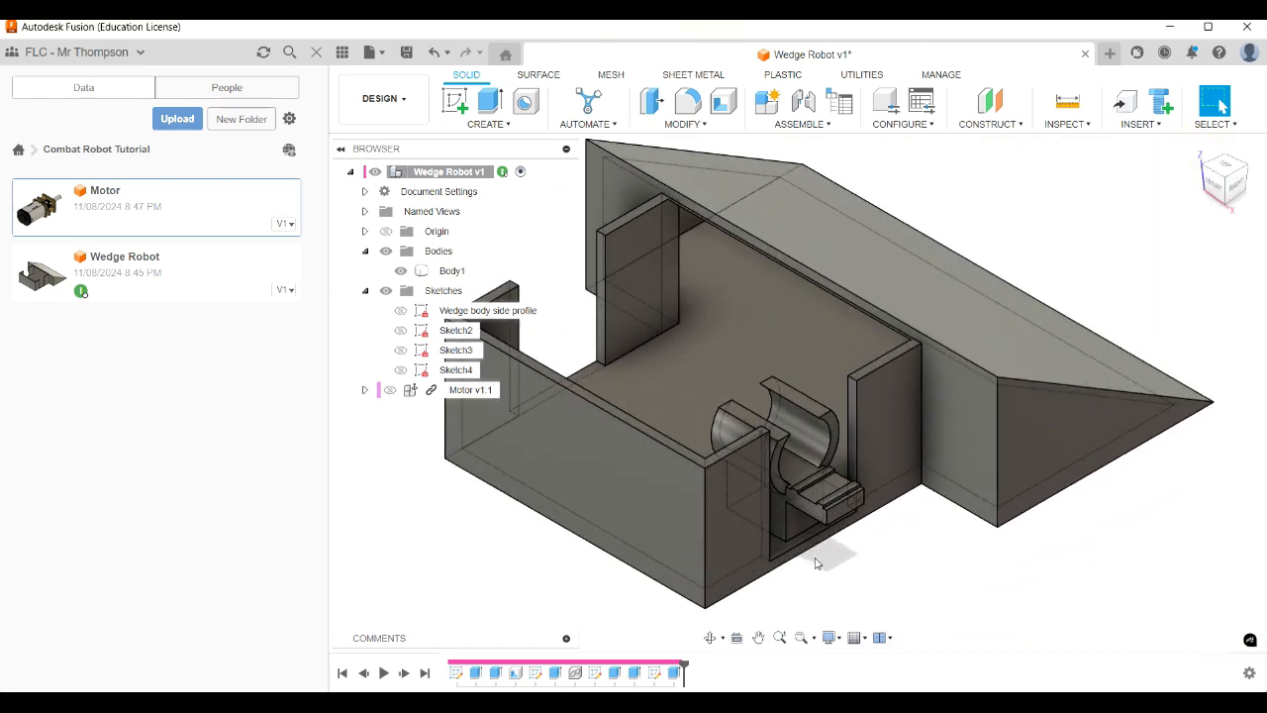
scroll(801, 443, up, 5)
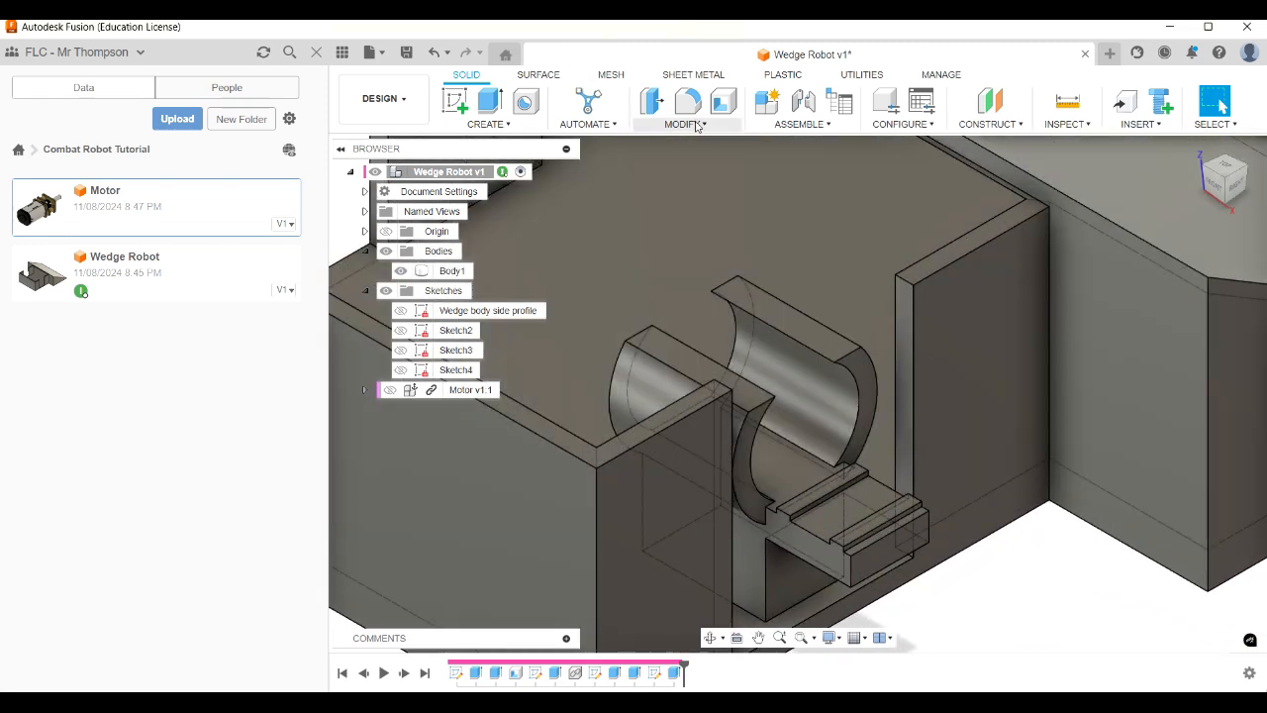
click(688, 100)
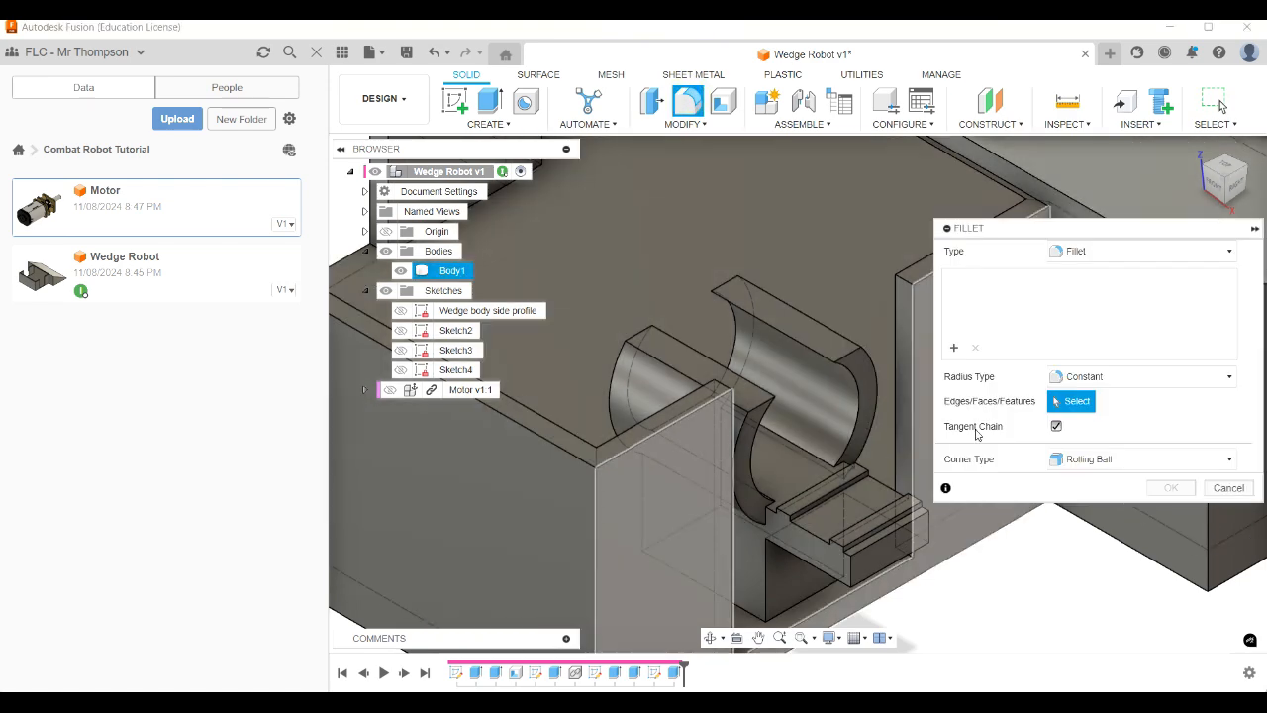
click(813, 485)
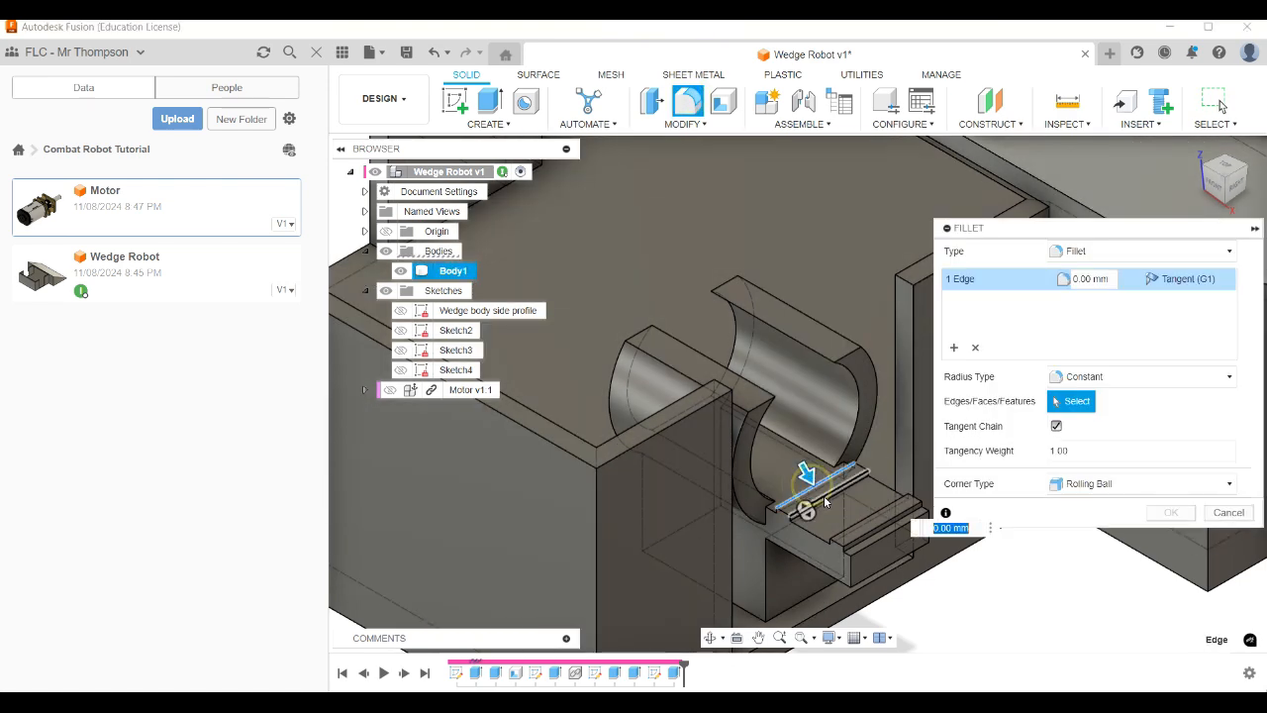
click(825, 493)
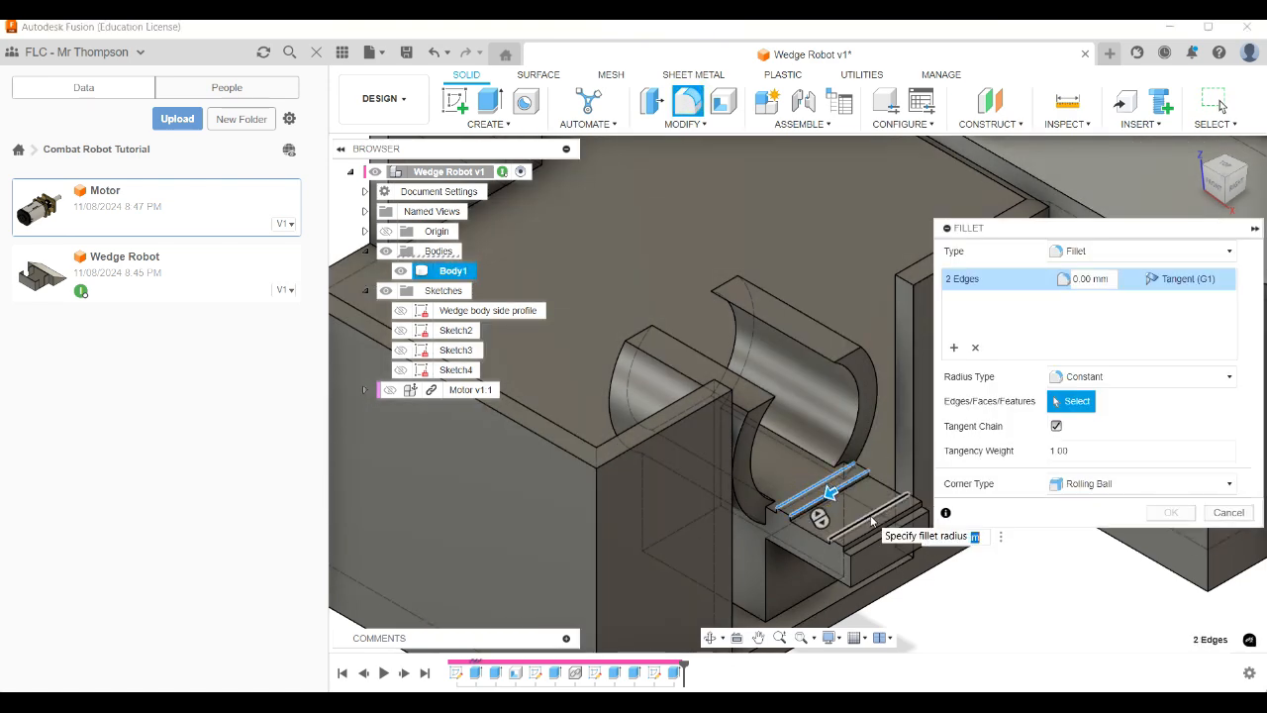
click(858, 517)
click(862, 532)
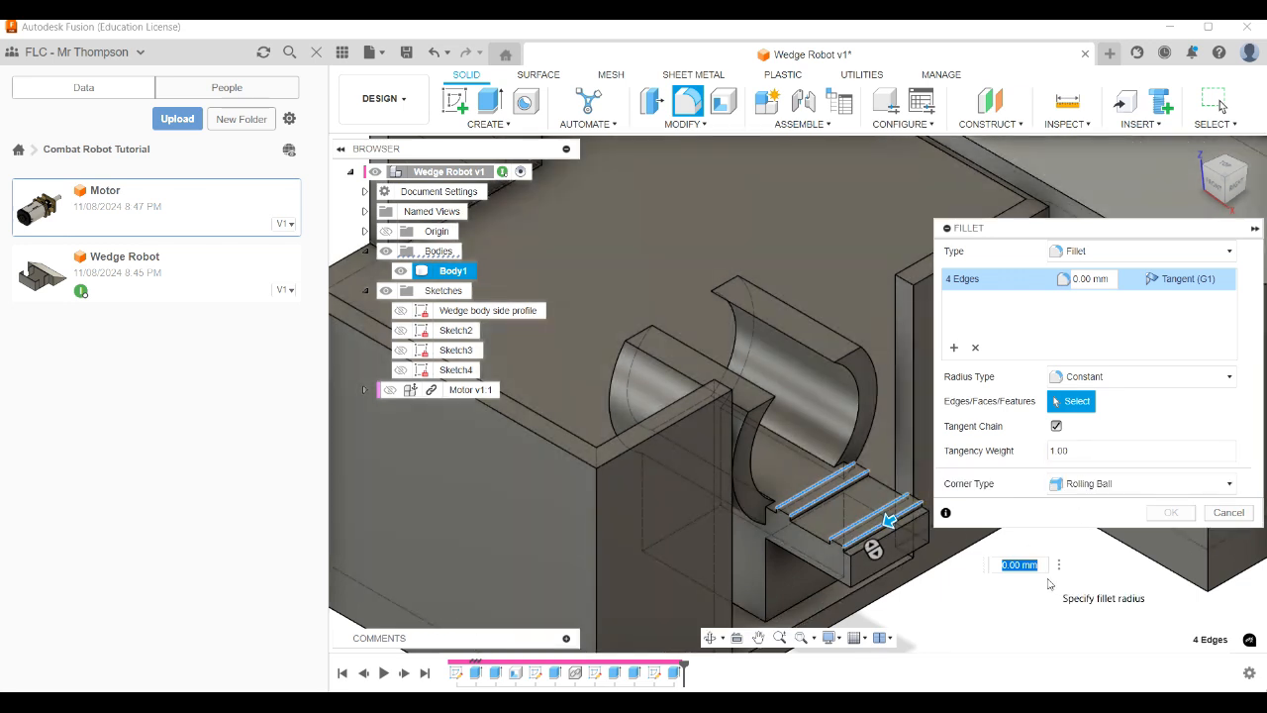
key(BackSpace)
text(.3)
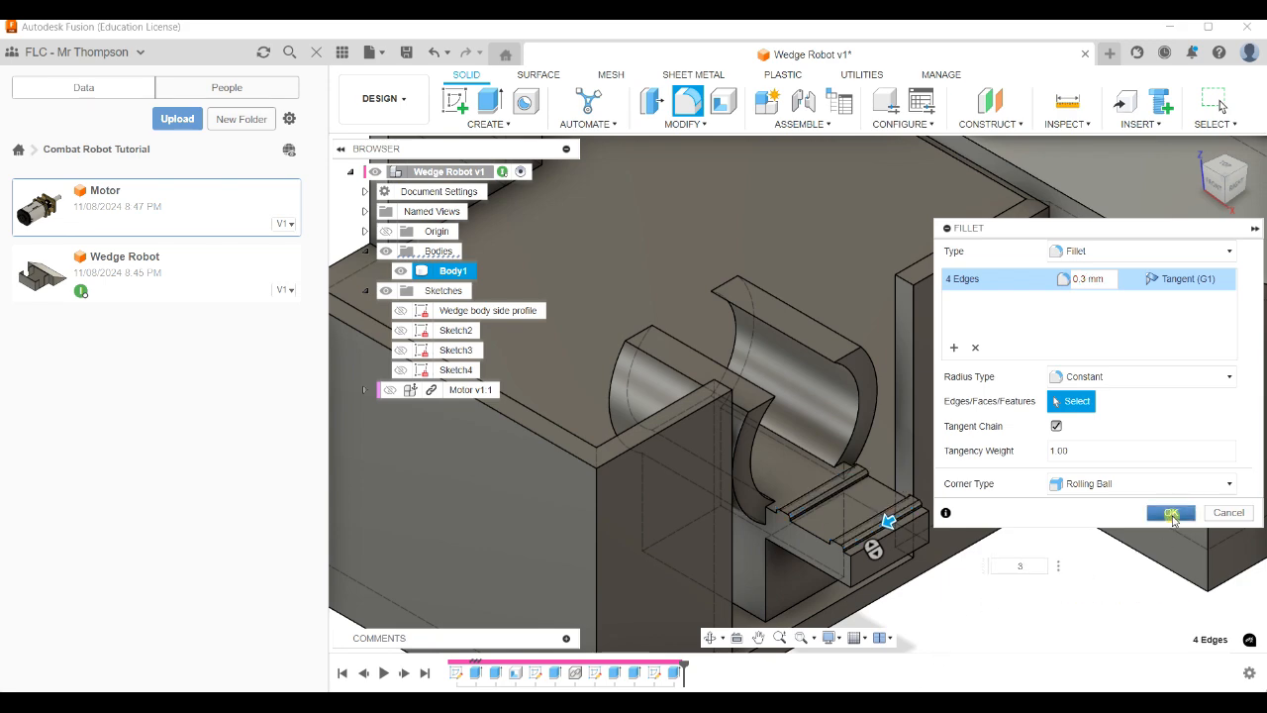
click(1170, 512)
scroll(822, 556, up, 2)
scroll(822, 557, up, 5)
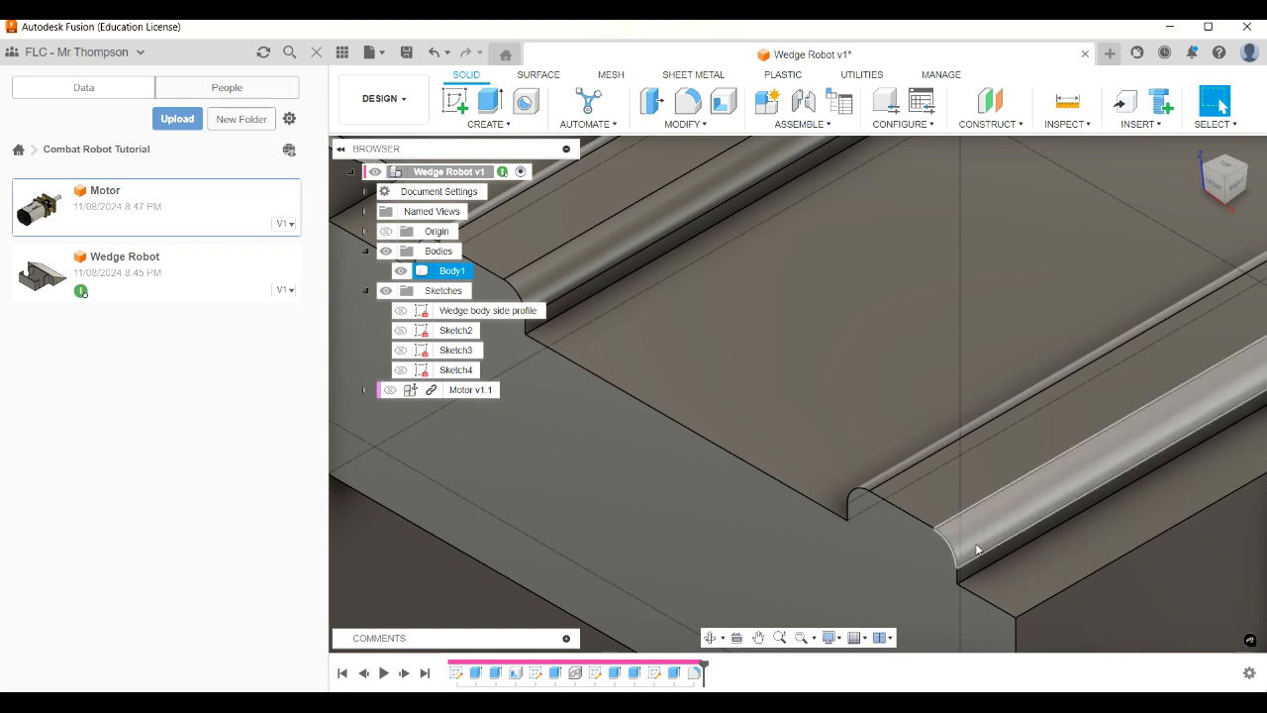
scroll(841, 483, down, 4)
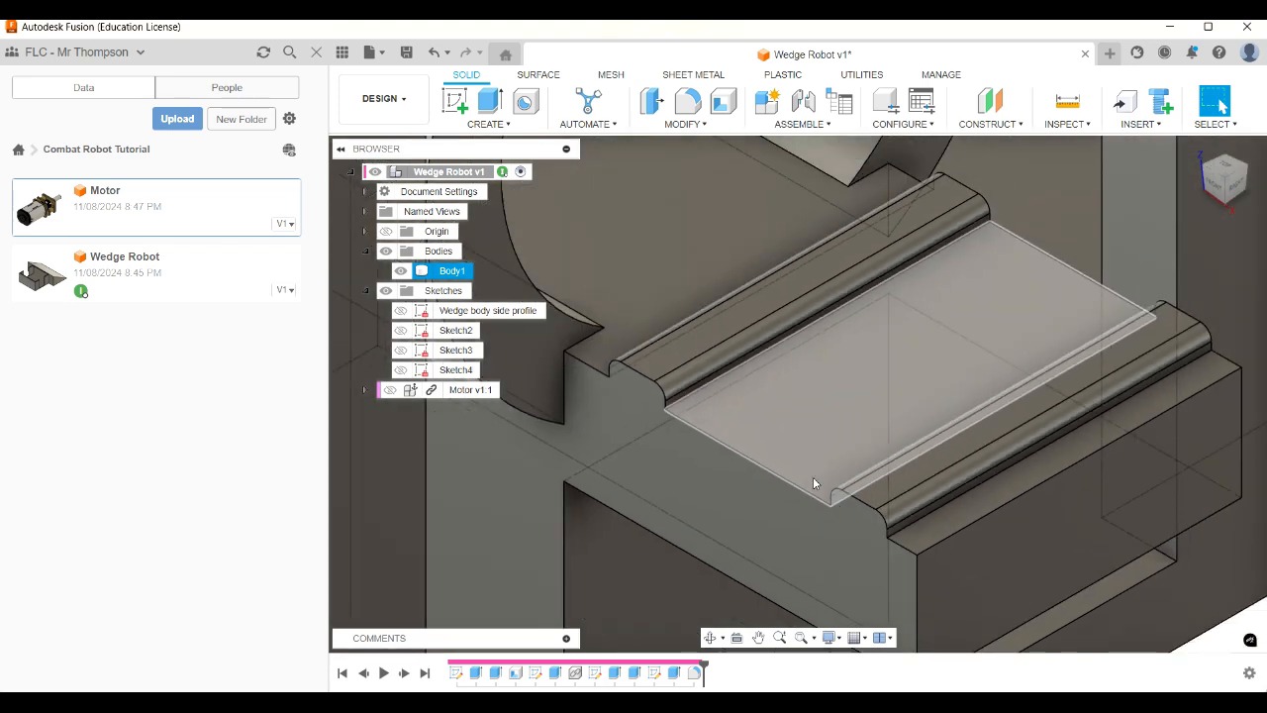
scroll(824, 481, down, 2)
scroll(823, 475, down, 5)
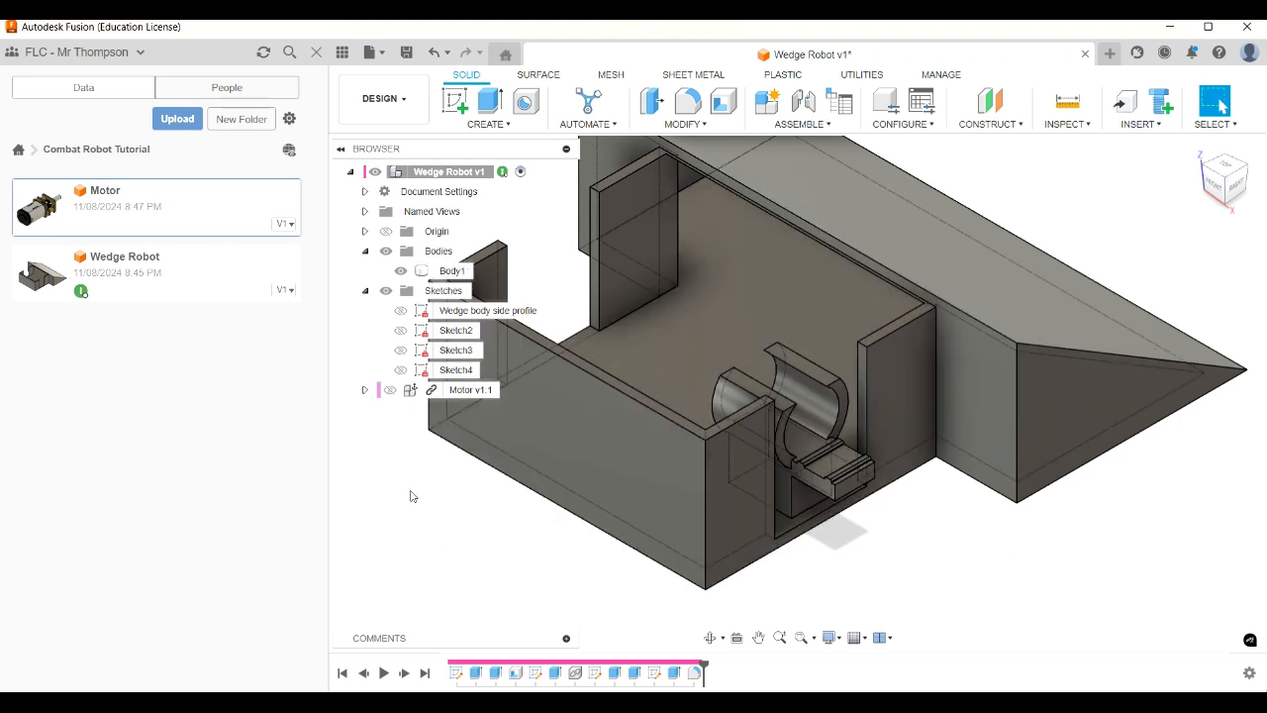
Mirror the three extrude features of the motor mount across the robot's vertical centre plane, using the Optimized compute type.
click(491, 125)
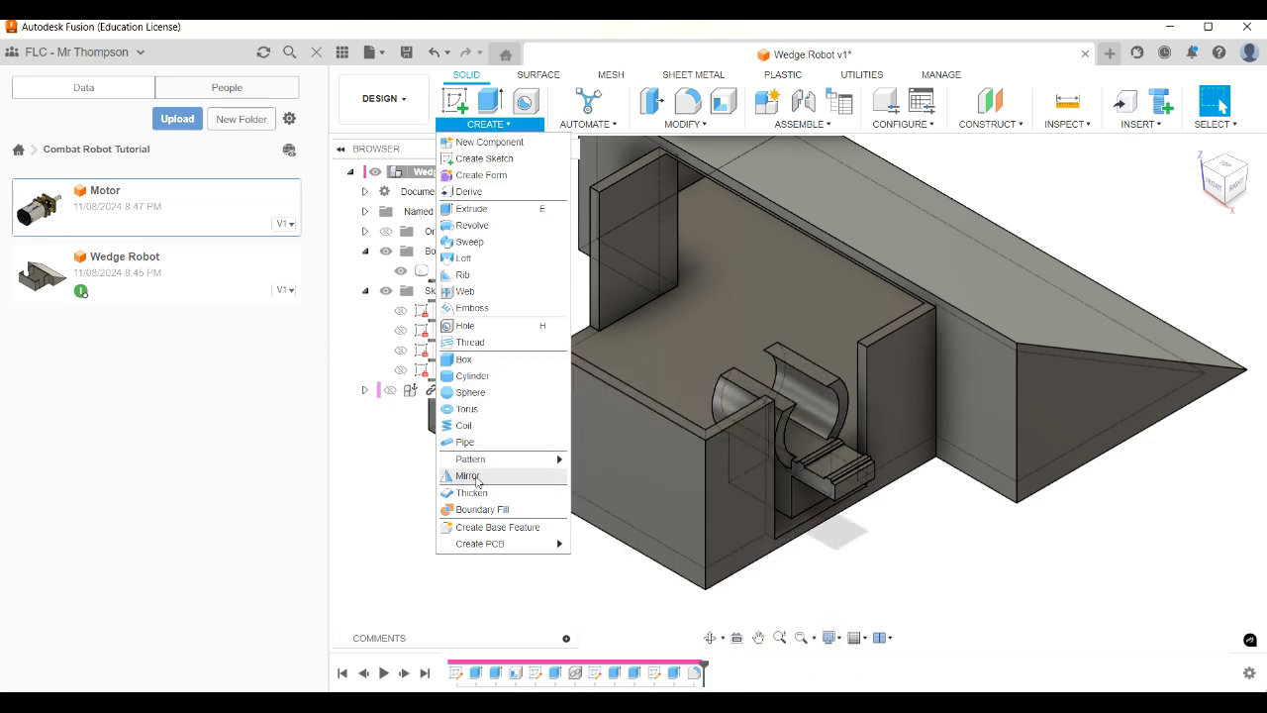
click(473, 476)
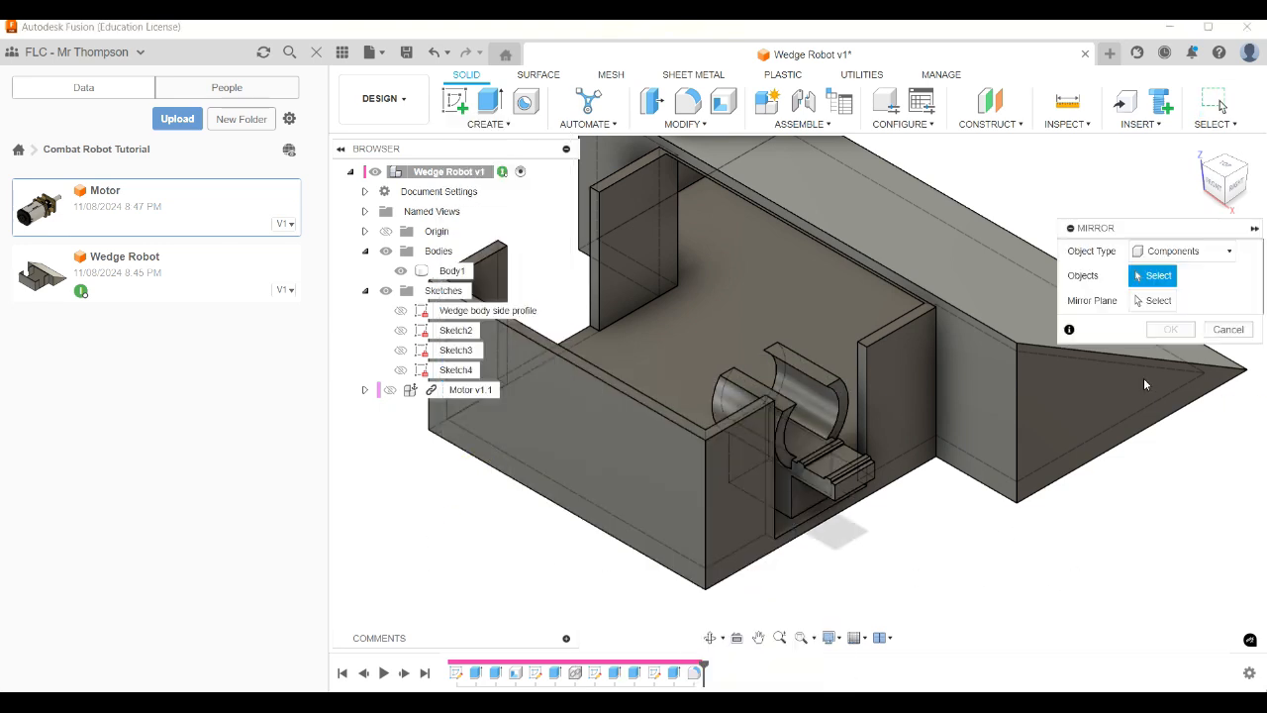
click(1159, 253)
click(1166, 306)
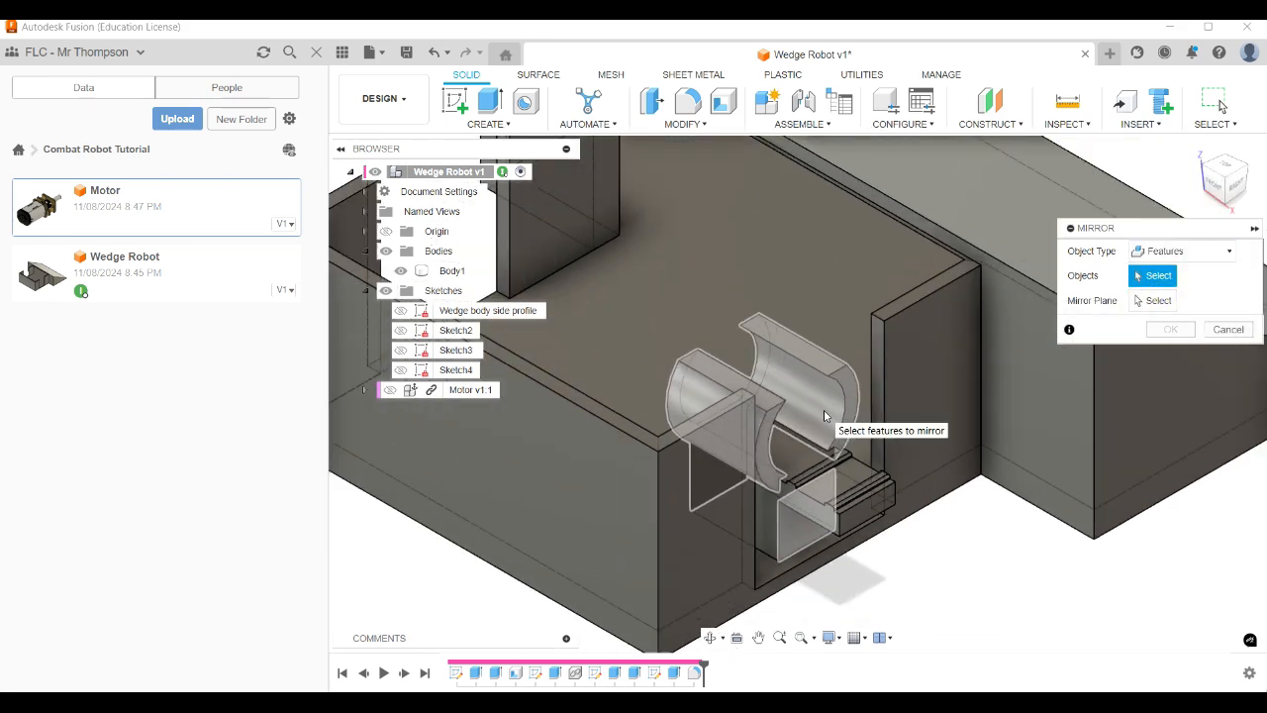
shift+middle_drag(824, 409, 826, 406)
click(827, 405)
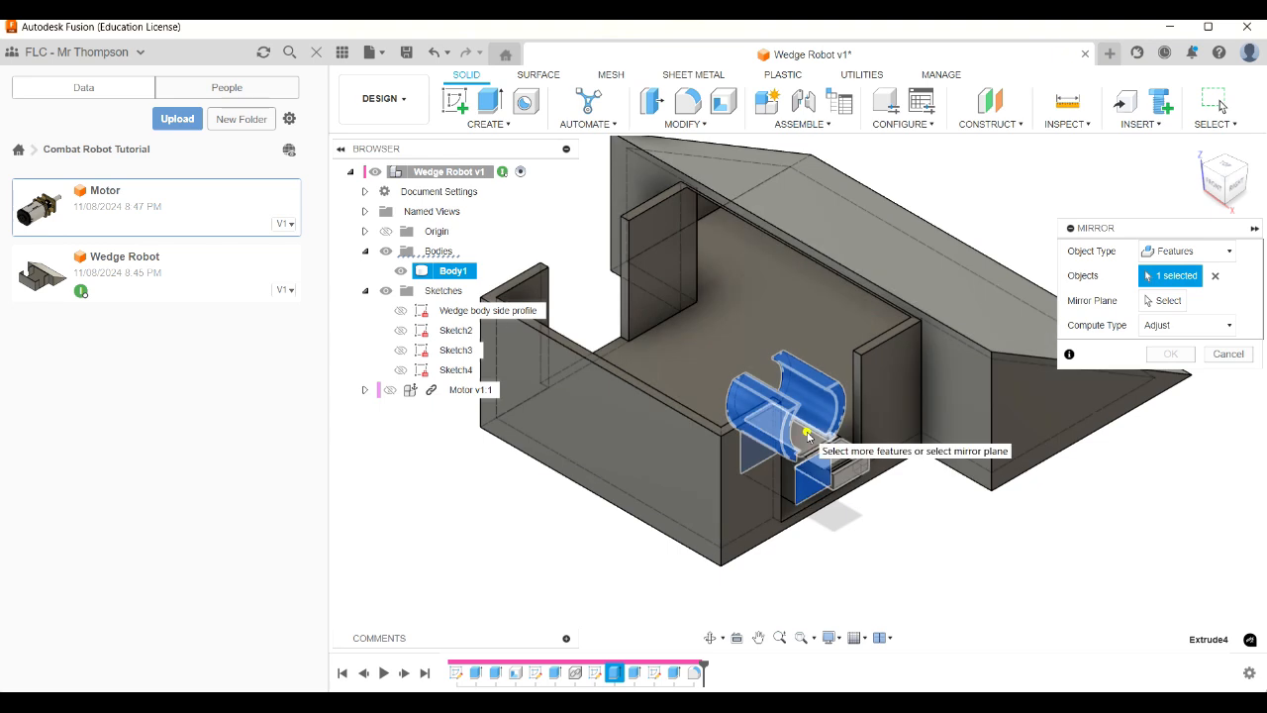
click(807, 436)
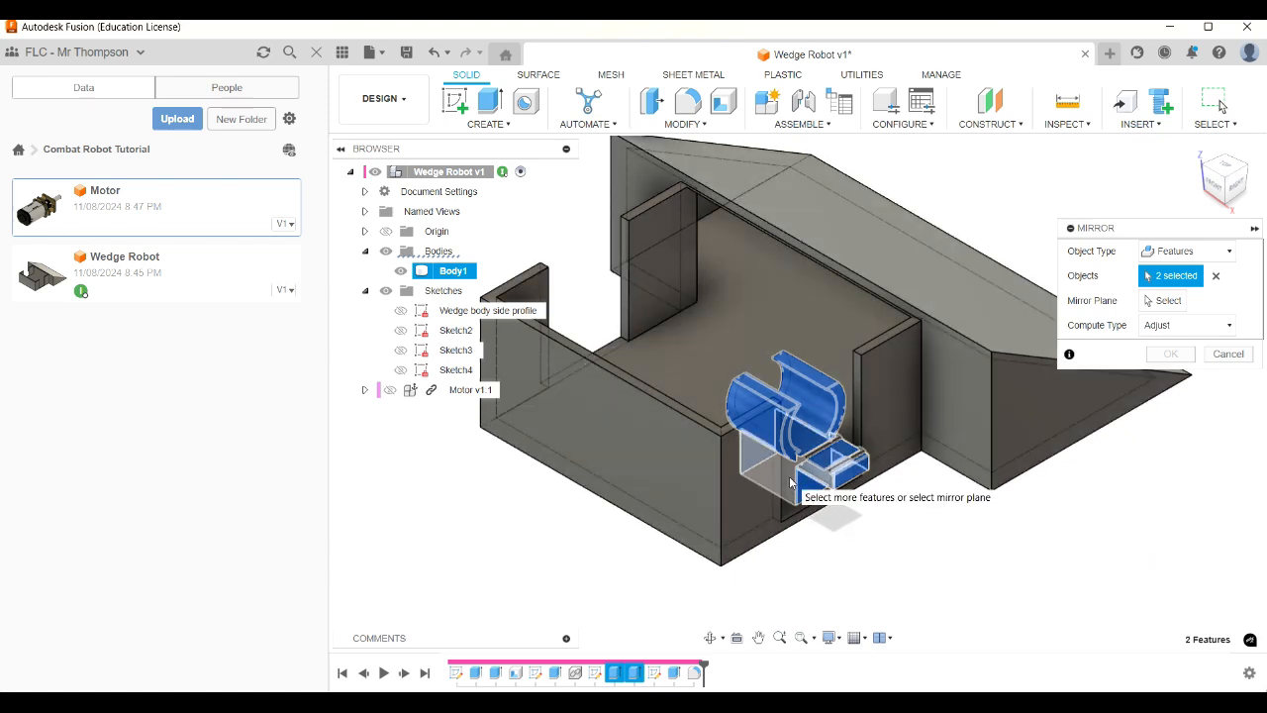
click(791, 482)
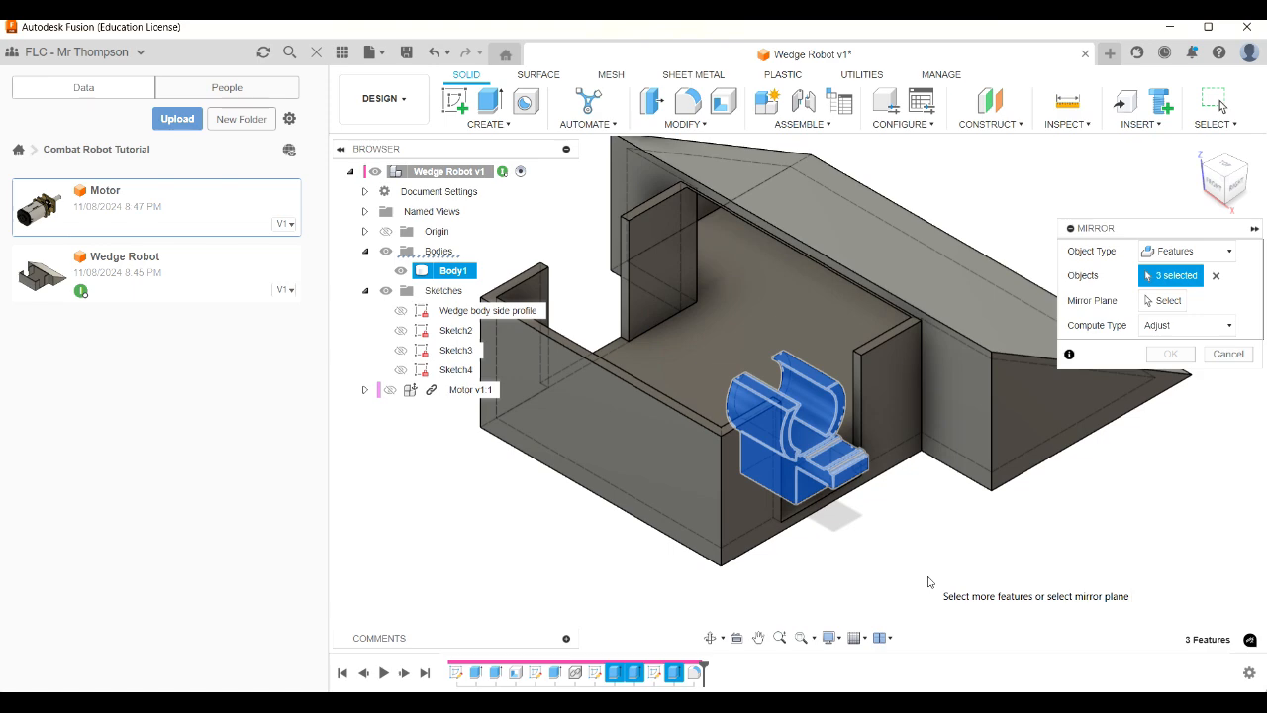
click(1163, 302)
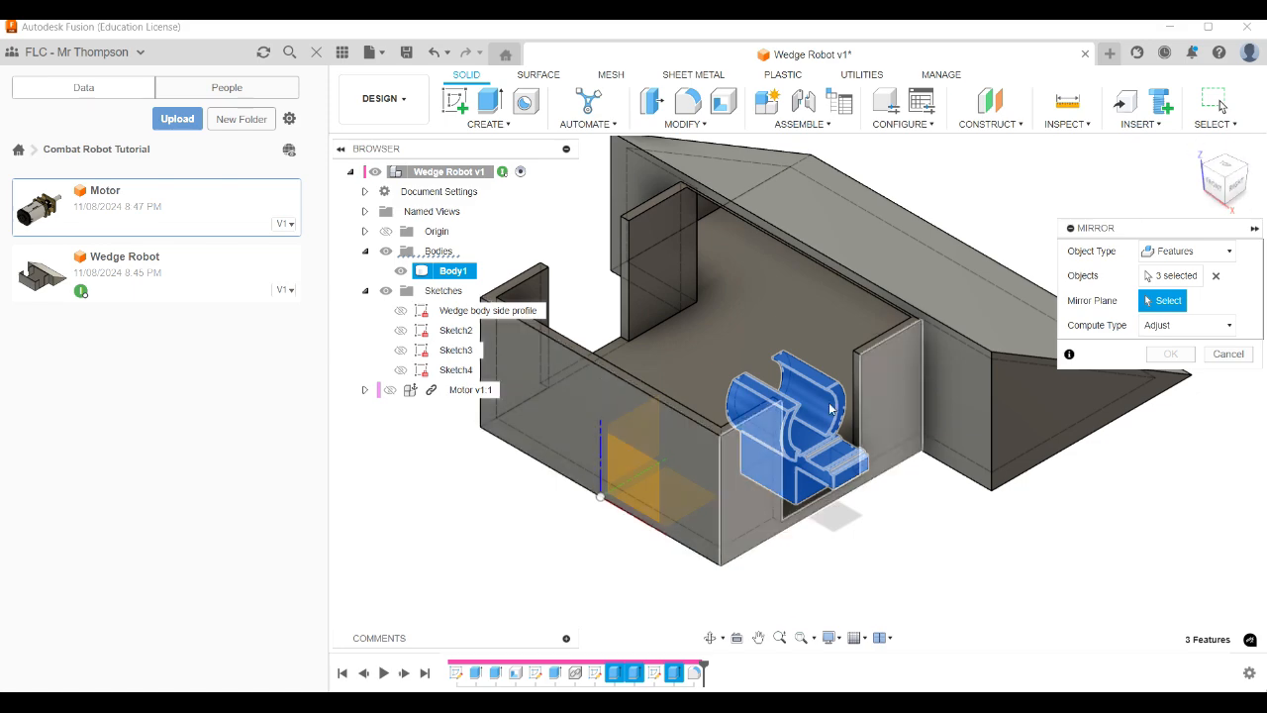
drag(1223, 180, 1227, 186)
click(1226, 186)
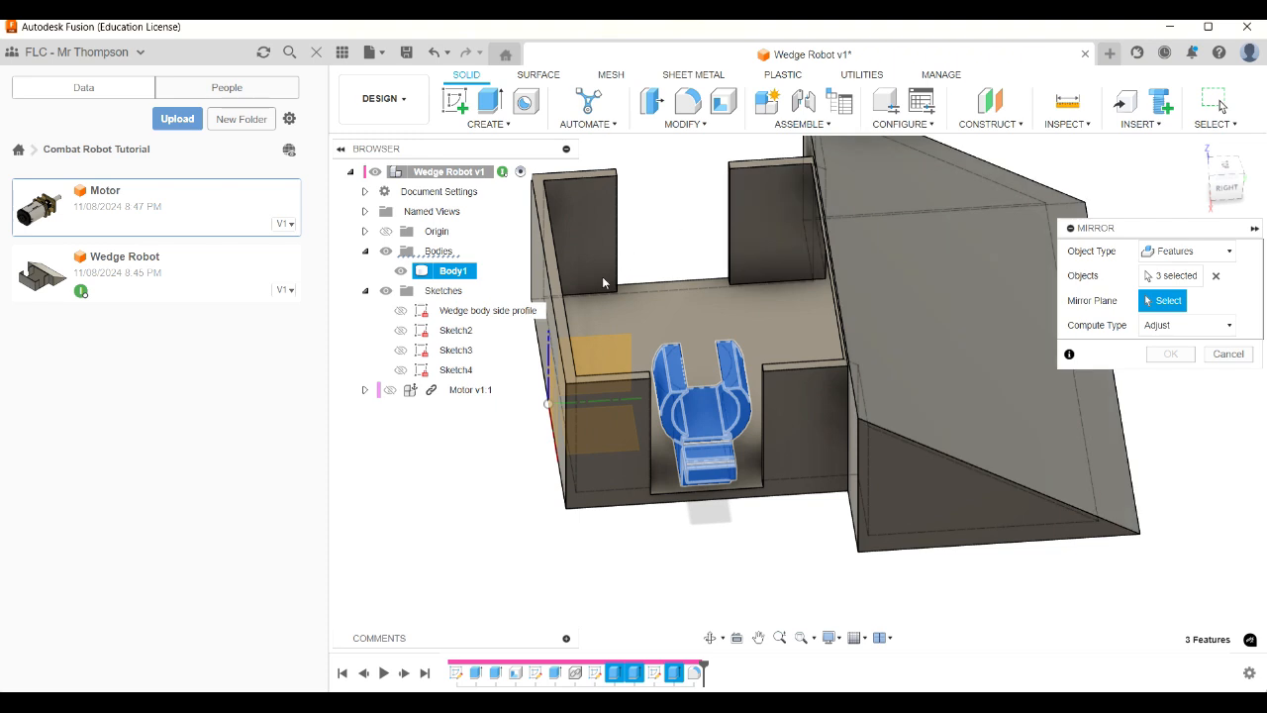
click(614, 359)
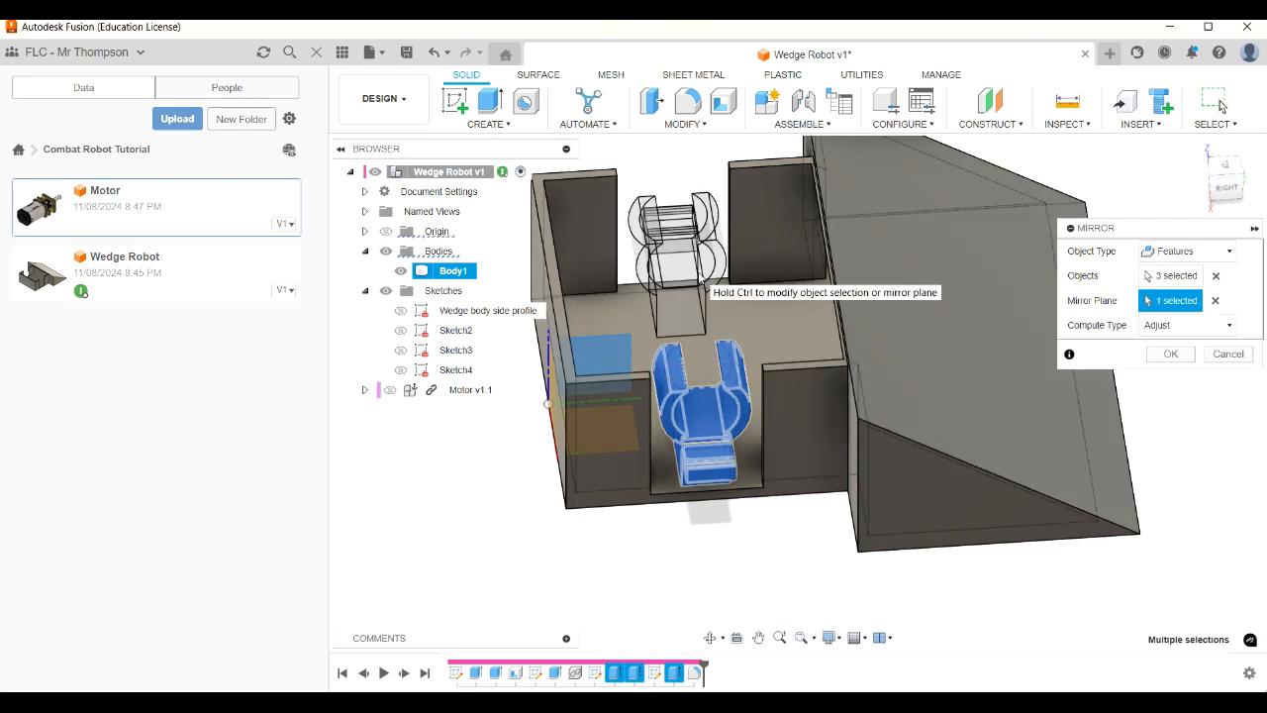
click(1176, 324)
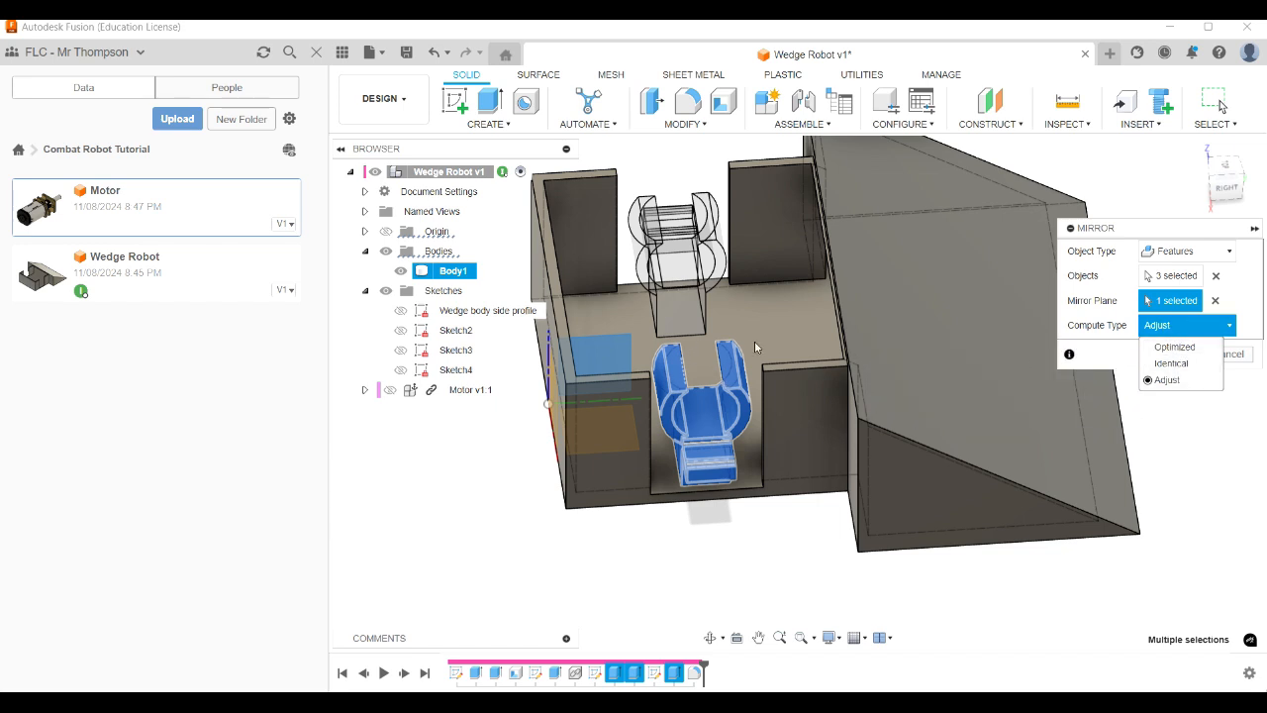
click(1176, 348)
click(1172, 353)
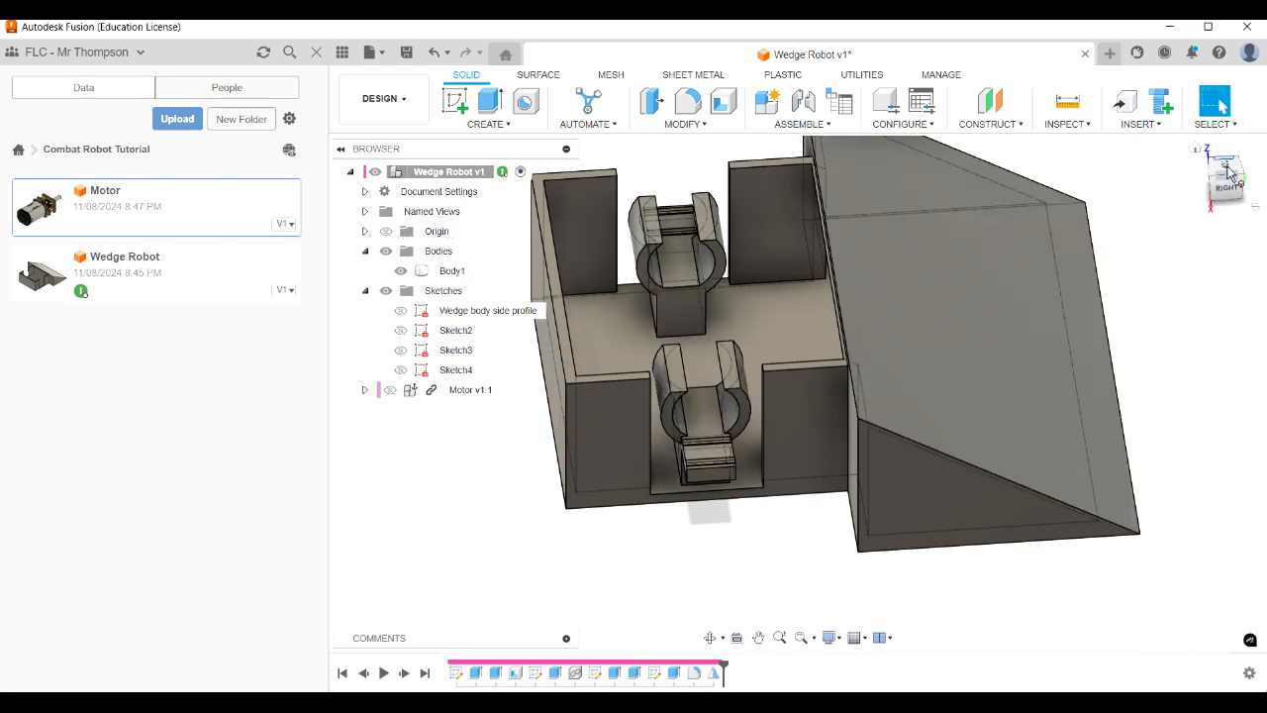
Show the motor component again and mirror it as a component across the robot's vertical centre plane into the opposite mount.
shift+middle_drag(797, 393, 915, 430)
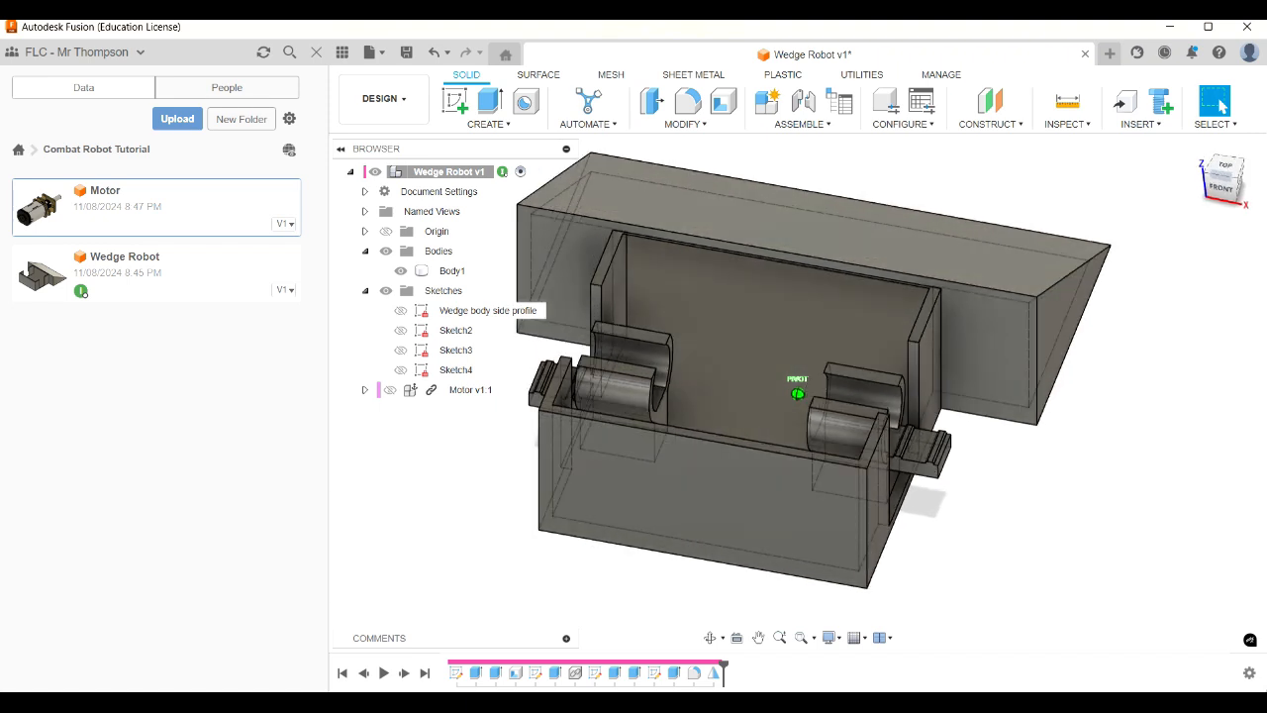
click(391, 390)
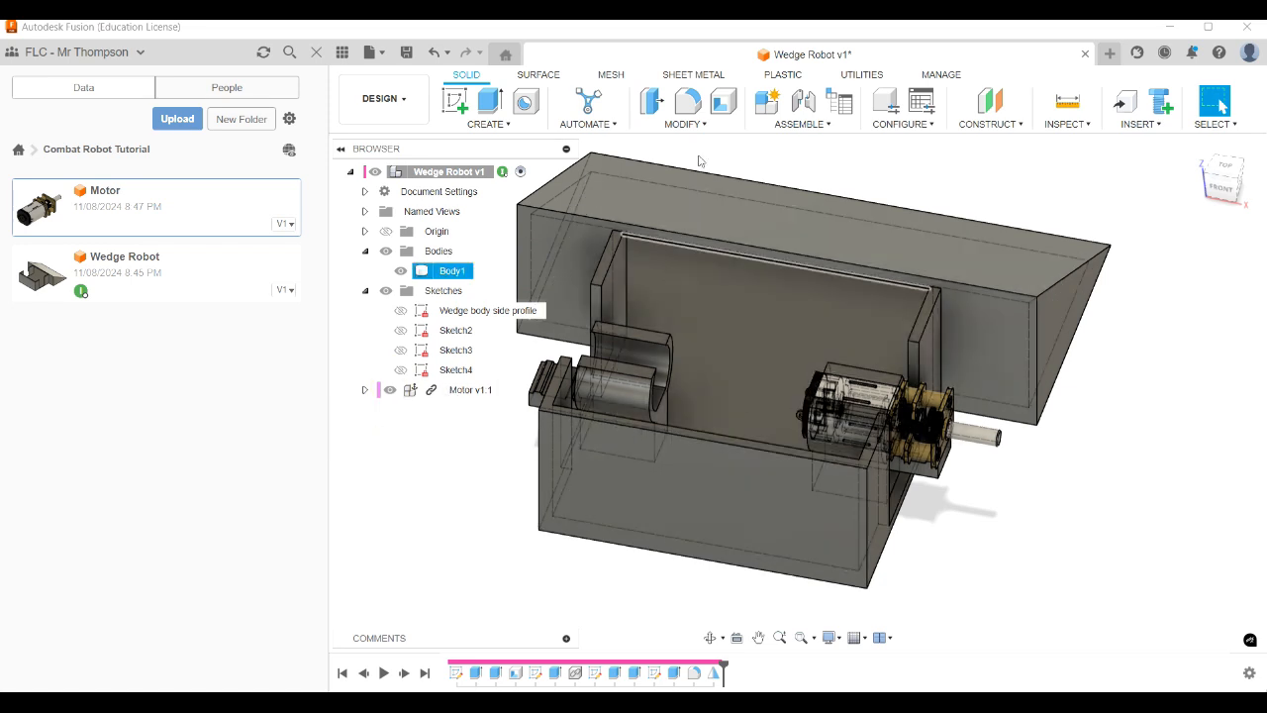
click(488, 124)
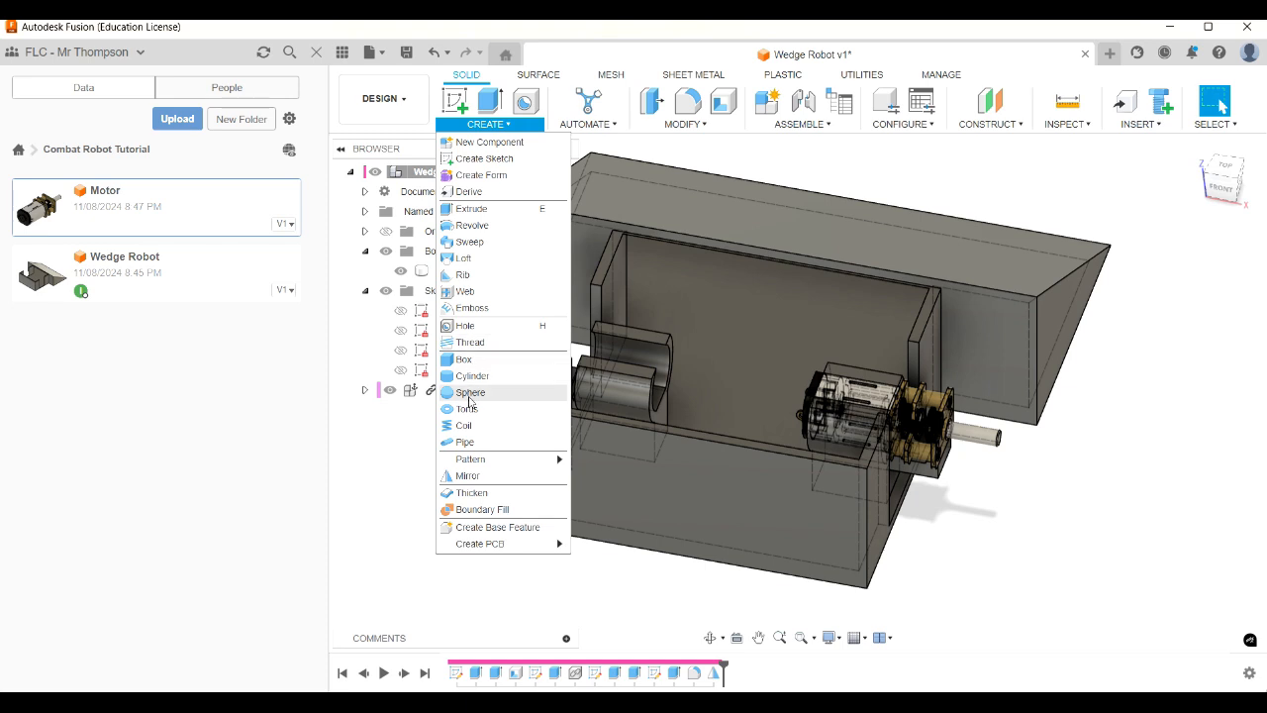
click(467, 476)
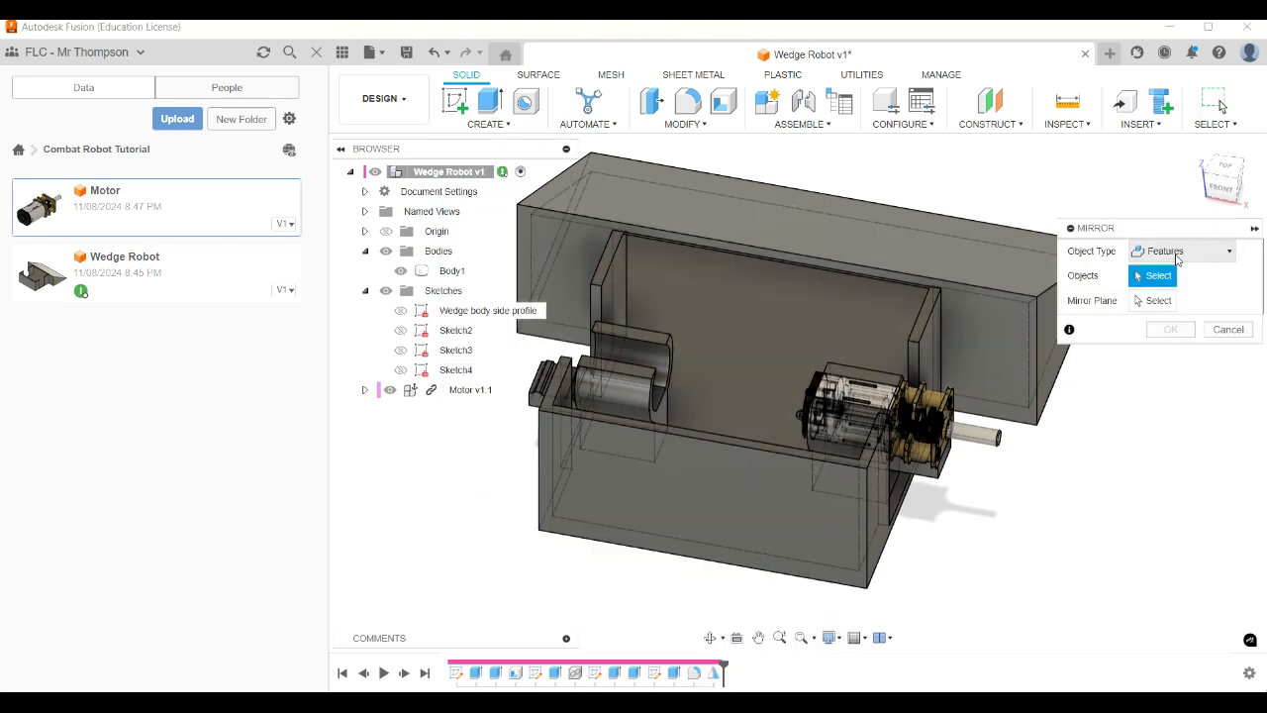
click(1176, 255)
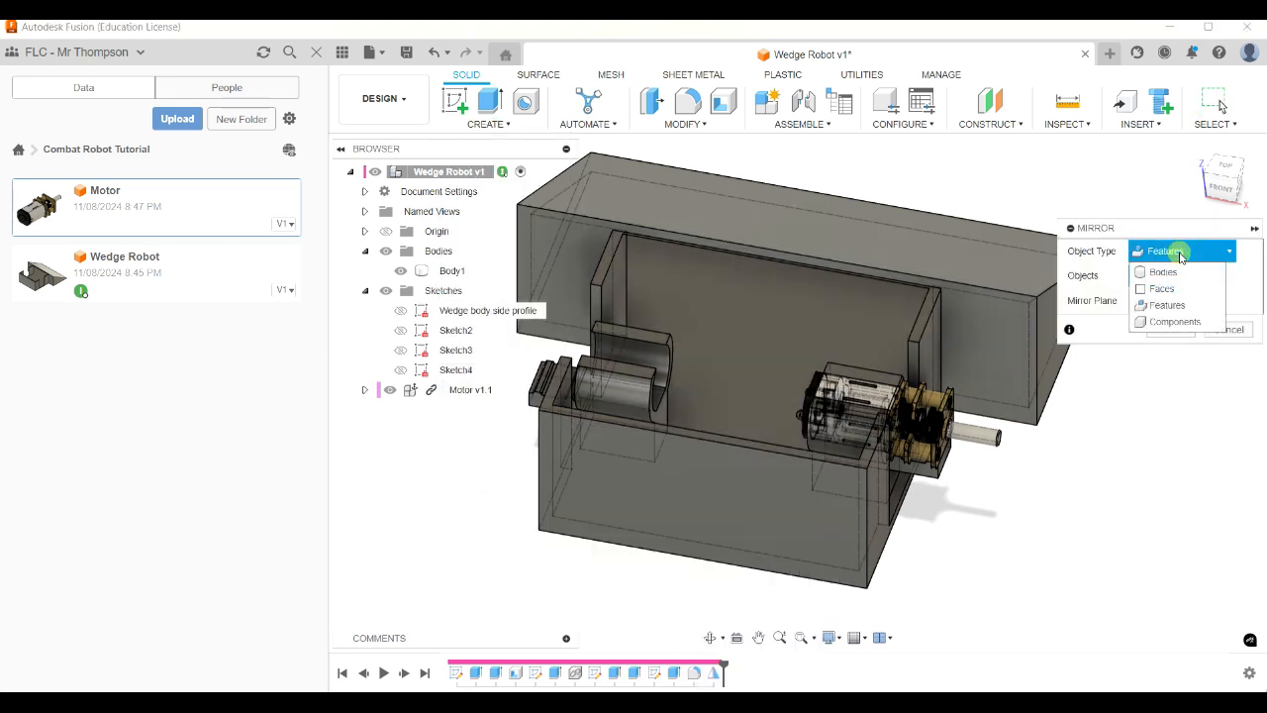
click(1175, 321)
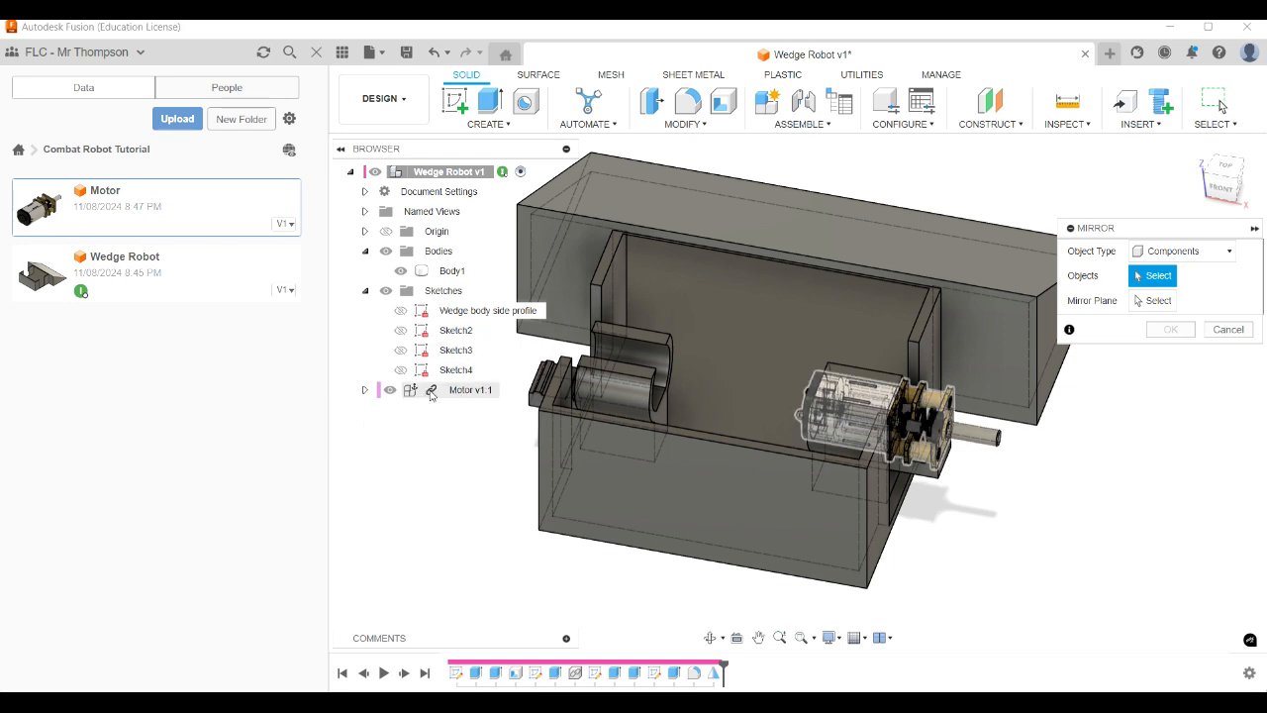
click(461, 394)
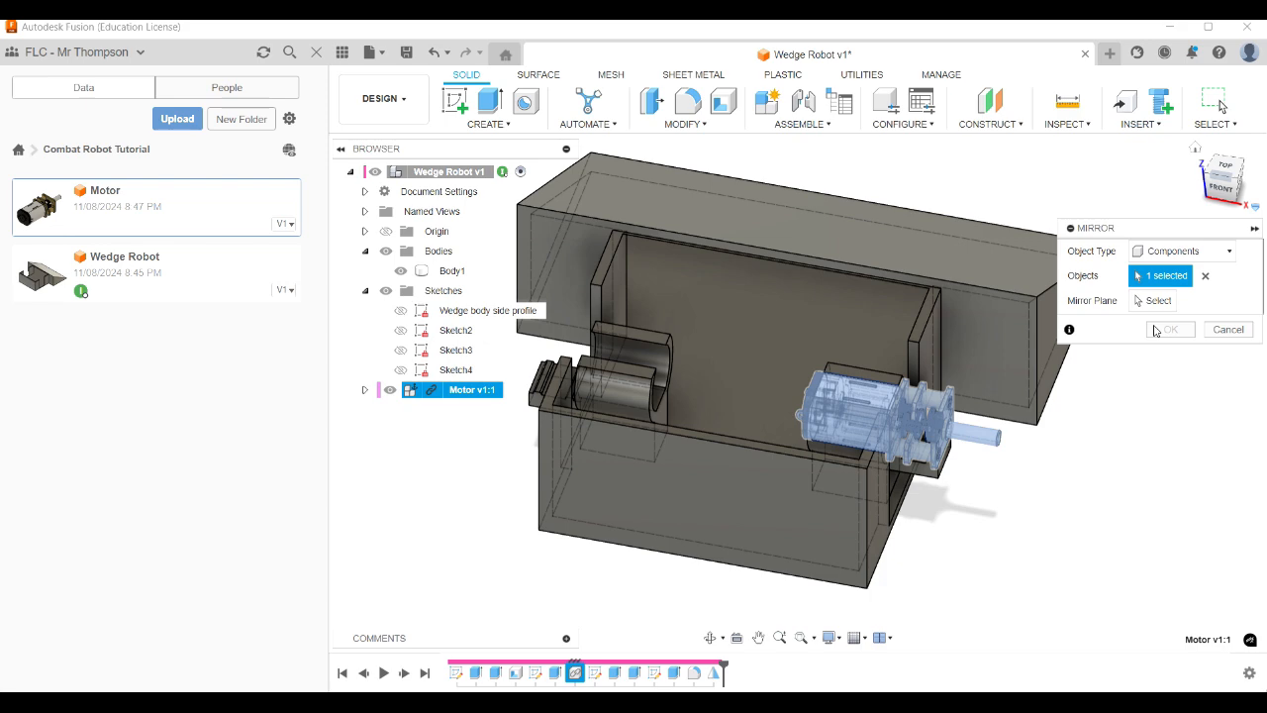
click(1154, 300)
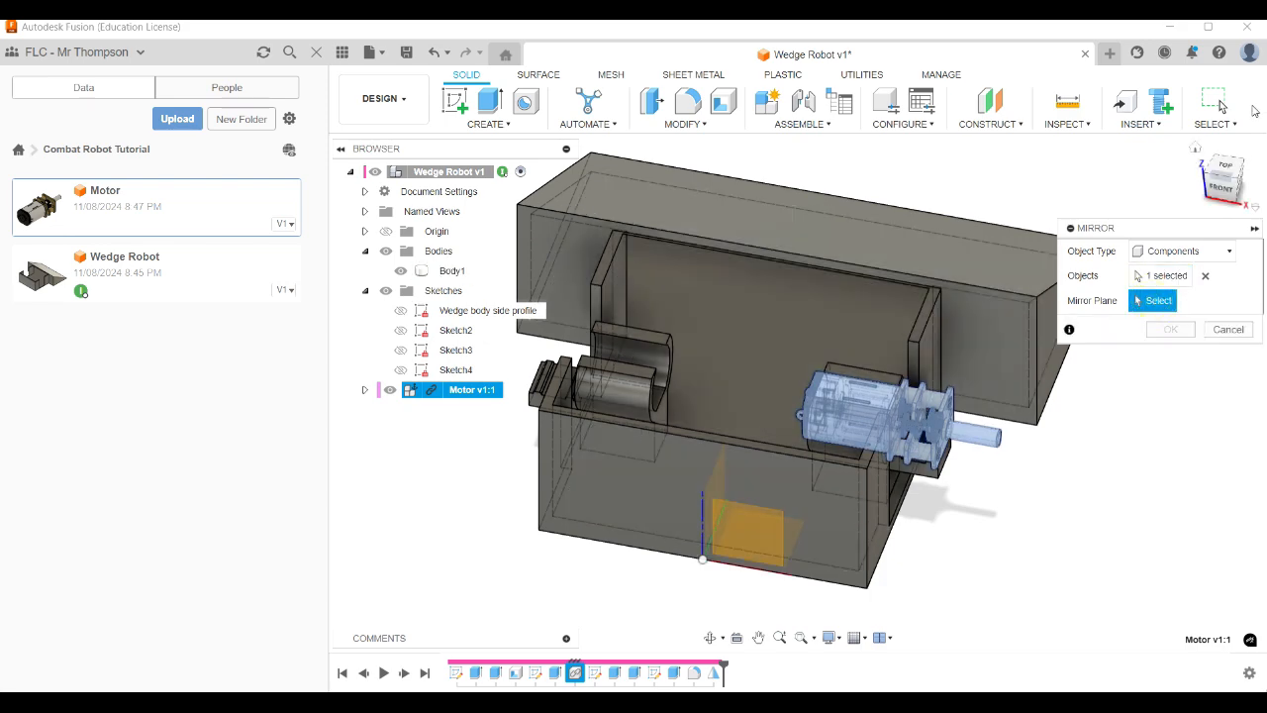
click(1229, 178)
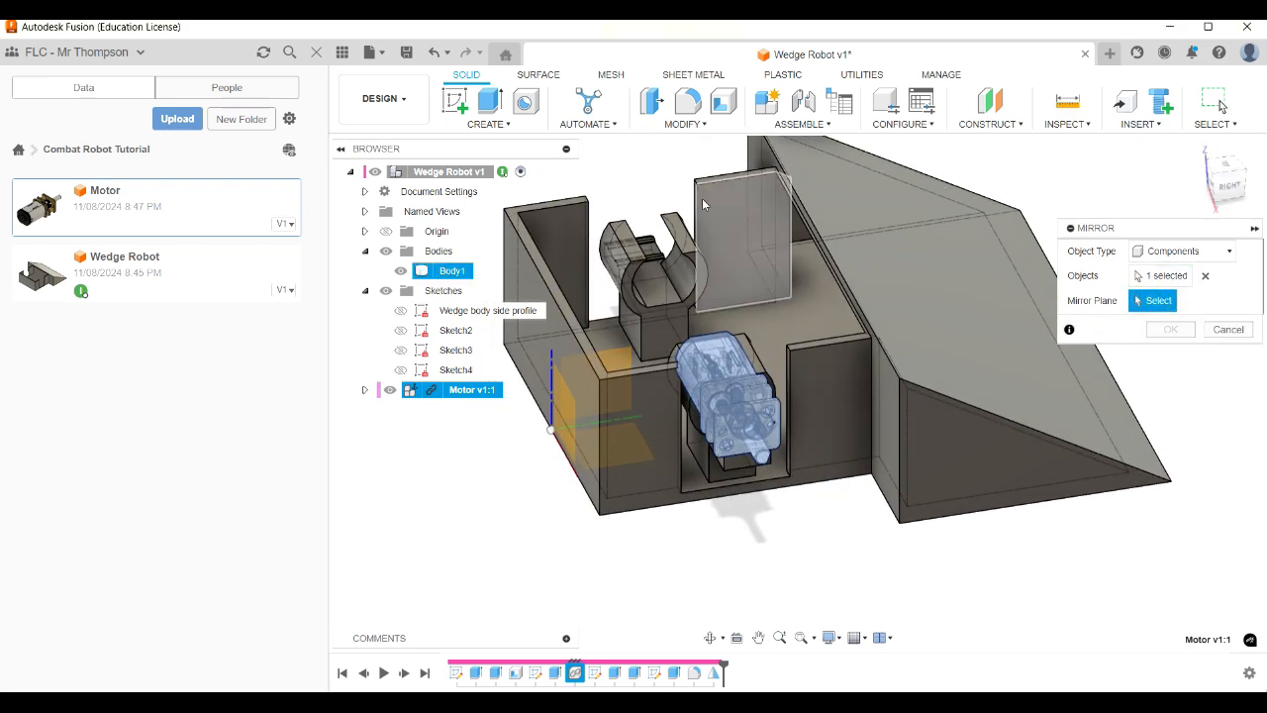
click(617, 361)
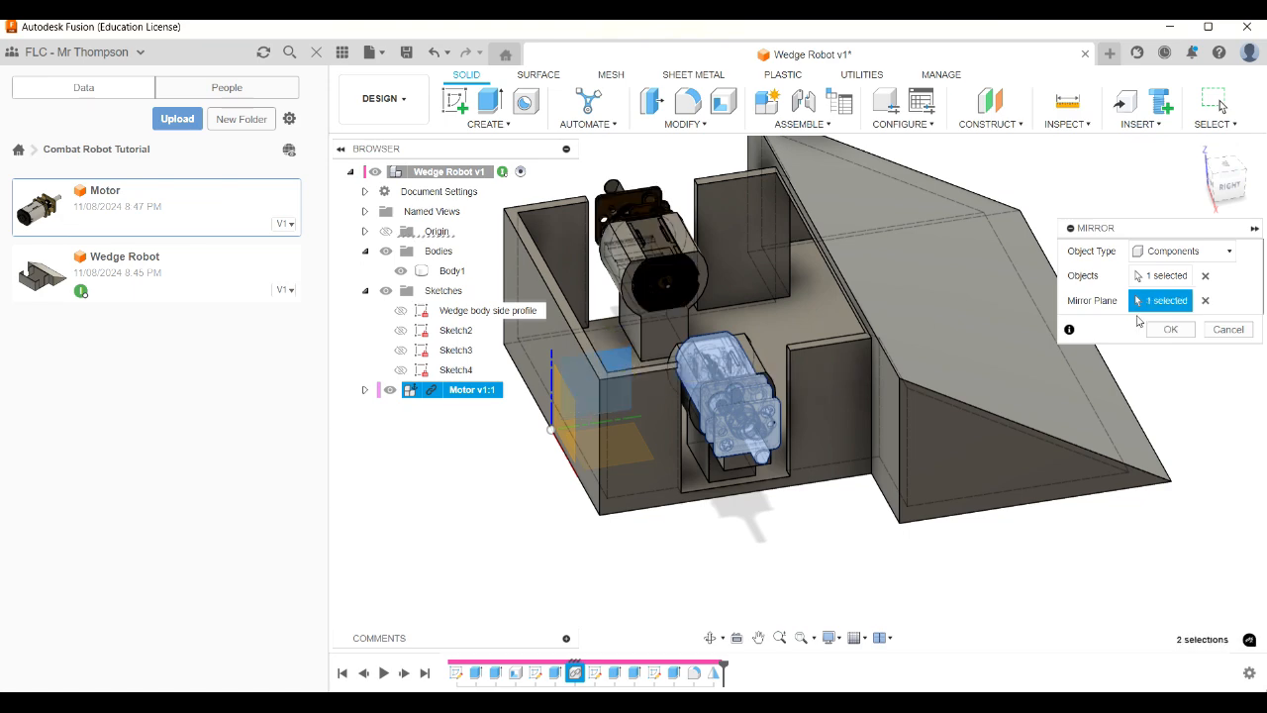
click(1165, 330)
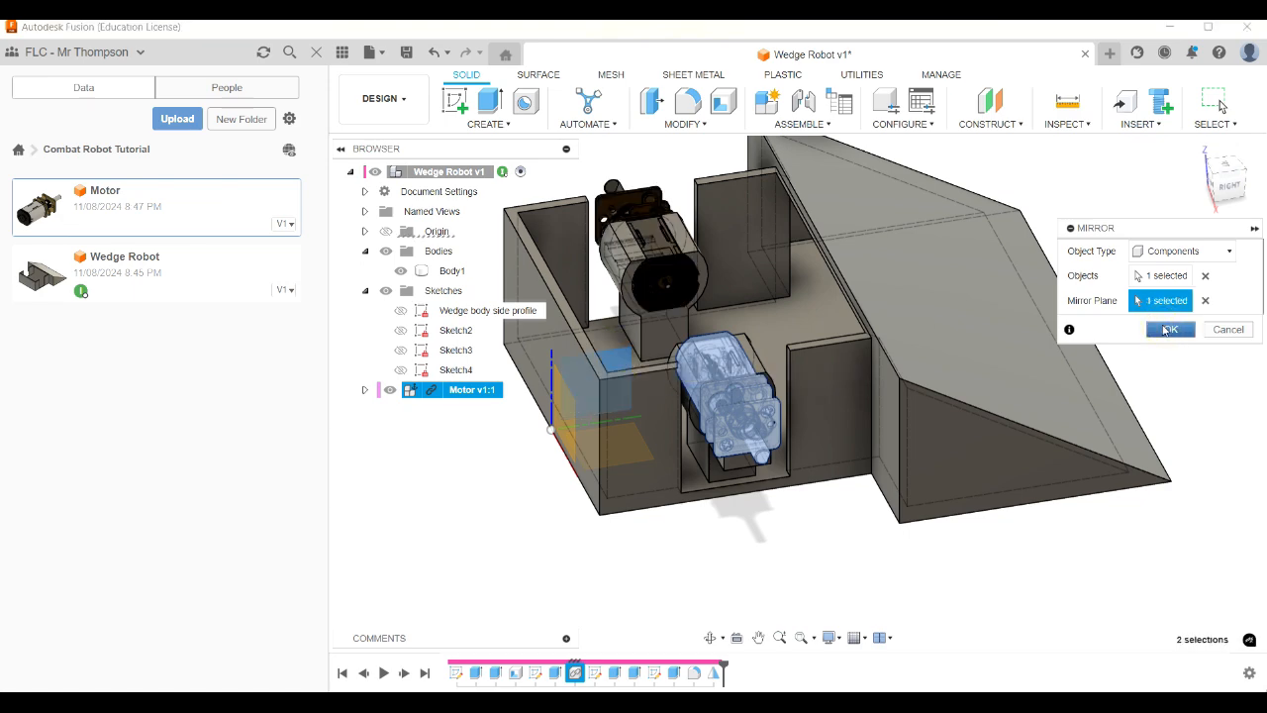
click(1233, 202)
click(880, 231)
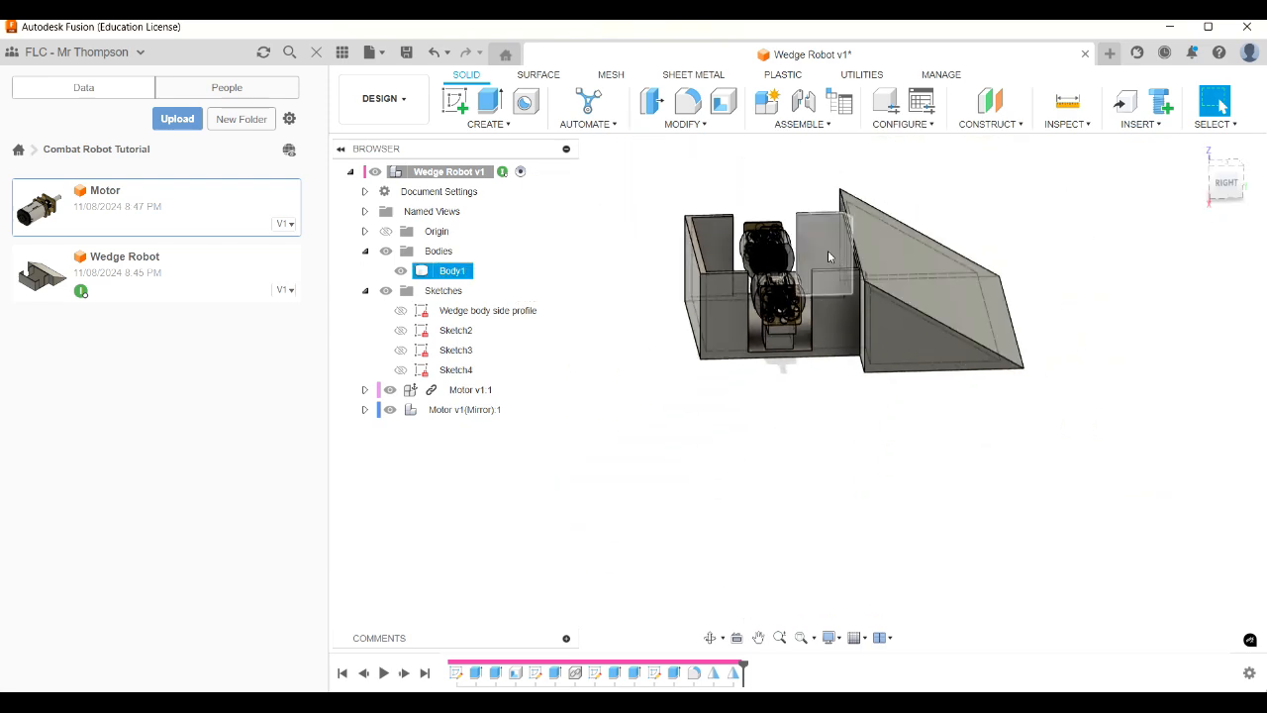
key(Escape)
scroll(819, 191, up, 3)
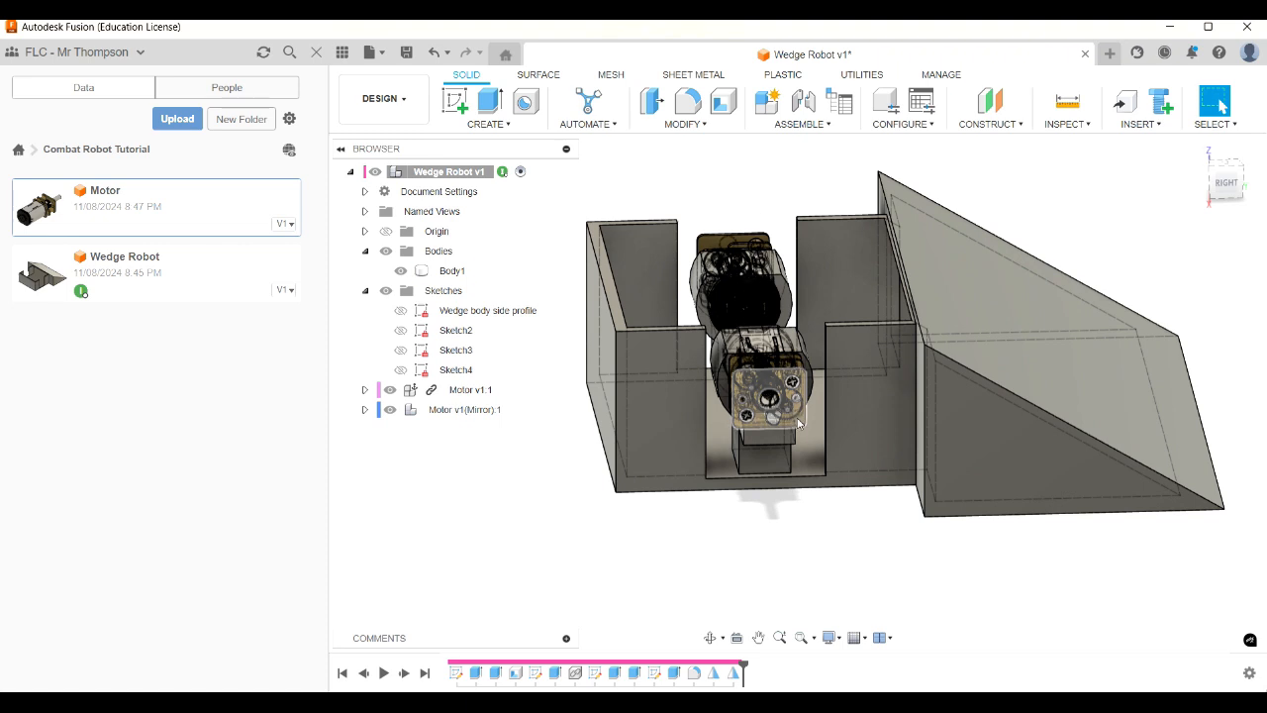
click(871, 339)
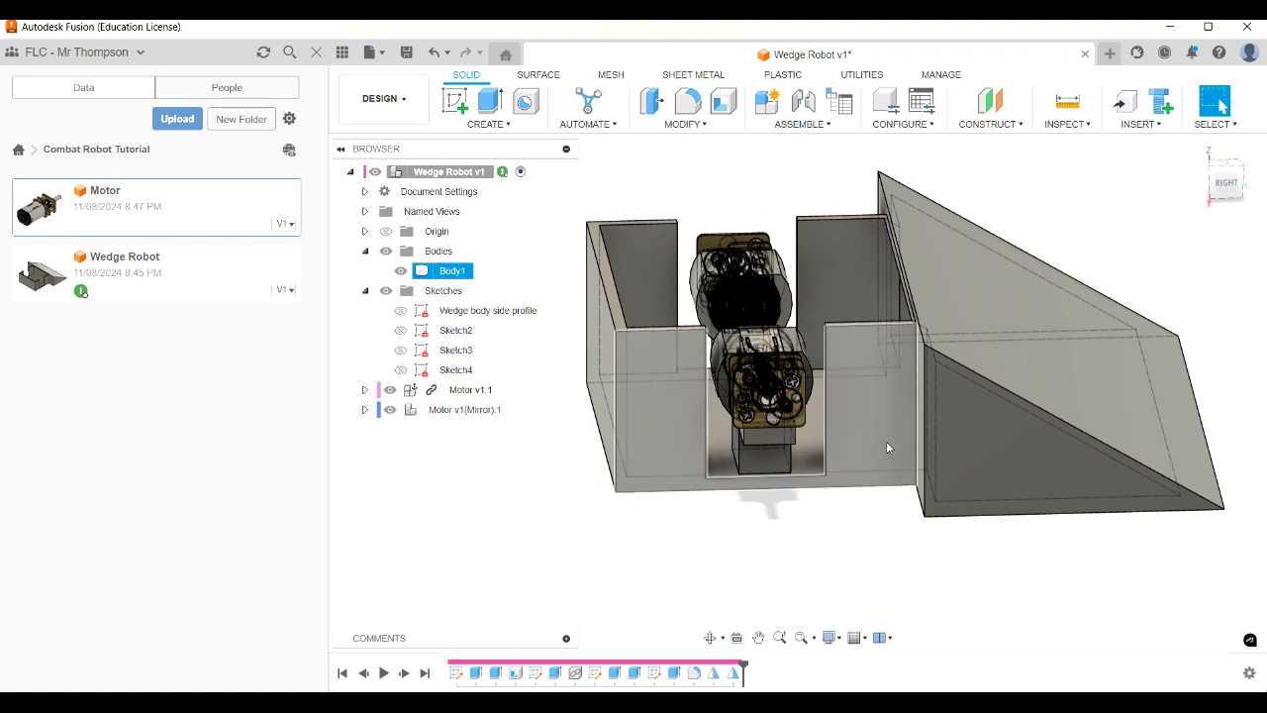
click(837, 540)
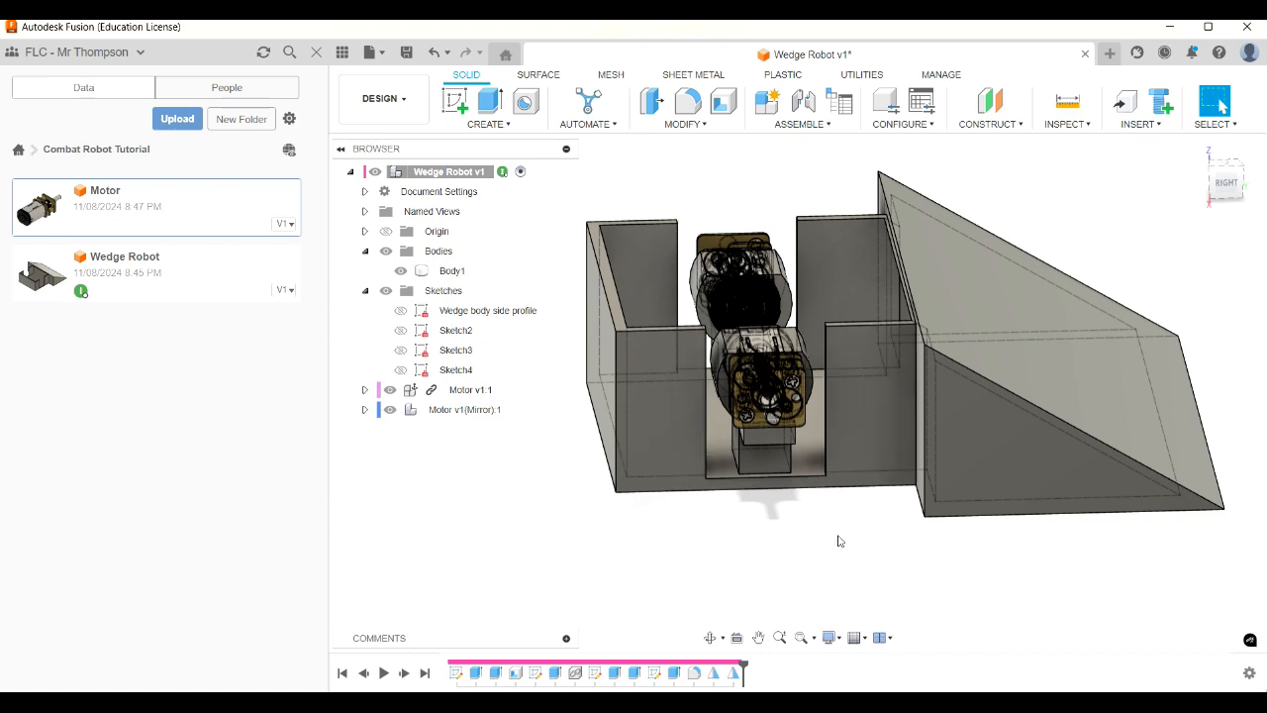